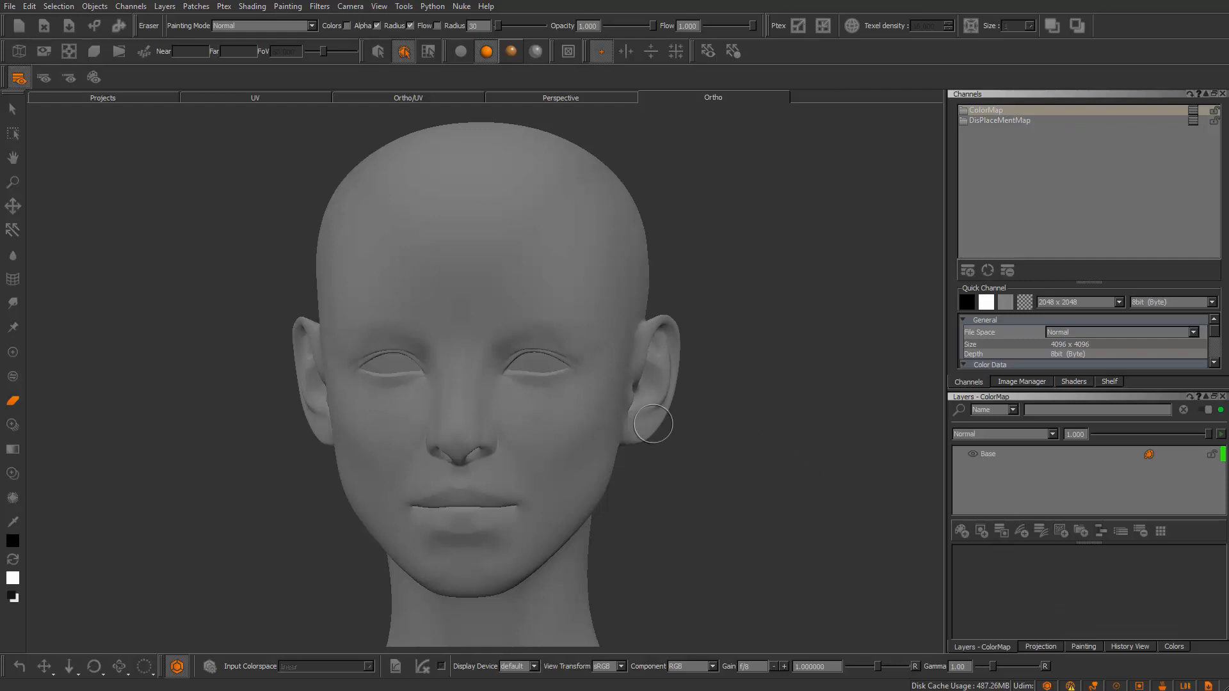
# Check the Bake Behavior option in the projection settings, and return to the ColorMap layers
pyautogui.keyDown('alt'); pyautogui.moveTo(677, 396); pyautogui.dragTo(694, 379, button='middle'); pyautogui.keyUp('alt')
pyautogui.keyDown('alt'); pyautogui.moveTo(694, 379); pyautogui.dragTo(732, 409, button='right'); pyautogui.keyUp('alt')
pyautogui.keyDown('alt'); pyautogui.moveTo(732, 409); pyautogui.dragTo(745, 496, button='middle'); pyautogui.keyUp('alt')
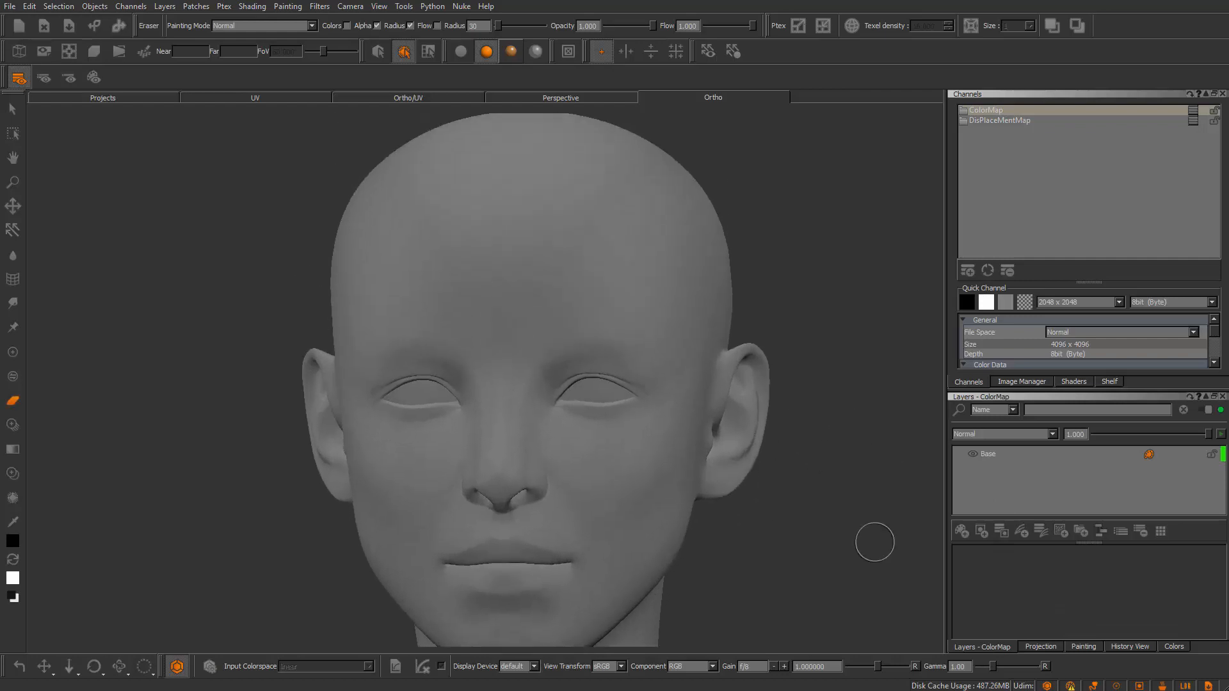
pyautogui.click(1040, 646)
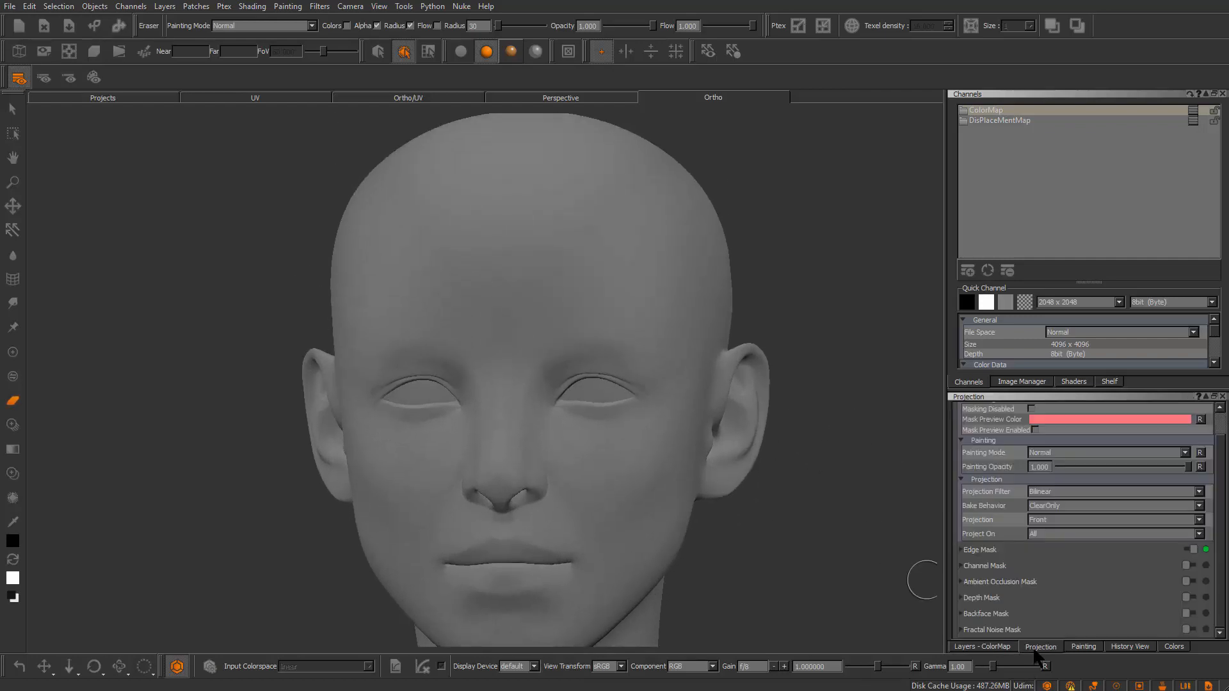
pyautogui.click(1063, 501)
pyautogui.click(1060, 505)
pyautogui.keyDown('alt'); pyautogui.moveTo(611, 429); pyautogui.dragTo(679, 466, button='right'); pyautogui.keyUp('alt')
pyautogui.keyDown('alt'); pyautogui.moveTo(678, 466); pyautogui.dragTo(695, 407, button='middle'); pyautogui.keyUp('alt')
pyautogui.click(976, 647)
# Examine the head model from an angled view, and return to a centred front view
pyautogui.keyDown('alt'); pyautogui.moveTo(772, 416); pyautogui.dragTo(799, 469, button='middle'); pyautogui.keyUp('alt')
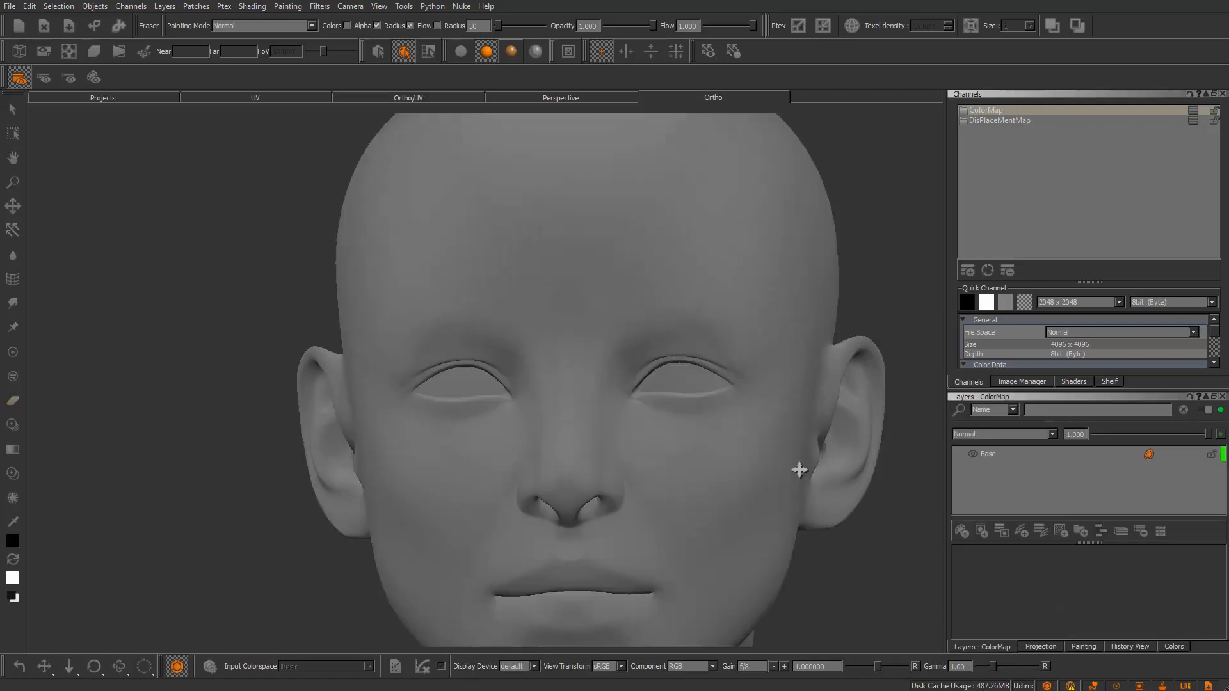
pyautogui.keyDown('alt'); pyautogui.moveTo(799, 469); pyautogui.dragTo(732, 432, button='right'); pyautogui.keyUp('alt')
pyautogui.moveTo(732, 432)
pyautogui.keyDown('alt'); pyautogui.mouseDown()
pyautogui.moveTo(721, 442)
pyautogui.moveTo(733, 430)
pyautogui.mouseUp(); pyautogui.keyUp('alt')
pyautogui.keyDown('alt'); pyautogui.moveTo(733, 430); pyautogui.dragTo(702, 403, button='middle'); pyautogui.keyUp('alt')
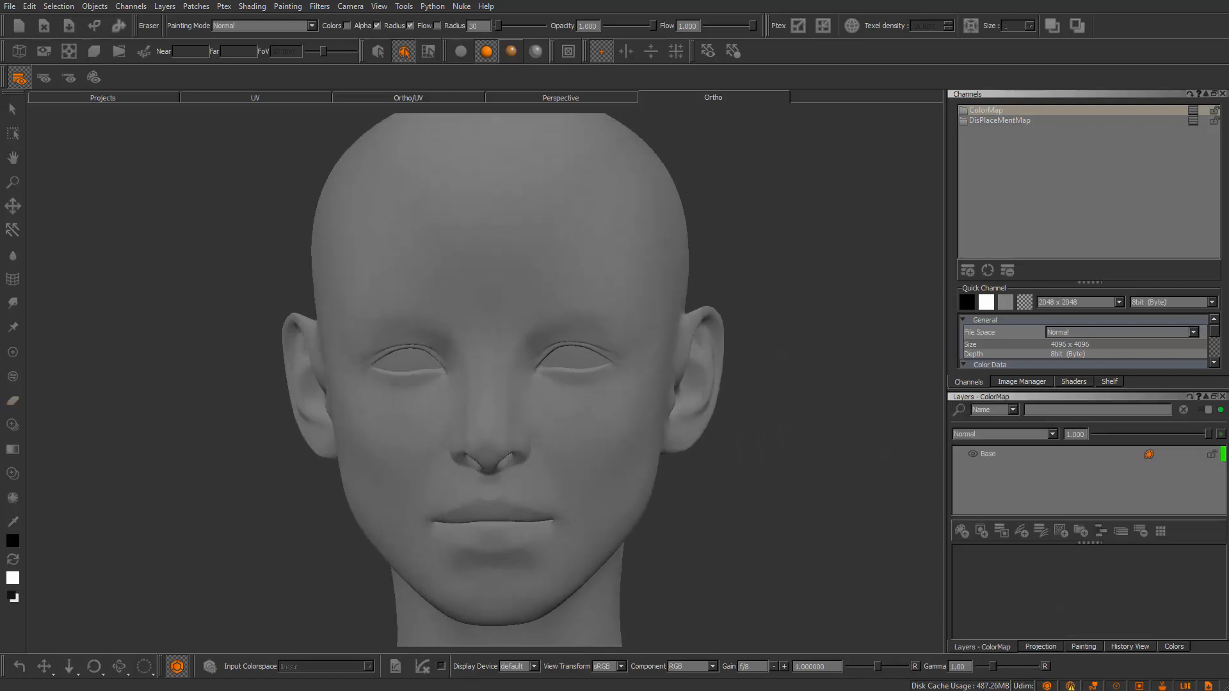
pyautogui.moveTo(702, 403)
pyautogui.keyDown('alt'); pyautogui.mouseDown(button='right')
pyautogui.moveTo(754, 351)
pyautogui.moveTo(734, 356)
pyautogui.moveTo(746, 384)
pyautogui.moveTo(772, 384)
pyautogui.moveTo(718, 417)
pyautogui.mouseUp(button='right'); pyautogui.keyUp('alt')
pyautogui.moveTo(718, 416)
pyautogui.keyDown('alt'); pyautogui.mouseDown()
pyautogui.moveTo(743, 405)
pyautogui.moveTo(732, 419)
pyautogui.moveTo(747, 415)
pyautogui.moveTo(642, 381)
pyautogui.moveTo(707, 382)
pyautogui.mouseUp(); pyautogui.keyUp('alt')
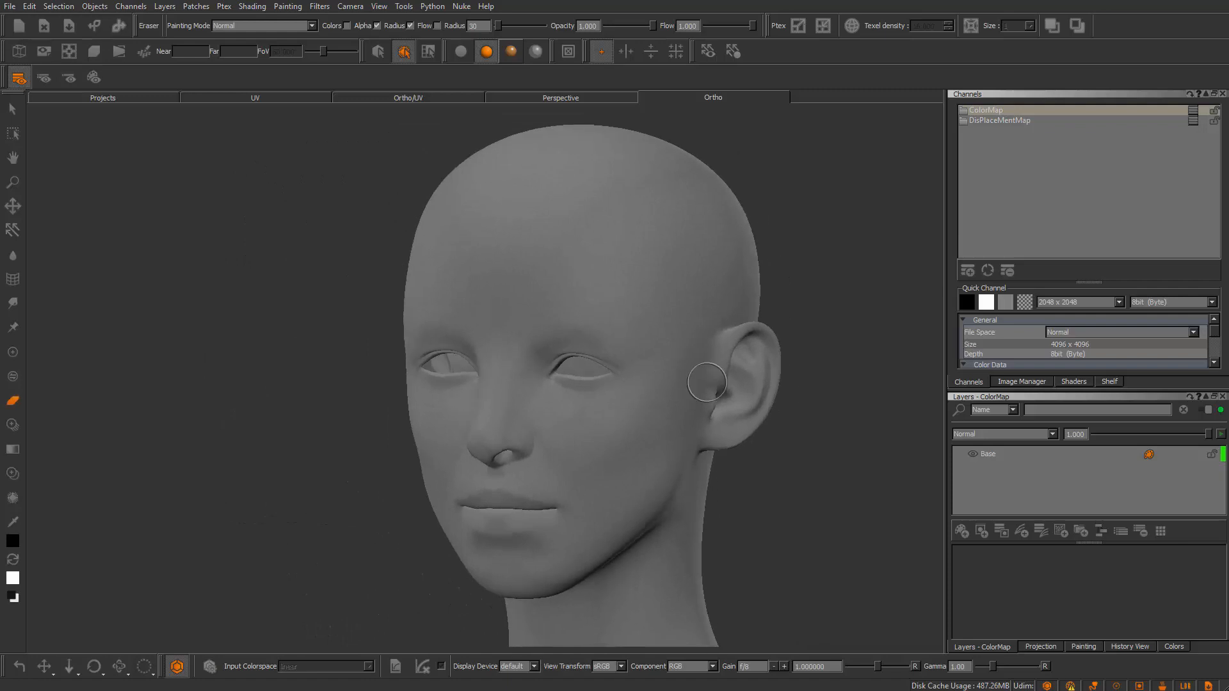
pyautogui.press('h')
pyautogui.keyDown('alt'); pyautogui.moveTo(602, 297); pyautogui.dragTo(620, 497, button='middle'); pyautogui.keyUp('alt')
pyautogui.keyDown('alt'); pyautogui.moveTo(619, 497); pyautogui.dragTo(777, 507, button='right'); pyautogui.keyUp('alt')
pyautogui.keyDown('alt'); pyautogui.moveTo(778, 508); pyautogui.dragTo(644, 460, button='middle'); pyautogui.keyUp('alt')
pyautogui.keyDown('alt'); pyautogui.moveTo(644, 461); pyautogui.dragTo(690, 495, button='right'); pyautogui.keyUp('alt')
pyautogui.keyDown('alt'); pyautogui.moveTo(690, 495); pyautogui.dragTo(713, 480, button='middle'); pyautogui.keyUp('alt')
pyautogui.keyDown('alt'); pyautogui.moveTo(713, 479); pyautogui.dragTo(730, 493, button='right'); pyautogui.keyUp('alt')
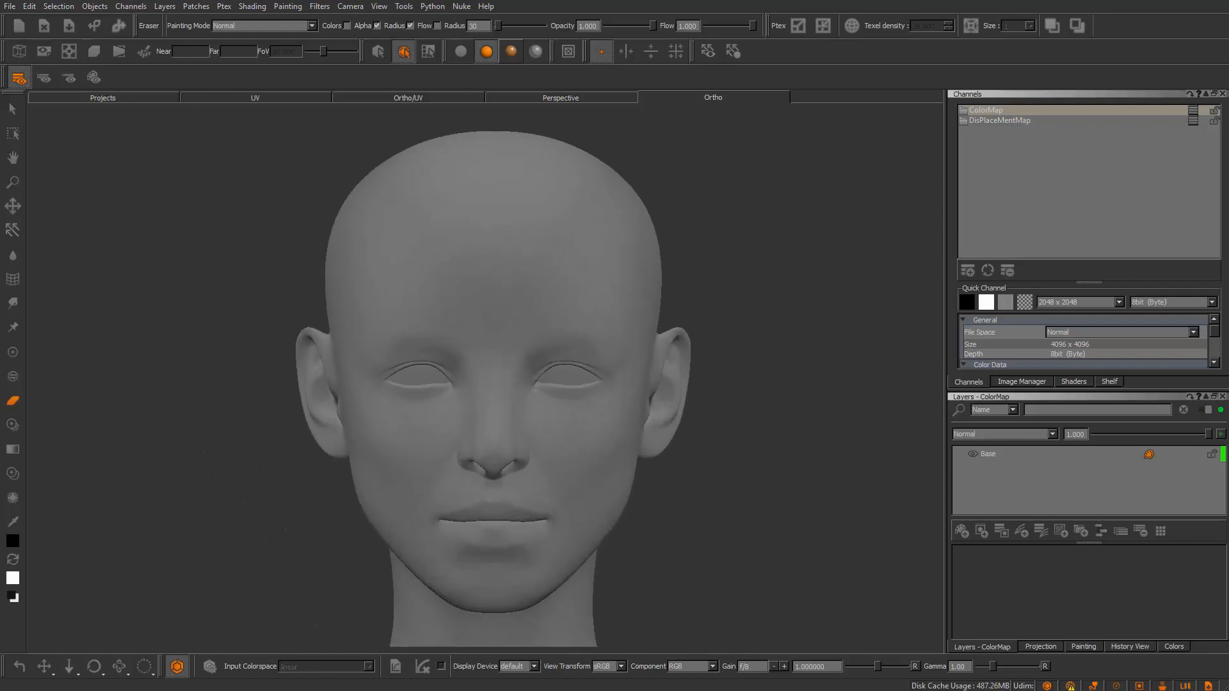
# Preview the frontal face photo 0125 from the humantextures folder
pyautogui.moveTo(1225, 168); pyautogui.dragTo(464, 25)
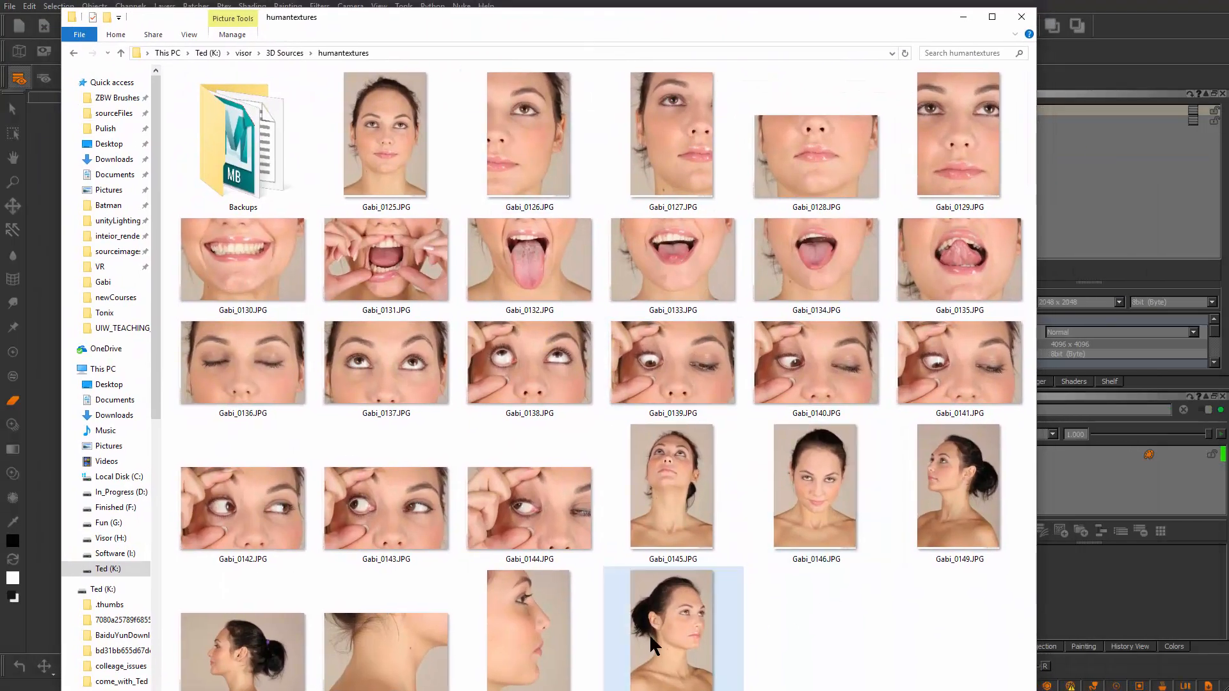
pyautogui.hotkey('ctrl', 'a')
pyautogui.click(830, 661)
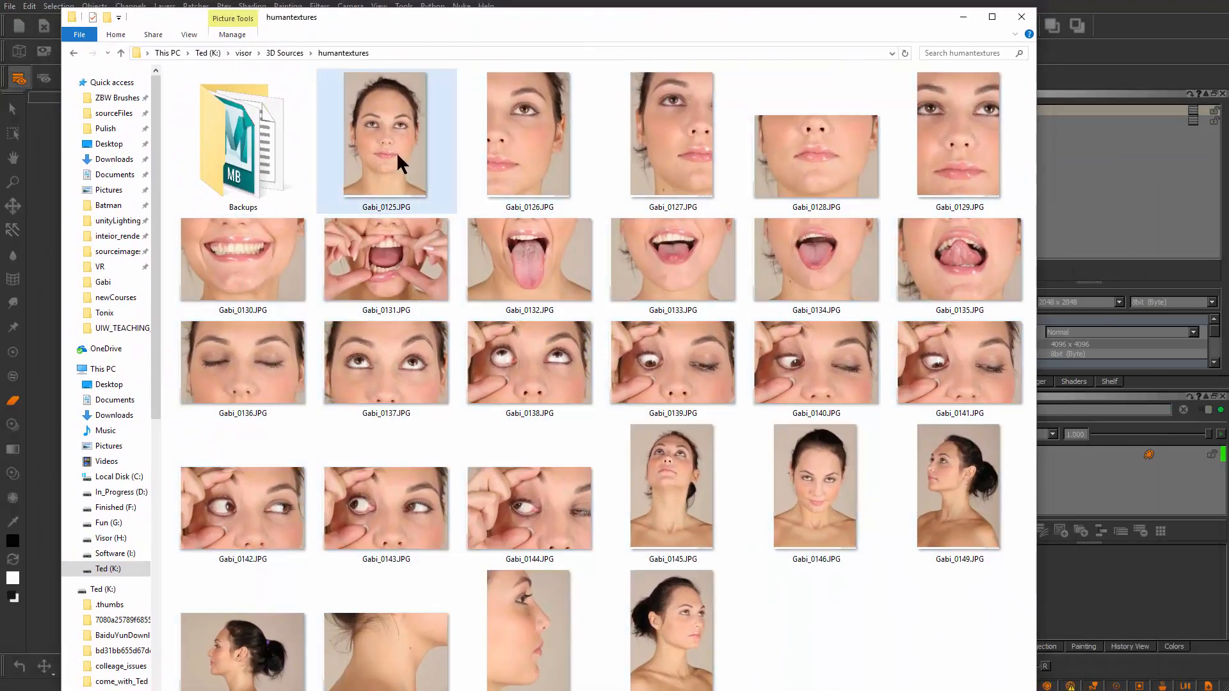
pyautogui.click(395, 136)
pyautogui.doubleClick(394, 133)
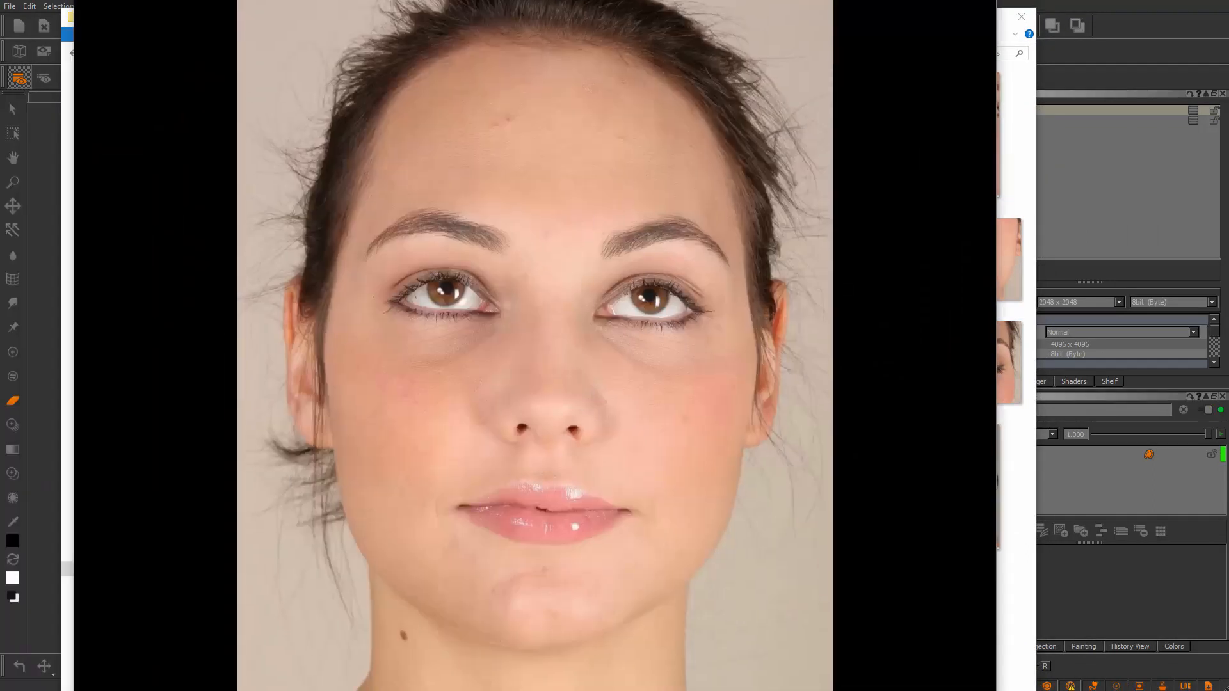
pyautogui.press('Escape')
# Import all the JPG photos from the humantextures folder into the Image Manager, and minimize the folder window
pyautogui.keyDown('shift'); pyautogui.click(672, 638); pyautogui.keyUp('shift')
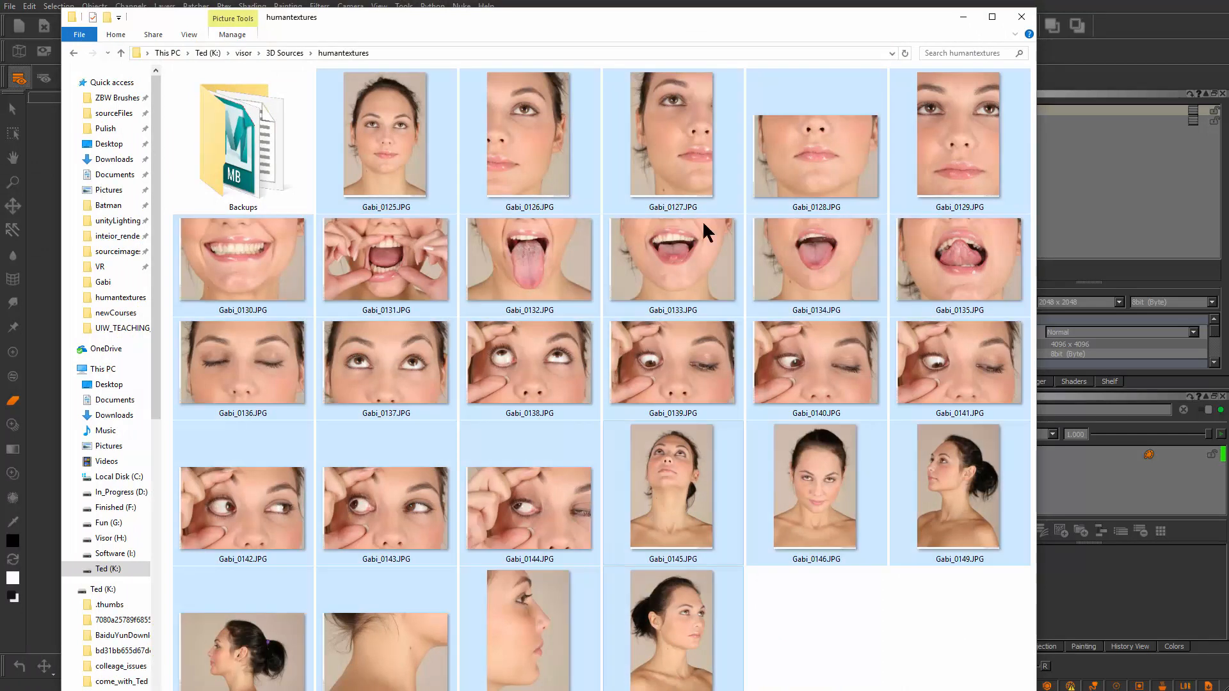
pyautogui.moveTo(750, 12); pyautogui.dragTo(231, 61)
pyautogui.moveTo(164, 183); pyautogui.dragTo(1041, 179)
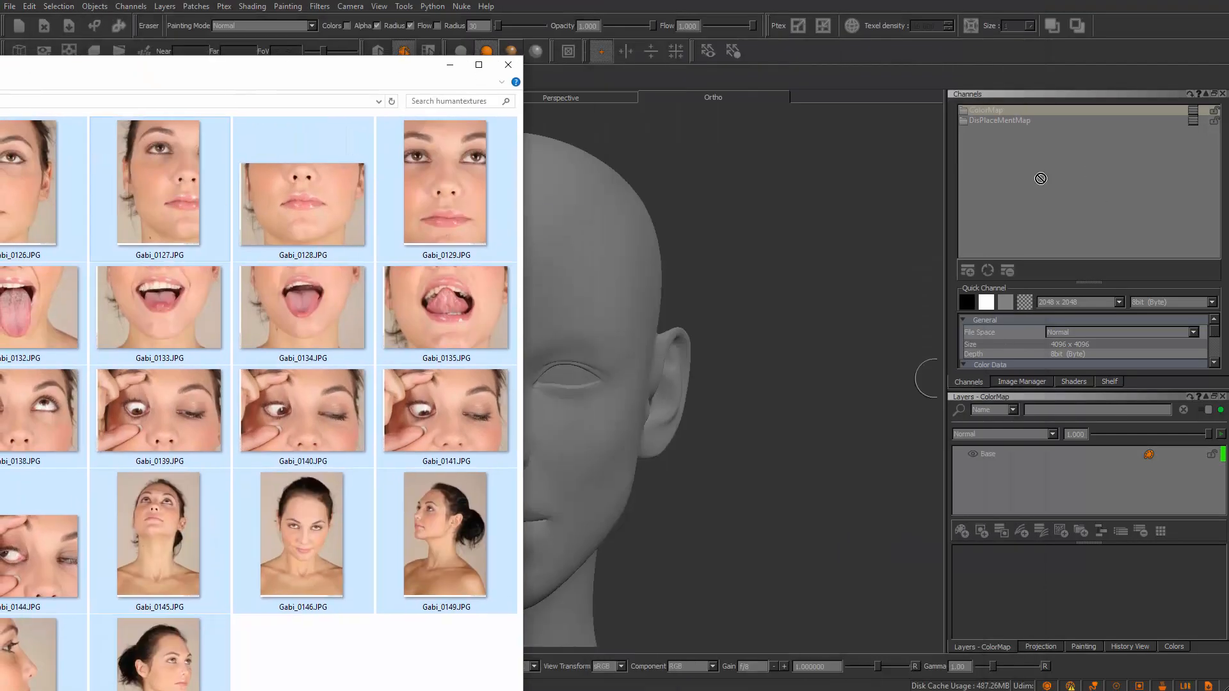
pyautogui.moveTo(930, 294); pyautogui.dragTo(293, 359)
pyautogui.click(995, 382)
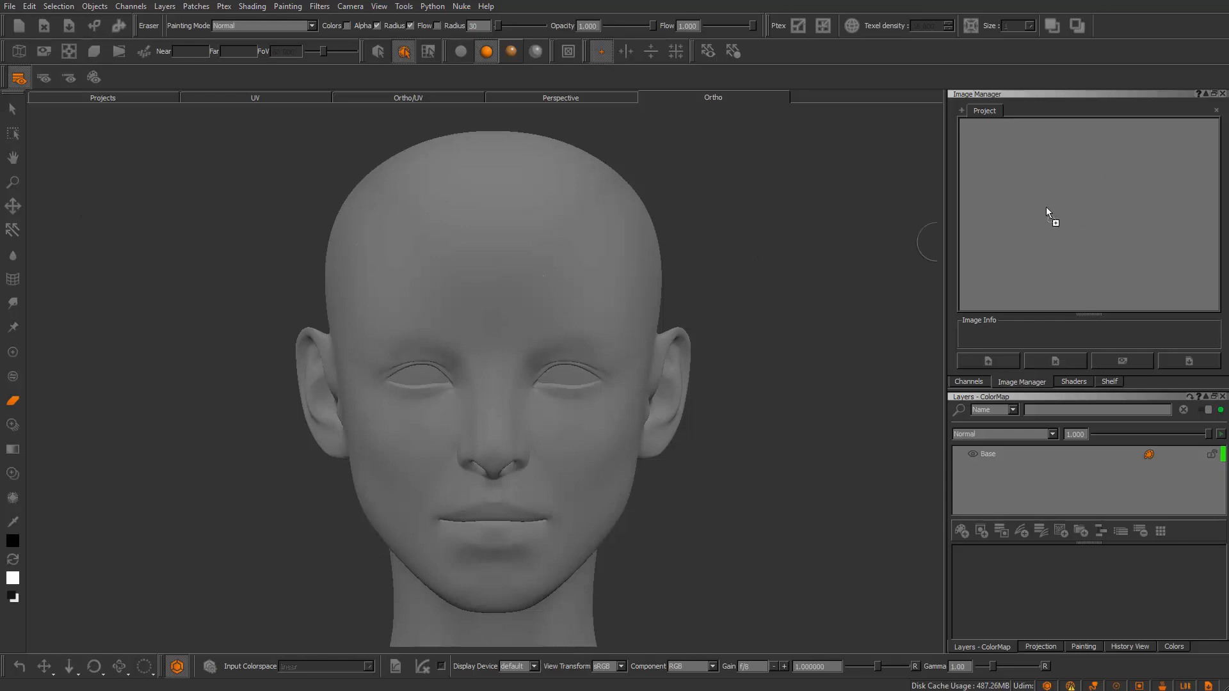
pyautogui.moveTo(1047, 209); pyautogui.dragTo(1053, 210)
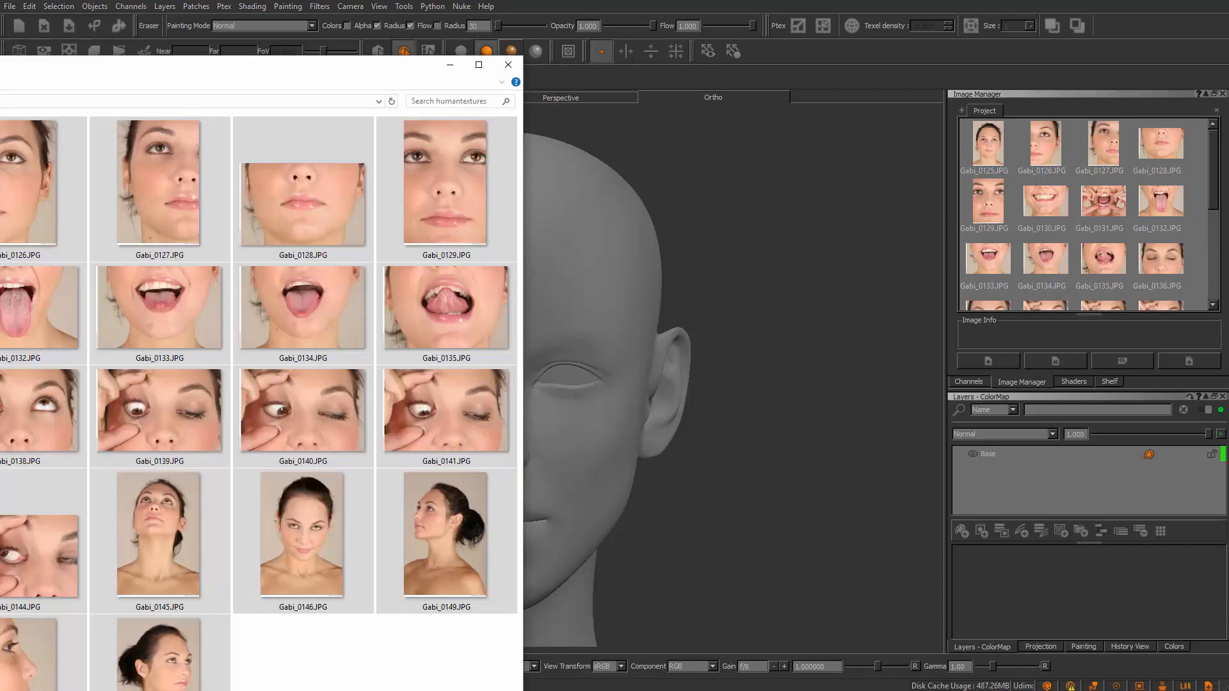
pyautogui.moveTo(363, 68); pyautogui.dragTo(503, 304)
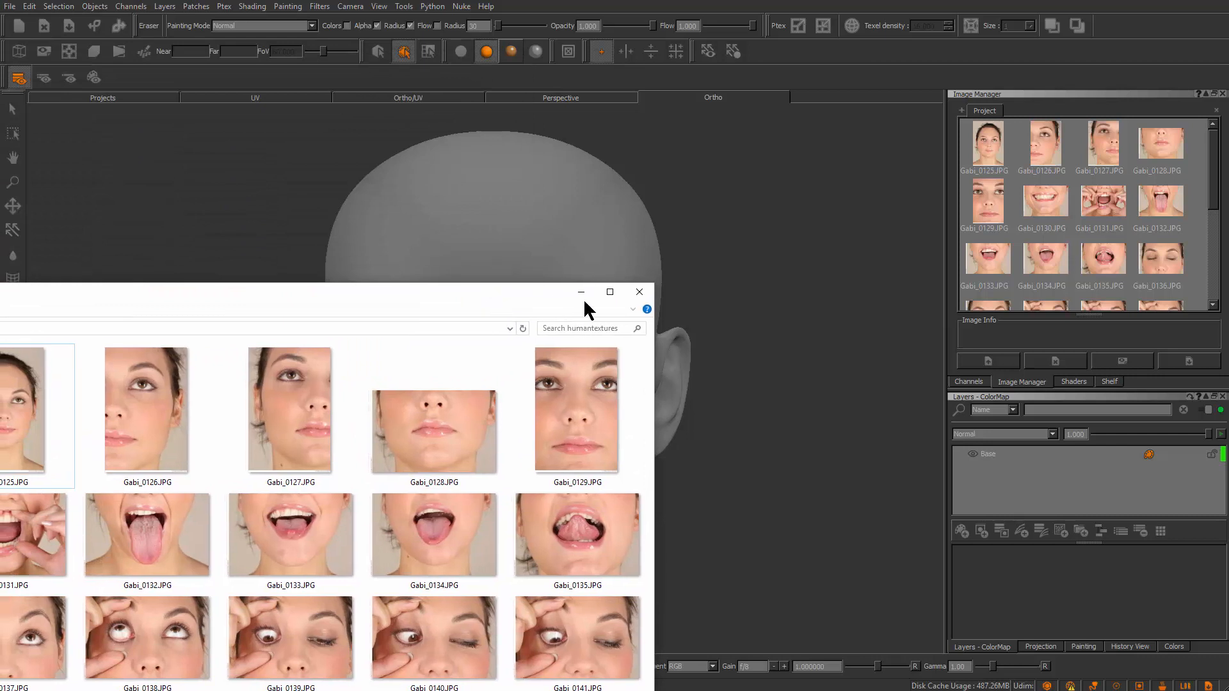
pyautogui.click(580, 292)
# Look through the imported reference photos and compare them with the head model
pyautogui.moveTo(1213, 196); pyautogui.dragTo(1223, 381)
pyautogui.keyDown('alt'); pyautogui.moveTo(770, 493); pyautogui.dragTo(789, 384, button='middle'); pyautogui.keyUp('alt')
pyautogui.keyDown('alt'); pyautogui.moveTo(790, 384); pyautogui.dragTo(798, 408, button='right'); pyautogui.keyUp('alt')
pyautogui.keyDown('alt'); pyautogui.moveTo(798, 409); pyautogui.dragTo(909, 333); pyautogui.keyUp('alt')
pyautogui.moveTo(1217, 253); pyautogui.dragTo(1226, 157)
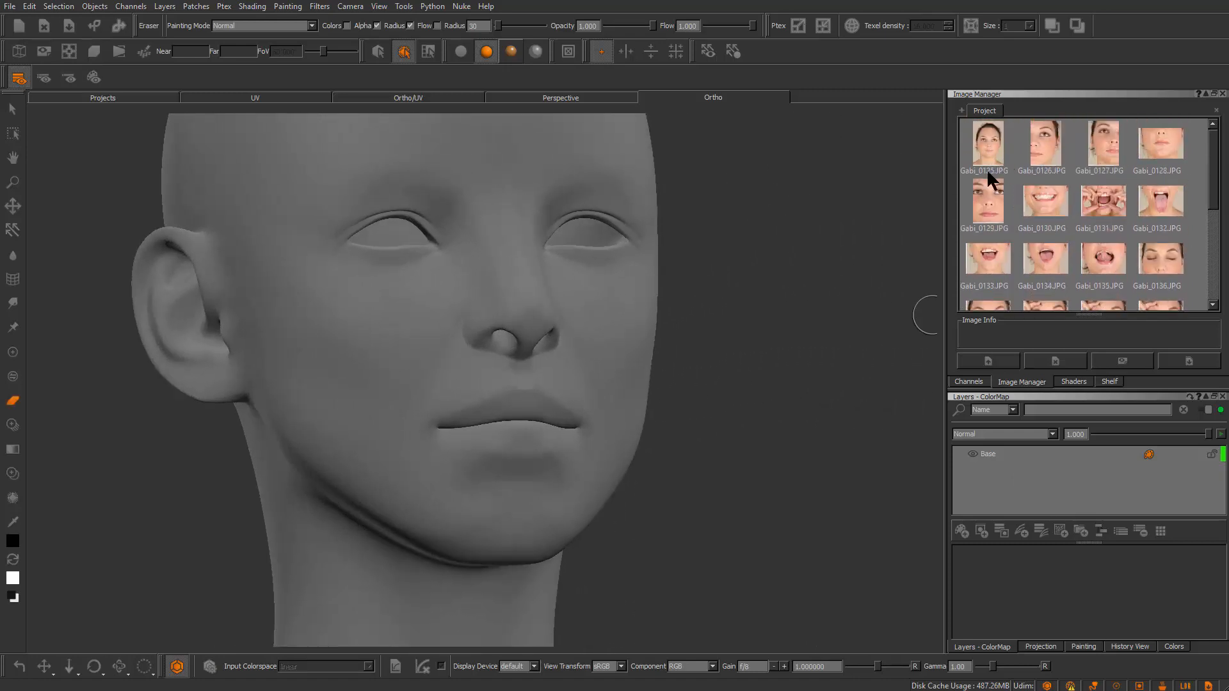
pyautogui.keyDown('alt'); pyautogui.moveTo(783, 304); pyautogui.dragTo(738, 339); pyautogui.keyUp('alt')
# Reset the camera to the front and frame the whole head in the orthographic view
pyautogui.press('a')
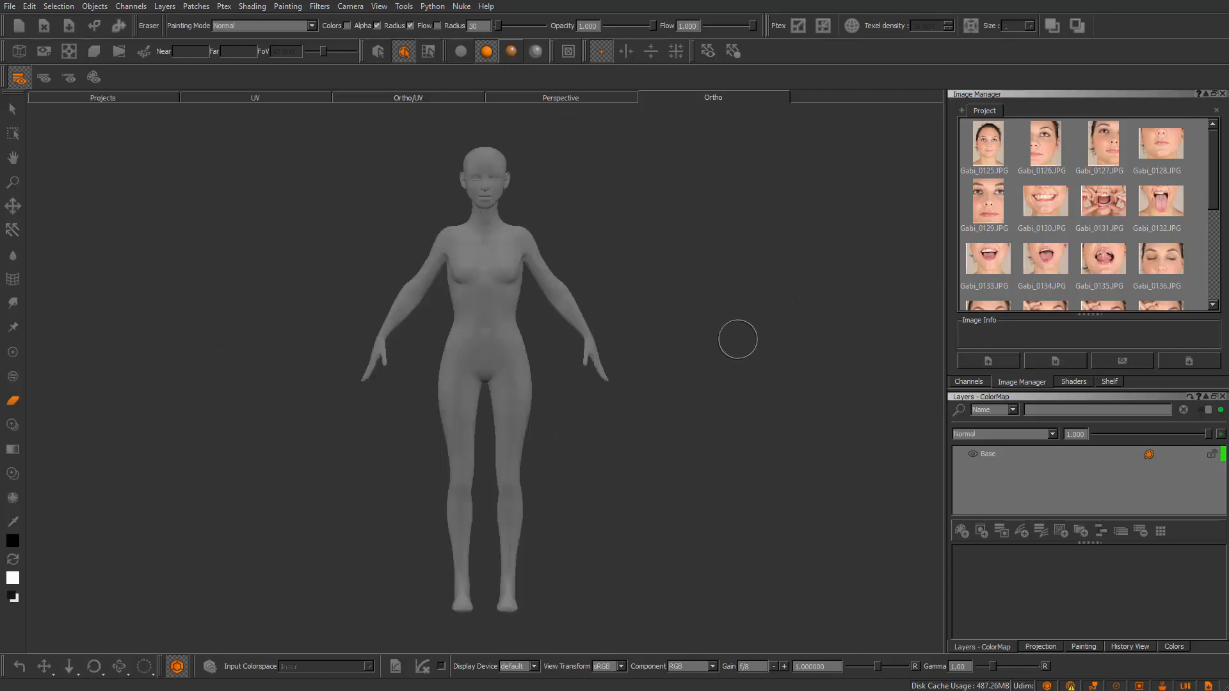
pyautogui.keyDown('alt'); pyautogui.moveTo(606, 397); pyautogui.dragTo(663, 623, button='middle'); pyautogui.keyUp('alt')
pyautogui.keyDown('alt'); pyautogui.moveTo(663, 622); pyautogui.dragTo(834, 657, button='right'); pyautogui.keyUp('alt')
pyautogui.keyDown('alt'); pyautogui.moveTo(679, 503); pyautogui.dragTo(479, 403, button='middle'); pyautogui.keyUp('alt')
pyautogui.keyDown('alt'); pyautogui.moveTo(486, 389); pyautogui.dragTo(740, 477, button='right'); pyautogui.keyUp('alt')
pyautogui.keyDown('alt'); pyautogui.moveTo(740, 478); pyautogui.dragTo(609, 475, button='middle'); pyautogui.keyUp('alt')
pyautogui.keyDown('alt'); pyautogui.moveTo(608, 474); pyautogui.dragTo(549, 310, button='right'); pyautogui.keyUp('alt')
pyautogui.keyDown('alt'); pyautogui.moveTo(550, 310); pyautogui.dragTo(518, 277, button='middle'); pyautogui.keyUp('alt')
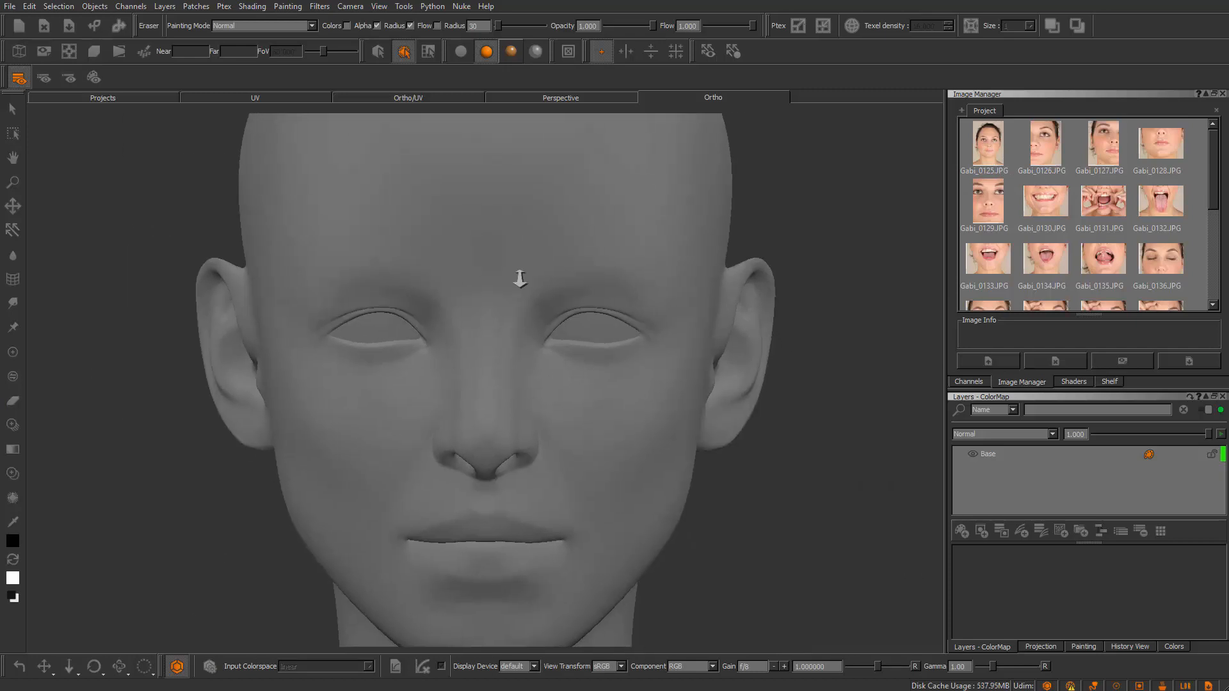
pyautogui.keyDown('alt'); pyautogui.moveTo(518, 277); pyautogui.dragTo(474, 237, button='right'); pyautogui.keyUp('alt')
pyautogui.keyDown('alt'); pyautogui.moveTo(590, 327); pyautogui.dragTo(562, 362, button='middle'); pyautogui.keyUp('alt')
pyautogui.keyDown('alt'); pyautogui.moveTo(595, 386); pyautogui.dragTo(663, 382, button='right'); pyautogui.keyUp('alt')
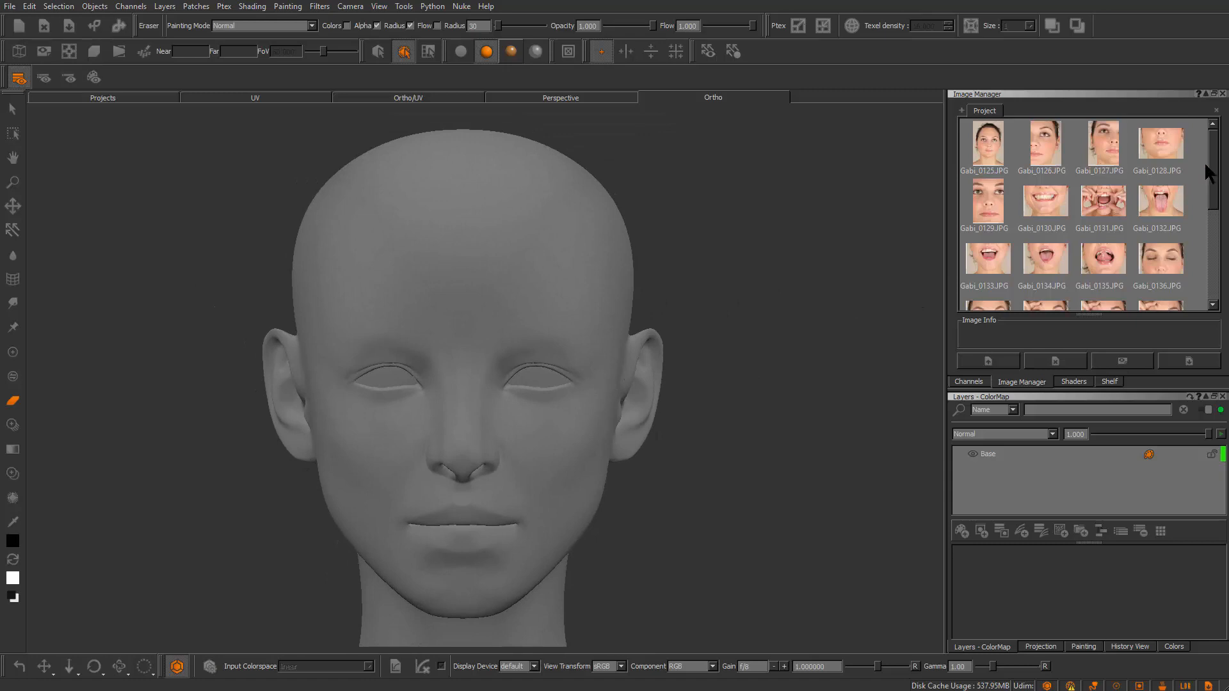
pyautogui.moveTo(1209, 168); pyautogui.dragTo(1207, 130)
pyautogui.moveTo(1215, 179)
pyautogui.mouseDown()
pyautogui.moveTo(1219, 272)
pyautogui.moveTo(1211, 165)
pyautogui.mouseUp()
pyautogui.moveTo(669, 397); pyautogui.dragTo(680, 397, button='middle')
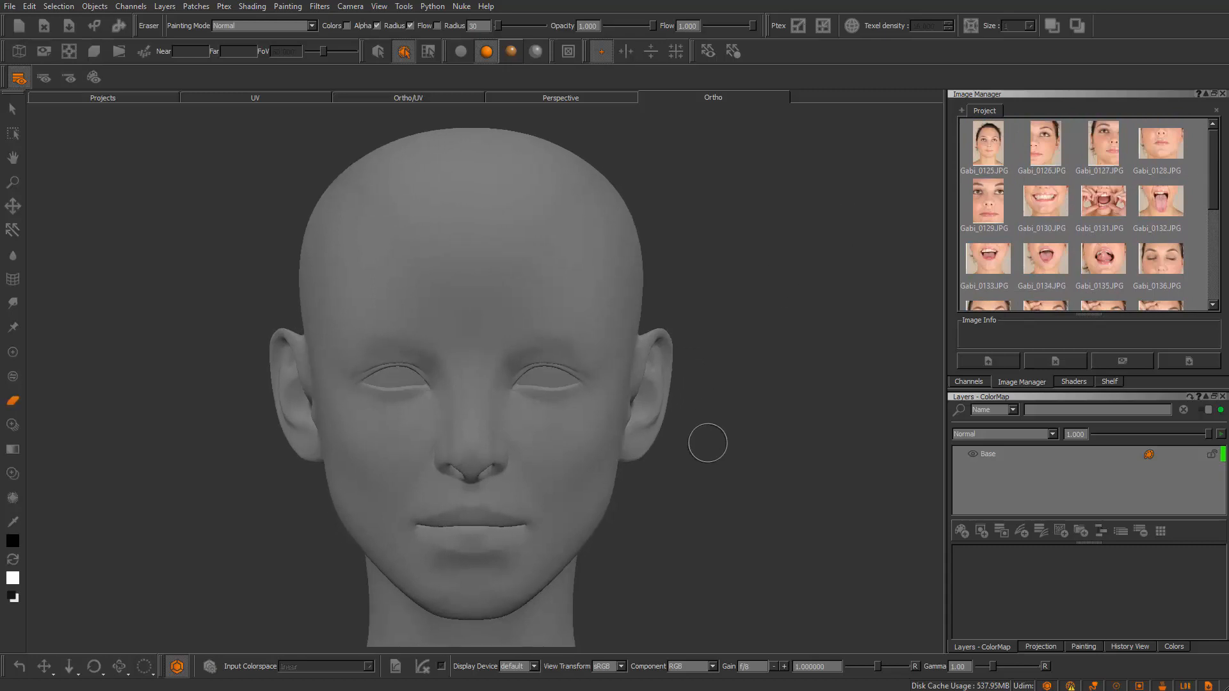
pyautogui.moveTo(708, 442)
pyautogui.keyDown('alt'); pyautogui.mouseDown(button='right')
pyautogui.moveTo(734, 436)
pyautogui.moveTo(724, 431)
pyautogui.mouseUp(button='right'); pyautogui.keyUp('alt')
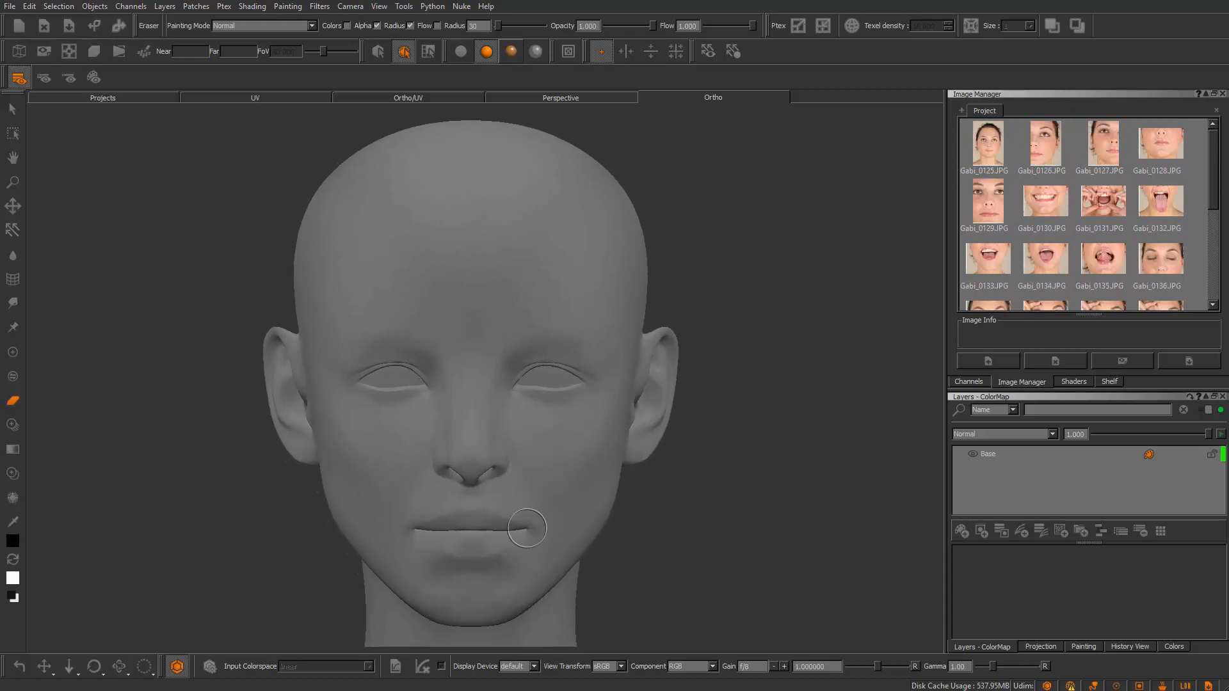
# Load the frontal photo 0125 for Paint Through and scale it so its eyes, nose and mouth match the head model
pyautogui.moveTo(1007, 153); pyautogui.dragTo(853, 280)
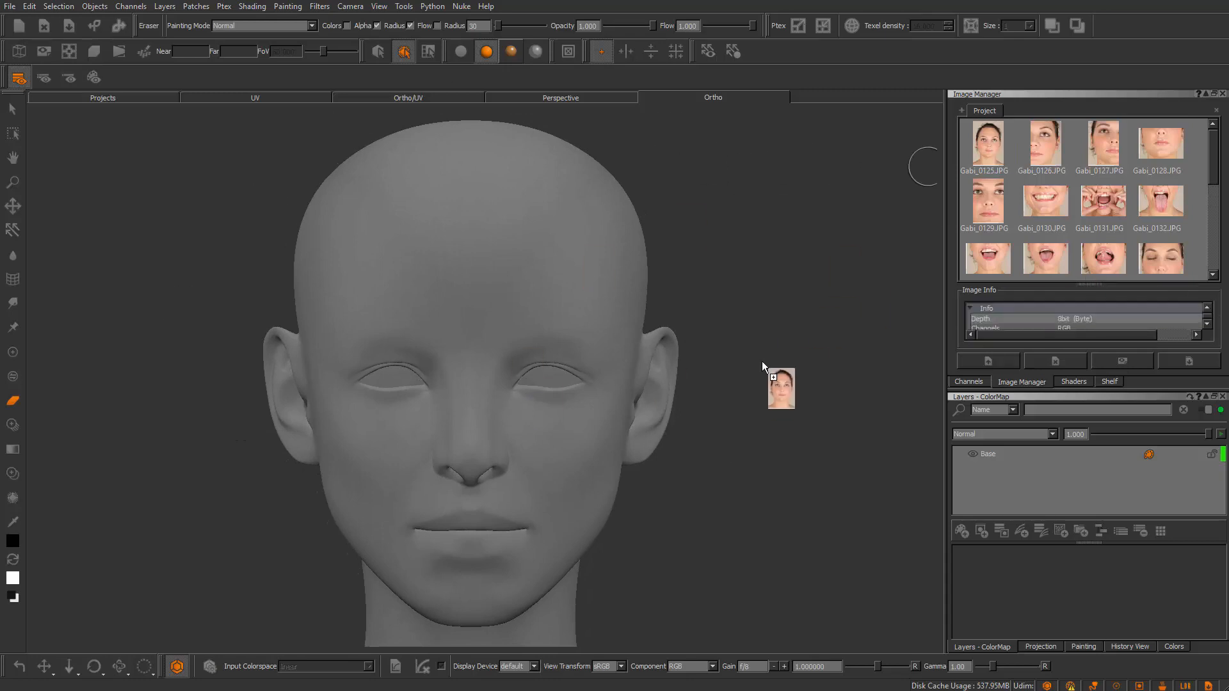
pyautogui.moveTo(418, 408); pyautogui.dragTo(451, 361)
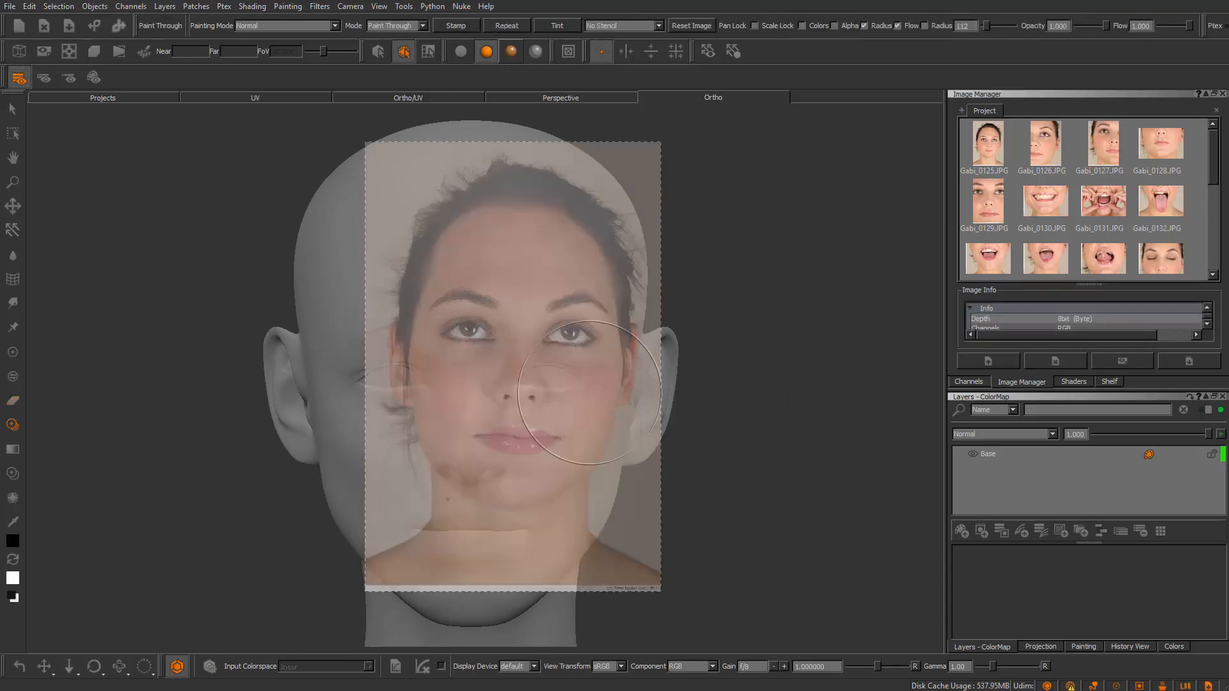
pyautogui.moveTo(537, 328)
pyautogui.keyDown('shift'); pyautogui.mouseDown()
pyautogui.moveTo(502, 345)
pyautogui.moveTo(548, 408)
pyautogui.moveTo(556, 346)
pyautogui.moveTo(565, 419)
pyautogui.moveTo(438, 414)
pyautogui.moveTo(460, 419)
pyautogui.mouseUp(); pyautogui.keyUp('shift')
pyautogui.moveTo(461, 420)
pyautogui.keyDown('shift'); pyautogui.mouseDown()
pyautogui.moveTo(466, 436)
pyautogui.moveTo(462, 420)
pyautogui.moveTo(613, 315)
pyautogui.moveTo(465, 428)
pyautogui.moveTo(493, 440)
pyautogui.mouseUp(); pyautogui.keyUp('shift')
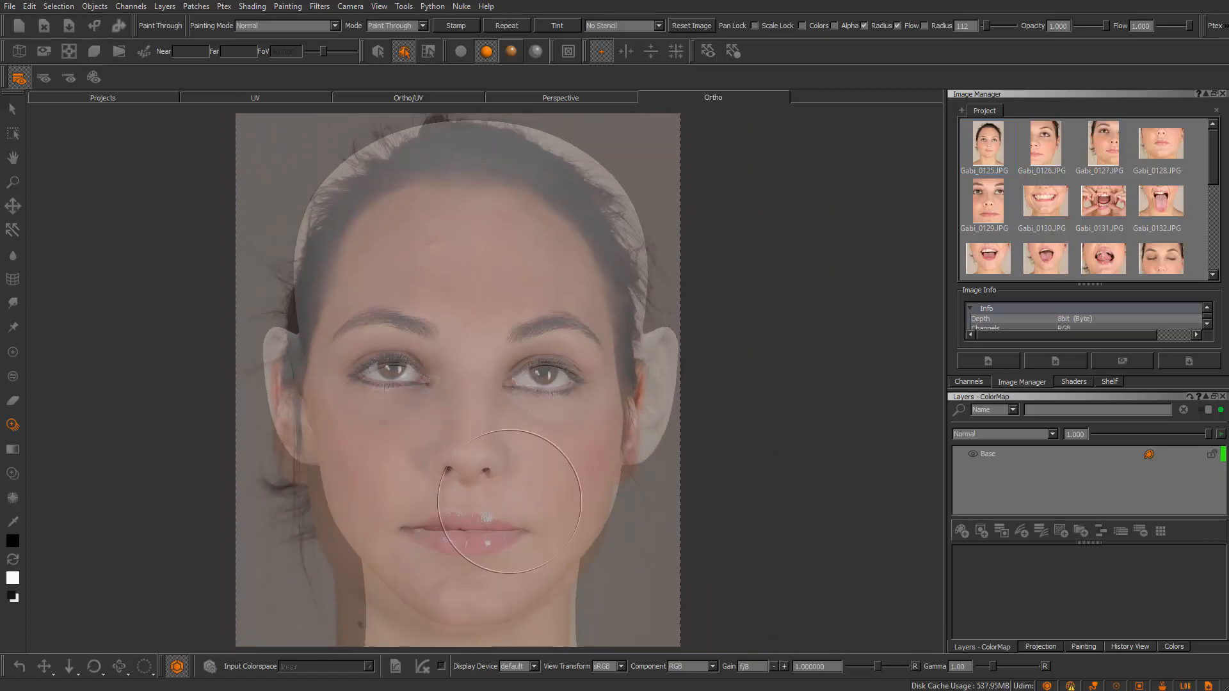
# Paint the frontal photo through onto the model's face, forehead and hairline
pyautogui.moveTo(476, 344)
pyautogui.mouseDown()
pyautogui.moveTo(510, 379)
pyautogui.moveTo(423, 358)
pyautogui.moveTo(362, 397)
pyautogui.moveTo(585, 511)
pyautogui.moveTo(595, 346)
pyautogui.moveTo(583, 489)
pyautogui.moveTo(608, 396)
pyautogui.moveTo(412, 583)
pyautogui.moveTo(503, 410)
pyautogui.mouseUp()
pyautogui.moveTo(365, 282); pyautogui.dragTo(443, 221)
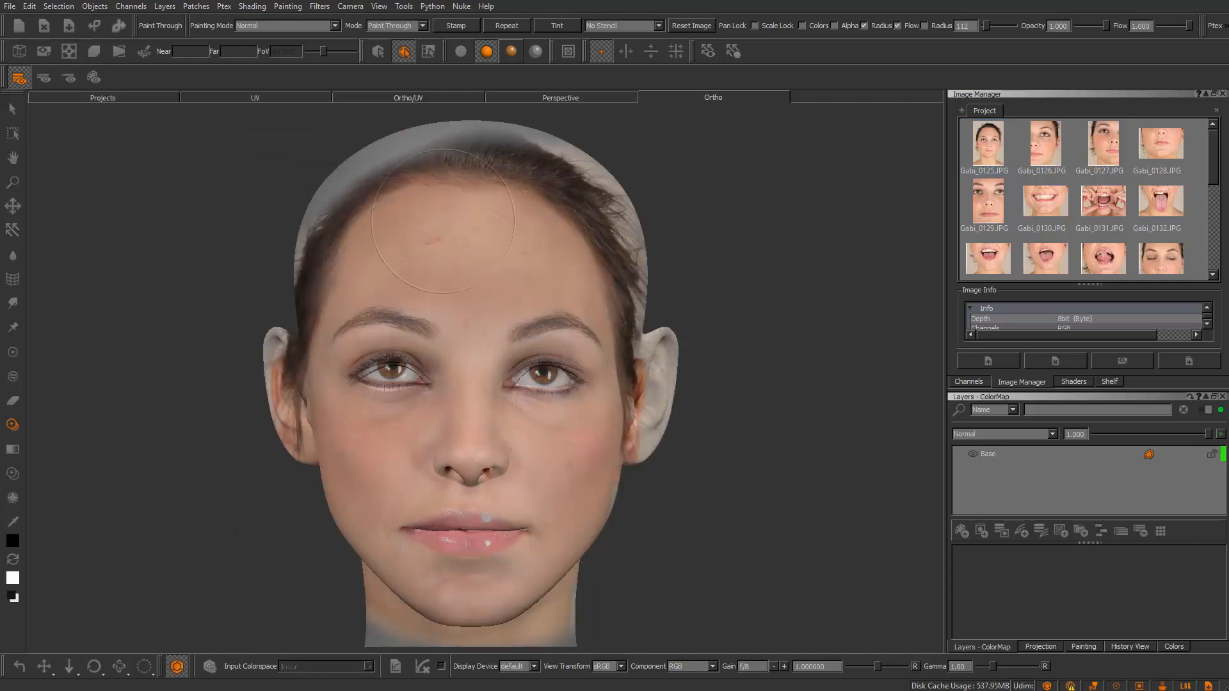
pyautogui.moveTo(474, 263); pyautogui.dragTo(475, 264)
# Warp the painted lips and side hairline with the Slerp tool to fit the model, and bake the projection
pyautogui.click(11, 303)
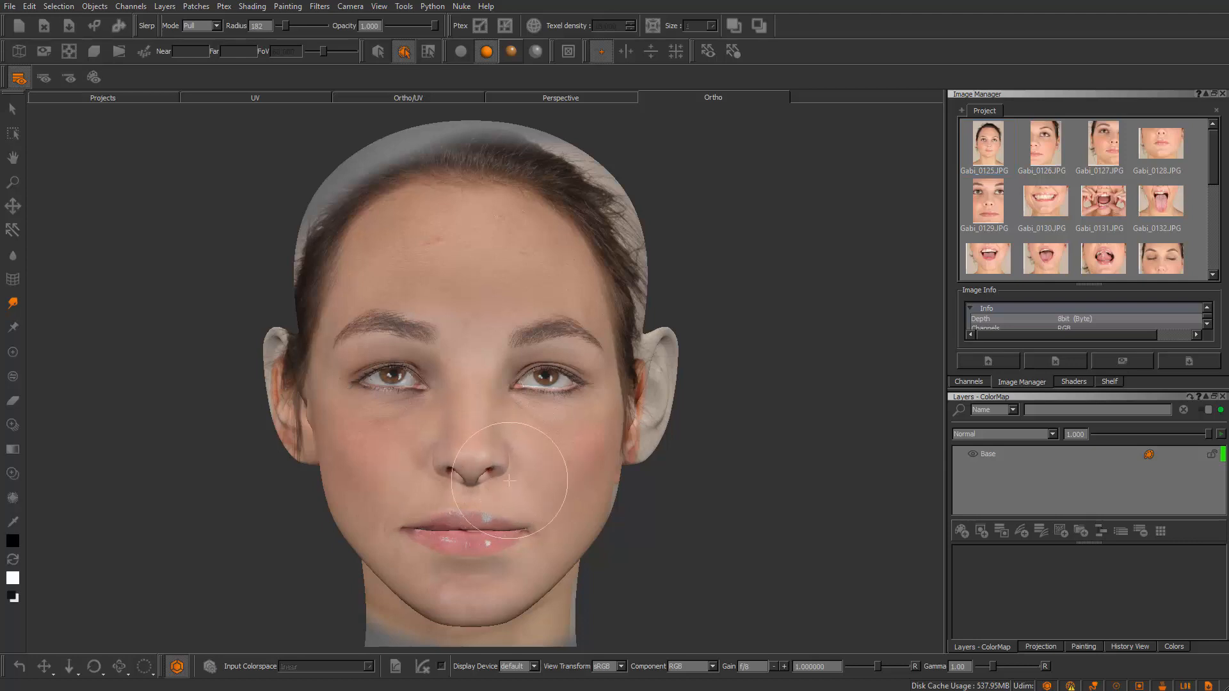
pyautogui.moveTo(416, 532)
pyautogui.mouseDown()
pyautogui.moveTo(448, 536)
pyautogui.moveTo(439, 539)
pyautogui.mouseUp()
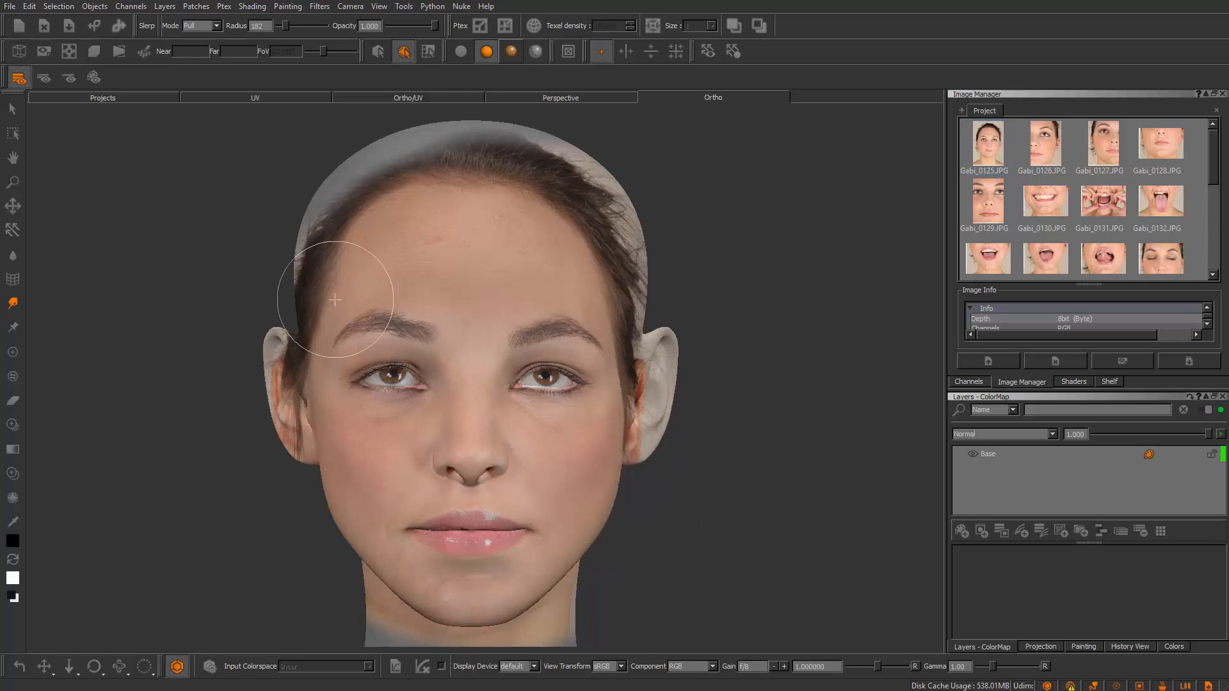
pyautogui.press('r')
pyautogui.moveTo(602, 301)
pyautogui.mouseDown()
pyautogui.moveTo(645, 304)
pyautogui.moveTo(645, 289)
pyautogui.mouseUp()
pyautogui.moveTo(576, 189)
pyautogui.mouseDown()
pyautogui.moveTo(580, 144)
pyautogui.moveTo(558, 164)
pyautogui.mouseUp()
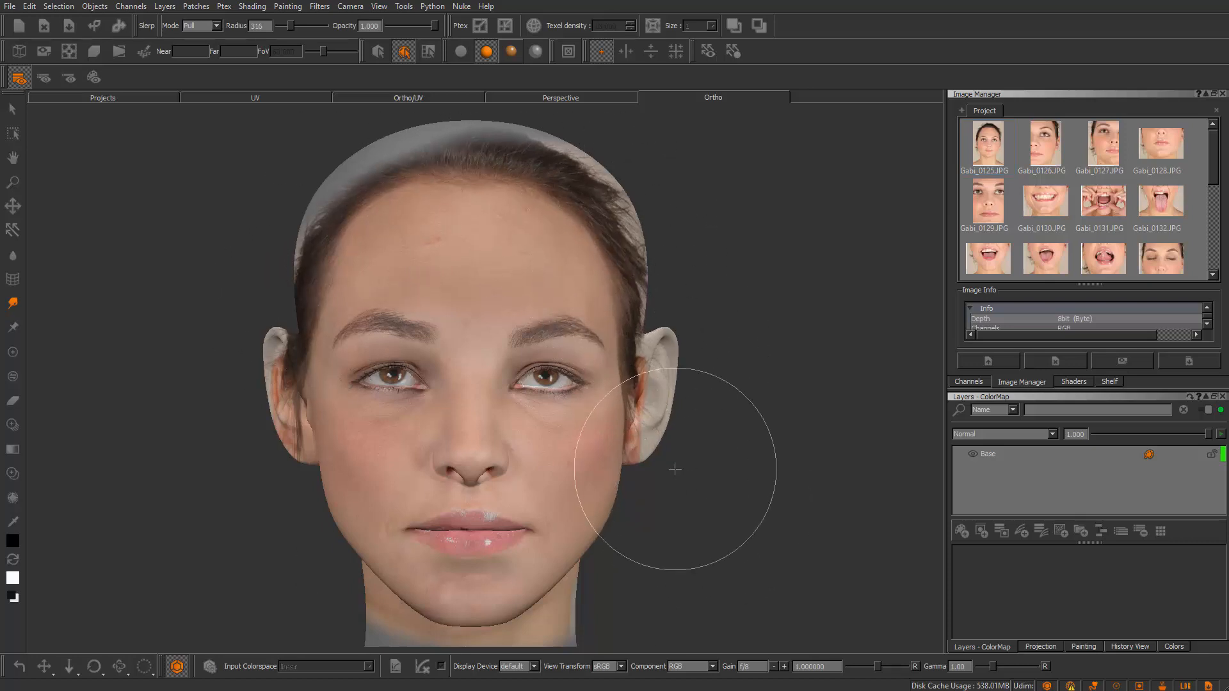
pyautogui.press('b')
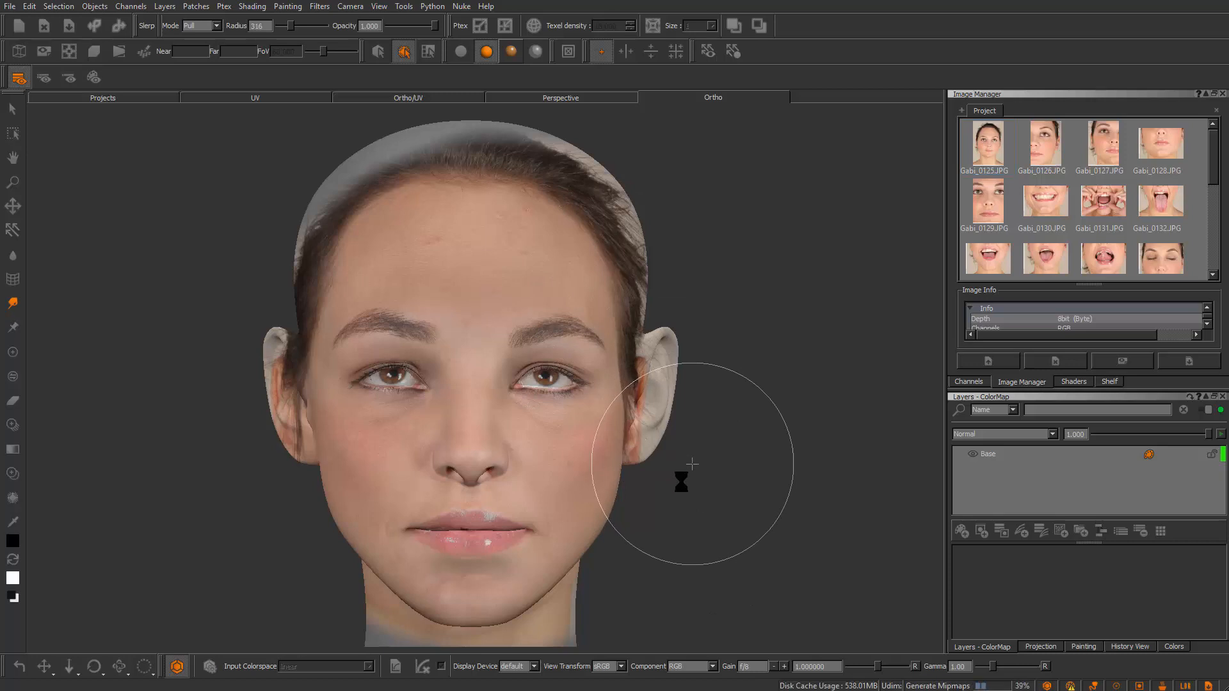
# Inspect the baked face texture around the head, especially the stretched area between cheek and ear in profile
pyautogui.keyDown('alt'); pyautogui.moveTo(673, 460); pyautogui.dragTo(606, 439); pyautogui.keyUp('alt')
pyautogui.keyDown('alt'); pyautogui.moveTo(606, 439); pyautogui.dragTo(716, 563, button='right'); pyautogui.keyUp('alt')
pyautogui.keyDown('alt'); pyautogui.moveTo(717, 563); pyautogui.dragTo(702, 477, button='middle'); pyautogui.keyUp('alt')
pyautogui.keyDown('alt'); pyautogui.moveTo(702, 478); pyautogui.dragTo(640, 461); pyautogui.keyUp('alt')
pyautogui.keyDown('alt'); pyautogui.moveTo(640, 461); pyautogui.dragTo(528, 450, button='right'); pyautogui.keyUp('alt')
pyautogui.keyDown('alt'); pyautogui.moveTo(527, 450); pyautogui.dragTo(412, 453); pyautogui.keyUp('alt')
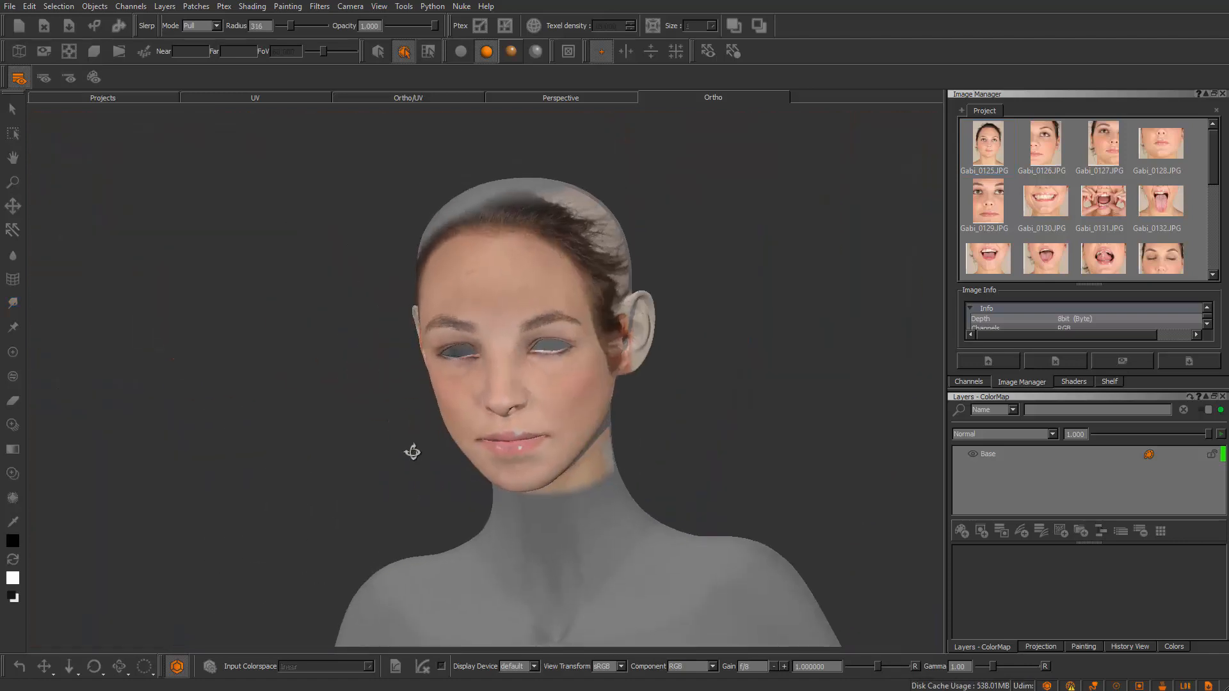
pyautogui.keyDown('alt'); pyautogui.moveTo(412, 452); pyautogui.dragTo(652, 526, button='right'); pyautogui.keyUp('alt')
pyautogui.keyDown('alt'); pyautogui.moveTo(651, 526); pyautogui.dragTo(416, 511); pyautogui.keyUp('alt')
pyautogui.keyDown('alt'); pyautogui.moveTo(415, 512); pyautogui.dragTo(410, 435, button='right'); pyautogui.keyUp('alt')
pyautogui.keyDown('alt'); pyautogui.moveTo(410, 435); pyautogui.dragTo(467, 403); pyautogui.keyUp('alt')
pyautogui.keyDown('alt'); pyautogui.moveTo(466, 403); pyautogui.dragTo(524, 447, button='right'); pyautogui.keyUp('alt')
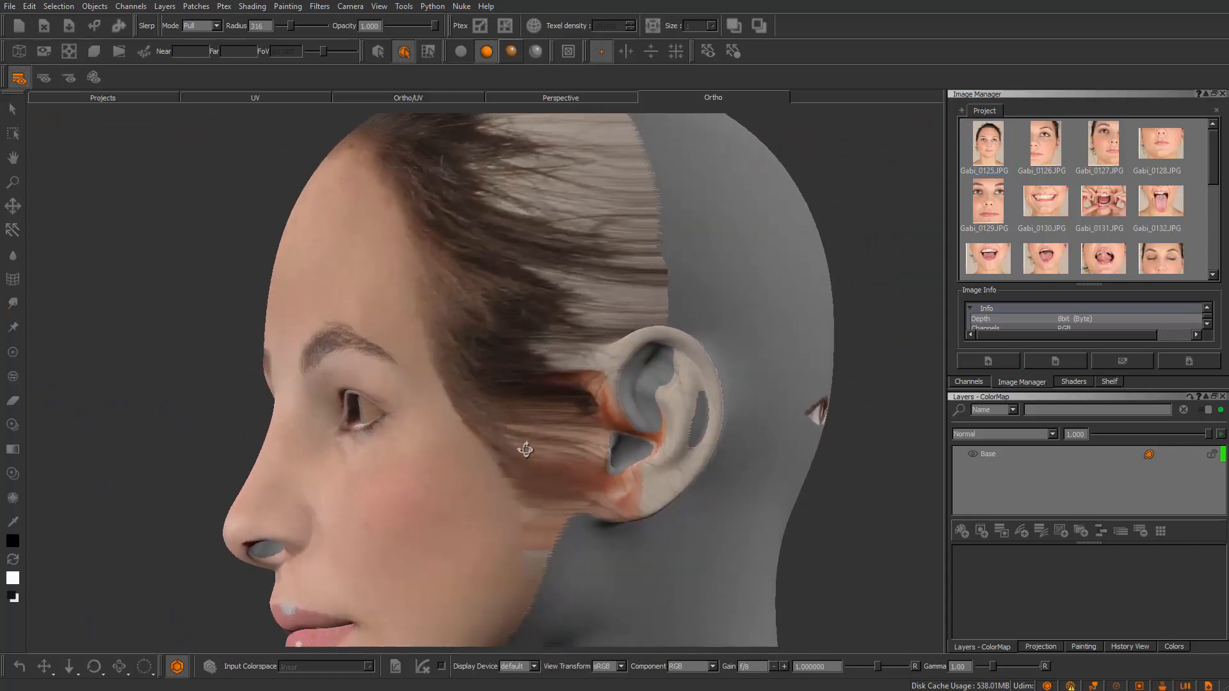
pyautogui.keyDown('alt'); pyautogui.moveTo(524, 448); pyautogui.dragTo(526, 419, button='middle'); pyautogui.keyUp('alt')
pyautogui.keyDown('alt'); pyautogui.moveTo(526, 418); pyautogui.dragTo(571, 410, button='right'); pyautogui.keyUp('alt')
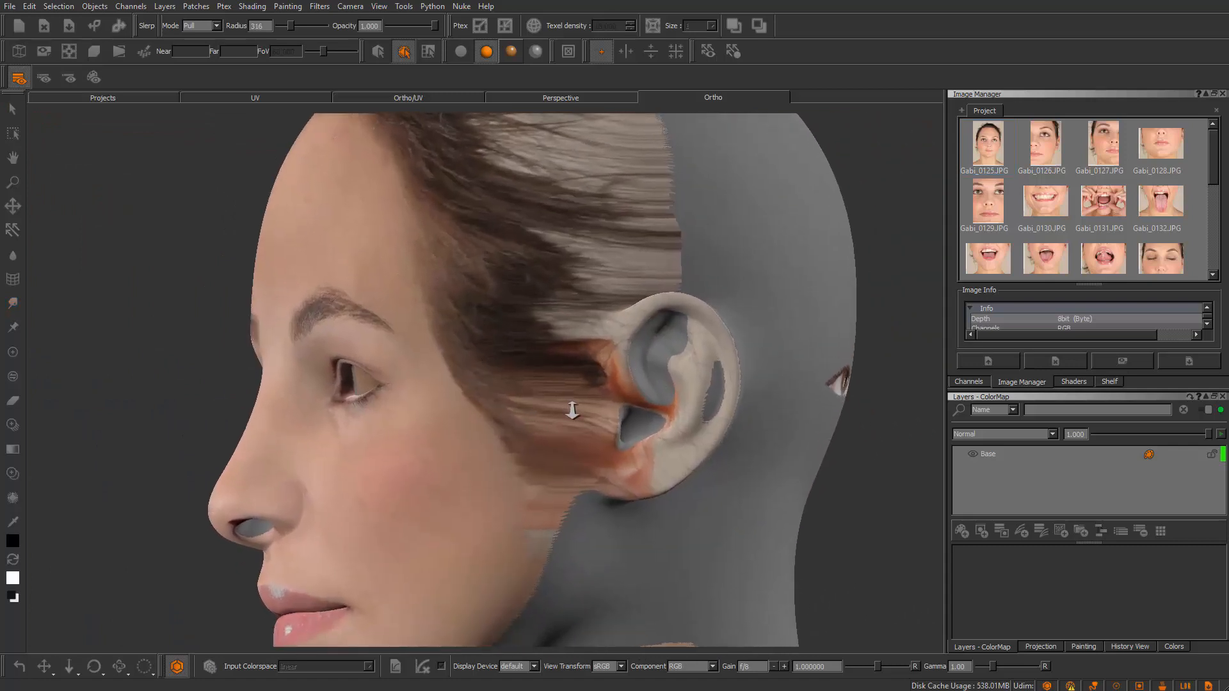
# Add a paint layer named Head_side_fill above the Base layer, and rename Base to Head_front_fill
pyautogui.click(965, 534)
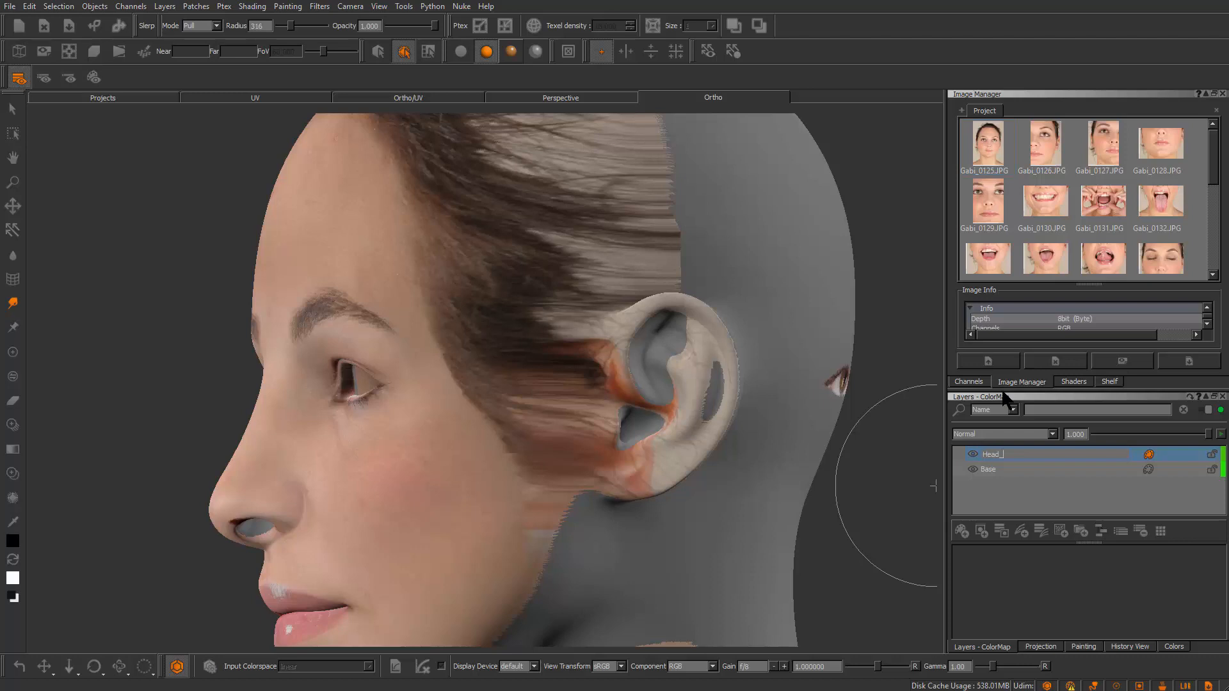
pyautogui.click(1000, 471)
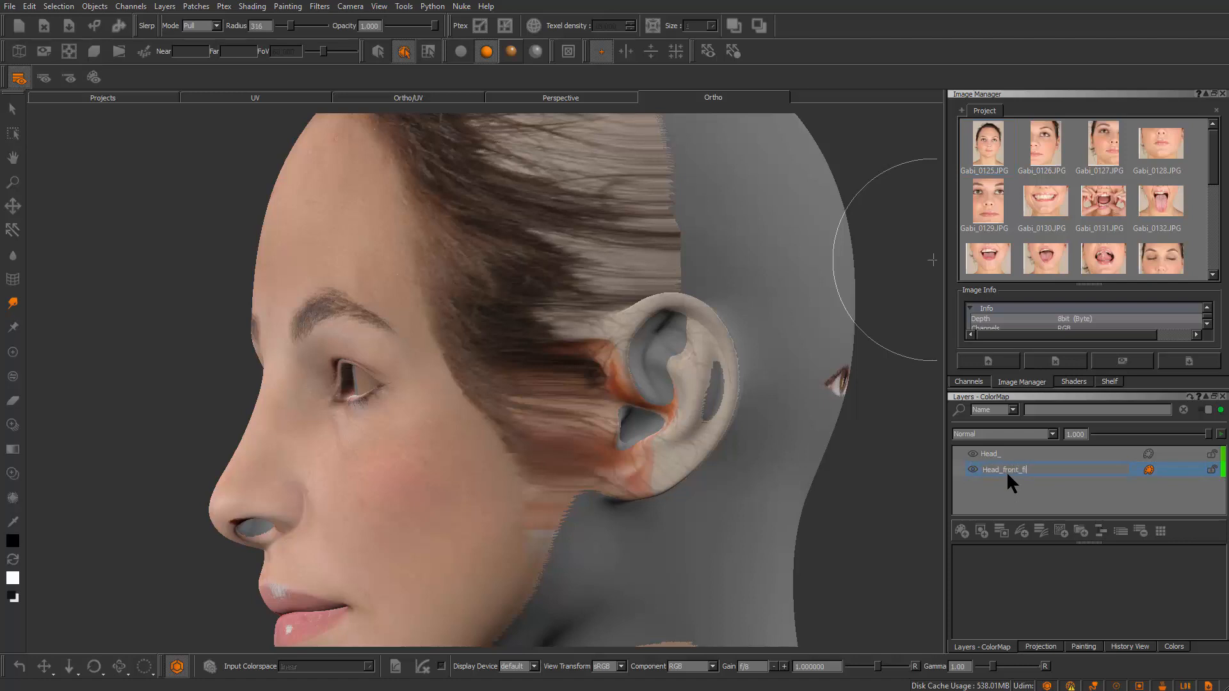
pyautogui.write('l')
pyautogui.press('Return')
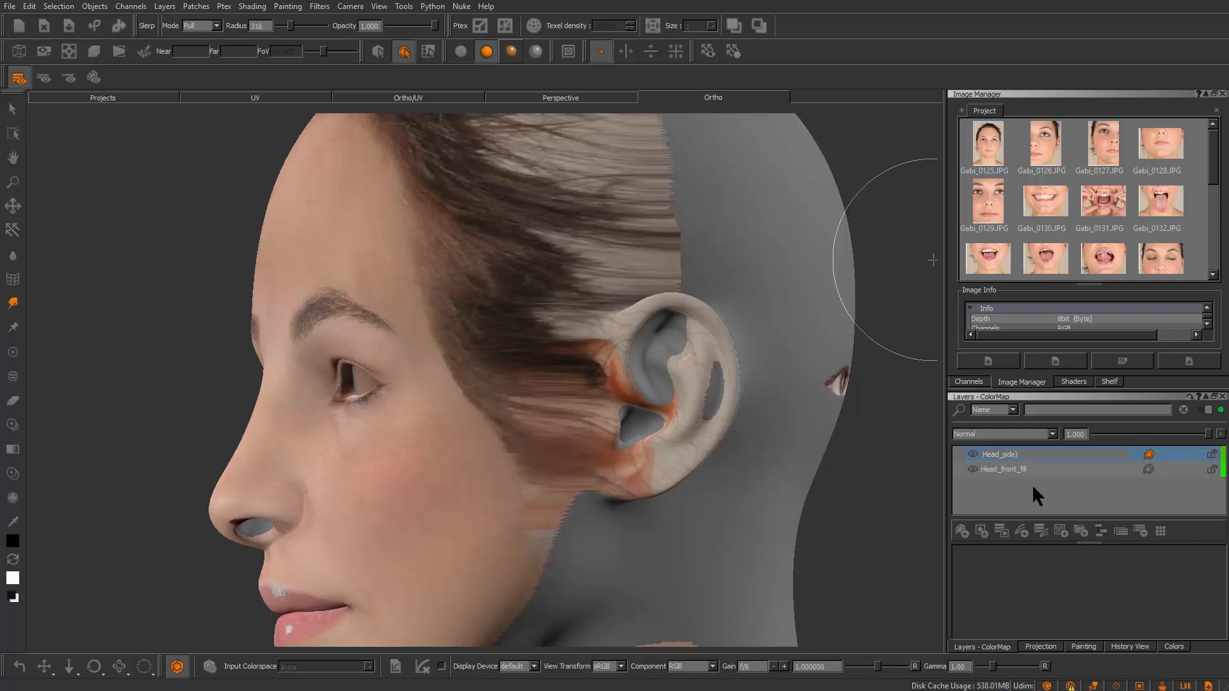
pyautogui.write('l')
pyautogui.press('Return')
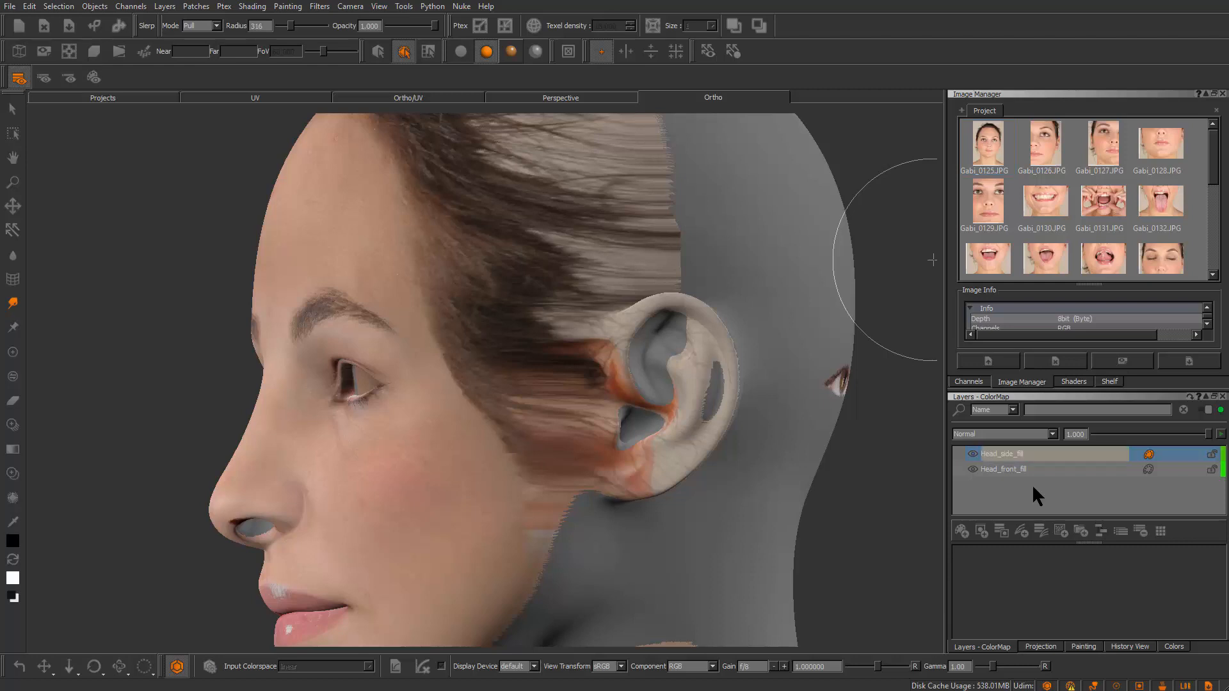
# Load the three-quarter portrait Gabi_0161.JPG into the Paint Through tool and size it for the projection
pyautogui.moveTo(1214, 178); pyautogui.dragTo(1224, 265)
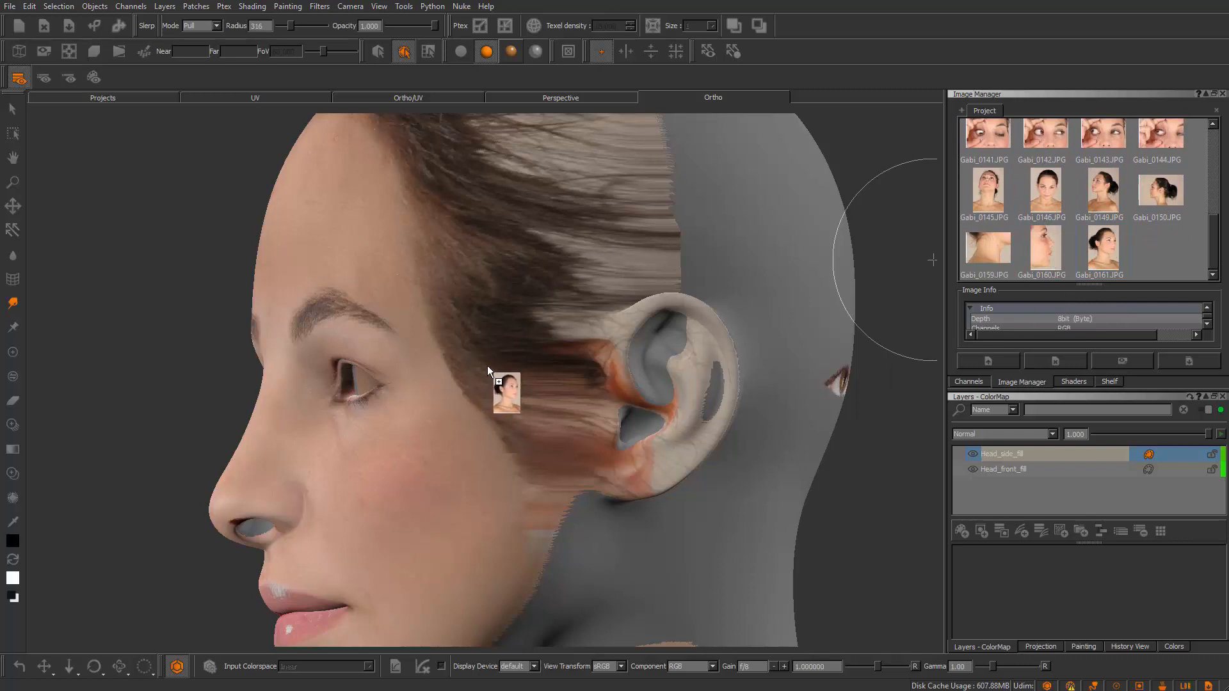
pyautogui.moveTo(517, 378)
pyautogui.mouseDown()
pyautogui.moveTo(510, 422)
pyautogui.moveTo(504, 402)
pyautogui.mouseUp()
pyautogui.moveTo(541, 359)
pyautogui.keyDown('shift'); pyautogui.mouseDown()
pyautogui.moveTo(518, 357)
pyautogui.moveTo(606, 407)
pyautogui.moveTo(593, 434)
pyautogui.mouseUp(); pyautogui.keyUp('shift')
# Turn the model around to its right profile and frame the head closely
pyautogui.moveTo(461, 412)
pyautogui.keyDown('alt'); pyautogui.mouseDown()
pyautogui.moveTo(732, 397)
pyautogui.moveTo(650, 387)
pyautogui.moveTo(625, 417)
pyautogui.mouseUp(); pyautogui.keyUp('alt')
pyautogui.keyDown('alt'); pyautogui.moveTo(625, 417); pyautogui.dragTo(340, 392, button='right'); pyautogui.keyUp('alt')
pyautogui.keyDown('alt'); pyautogui.moveTo(340, 393); pyautogui.dragTo(608, 396); pyautogui.keyUp('alt')
pyautogui.moveTo(608, 396)
pyautogui.keyDown('alt'); pyautogui.mouseDown(button='right')
pyautogui.moveTo(512, 396)
pyautogui.moveTo(589, 403)
pyautogui.mouseUp(button='right'); pyautogui.keyUp('alt')
pyautogui.moveTo(609, 430)
pyautogui.keyDown('alt'); pyautogui.mouseDown()
pyautogui.moveTo(598, 386)
pyautogui.moveTo(581, 412)
pyautogui.mouseUp(); pyautogui.keyUp('alt')
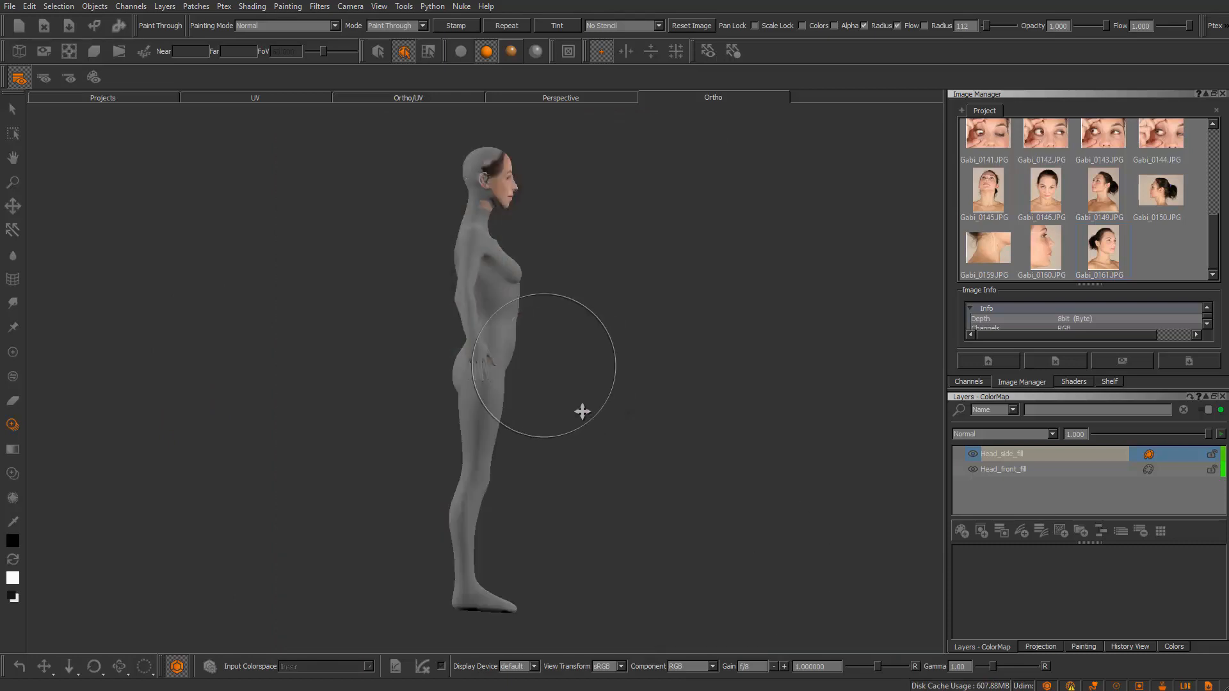
pyautogui.keyDown('alt'); pyautogui.moveTo(581, 412); pyautogui.dragTo(595, 474, button='middle'); pyautogui.keyUp('alt')
pyautogui.keyDown('alt'); pyautogui.moveTo(551, 441); pyautogui.dragTo(631, 403, button='right'); pyautogui.keyUp('alt')
pyautogui.keyDown('alt'); pyautogui.moveTo(631, 403); pyautogui.dragTo(512, 448, button='middle'); pyautogui.keyUp('alt')
pyautogui.keyDown('alt'); pyautogui.moveTo(512, 448); pyautogui.dragTo(597, 353, button='right'); pyautogui.keyUp('alt')
pyautogui.keyDown('alt'); pyautogui.moveTo(598, 352); pyautogui.dragTo(384, 122, button='middle'); pyautogui.keyUp('alt')
pyautogui.keyDown('alt'); pyautogui.moveTo(626, 309); pyautogui.dragTo(597, 367, button='right'); pyautogui.keyUp('alt')
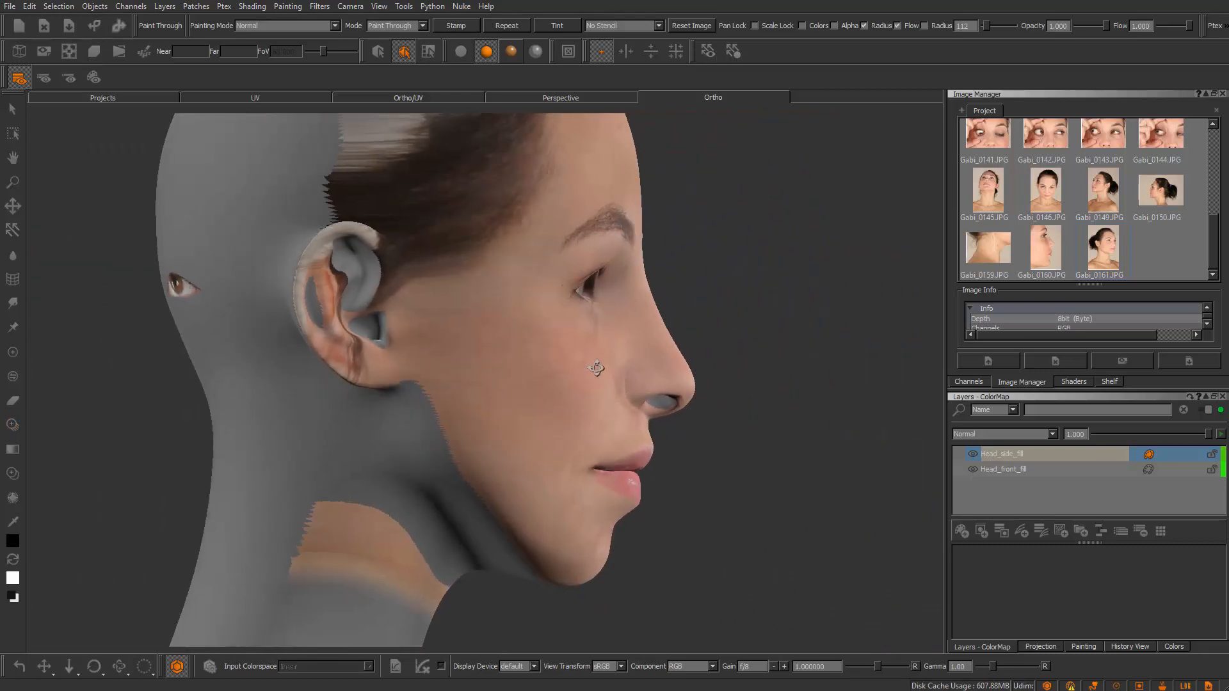
# Rotate the head to the photo's three-quarter angle and align its ear, eye, nose and lips with the photo
pyautogui.moveTo(598, 368)
pyautogui.keyDown('alt'); pyautogui.mouseDown()
pyautogui.moveTo(546, 368)
pyautogui.moveTo(546, 396)
pyautogui.moveTo(531, 376)
pyautogui.moveTo(689, 368)
pyautogui.moveTo(648, 378)
pyautogui.mouseUp(); pyautogui.keyUp('alt')
pyautogui.keyDown('ctrl'); pyautogui.keyDown('shift'); pyautogui.moveTo(648, 378); pyautogui.dragTo(576, 380); pyautogui.keyUp('shift'); pyautogui.keyUp('ctrl')
pyautogui.keyDown('alt'); pyautogui.moveTo(595, 393); pyautogui.dragTo(587, 444, button='middle'); pyautogui.keyUp('alt')
pyautogui.press('t')
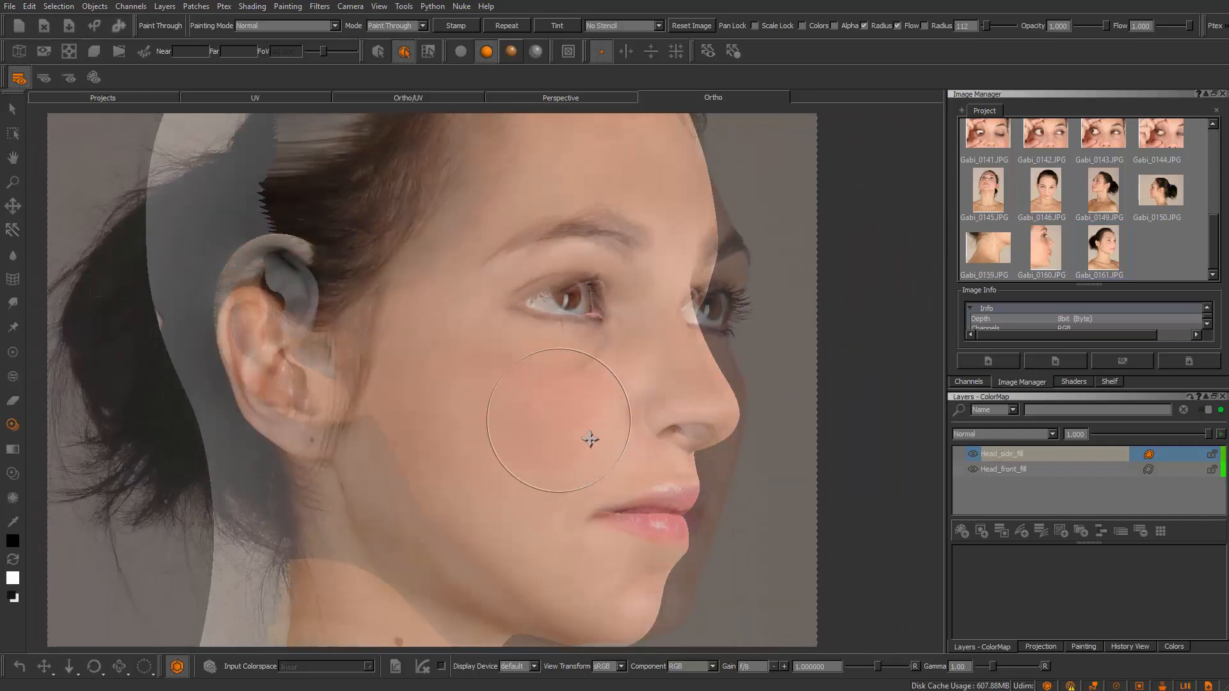
pyautogui.moveTo(590, 439)
pyautogui.mouseDown()
pyautogui.moveTo(560, 412)
pyautogui.moveTo(593, 411)
pyautogui.moveTo(632, 457)
pyautogui.moveTo(608, 467)
pyautogui.moveTo(632, 463)
pyautogui.moveTo(623, 448)
pyautogui.moveTo(527, 431)
pyautogui.moveTo(562, 431)
pyautogui.moveTo(577, 458)
pyautogui.mouseUp()
# Paint the side photo through onto the model's right cheek, jaw, temple, hairline, ear and upper neck
pyautogui.moveTo(450, 407)
pyautogui.mouseDown()
pyautogui.moveTo(456, 341)
pyautogui.moveTo(416, 326)
pyautogui.moveTo(499, 294)
pyautogui.moveTo(505, 422)
pyautogui.moveTo(481, 504)
pyautogui.moveTo(410, 499)
pyautogui.moveTo(467, 575)
pyautogui.moveTo(544, 588)
pyautogui.moveTo(502, 543)
pyautogui.mouseUp()
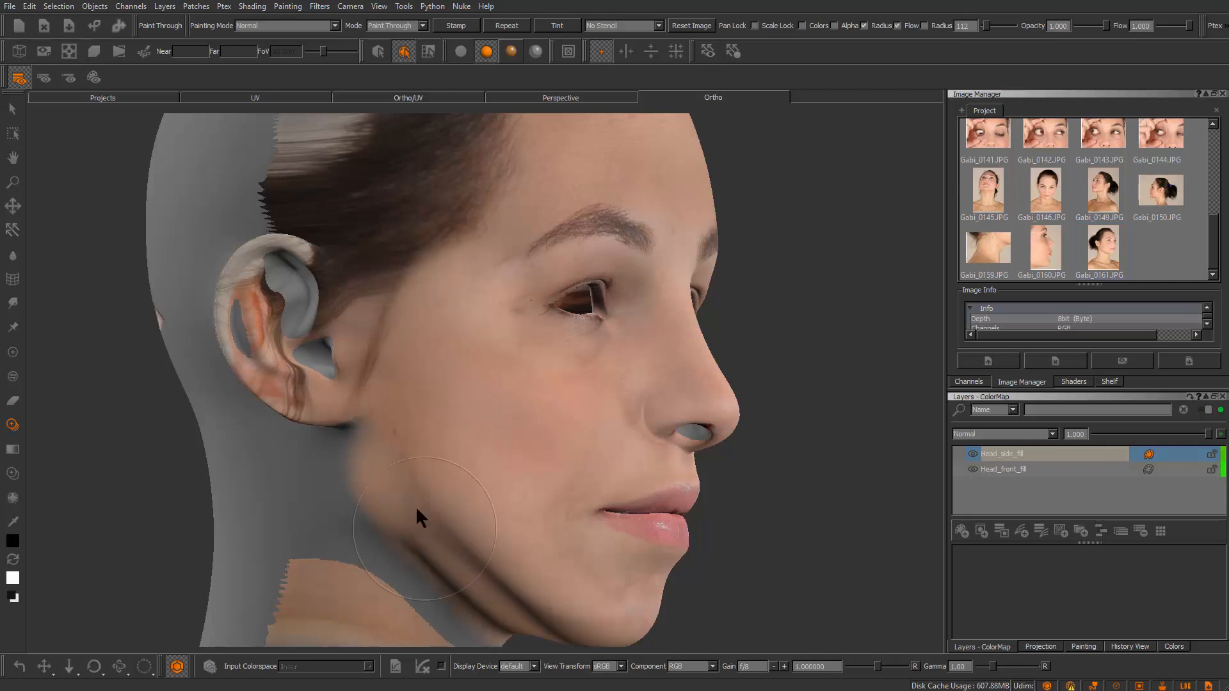
pyautogui.moveTo(416, 505)
pyautogui.mouseDown()
pyautogui.moveTo(334, 333)
pyautogui.moveTo(397, 240)
pyautogui.moveTo(462, 199)
pyautogui.mouseUp()
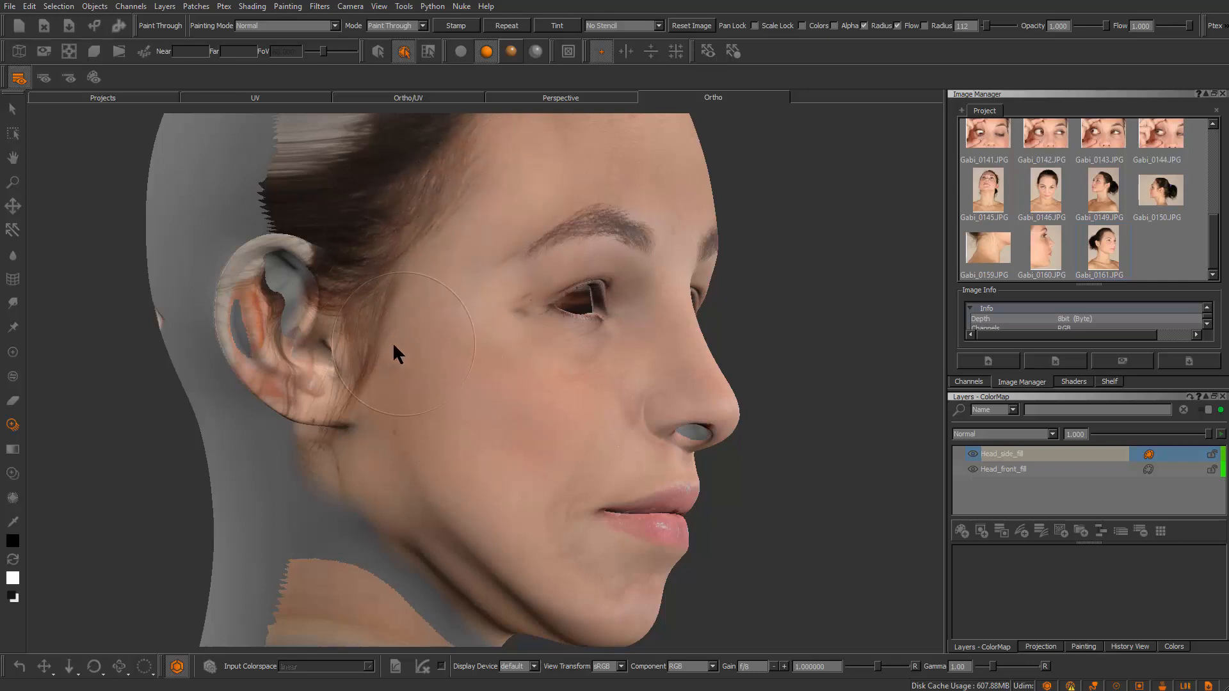
pyautogui.moveTo(363, 312)
pyautogui.mouseDown()
pyautogui.moveTo(399, 552)
pyautogui.moveTo(436, 566)
pyautogui.mouseUp()
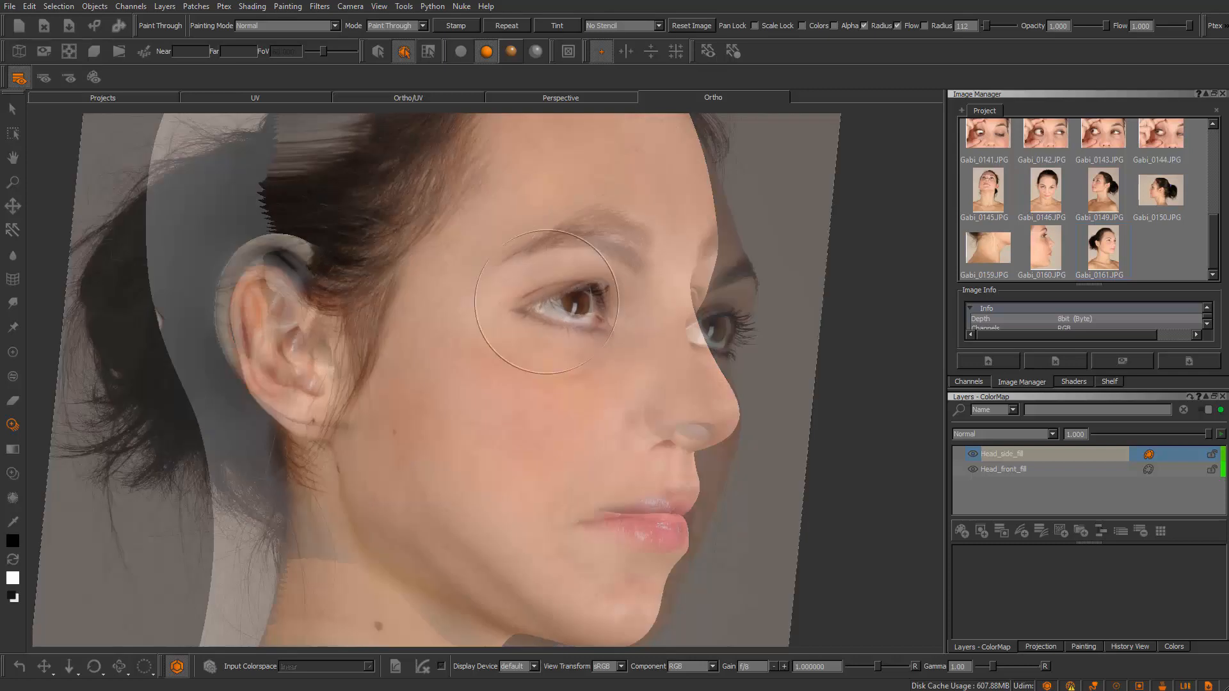
# Erase the stray projected paint beside the model's right eye with a larger eraser, and bake the side projection
pyautogui.press('e')
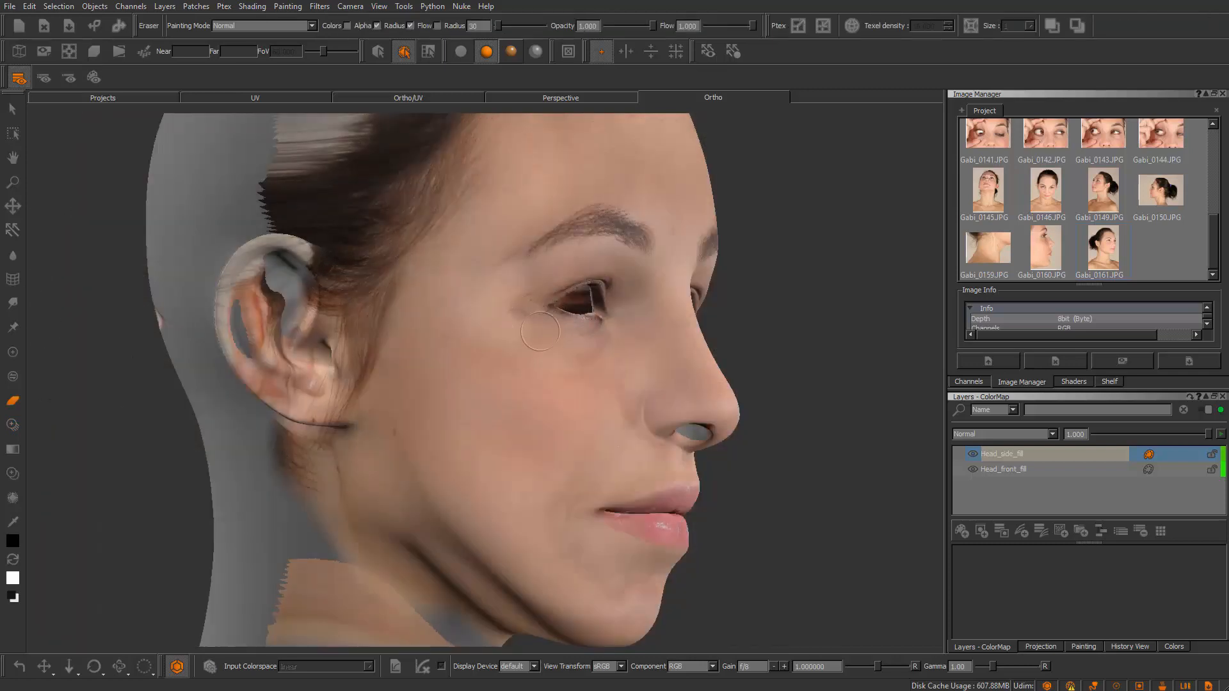
pyautogui.keyDown('shift'); pyautogui.moveTo(517, 315); pyautogui.dragTo(508, 310); pyautogui.keyUp('shift')
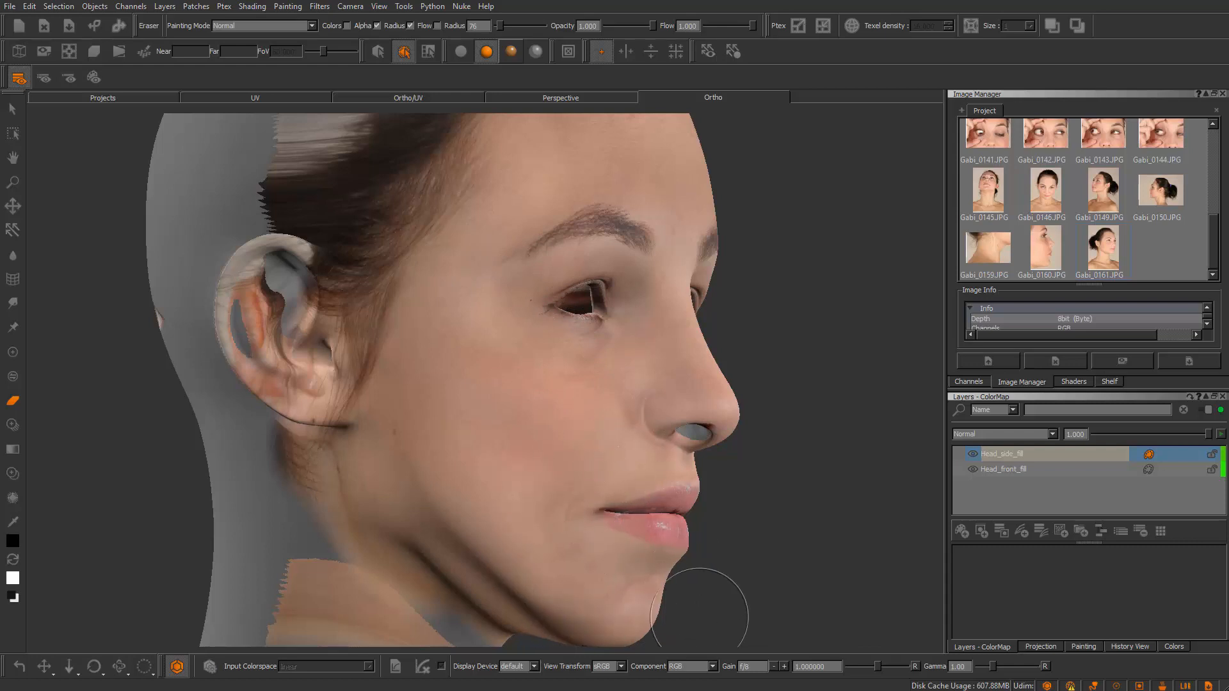
pyautogui.moveTo(677, 551)
pyautogui.mouseDown()
pyautogui.moveTo(668, 535)
pyautogui.moveTo(493, 479)
pyautogui.moveTo(619, 481)
pyautogui.mouseUp()
# Rename the side fill layer as Head_r_side_fill
pyautogui.click(1003, 454)
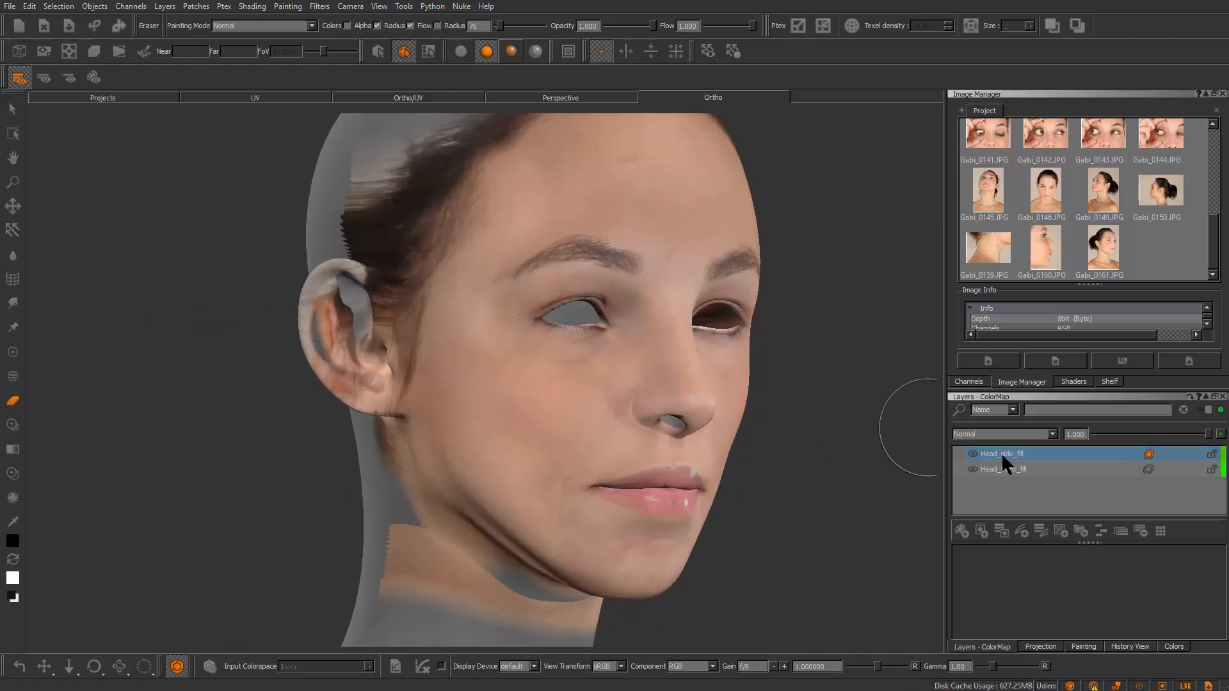
pyautogui.click(1000, 451)
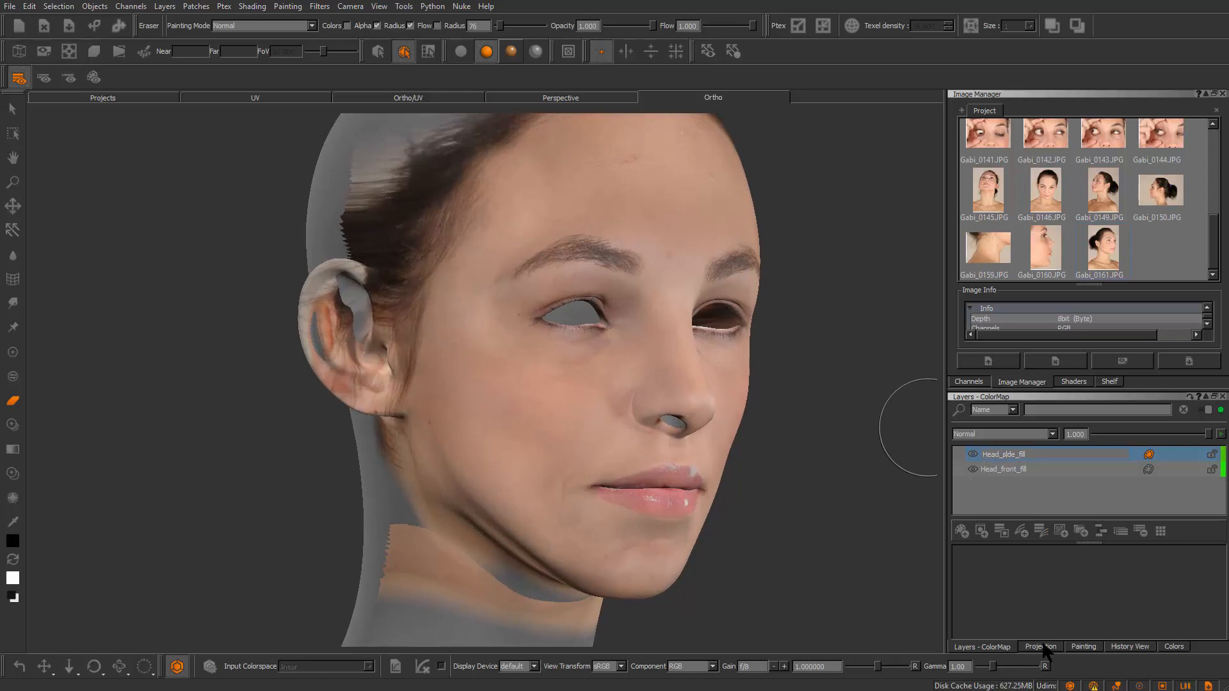
pyautogui.write('r_')
pyautogui.press('Return')
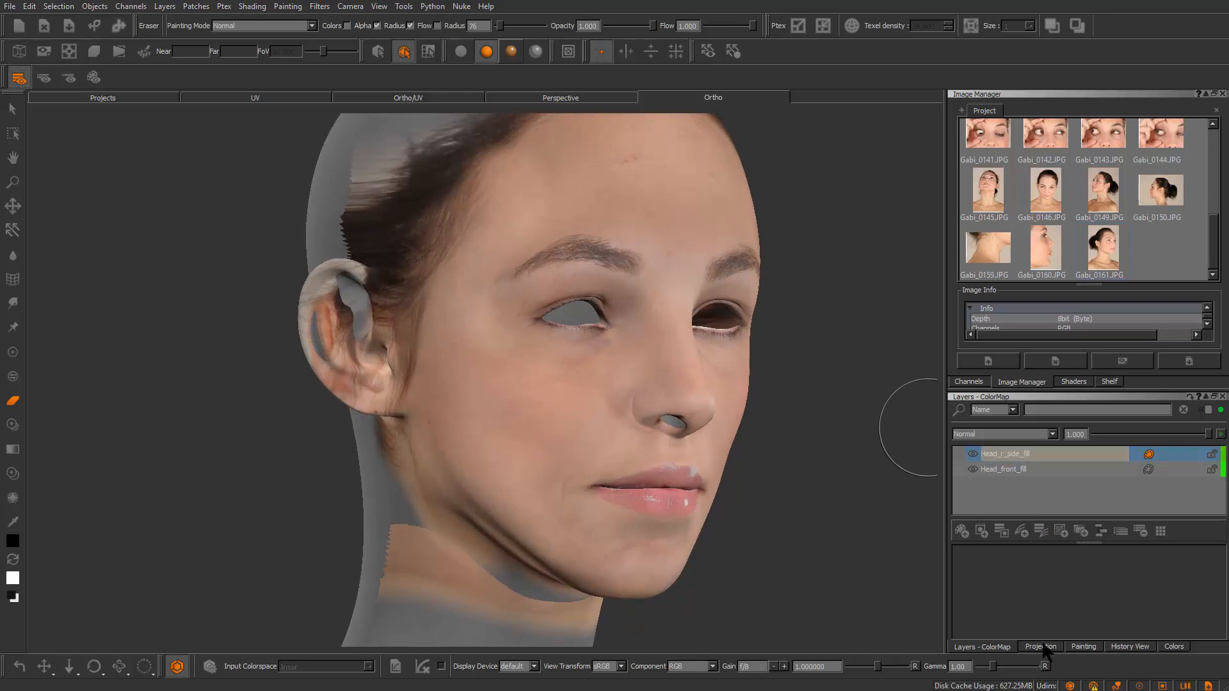
# Inspect the blend between the front and side projections across the right cheek, ear and jaw
pyautogui.scroll(-3, 676, 407)
pyautogui.keyDown('alt'); pyautogui.moveTo(672, 358); pyautogui.dragTo(630, 384); pyautogui.keyUp('alt')
pyautogui.scroll(3, 640, 435)
pyautogui.scroll(3, 689, 440)
pyautogui.moveTo(643, 437)
pyautogui.keyDown('alt'); pyautogui.mouseDown()
pyautogui.moveTo(685, 440)
pyautogui.moveTo(768, 390)
pyautogui.moveTo(667, 365)
pyautogui.moveTo(617, 422)
pyautogui.moveTo(688, 439)
pyautogui.mouseUp(); pyautogui.keyUp('alt')
pyautogui.scroll(-2, 616, 422)
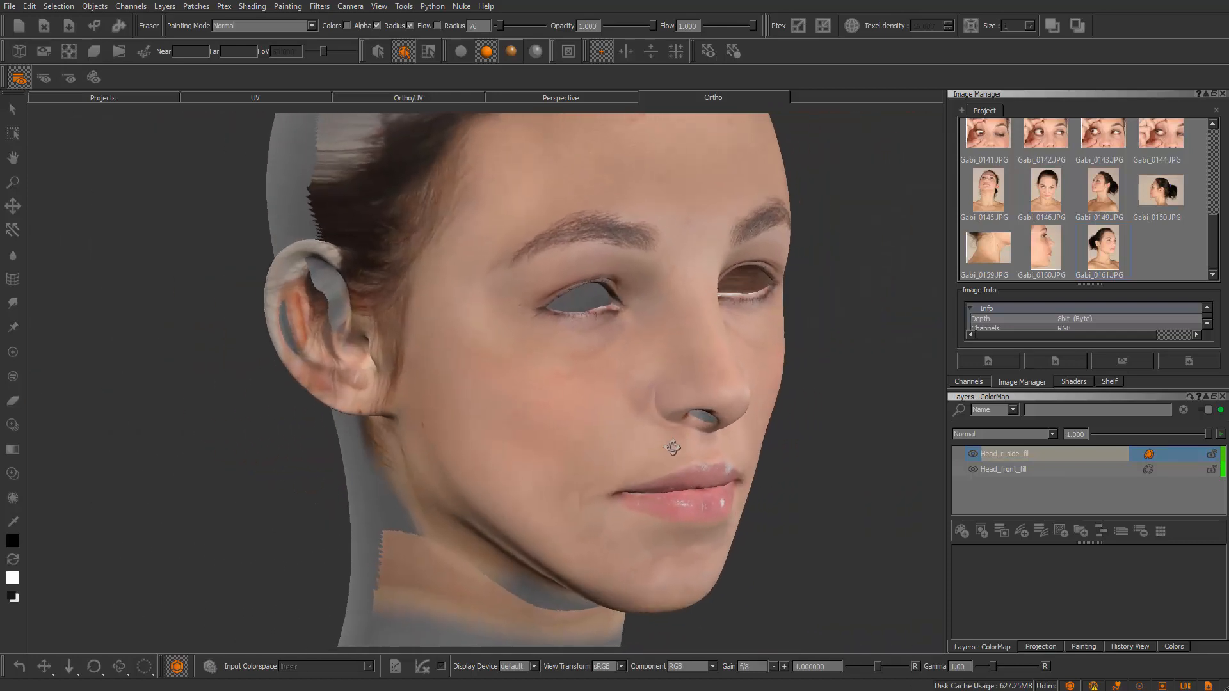
pyautogui.keyDown('alt'); pyautogui.moveTo(452, 325); pyautogui.dragTo(588, 371); pyautogui.keyUp('alt')
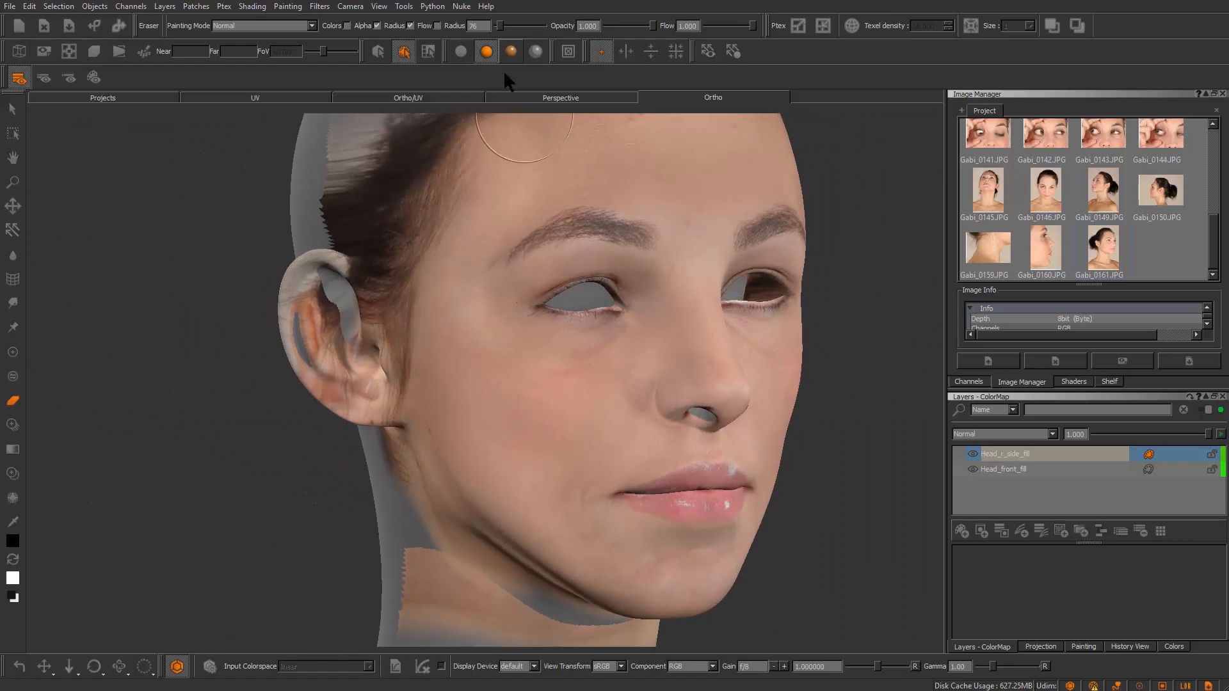
# Switch the model to flat lighting and examine the skin colour transition between the two projections
pyautogui.click(461, 52)
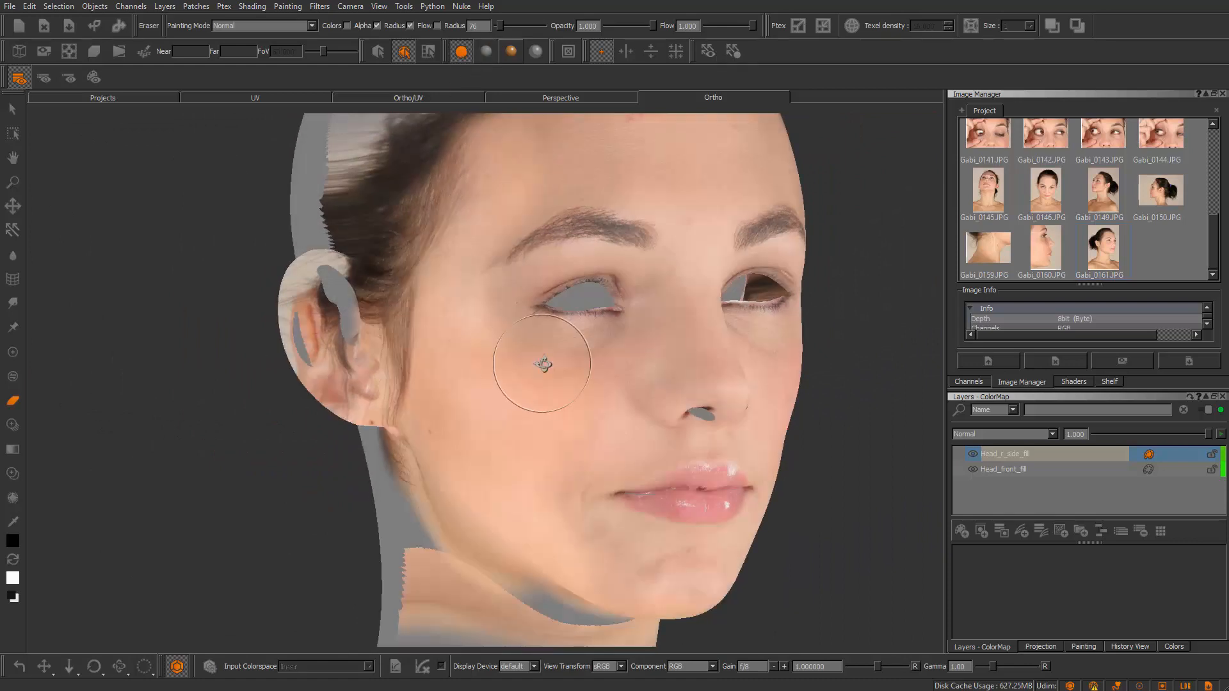
pyautogui.moveTo(546, 359)
pyautogui.keyDown('alt'); pyautogui.mouseDown()
pyautogui.moveTo(488, 354)
pyautogui.moveTo(519, 373)
pyautogui.moveTo(562, 371)
pyautogui.moveTo(579, 444)
pyautogui.moveTo(450, 398)
pyautogui.mouseUp(); pyautogui.keyUp('alt')
pyautogui.scroll(-3, 515, 418)
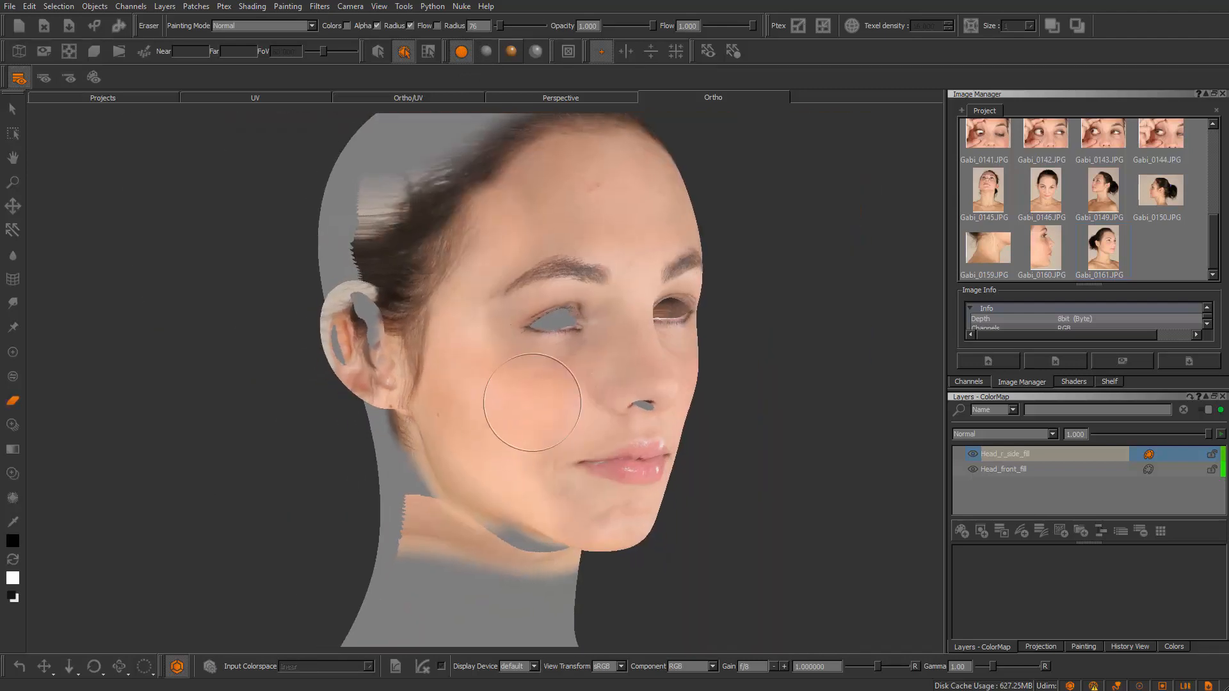
pyautogui.moveTo(634, 371)
pyautogui.keyDown('alt'); pyautogui.mouseDown()
pyautogui.moveTo(595, 356)
pyautogui.moveTo(636, 406)
pyautogui.mouseUp(); pyautogui.keyUp('alt')
pyautogui.keyDown('alt'); pyautogui.moveTo(636, 406); pyautogui.dragTo(670, 413, button='right'); pyautogui.keyUp('alt')
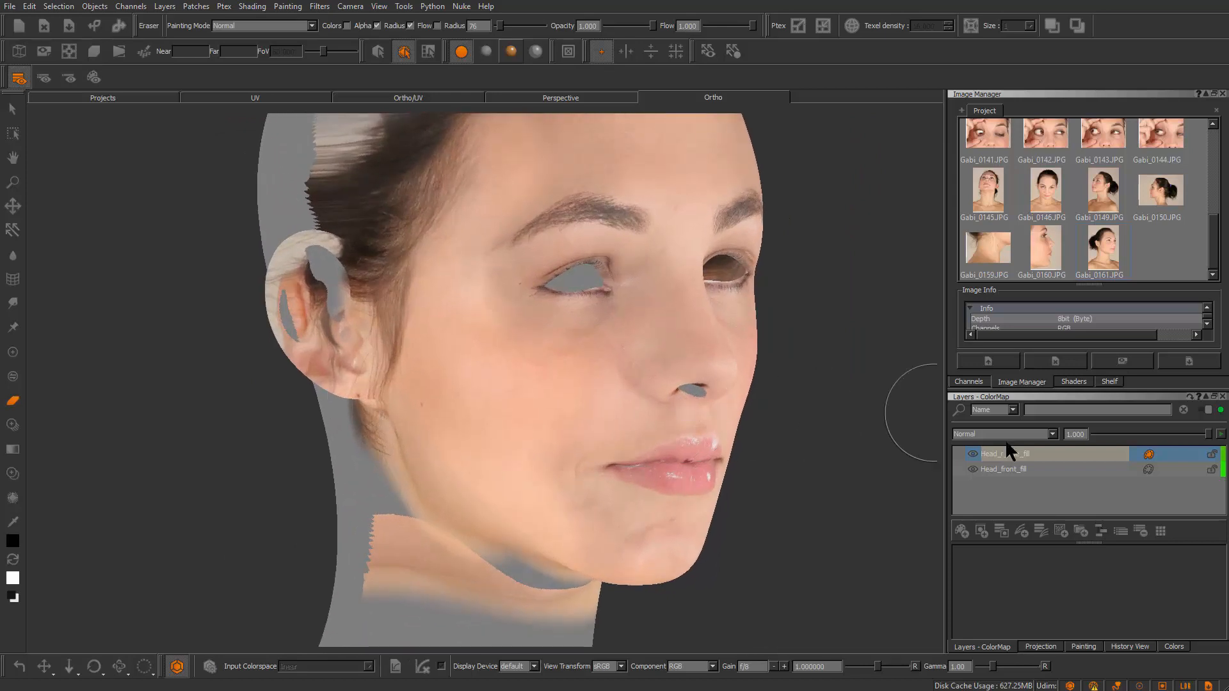
# Undock the layer list and add an adjustment stack with an HSV adjustment to the Head_r_side_fill layer
pyautogui.rightClick(1109, 452)
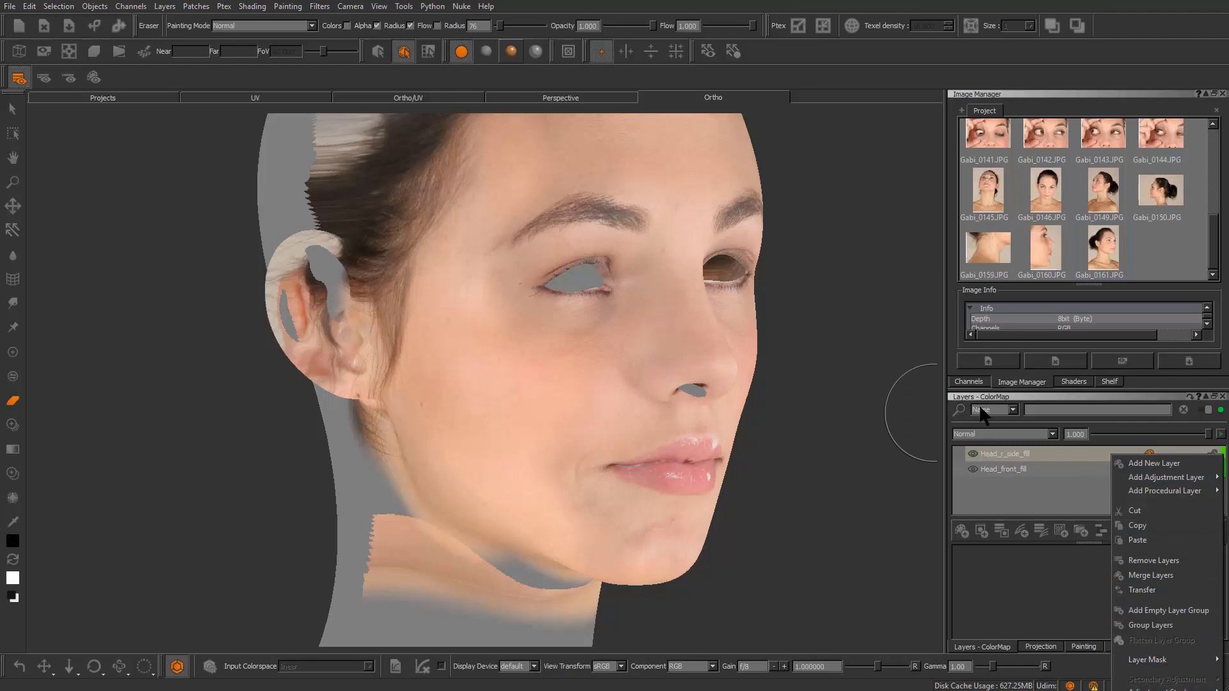
pyautogui.moveTo(979, 402); pyautogui.dragTo(351, 170)
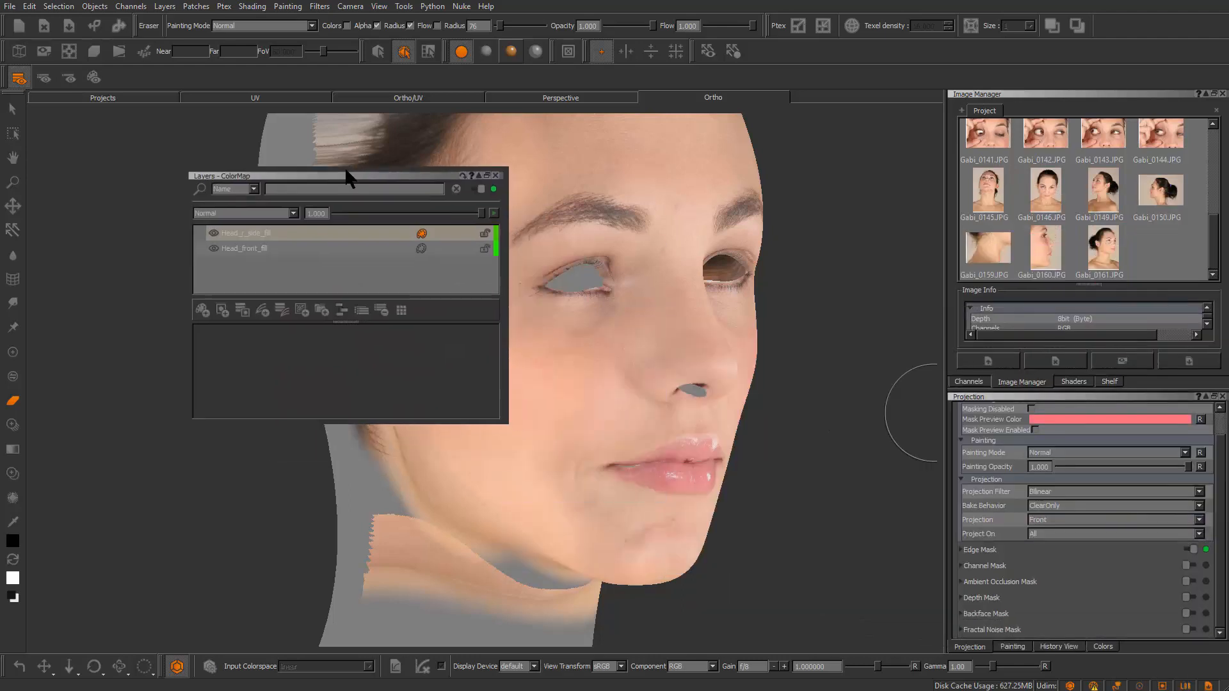
pyautogui.rightClick(306, 232)
pyautogui.moveTo(396, 469)
pyautogui.moveTo(477, 472)
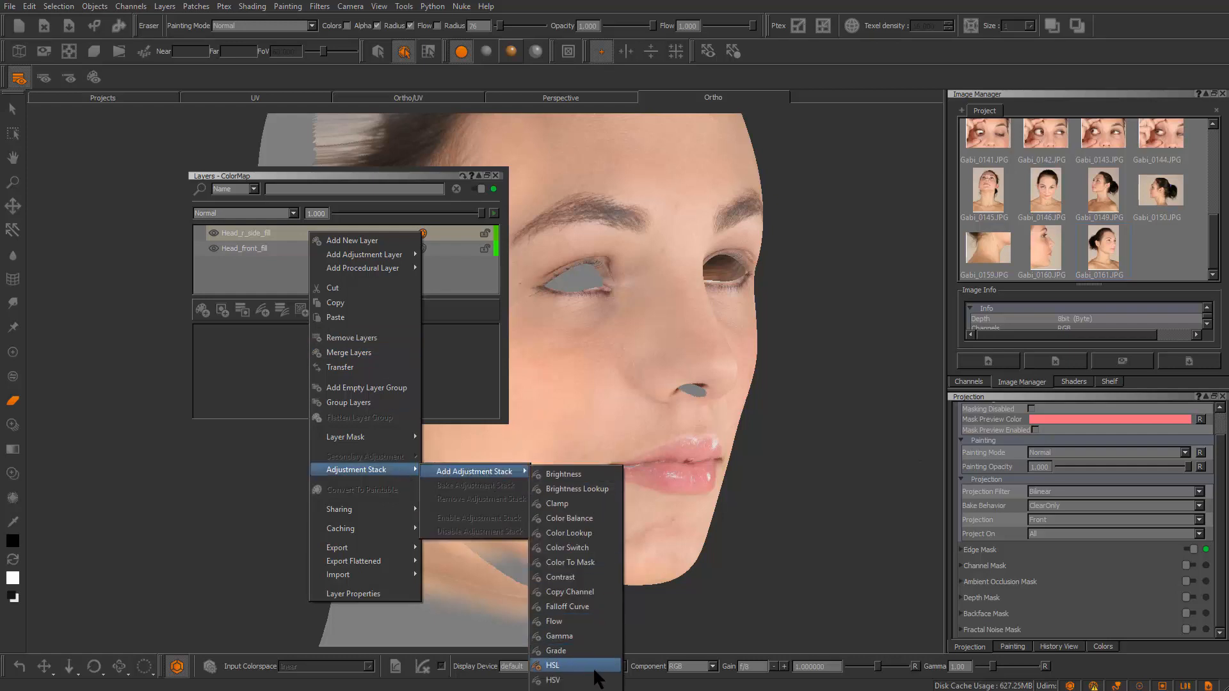
pyautogui.click(563, 680)
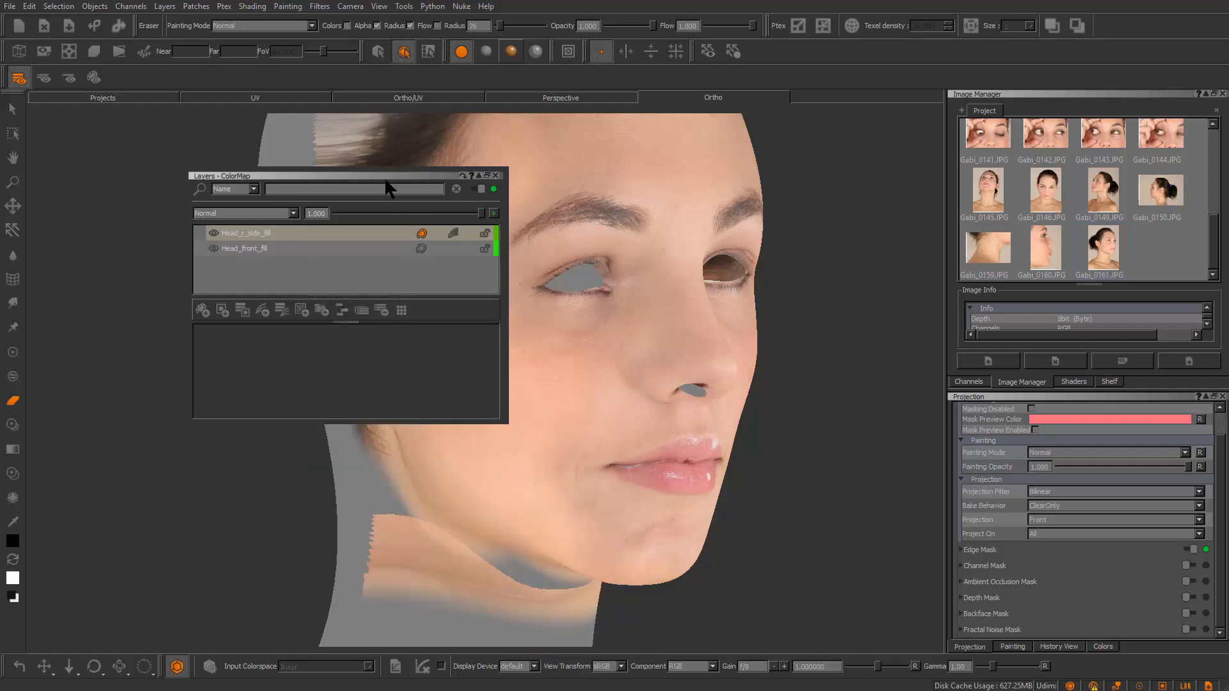
# Dock the layer list beside the viewport and tune the side layer's HSV adjustment to match the front skin tone
pyautogui.moveTo(440, 176); pyautogui.dragTo(63, 346)
pyautogui.click(145, 150)
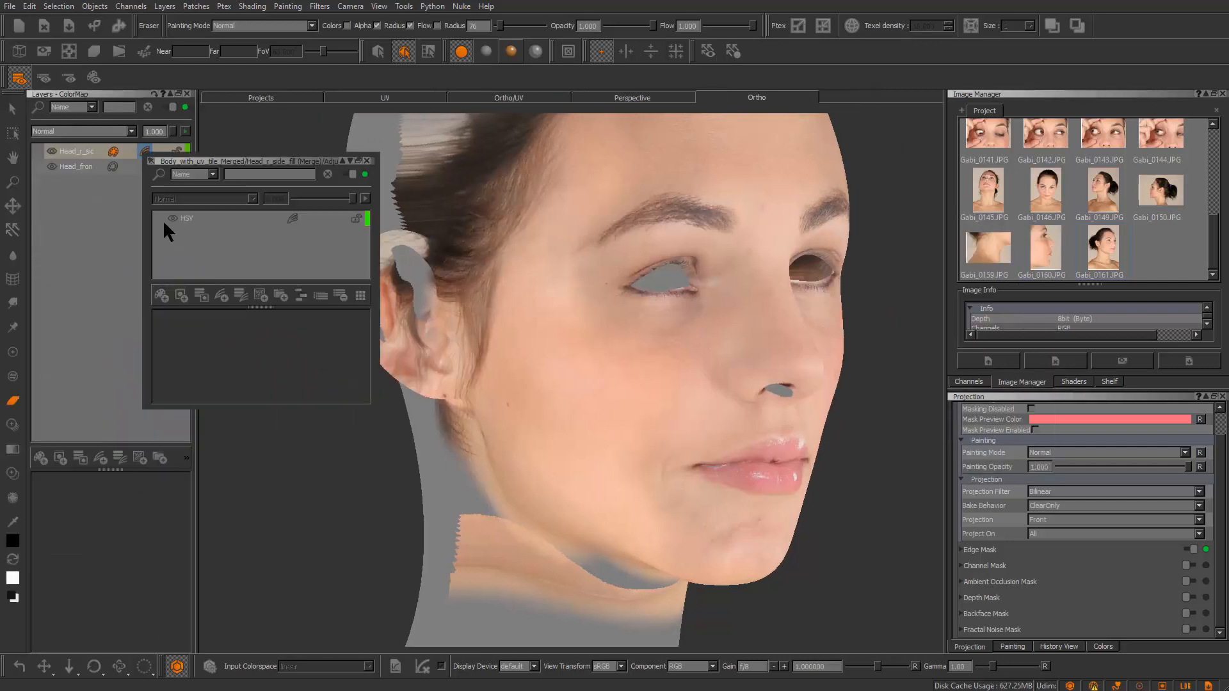
pyautogui.click(297, 221)
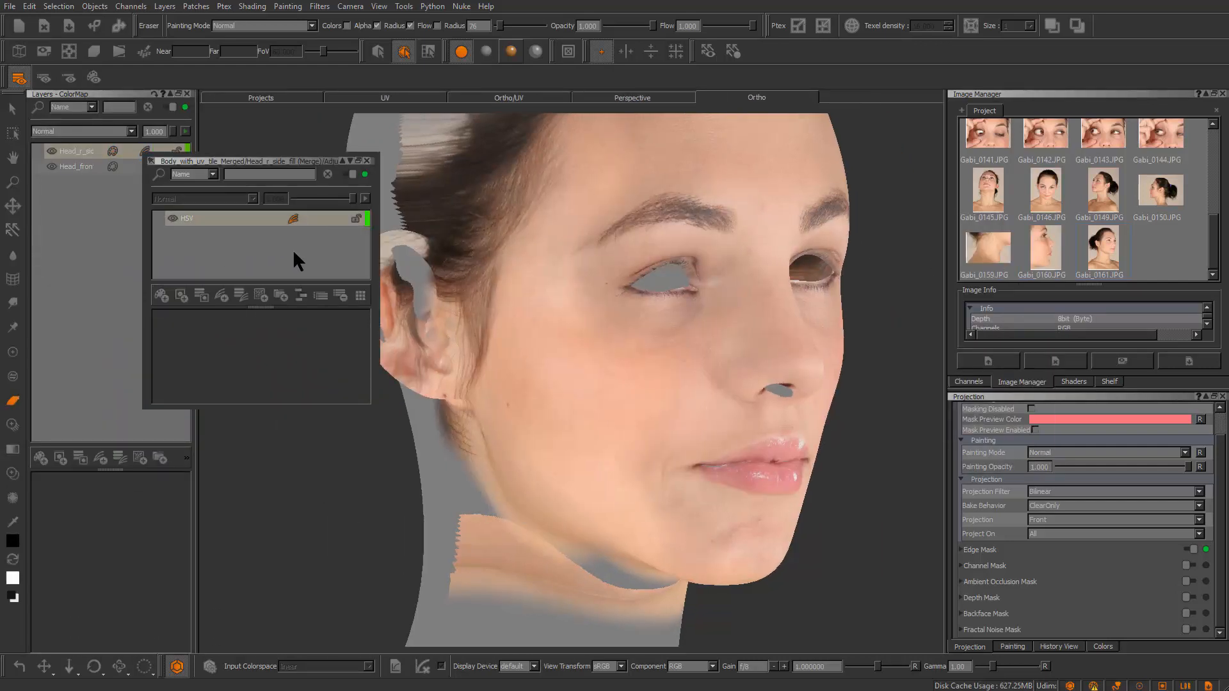
pyautogui.click(199, 218)
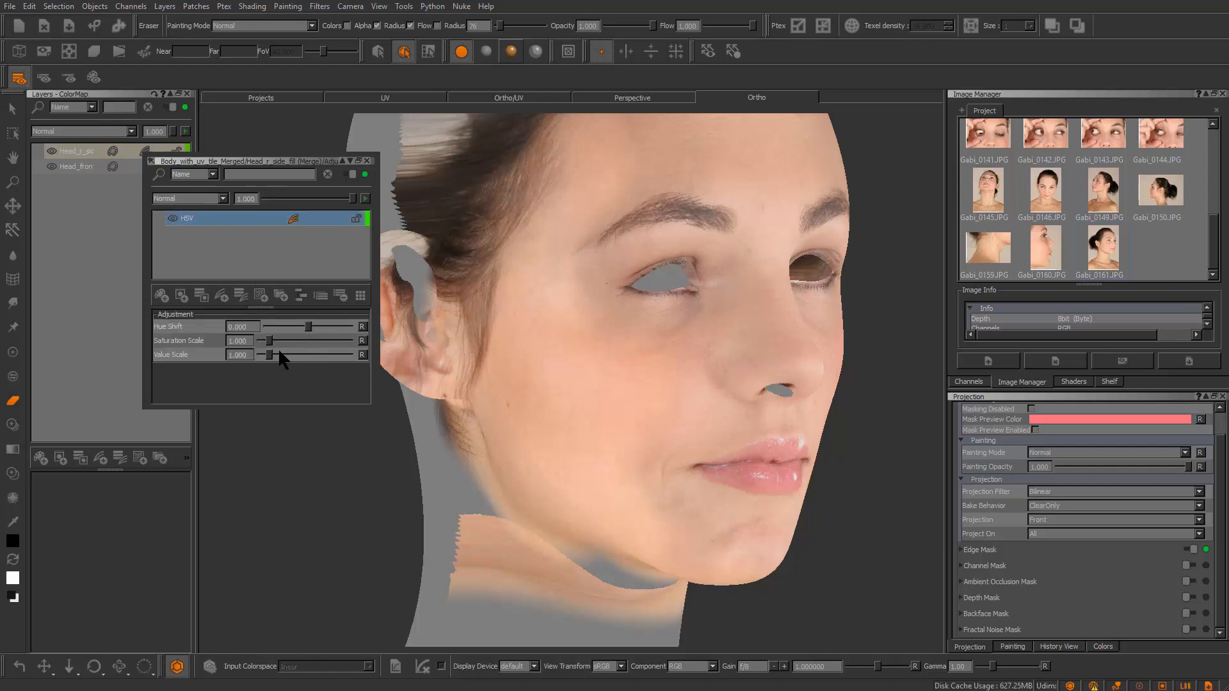
pyautogui.moveTo(269, 355); pyautogui.dragTo(266, 356)
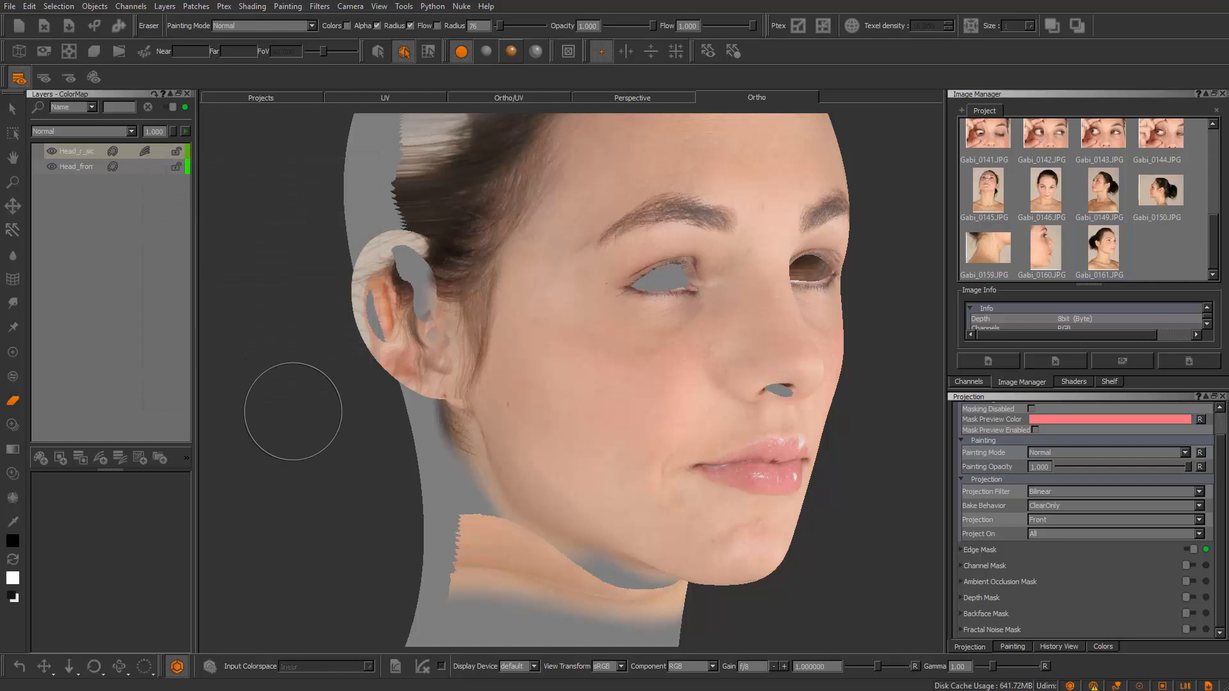
# Check the corrected side colour against the front texture from several angles and distances
pyautogui.keyDown('alt'); pyautogui.moveTo(658, 535); pyautogui.dragTo(679, 510); pyautogui.keyUp('alt')
pyautogui.keyDown('alt'); pyautogui.moveTo(679, 510); pyautogui.dragTo(631, 455, button='right'); pyautogui.keyUp('alt')
pyautogui.keyDown('alt'); pyautogui.moveTo(631, 454); pyautogui.dragTo(581, 408); pyautogui.keyUp('alt')
pyautogui.keyDown('alt'); pyautogui.moveTo(582, 408); pyautogui.dragTo(496, 412, button='right'); pyautogui.keyUp('alt')
pyautogui.keyDown('alt'); pyautogui.moveTo(496, 412); pyautogui.dragTo(513, 414); pyautogui.keyUp('alt')
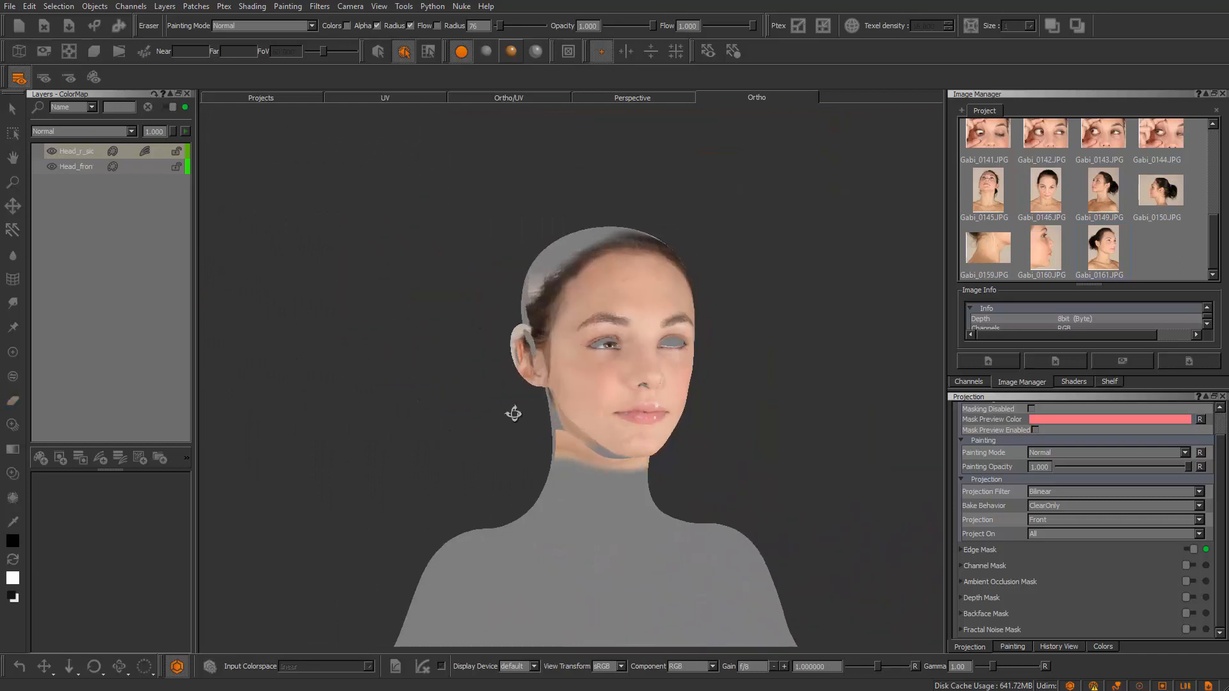
pyautogui.keyDown('alt'); pyautogui.moveTo(513, 414); pyautogui.dragTo(601, 420, button='right'); pyautogui.keyUp('alt')
pyautogui.keyDown('alt'); pyautogui.moveTo(600, 420); pyautogui.dragTo(727, 450); pyautogui.keyUp('alt')
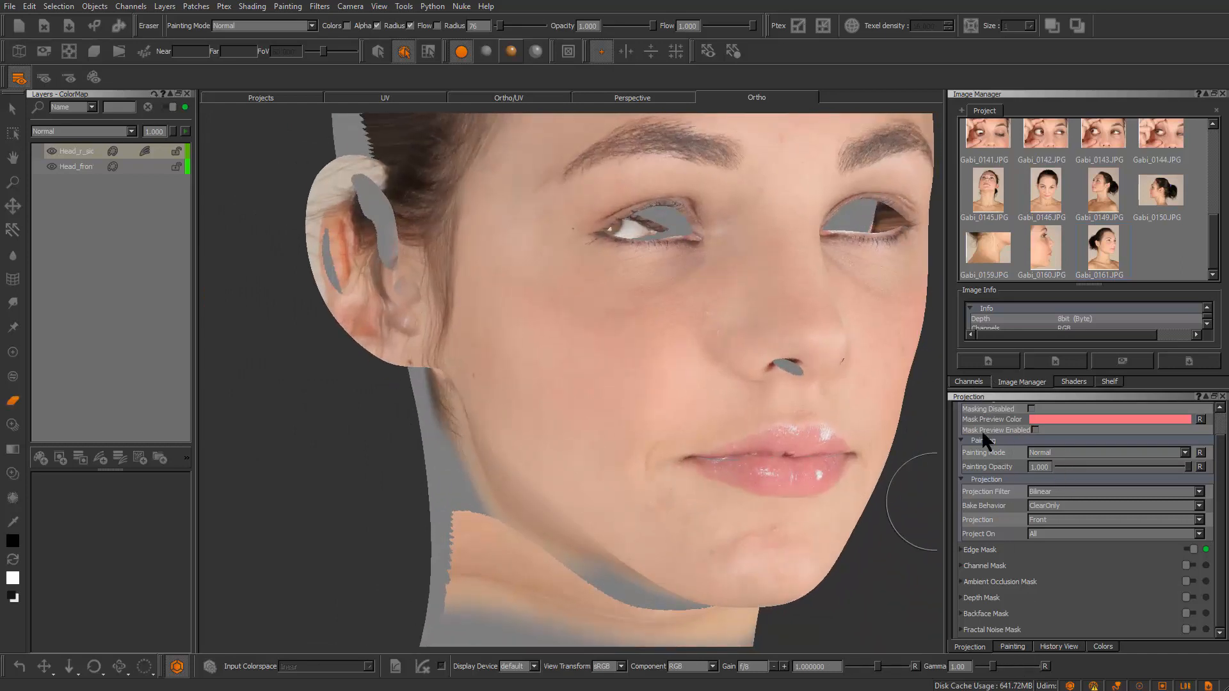
# Add a Reveal All mask to the Head_r_side_fill layer
pyautogui.click(93, 151)
pyautogui.rightClick(93, 148)
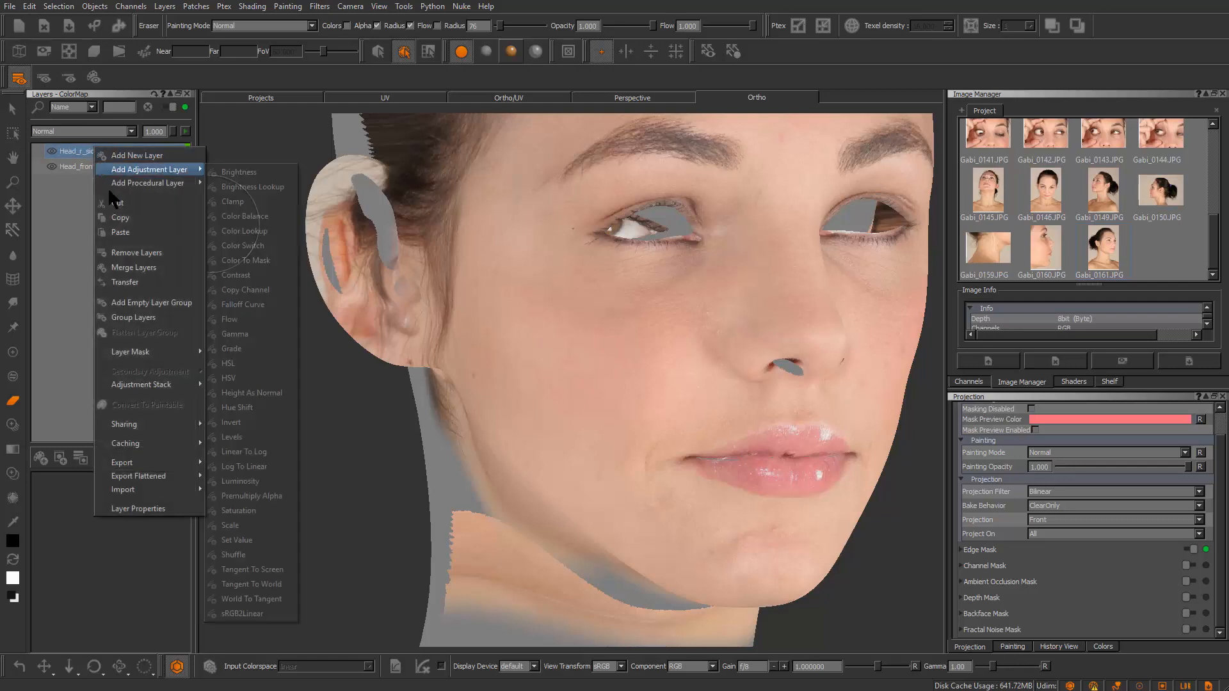
pyautogui.moveTo(178, 351)
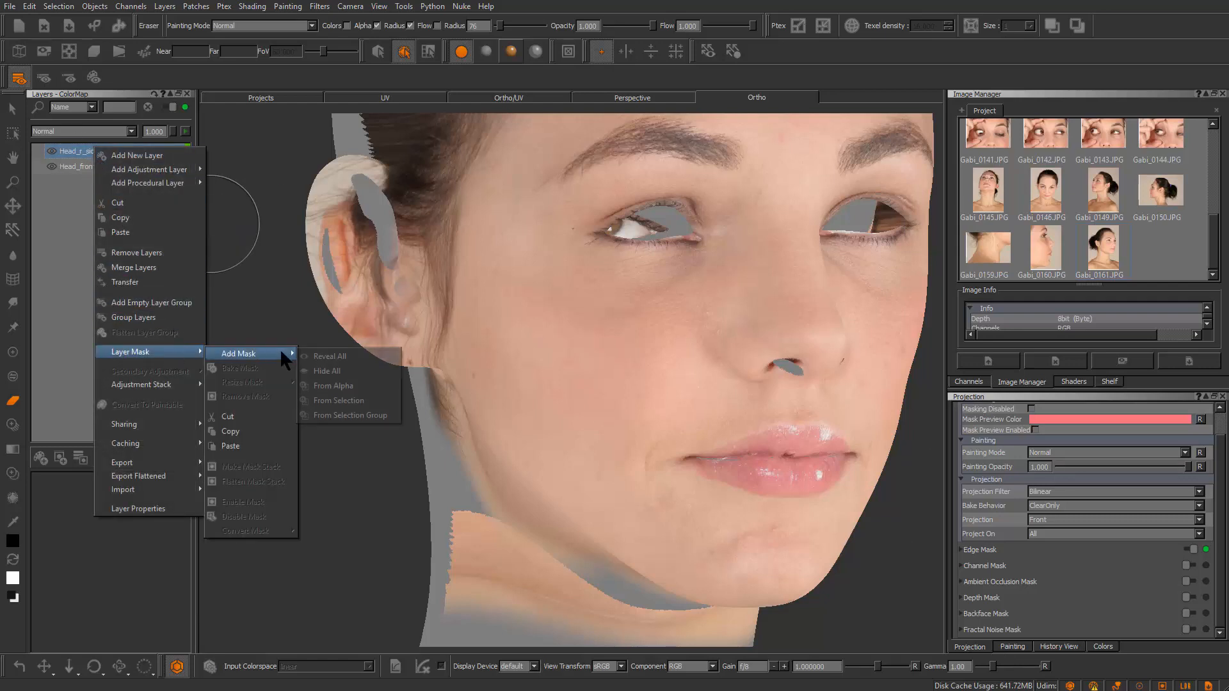
pyautogui.moveTo(279, 353)
pyautogui.click(339, 370)
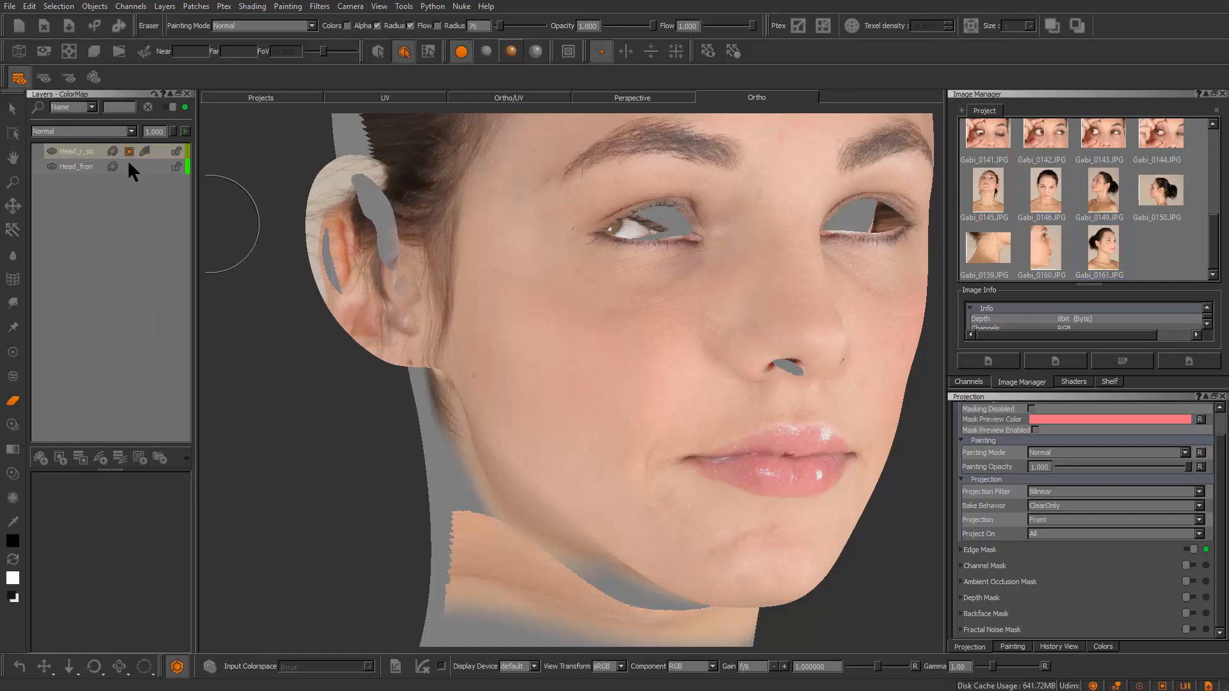
# Set up the Paint tool with a black foreground and a brush radius of 402 for masking the Head_r_side_fill layer on the right cheek
pyautogui.keyDown('alt'); pyautogui.moveTo(576, 394); pyautogui.dragTo(595, 403, button='right'); pyautogui.keyUp('alt')
pyautogui.moveTo(595, 403)
pyautogui.keyDown('alt'); pyautogui.mouseDown()
pyautogui.moveTo(612, 384)
pyautogui.moveTo(612, 329)
pyautogui.moveTo(599, 341)
pyautogui.moveTo(607, 350)
pyautogui.mouseUp(); pyautogui.keyUp('alt')
pyautogui.press('r')
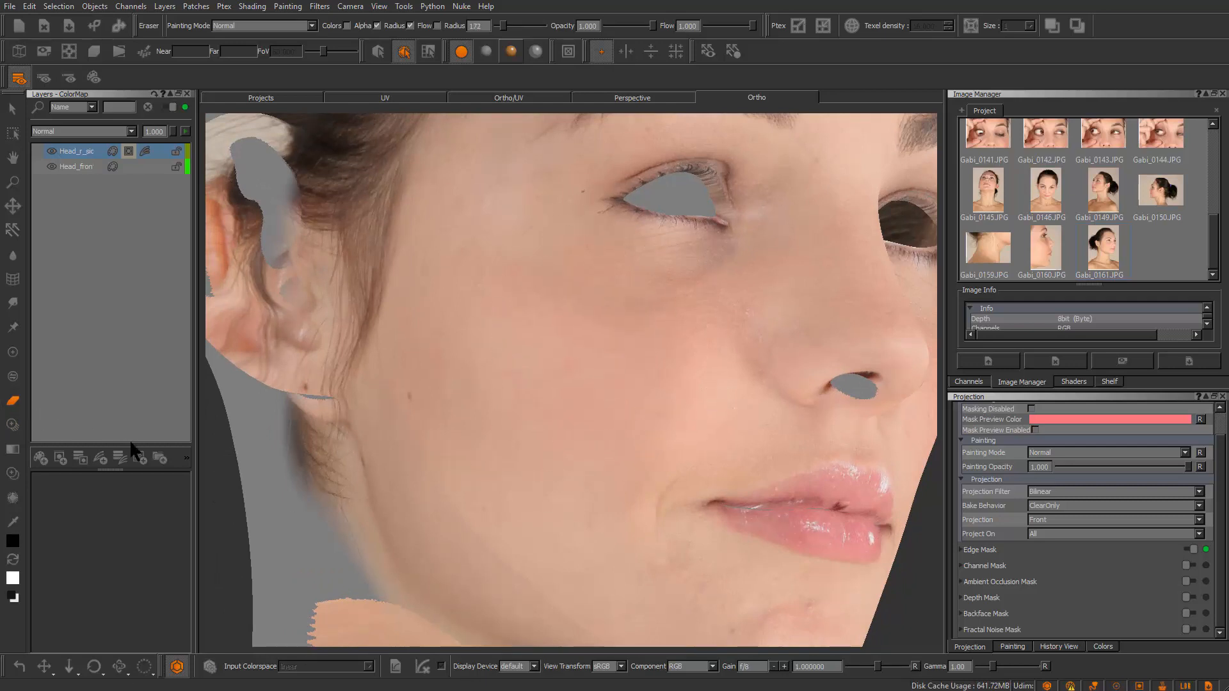
pyautogui.press('p')
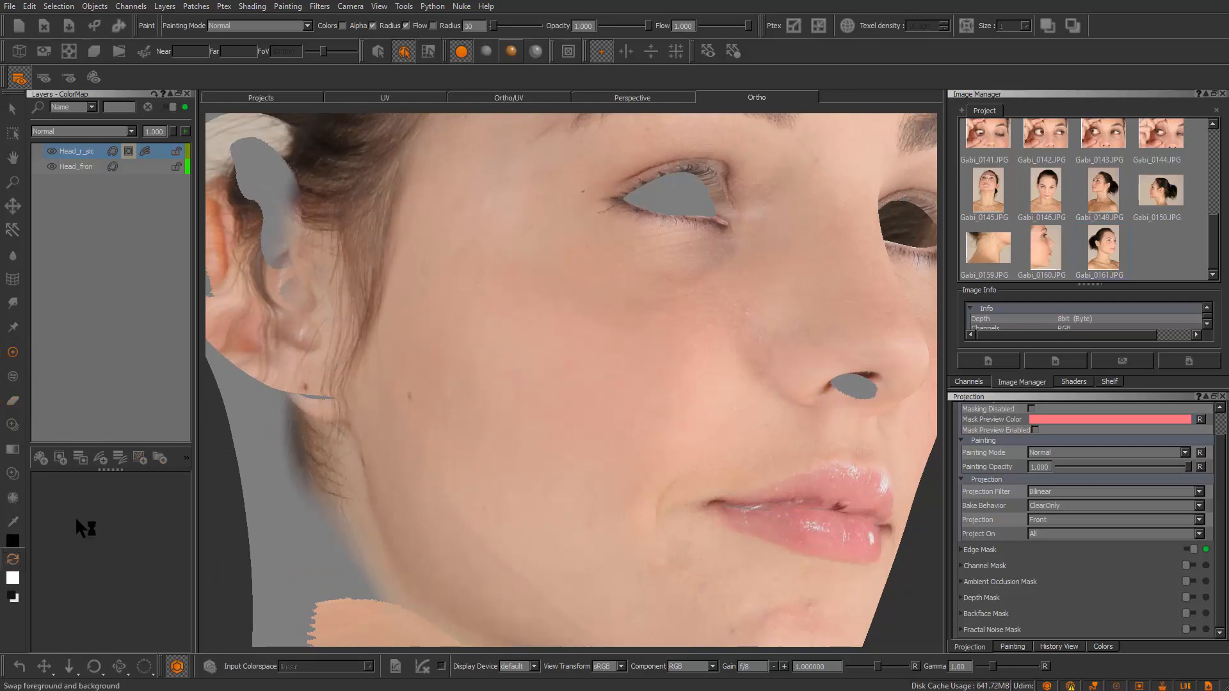
pyautogui.keyDown('alt'); pyautogui.moveTo(557, 326); pyautogui.dragTo(654, 328); pyautogui.keyUp('alt')
pyautogui.hotkey('ctrl', 'z')
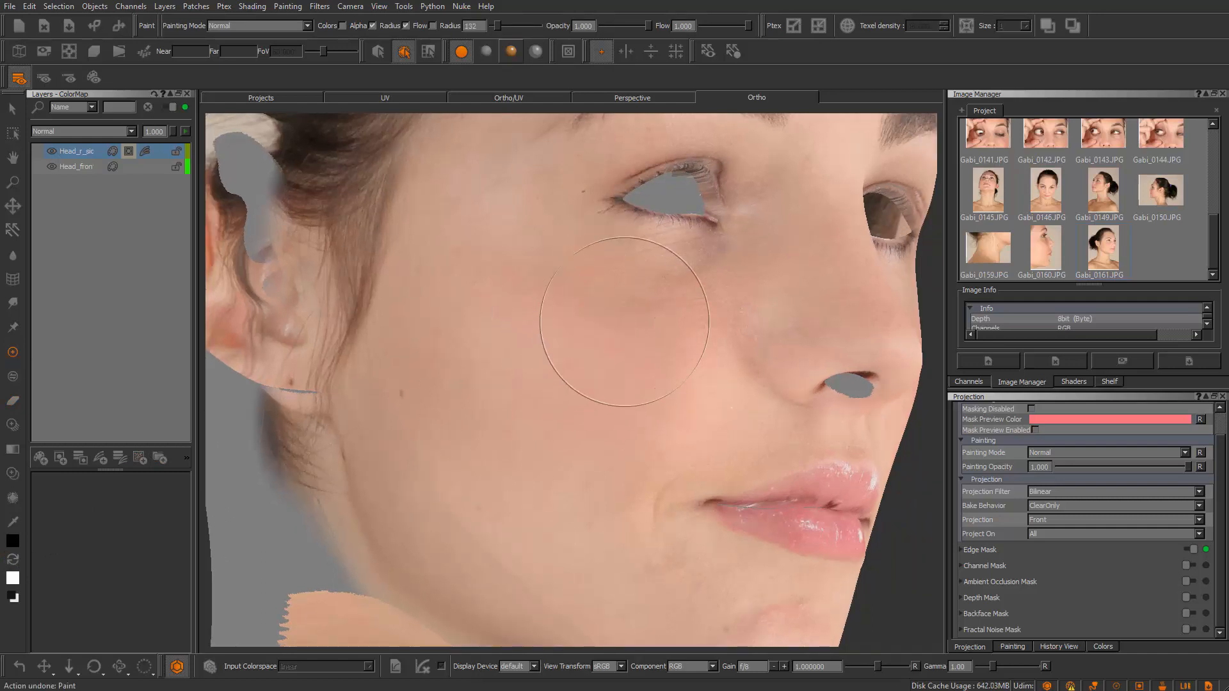
pyautogui.keyDown('shift'); pyautogui.moveTo(647, 309); pyautogui.dragTo(738, 310); pyautogui.keyUp('shift')
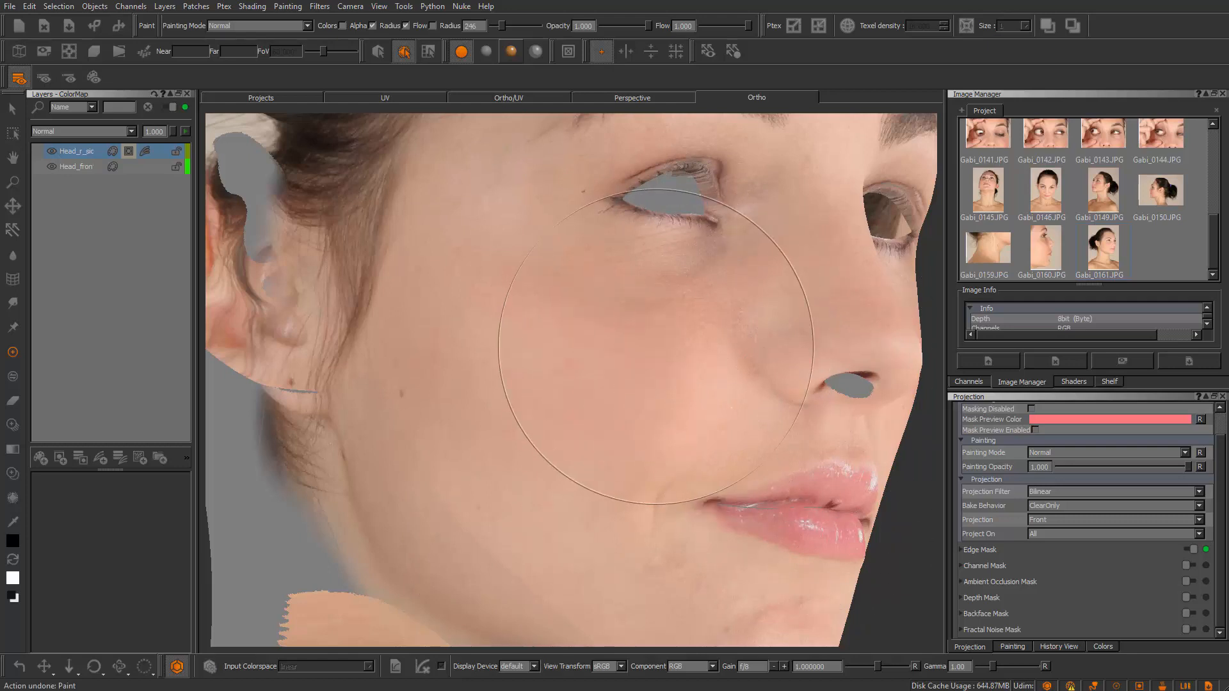
pyautogui.keyDown('shift'); pyautogui.moveTo(655, 338); pyautogui.dragTo(777, 339); pyautogui.keyUp('shift')
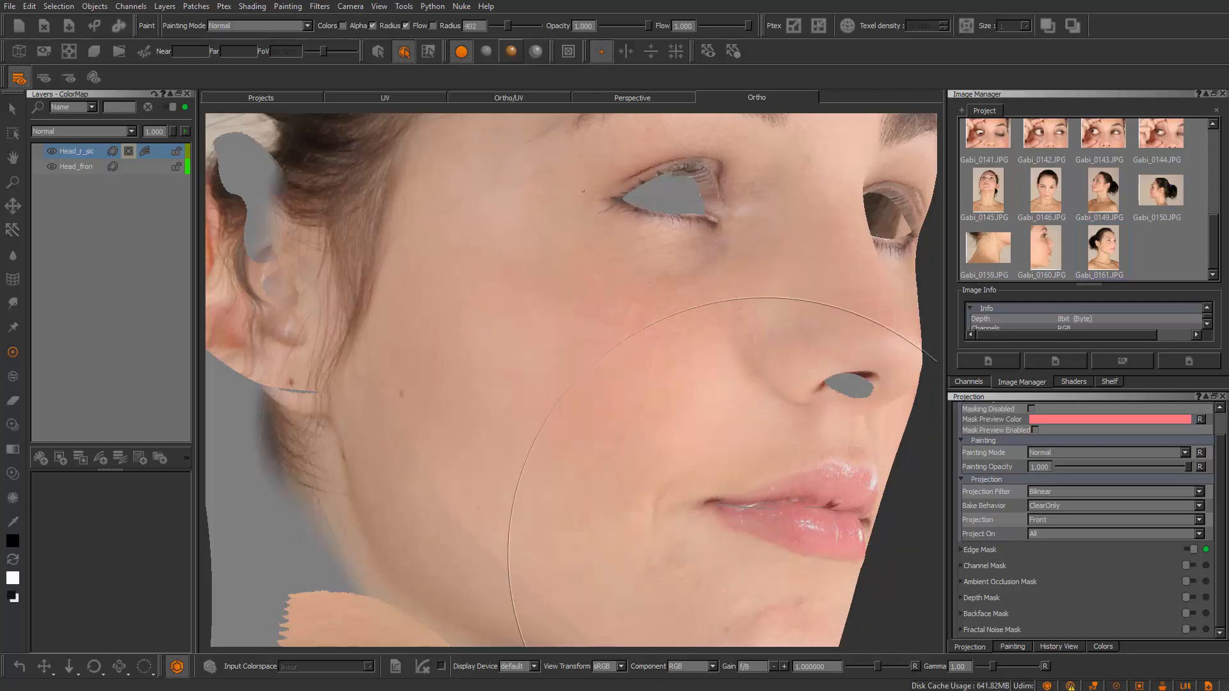
# Bake the black mask strokes over the right cheek and inspect the blend with the front texture from several angles
pyautogui.press('b')
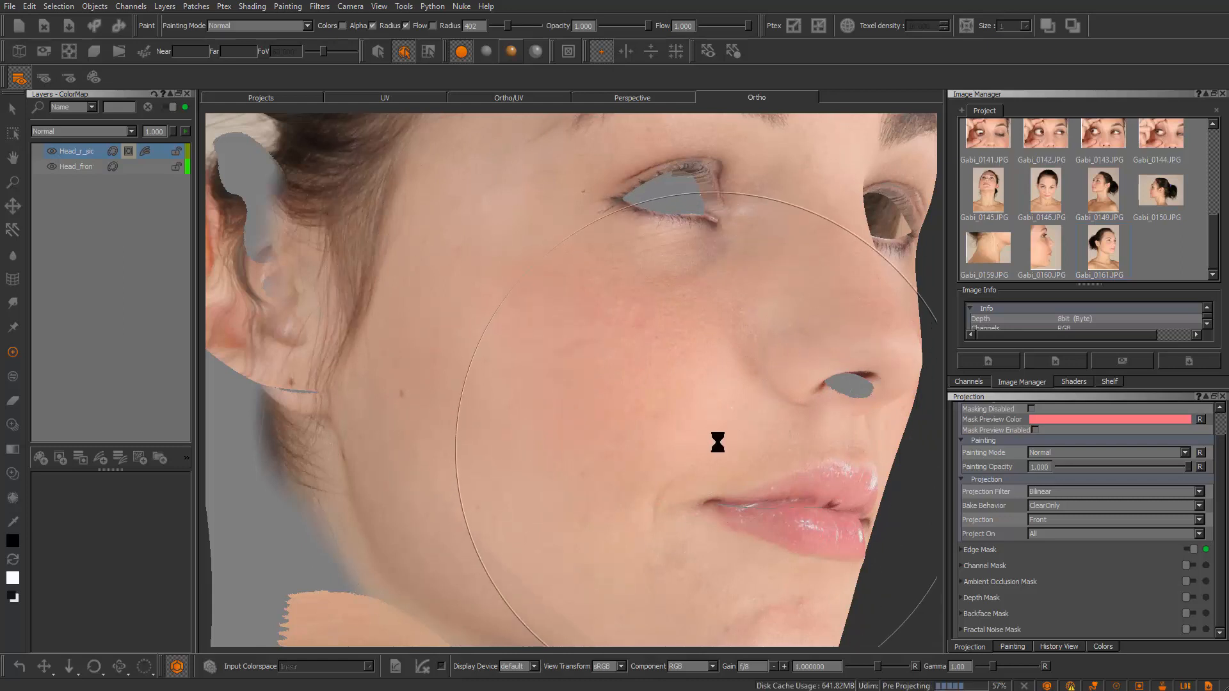
pyautogui.moveTo(661, 366)
pyautogui.keyDown('alt'); pyautogui.mouseDown(button='right')
pyautogui.moveTo(639, 353)
pyautogui.moveTo(584, 431)
pyautogui.mouseUp(button='right'); pyautogui.keyUp('alt')
pyautogui.keyDown('alt'); pyautogui.moveTo(584, 431); pyautogui.dragTo(584, 442); pyautogui.keyUp('alt')
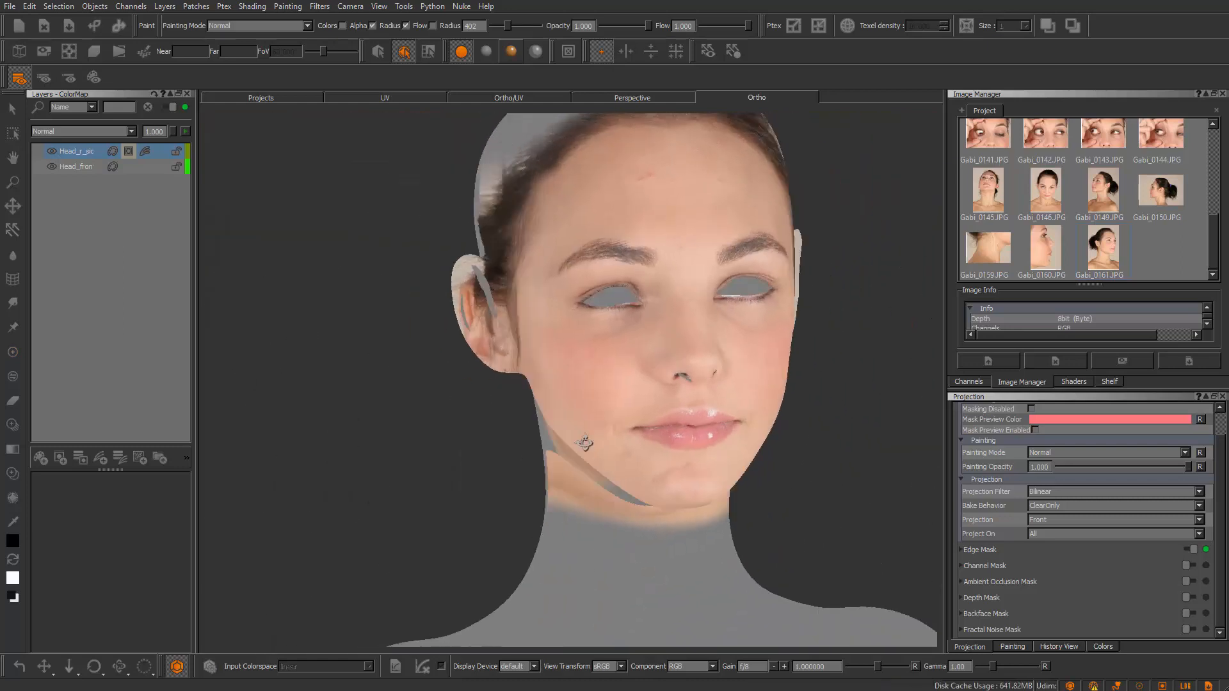
pyautogui.keyDown('alt'); pyautogui.moveTo(584, 441); pyautogui.dragTo(653, 430, button='right'); pyautogui.keyUp('alt')
pyautogui.keyDown('alt'); pyautogui.moveTo(652, 430); pyautogui.dragTo(634, 409); pyautogui.keyUp('alt')
pyautogui.moveTo(634, 409)
pyautogui.keyDown('alt'); pyautogui.mouseDown(button='right')
pyautogui.moveTo(774, 448)
pyautogui.moveTo(617, 400)
pyautogui.mouseUp(button='right'); pyautogui.keyUp('alt')
pyautogui.keyDown('alt'); pyautogui.moveTo(617, 400); pyautogui.dragTo(696, 410); pyautogui.keyUp('alt')
pyautogui.keyDown('alt'); pyautogui.moveTo(697, 410); pyautogui.dragTo(715, 427, button='right'); pyautogui.keyUp('alt')
pyautogui.keyDown('alt'); pyautogui.moveTo(716, 427); pyautogui.dragTo(647, 401); pyautogui.keyUp('alt')
pyautogui.keyDown('alt'); pyautogui.moveTo(647, 401); pyautogui.dragTo(780, 480, button='right'); pyautogui.keyUp('alt')
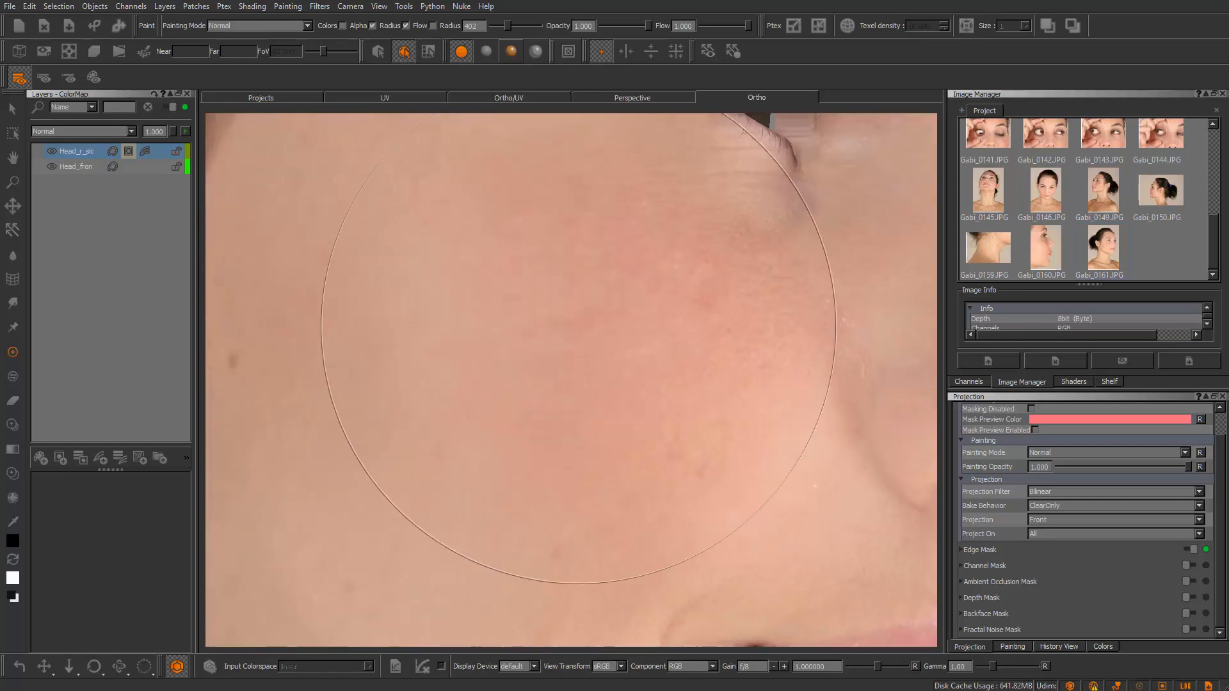
pyautogui.keyDown('alt'); pyautogui.moveTo(580, 326); pyautogui.dragTo(606, 390, button='right'); pyautogui.keyUp('alt')
pyautogui.keyDown('alt'); pyautogui.moveTo(606, 390); pyautogui.dragTo(606, 407); pyautogui.keyUp('alt')
# Undo the view changes and the last mask strokes on the right cheek
pyautogui.hotkey('ctrl', 'z')
pyautogui.hotkey('ctrl', 'z')
pyautogui.hotkey('ctrl', 'z')
pyautogui.hotkey('ctrl', 'z')
pyautogui.hotkey('ctrl', 'z')
pyautogui.hotkey('ctrl', 'z')
pyautogui.hotkey('ctrl', 'z')
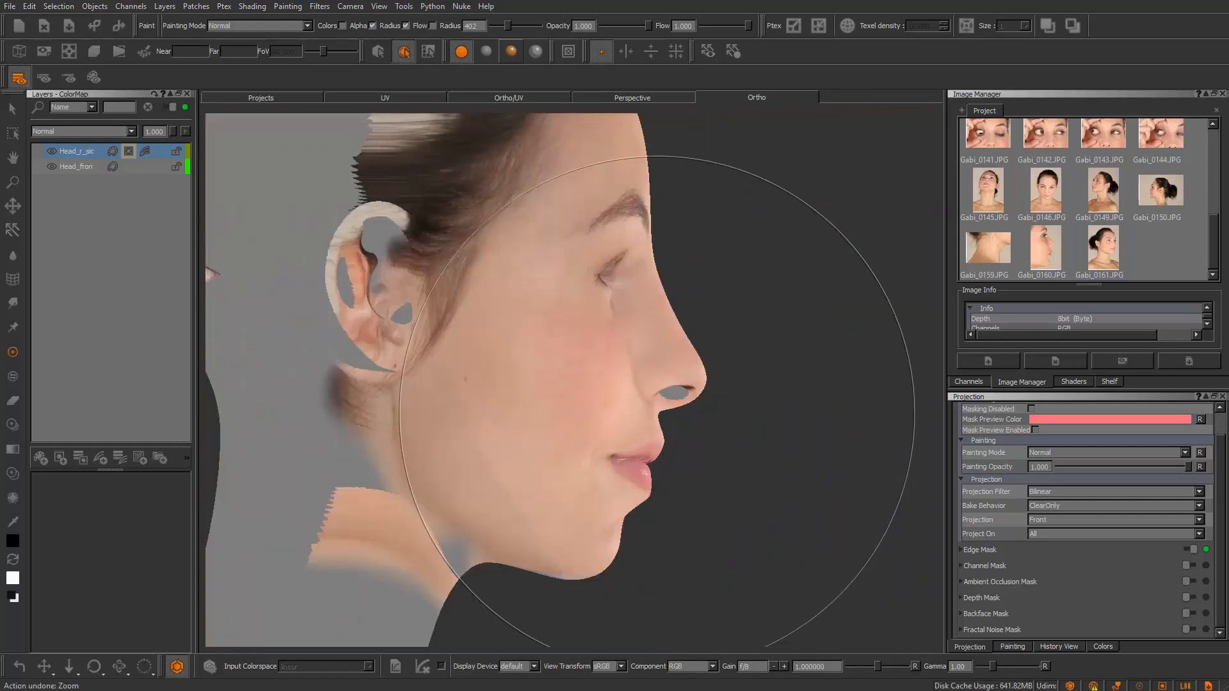
pyautogui.hotkey('ctrl', 'z')
pyautogui.hotkey('ctrl', 'z')
pyautogui.hotkey('ctrl', 'z')
pyautogui.hotkey('ctrl', 'z')
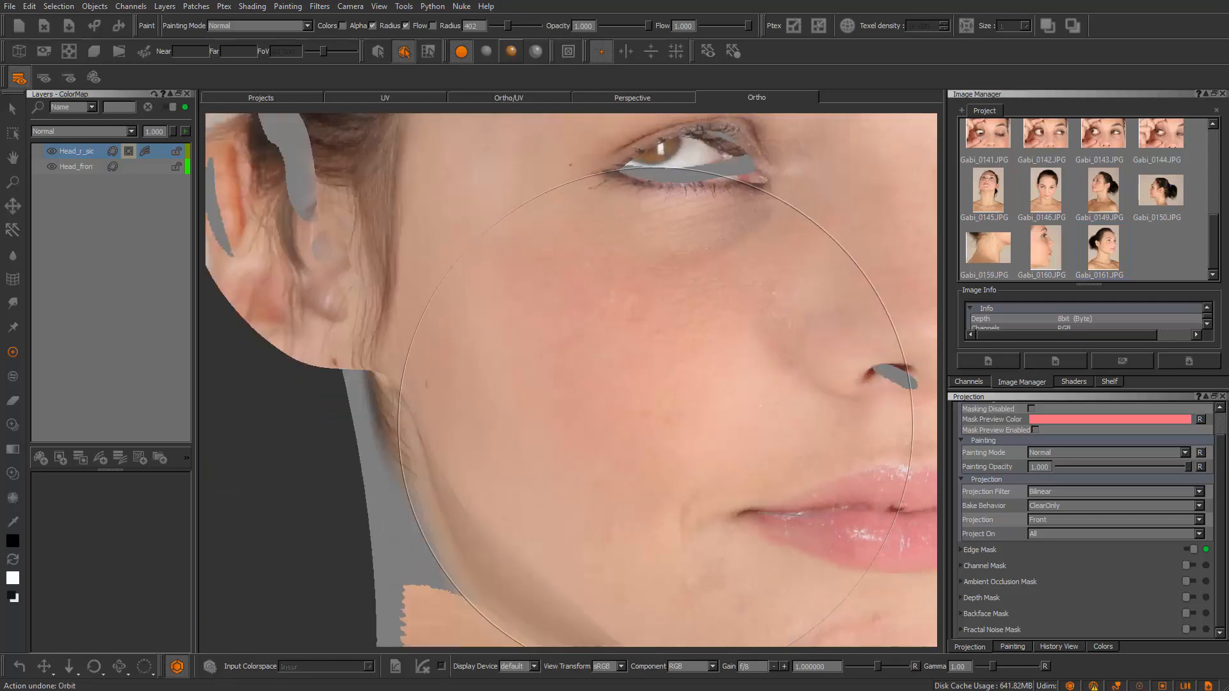
pyautogui.hotkey('ctrl', 'z')
pyautogui.hotkey('ctrl', 'z')
pyautogui.hotkey('ctrl', 'z')
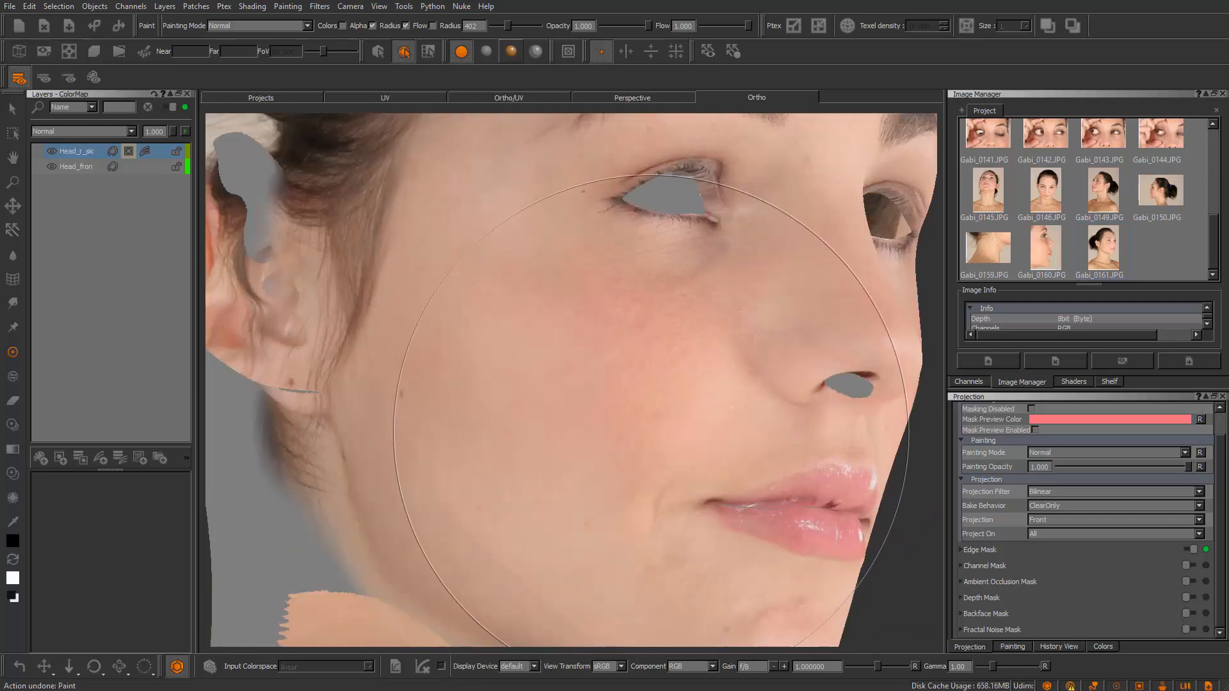
pyautogui.hotkey('ctrl', 'z')
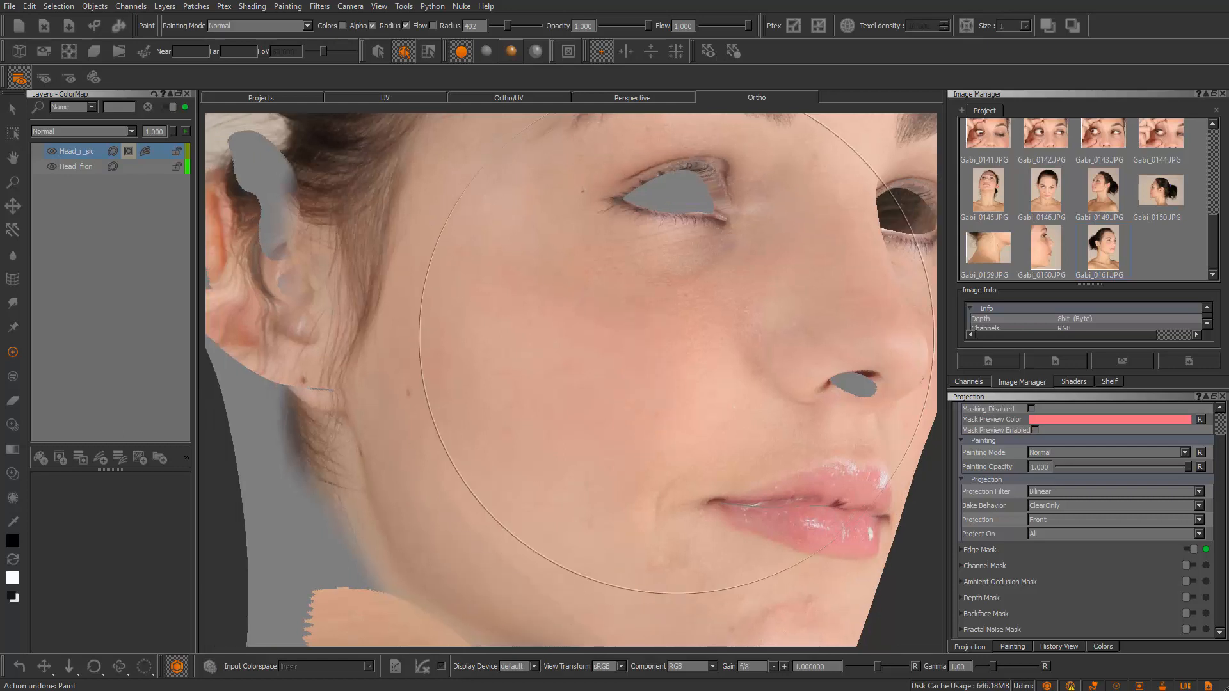
# Bake the new black mask strokes blending the side fill into the front texture on the right cheek
pyautogui.press('b')
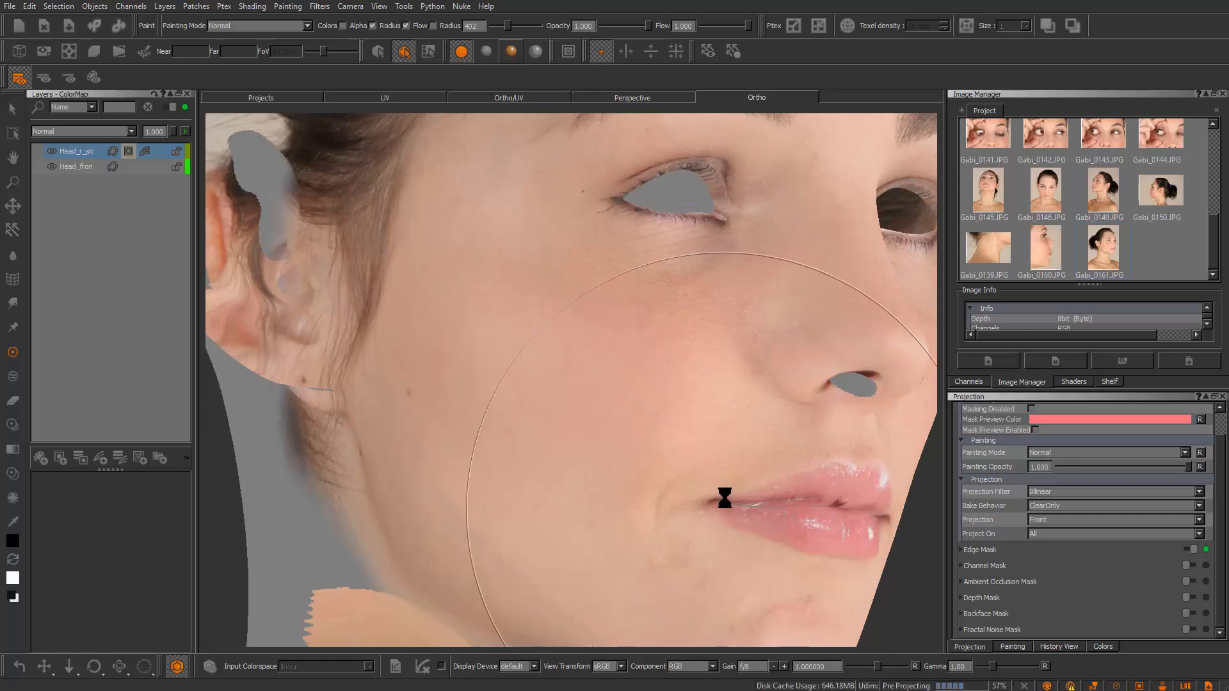
pyautogui.keyDown('alt'); pyautogui.moveTo(686, 427); pyautogui.dragTo(630, 413, button='right'); pyautogui.keyUp('alt')
pyautogui.keyDown('alt'); pyautogui.moveTo(630, 412); pyautogui.dragTo(618, 404); pyautogui.keyUp('alt')
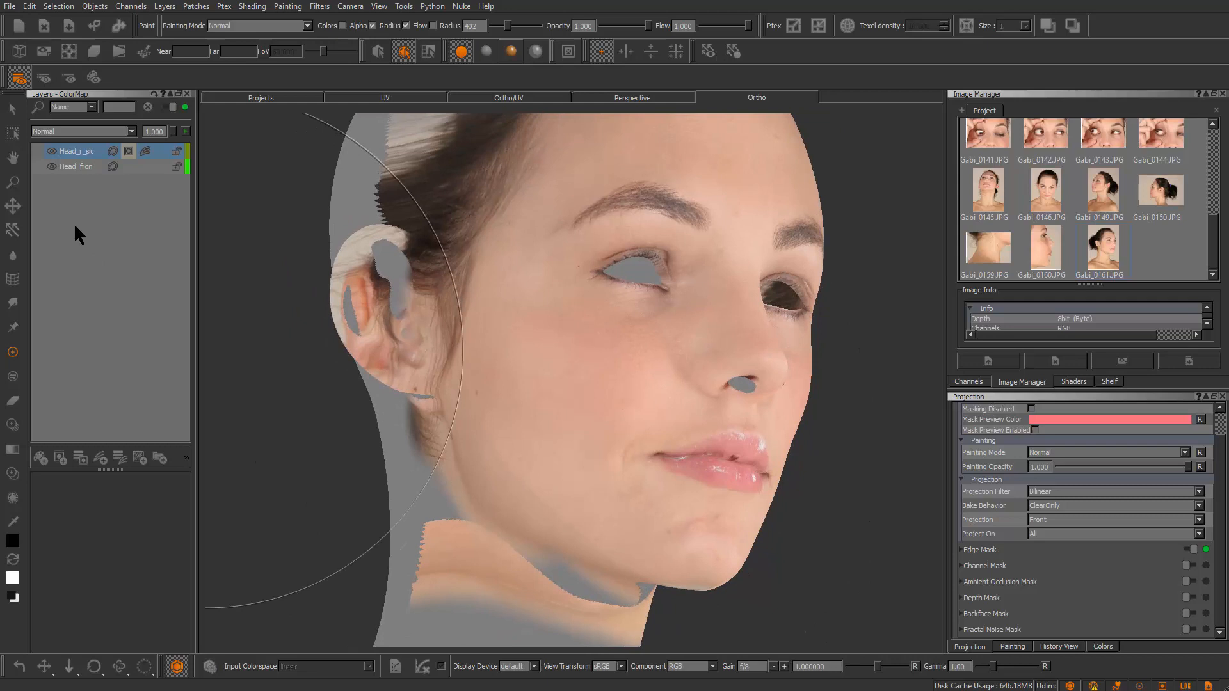
# Set the Saturation Scale of the side layer's HSV adjustment to 0.993 and check the colour on the jaw
pyautogui.click(145, 151)
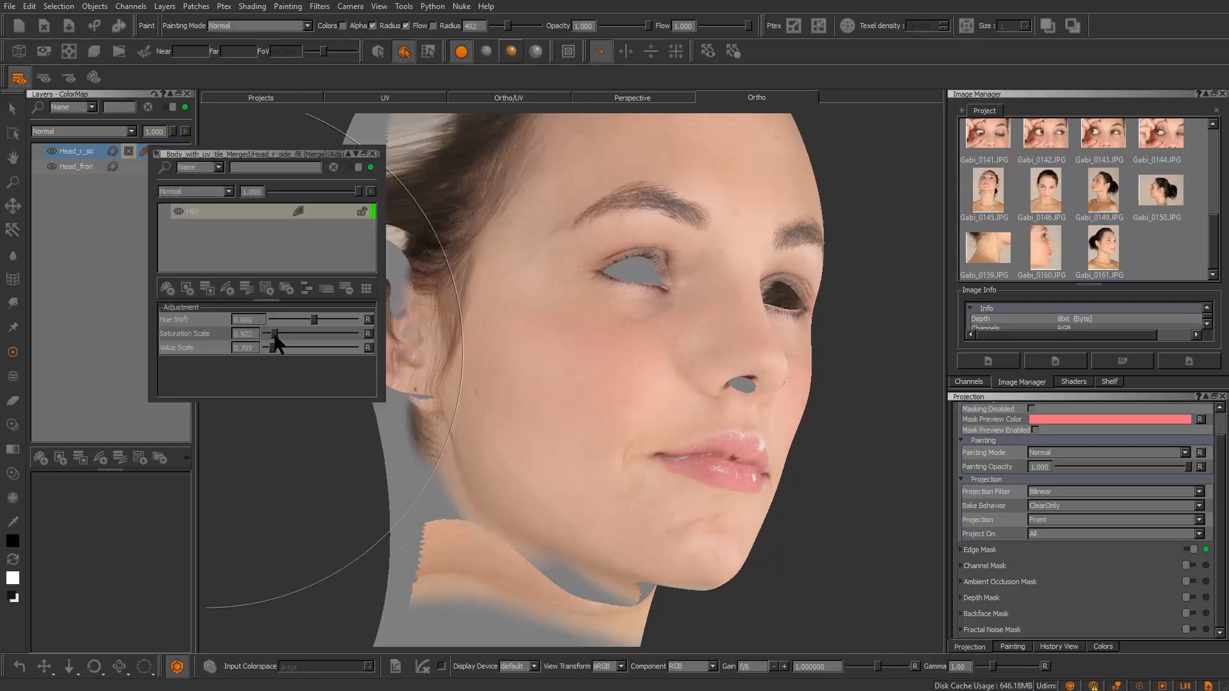
pyautogui.moveTo(275, 337); pyautogui.dragTo(274, 338)
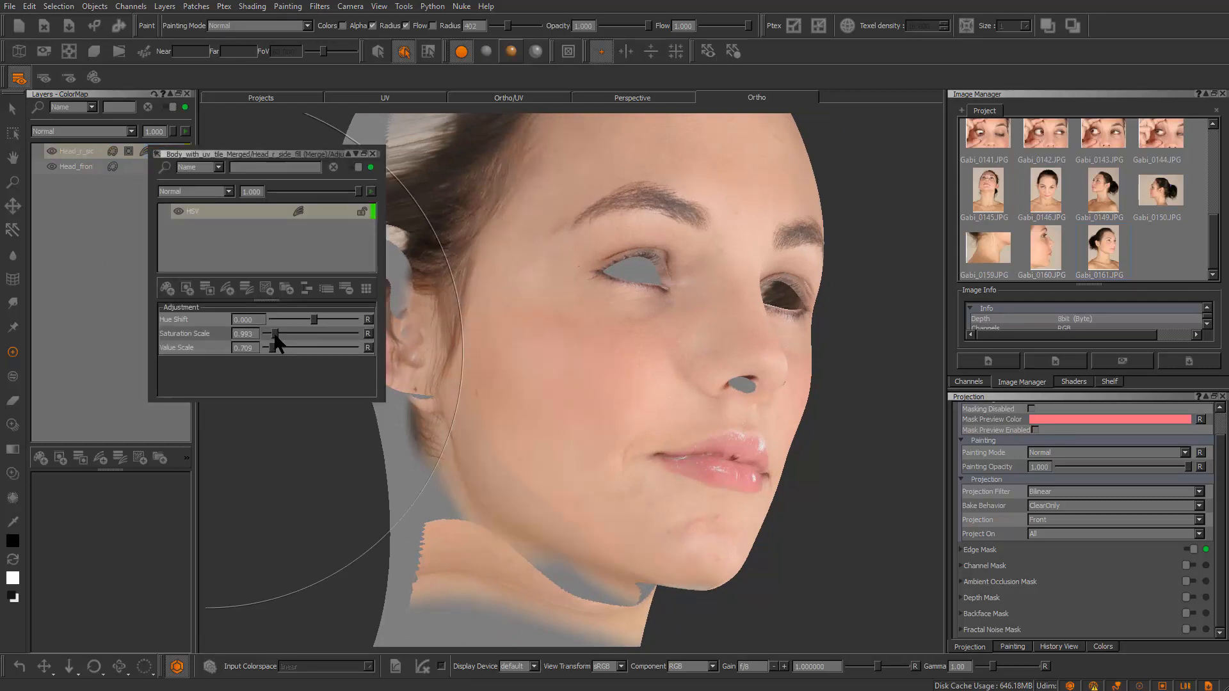
pyautogui.keyDown('alt'); pyautogui.moveTo(673, 390); pyautogui.dragTo(645, 324, button='middle'); pyautogui.keyUp('alt')
pyautogui.keyDown('alt'); pyautogui.moveTo(644, 324); pyautogui.dragTo(550, 371, button='right'); pyautogui.keyUp('alt')
pyautogui.keyDown('alt'); pyautogui.moveTo(538, 380); pyautogui.dragTo(566, 385); pyautogui.keyUp('alt')
pyautogui.keyDown('alt'); pyautogui.moveTo(564, 385); pyautogui.dragTo(640, 397, button='right'); pyautogui.keyUp('alt')
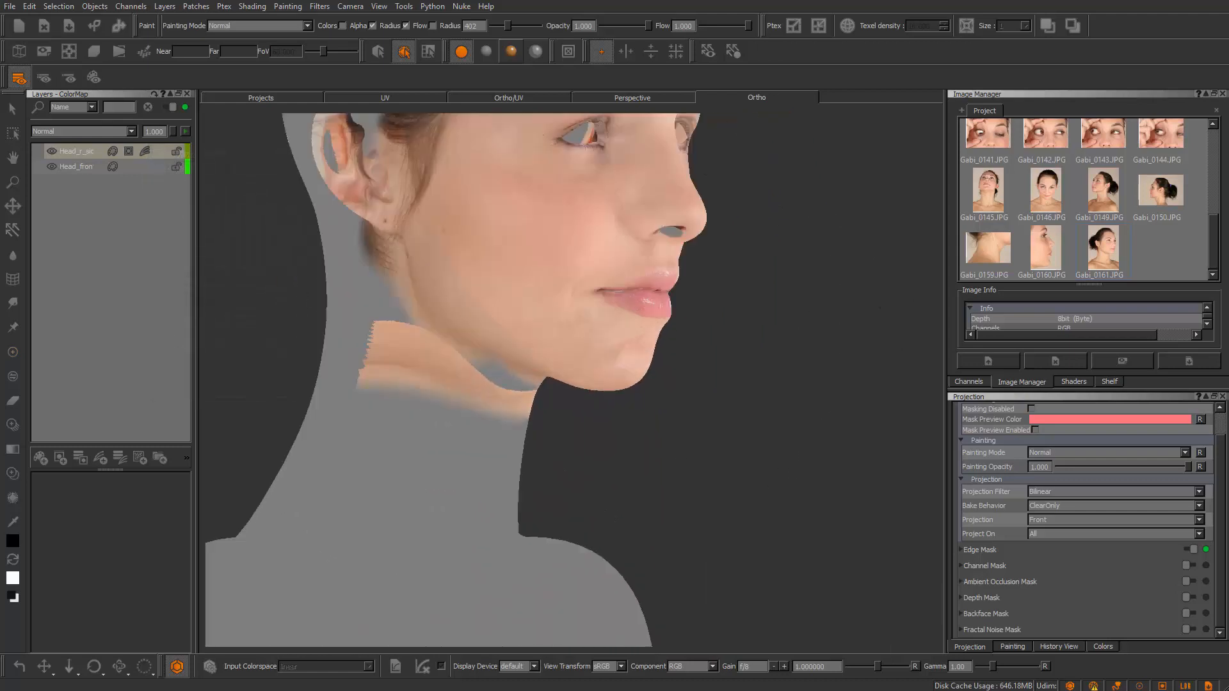
# Try a large black mask stroke over the right jaw on the side layer and undo it
pyautogui.keyDown('alt'); pyautogui.moveTo(512, 378); pyautogui.dragTo(563, 332, button='right'); pyautogui.keyUp('alt')
pyautogui.keyDown('alt'); pyautogui.moveTo(525, 307); pyautogui.dragTo(608, 441, button='middle'); pyautogui.keyUp('alt')
pyautogui.keyDown('alt'); pyautogui.moveTo(602, 445); pyautogui.dragTo(633, 410); pyautogui.keyUp('alt')
pyautogui.moveTo(472, 387); pyautogui.dragTo(489, 400)
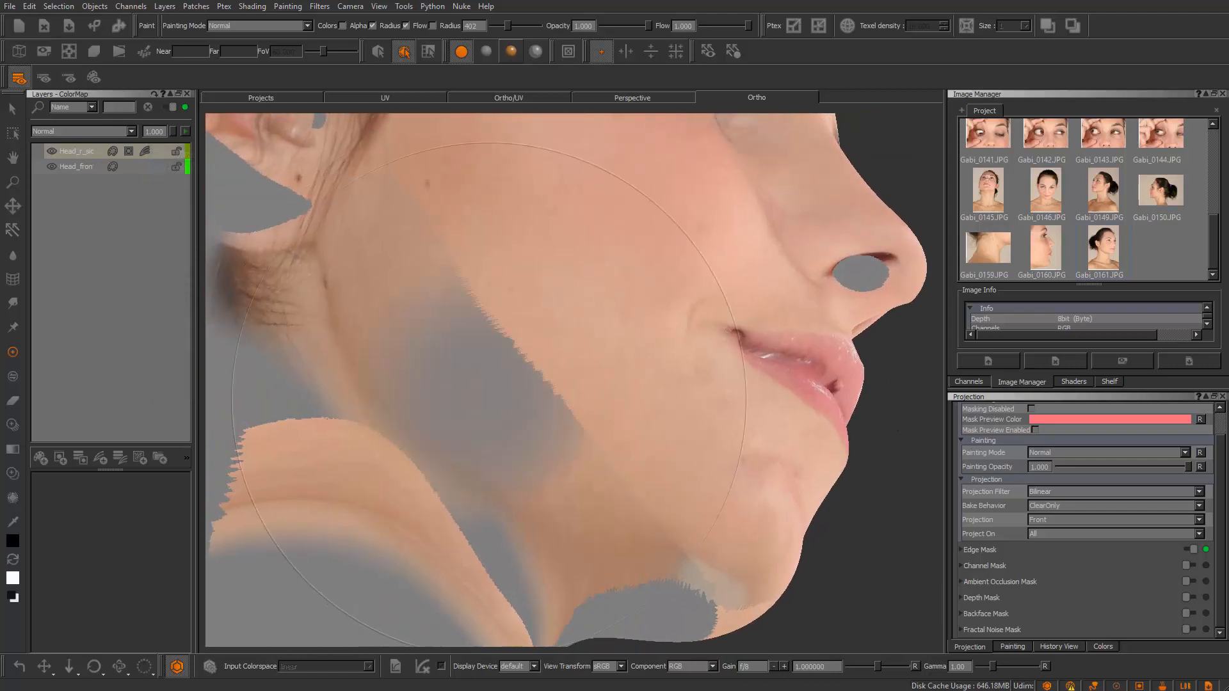
pyautogui.hotkey('ctrl', 'z')
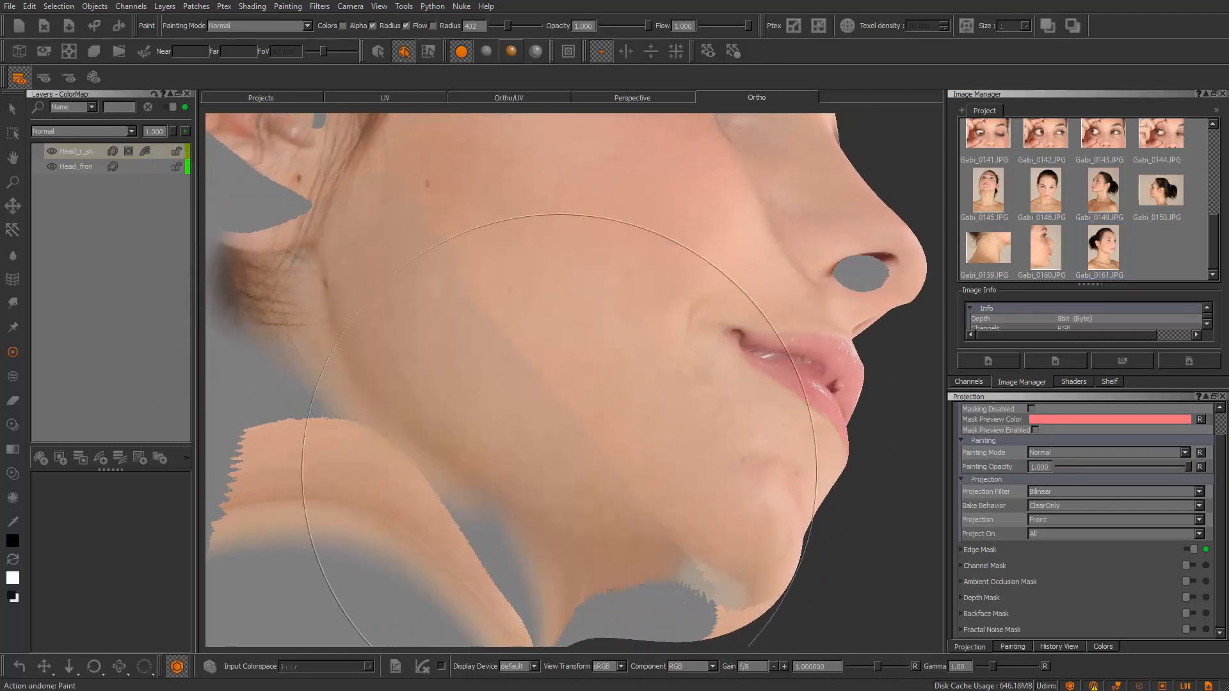
# Make the Head_r_side_fill layer's own paint active and frame the right jaw for Paint Through with the three-quarter portrait
pyautogui.keyDown('alt'); pyautogui.moveTo(559, 472); pyautogui.dragTo(480, 441, button='right'); pyautogui.keyUp('alt')
pyautogui.keyDown('alt'); pyautogui.moveTo(480, 442); pyautogui.dragTo(541, 425); pyautogui.keyUp('alt')
pyautogui.keyDown('alt'); pyautogui.moveTo(541, 425); pyautogui.dragTo(626, 467, button='right'); pyautogui.keyUp('alt')
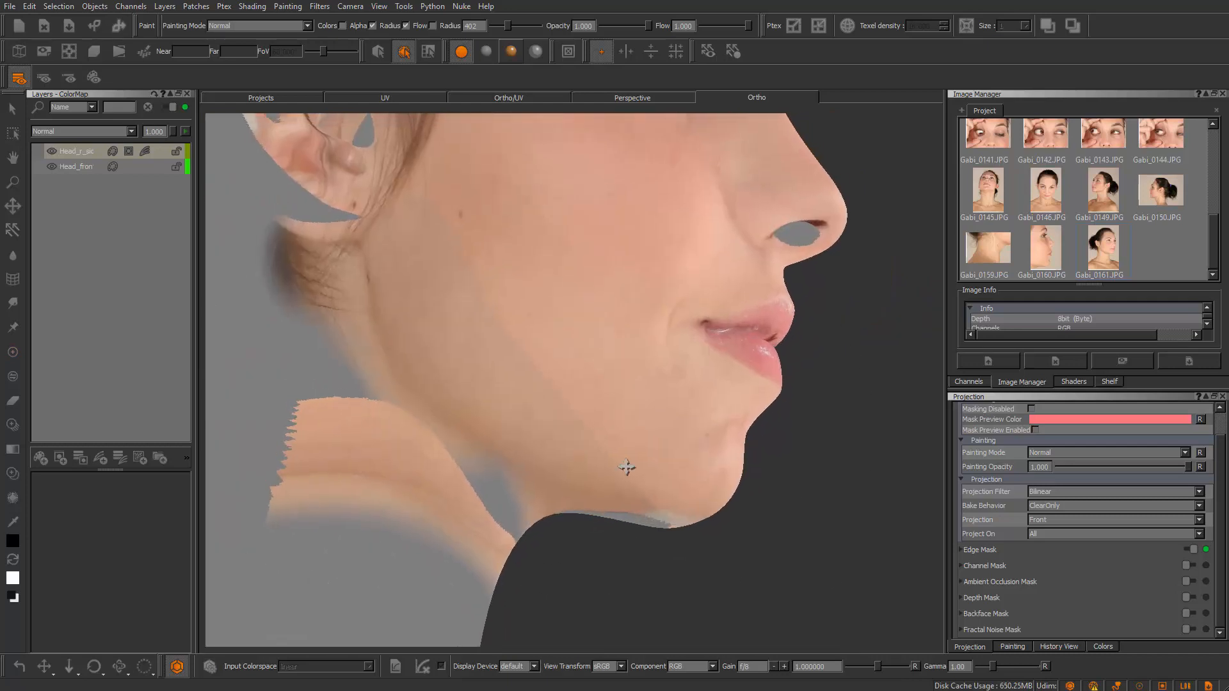
pyautogui.keyDown('alt'); pyautogui.moveTo(626, 468); pyautogui.dragTo(646, 537, button='middle'); pyautogui.keyUp('alt')
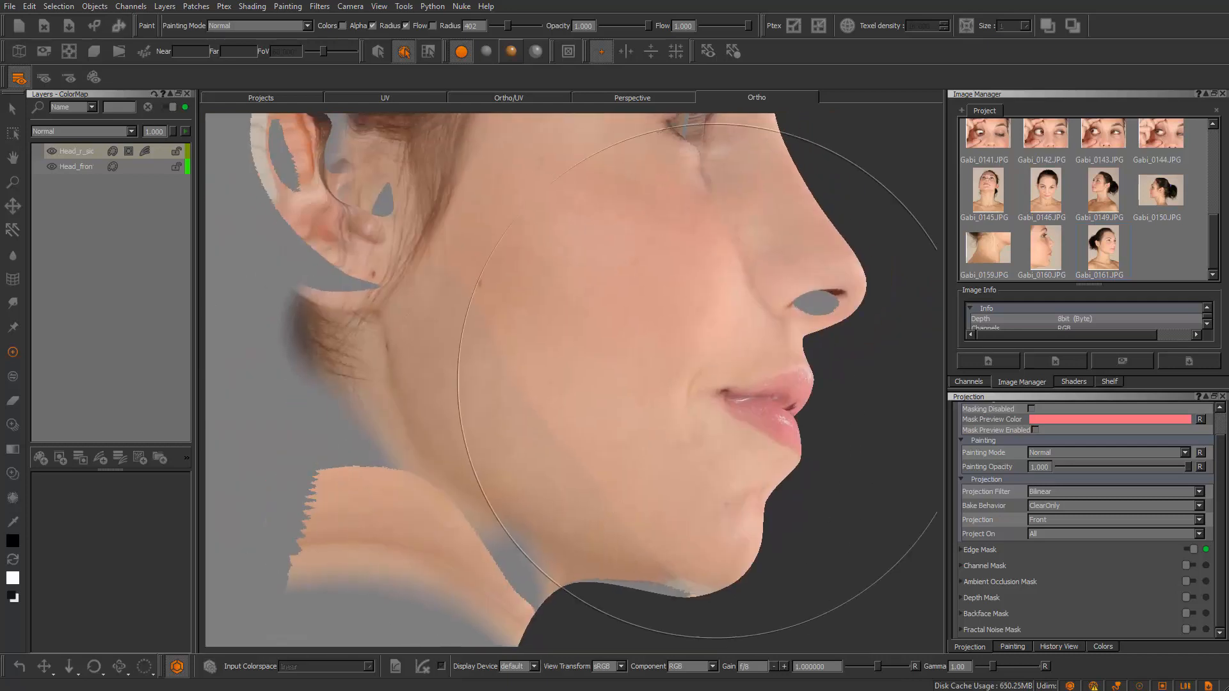
pyautogui.click(113, 151)
pyautogui.keyDown('alt'); pyautogui.moveTo(581, 439); pyautogui.dragTo(613, 452, button='middle'); pyautogui.keyUp('alt')
pyautogui.keyDown('alt'); pyautogui.moveTo(613, 452); pyautogui.dragTo(597, 414, button='right'); pyautogui.keyUp('alt')
pyautogui.keyDown('alt'); pyautogui.moveTo(597, 414); pyautogui.dragTo(605, 456, button='middle'); pyautogui.keyUp('alt')
pyautogui.keyDown('alt'); pyautogui.moveTo(605, 455); pyautogui.dragTo(596, 417); pyautogui.keyUp('alt')
pyautogui.press("'")
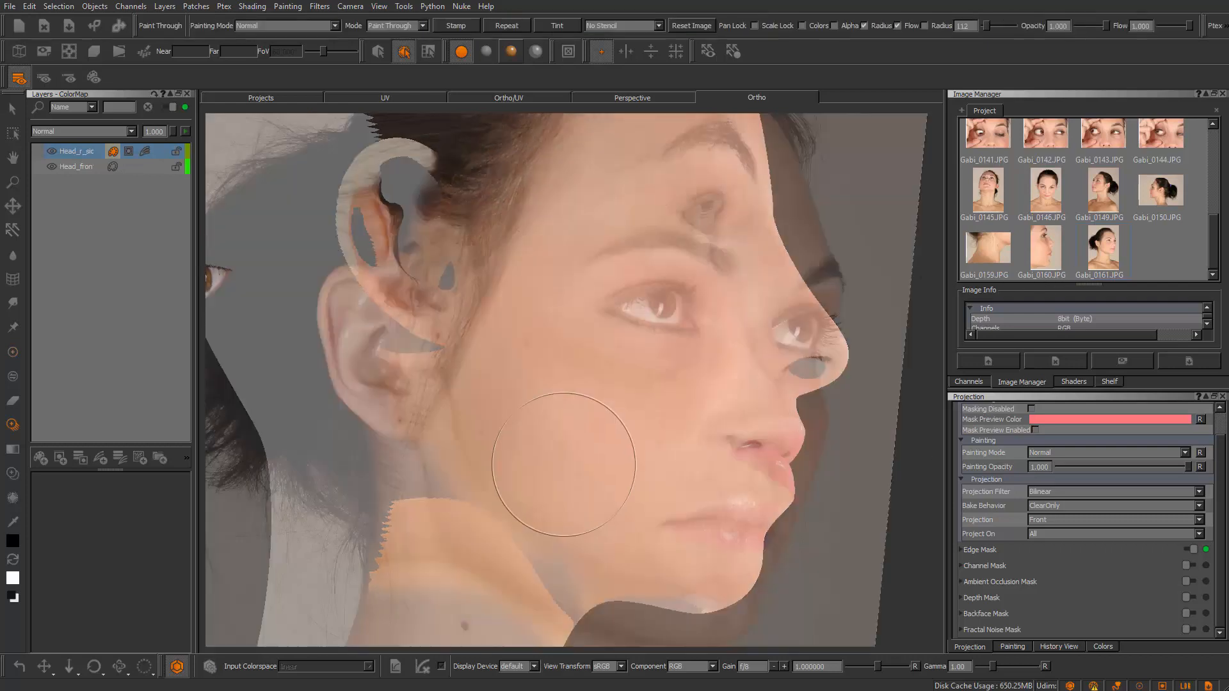
# Position the portrait overlay so its clear cheek skin covers the colour seam on the model's right jaw
pyautogui.keyDown('alt'); pyautogui.moveTo(575, 435); pyautogui.dragTo(577, 390, button='middle'); pyautogui.keyUp('alt')
pyautogui.keyDown('alt'); pyautogui.moveTo(576, 391); pyautogui.dragTo(613, 418, button='right'); pyautogui.keyUp('alt')
pyautogui.keyDown('alt'); pyautogui.moveTo(613, 418); pyautogui.dragTo(608, 416); pyautogui.keyUp('alt')
pyautogui.keyDown('alt'); pyautogui.moveTo(608, 416); pyautogui.dragTo(672, 373, button='middle'); pyautogui.keyUp('alt')
pyautogui.press("'")
pyautogui.keyDown('shift'); pyautogui.moveTo(670, 365); pyautogui.dragTo(699, 272); pyautogui.keyUp('shift')
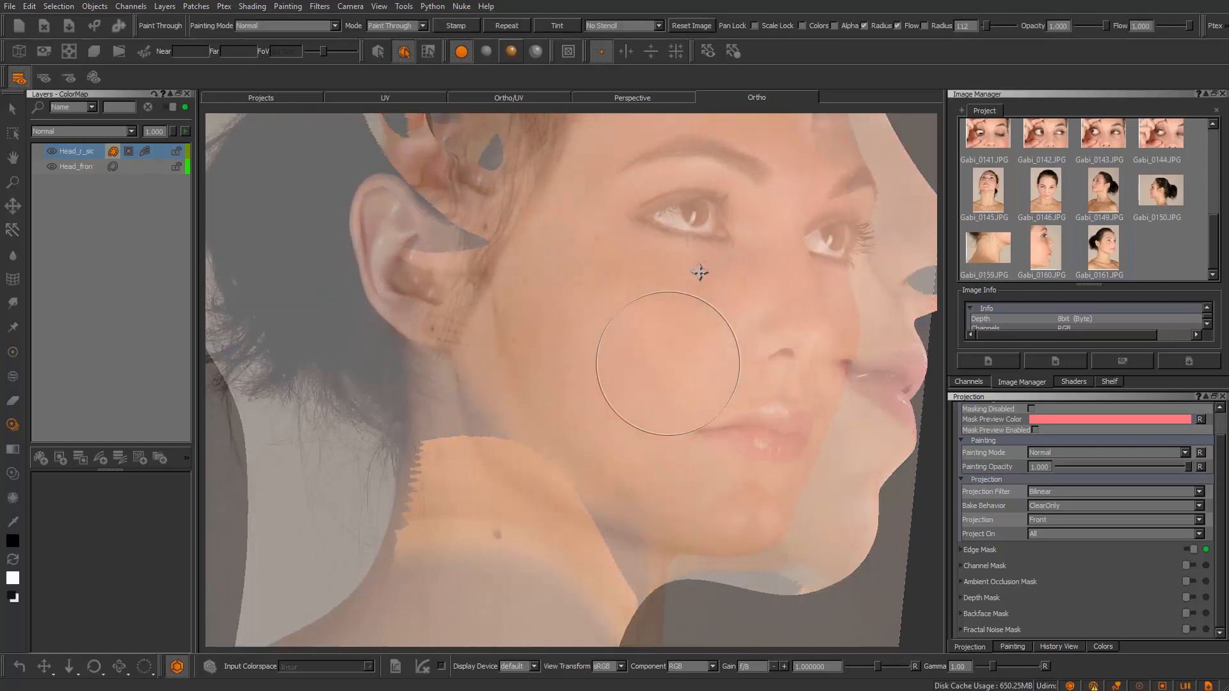
pyautogui.moveTo(657, 324)
pyautogui.keyDown('shift'); pyautogui.mouseDown()
pyautogui.moveTo(707, 343)
pyautogui.moveTo(680, 369)
pyautogui.mouseUp(); pyautogui.keyUp('shift')
pyautogui.keyDown('shift'); pyautogui.moveTo(612, 412); pyautogui.dragTo(629, 393); pyautogui.keyUp('shift')
pyautogui.moveTo(618, 403)
pyautogui.keyDown('shift'); pyautogui.mouseDown()
pyautogui.moveTo(633, 400)
pyautogui.moveTo(631, 420)
pyautogui.moveTo(645, 419)
pyautogui.mouseUp(); pyautogui.keyUp('shift')
pyautogui.keyDown('shift'); pyautogui.moveTo(649, 428); pyautogui.dragTo(648, 402); pyautogui.keyUp('shift')
# Undo the Paint Through stroke that placed a mole on the jaw below the ear
pyautogui.press("'")
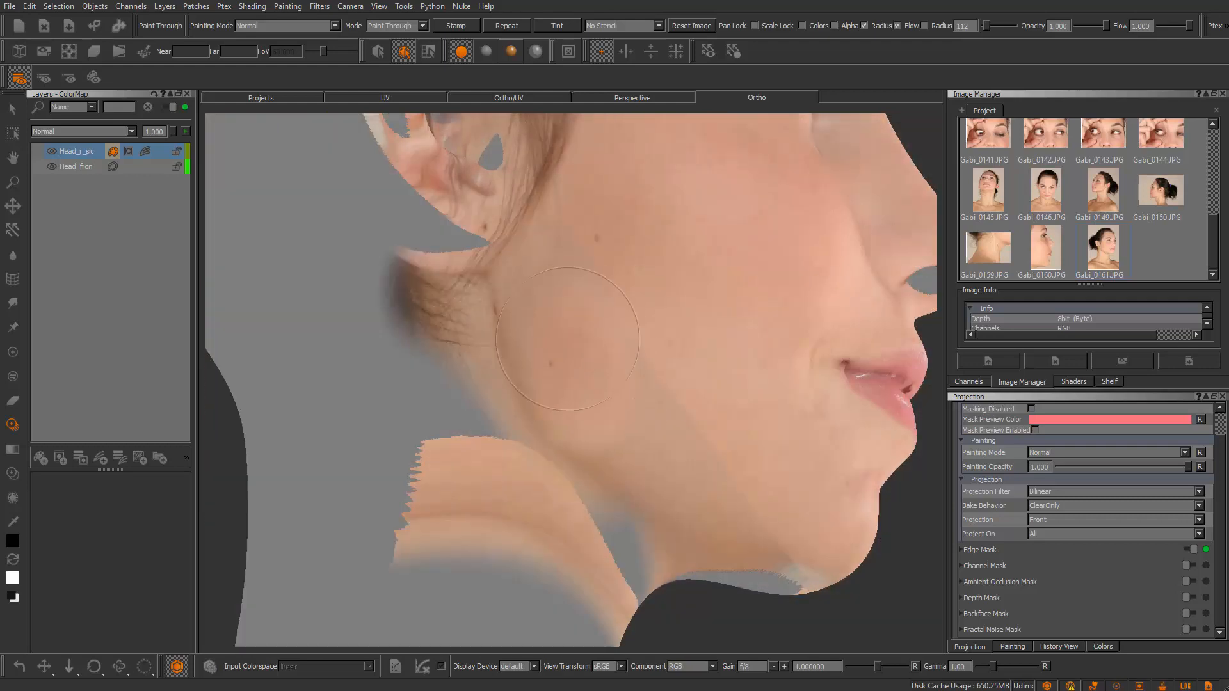
pyautogui.press("'")
pyautogui.hotkey('ctrl', 'z')
pyautogui.press("'")
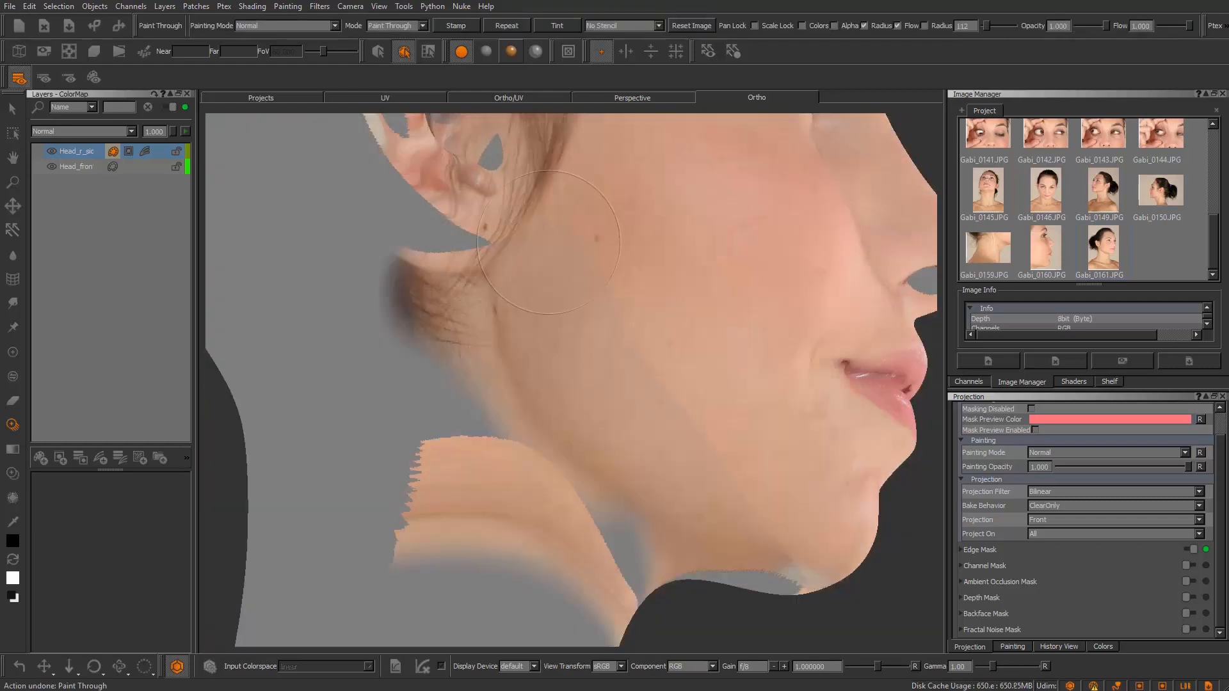
# Paint the portrait's skin through over the jaw seam from below the ear toward the chin
pyautogui.moveTo(549, 243)
pyautogui.mouseDown()
pyautogui.moveTo(579, 368)
pyautogui.moveTo(631, 439)
pyautogui.moveTo(692, 443)
pyautogui.mouseUp()
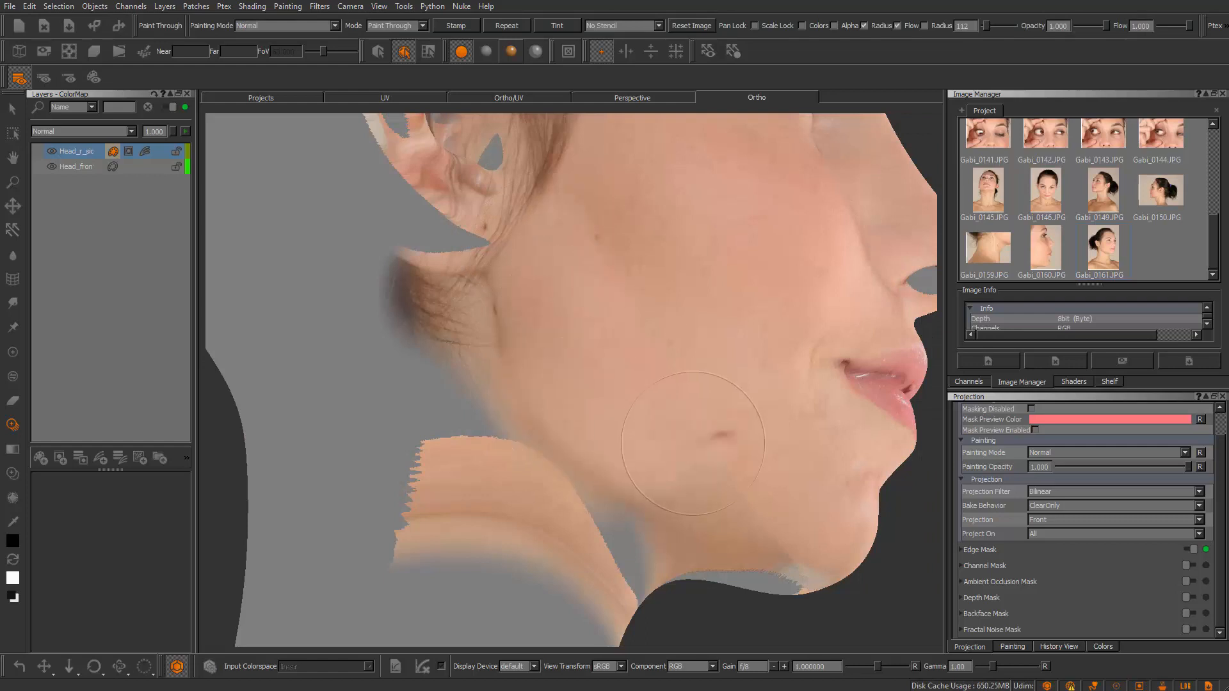
pyautogui.press("'")
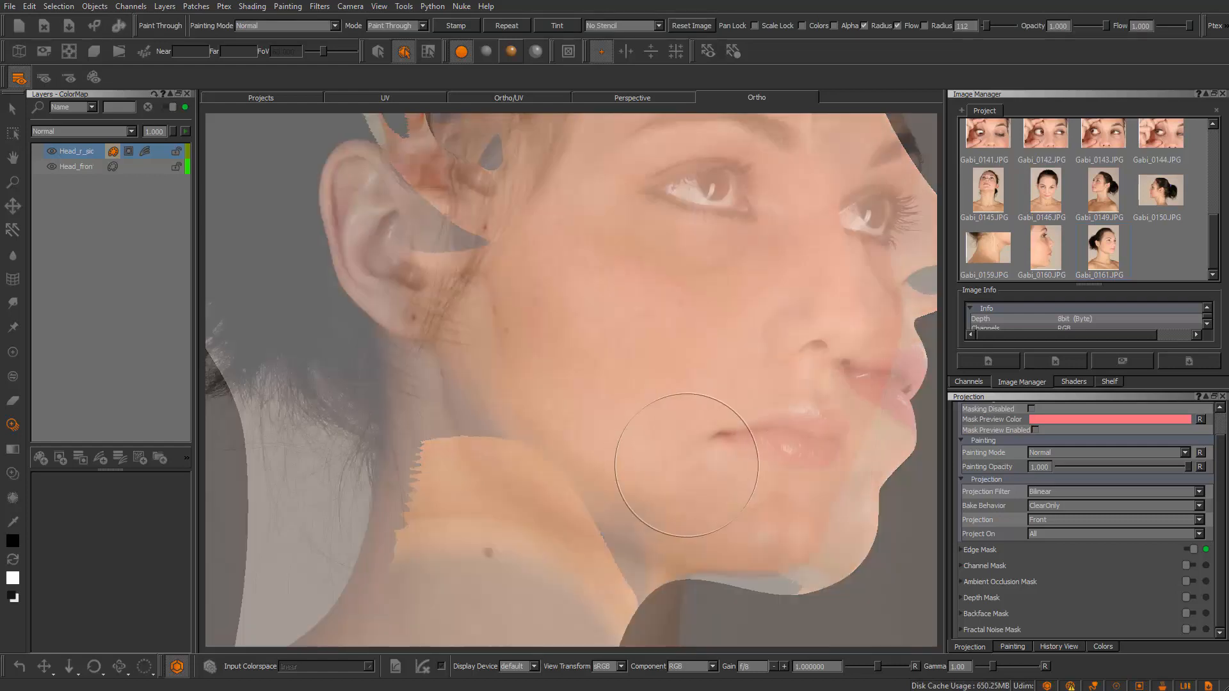
pyautogui.press("'")
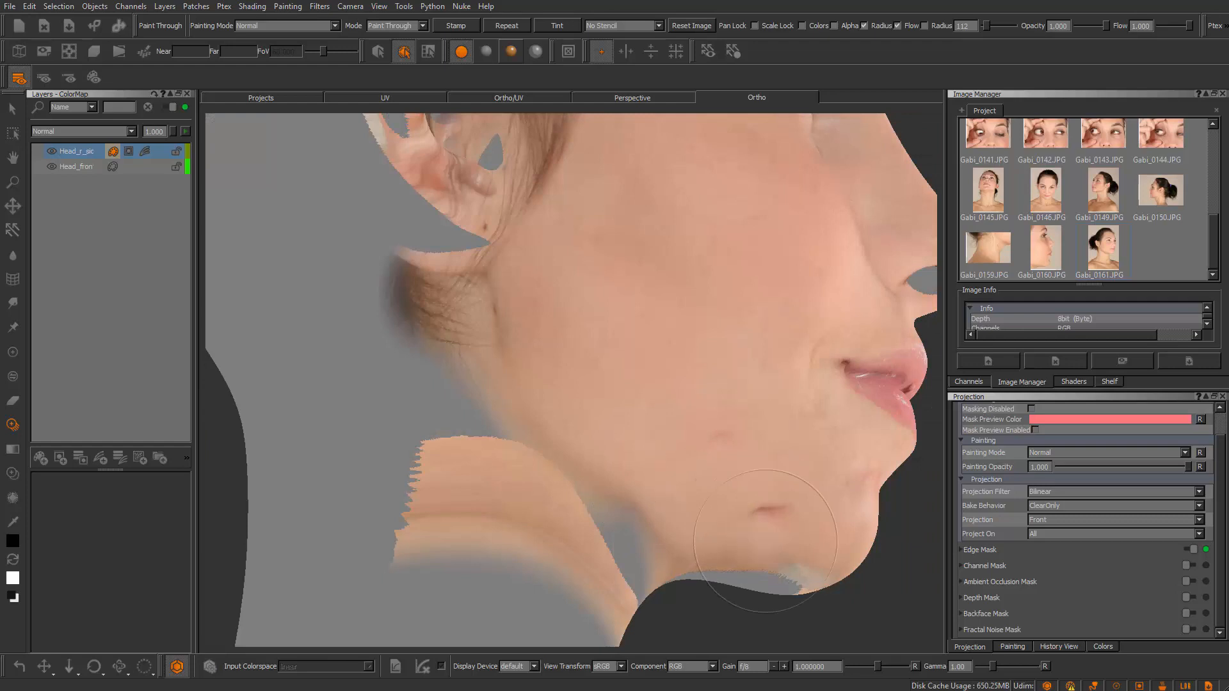
# Shift the portrait overlay and paint clean cheek skin over the lower jaw and the gap under the chin
pyautogui.moveTo(765, 542)
pyautogui.mouseDown()
pyautogui.moveTo(723, 500)
pyautogui.moveTo(768, 529)
pyautogui.moveTo(754, 545)
pyautogui.mouseUp()
pyautogui.moveTo(697, 478)
pyautogui.keyDown('shift'); pyautogui.mouseDown()
pyautogui.moveTo(625, 471)
pyautogui.moveTo(736, 486)
pyautogui.moveTo(736, 448)
pyautogui.mouseUp(); pyautogui.keyUp('shift')
pyautogui.moveTo(746, 546)
pyautogui.mouseDown()
pyautogui.moveTo(781, 598)
pyautogui.moveTo(741, 572)
pyautogui.mouseUp()
pyautogui.moveTo(743, 564)
pyautogui.mouseDown()
pyautogui.moveTo(752, 540)
pyautogui.moveTo(720, 503)
pyautogui.mouseUp()
pyautogui.moveTo(720, 504); pyautogui.dragTo(716, 480)
pyautogui.moveTo(716, 474); pyautogui.dragTo(714, 462)
pyautogui.press('b')
pyautogui.press('Escape')
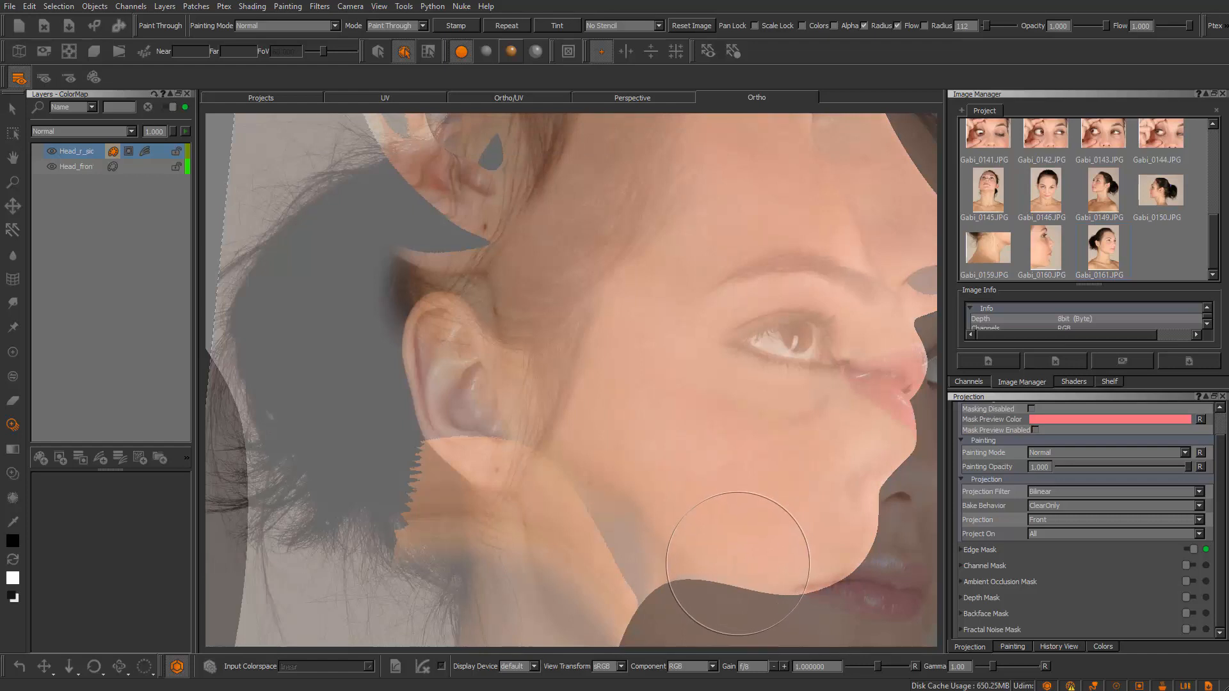
# Switch to the humantextures folder window to look over the reference photos, and return to the head model
pyautogui.hotkey('alt', 'Tab')
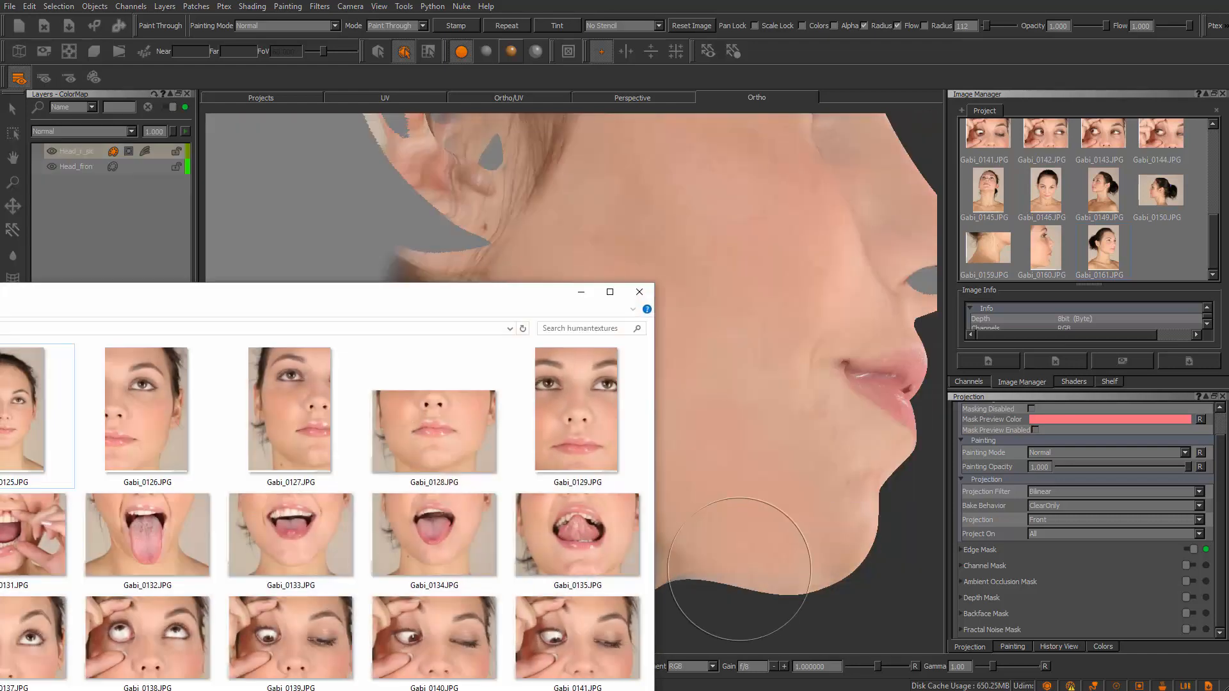
pyautogui.hotkey('alt', 'Tab')
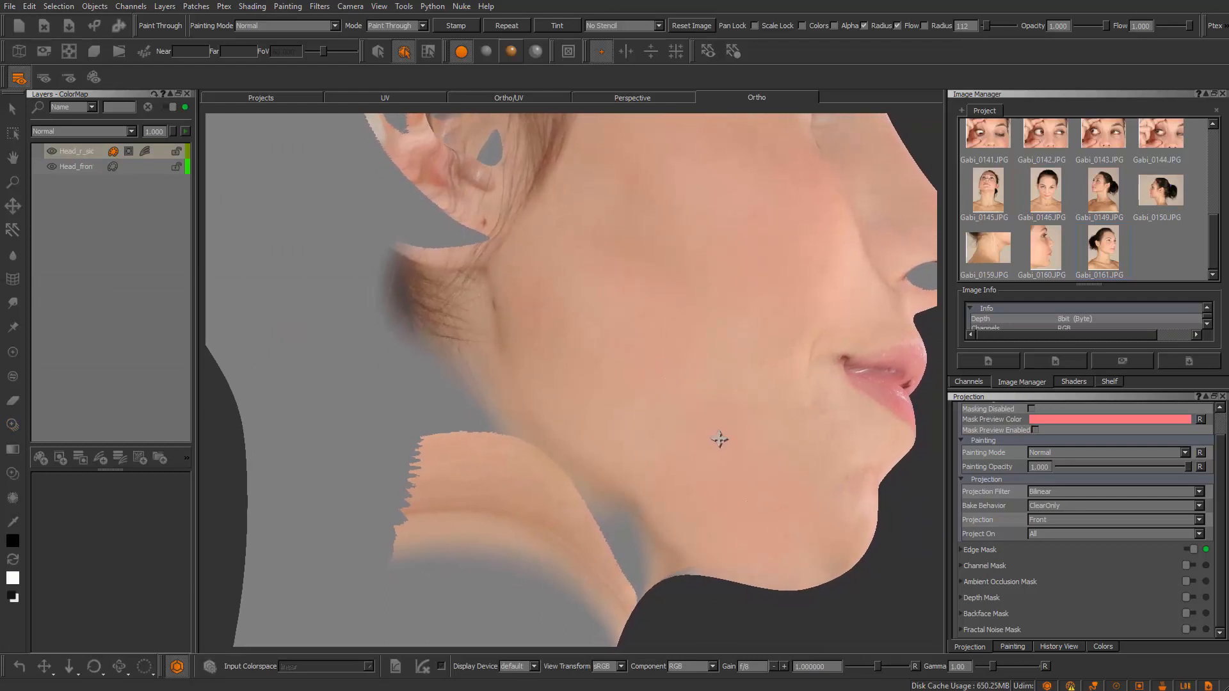
pyautogui.press('t')
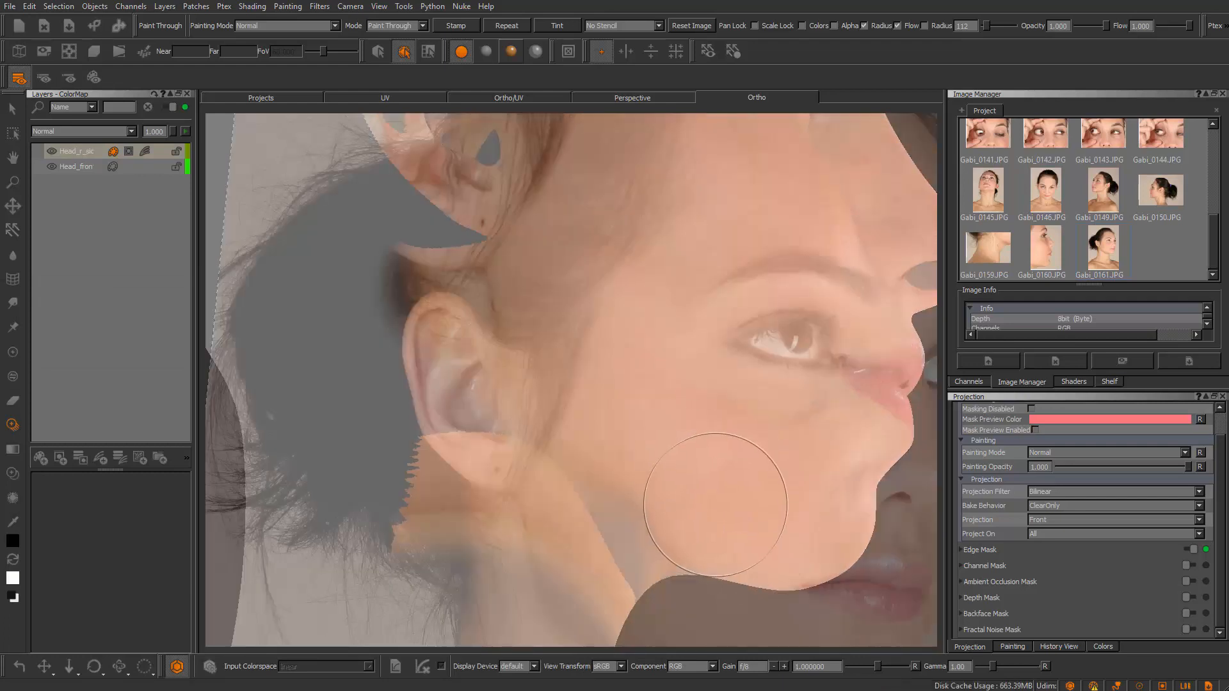
# Try a black Paint stroke on the right cheek of the side layer and undo it
pyautogui.press('p')
pyautogui.moveTo(715, 504)
pyautogui.mouseDown(button='middle')
pyautogui.moveTo(650, 439)
pyautogui.moveTo(576, 488)
pyautogui.moveTo(573, 358)
pyautogui.mouseUp(button='middle')
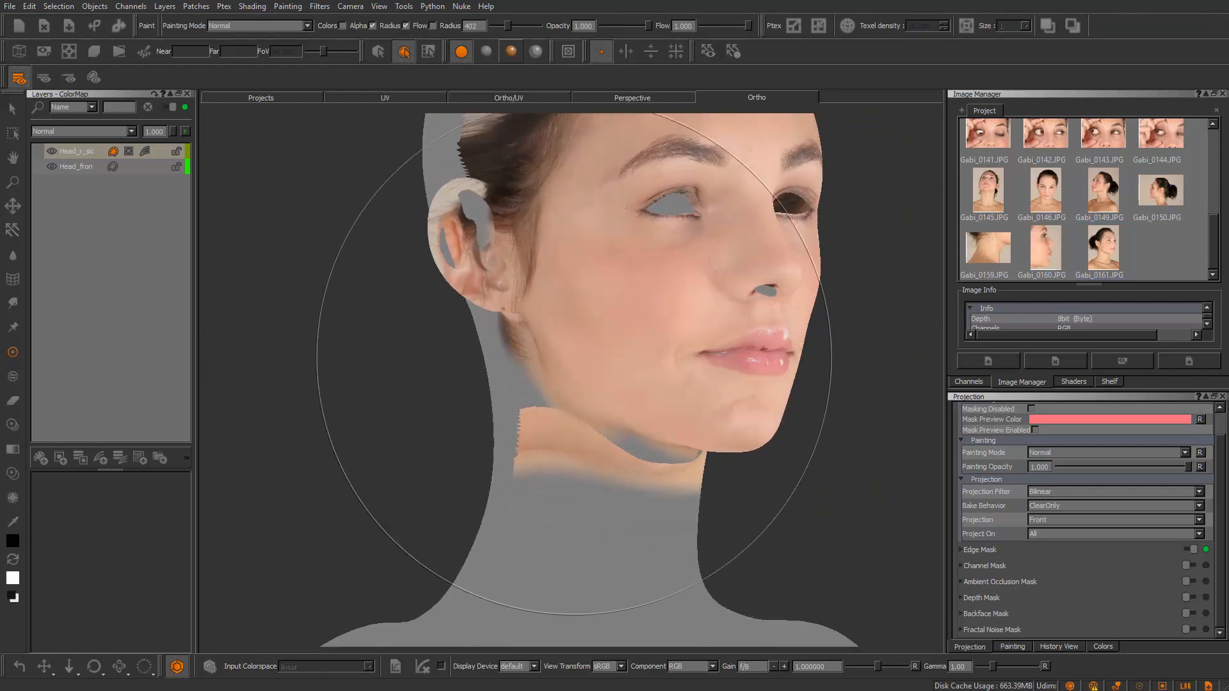
pyautogui.keyDown('alt'); pyautogui.moveTo(574, 358); pyautogui.dragTo(650, 438, button='right'); pyautogui.keyUp('alt')
pyautogui.keyDown('alt'); pyautogui.moveTo(650, 439); pyautogui.dragTo(680, 333); pyautogui.keyUp('alt')
pyautogui.moveTo(654, 287); pyautogui.dragTo(614, 297)
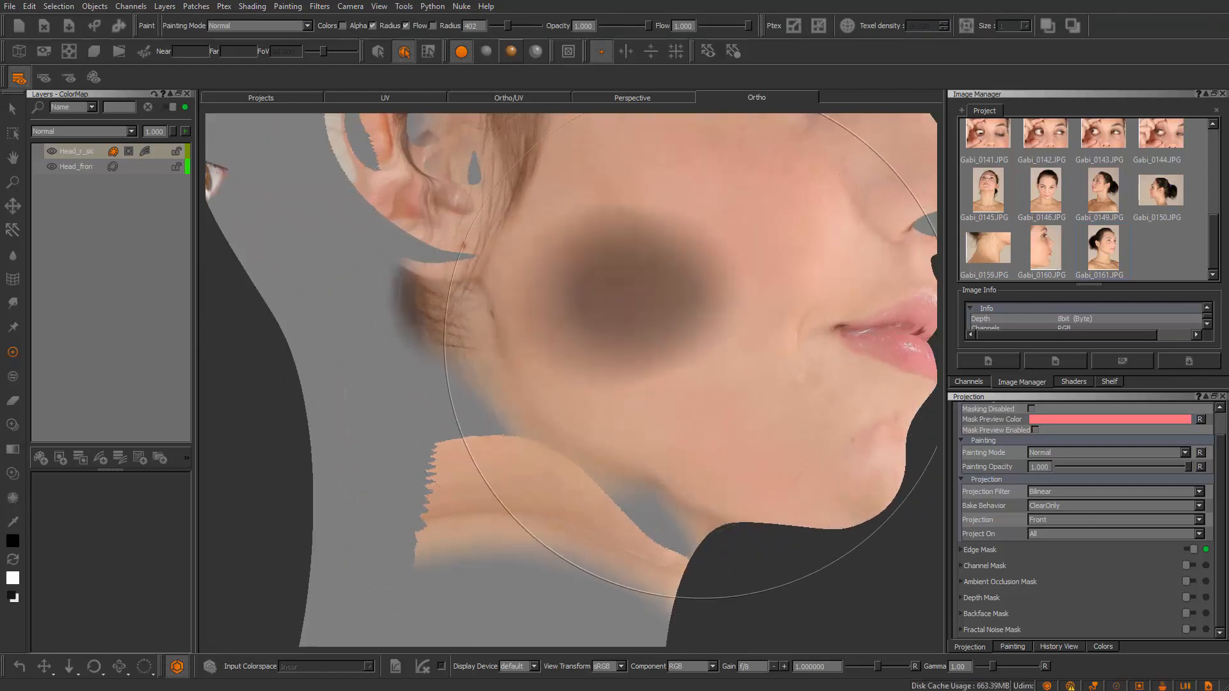
pyautogui.hotkey('ctrl', 'z')
# Switch the head from flat to shaded lighting and bring the portrait up in Paint Through over its left side
pyautogui.keyDown('alt'); pyautogui.moveTo(741, 352); pyautogui.dragTo(567, 330); pyautogui.keyUp('alt')
pyautogui.keyDown('alt'); pyautogui.moveTo(567, 329); pyautogui.dragTo(573, 349, button='right'); pyautogui.keyUp('alt')
pyautogui.moveTo(573, 348)
pyautogui.keyDown('alt'); pyautogui.mouseDown()
pyautogui.moveTo(721, 362)
pyautogui.moveTo(640, 307)
pyautogui.moveTo(430, 262)
pyautogui.moveTo(554, 367)
pyautogui.moveTo(638, 358)
pyautogui.moveTo(700, 316)
pyautogui.moveTo(711, 372)
pyautogui.moveTo(705, 359)
pyautogui.moveTo(620, 356)
pyautogui.moveTo(630, 384)
pyautogui.moveTo(616, 382)
pyautogui.moveTo(679, 384)
pyautogui.mouseUp(); pyautogui.keyUp('alt')
pyautogui.press('l')
pyautogui.press('t')
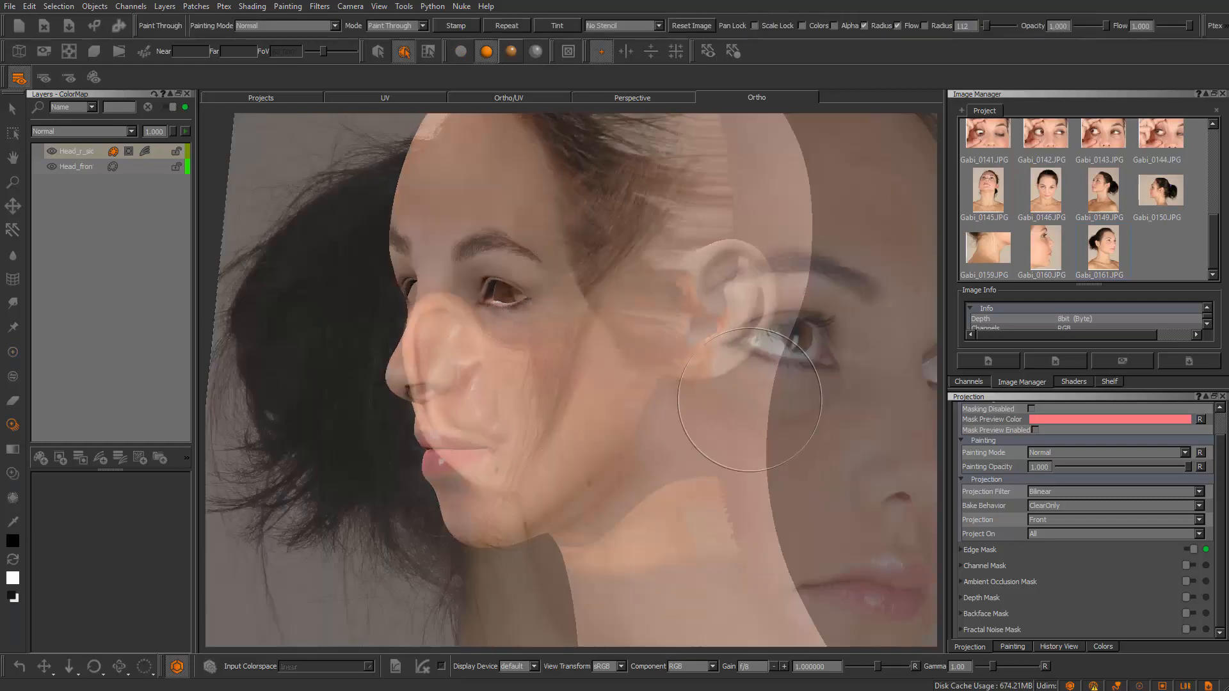
pyautogui.moveTo(749, 399)
pyautogui.keyDown('alt'); pyautogui.mouseDown()
pyautogui.moveTo(727, 275)
pyautogui.moveTo(619, 329)
pyautogui.mouseUp(); pyautogui.keyUp('alt')
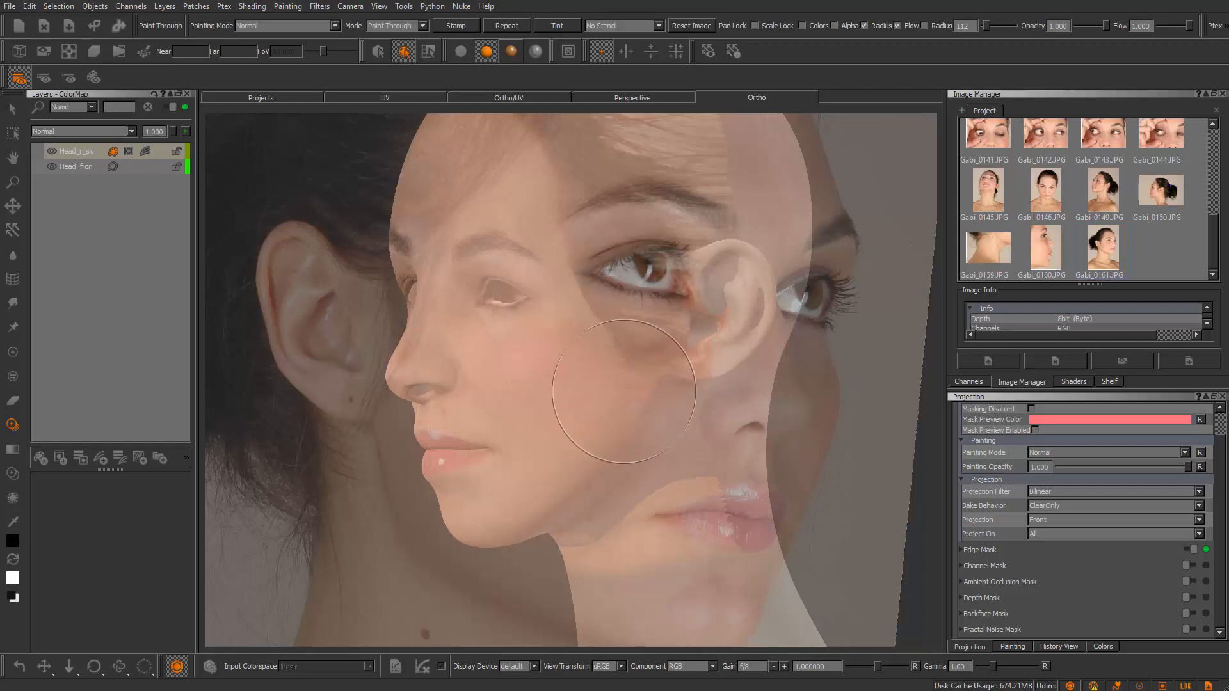
# Mirror the Paint Through portrait horizontally by setting its horizontal scale to -1.61391
pyautogui.press('space')
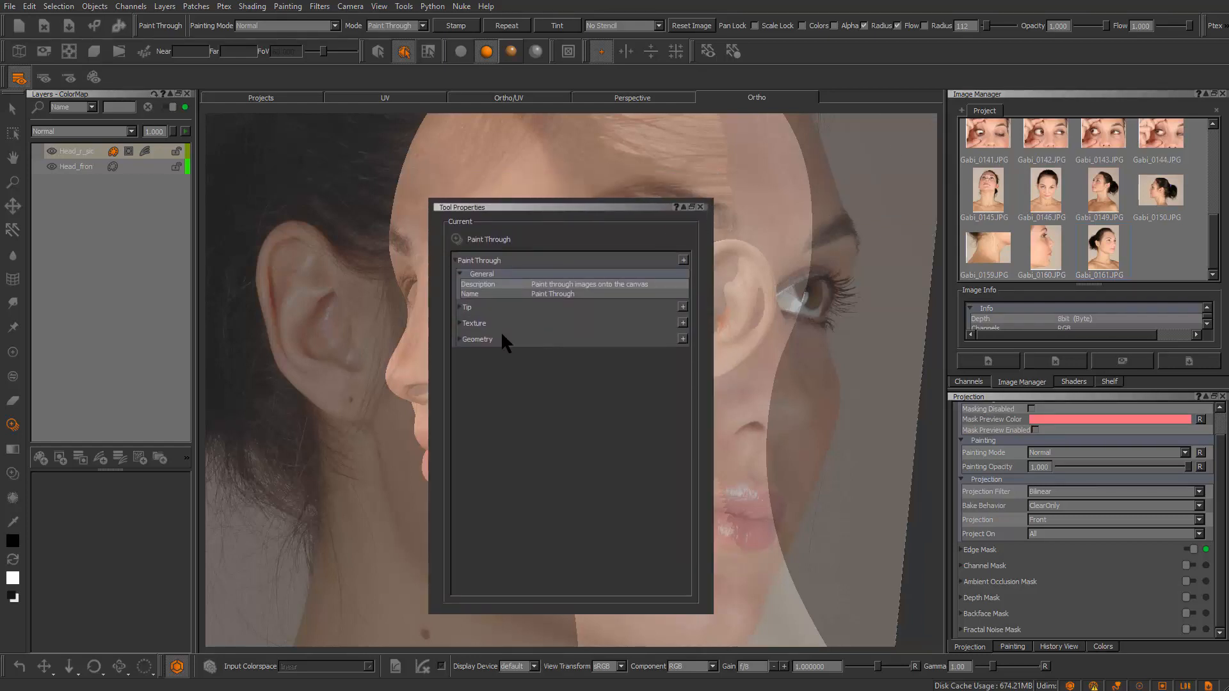
pyautogui.click(476, 330)
pyautogui.moveTo(589, 208); pyautogui.dragTo(635, 233)
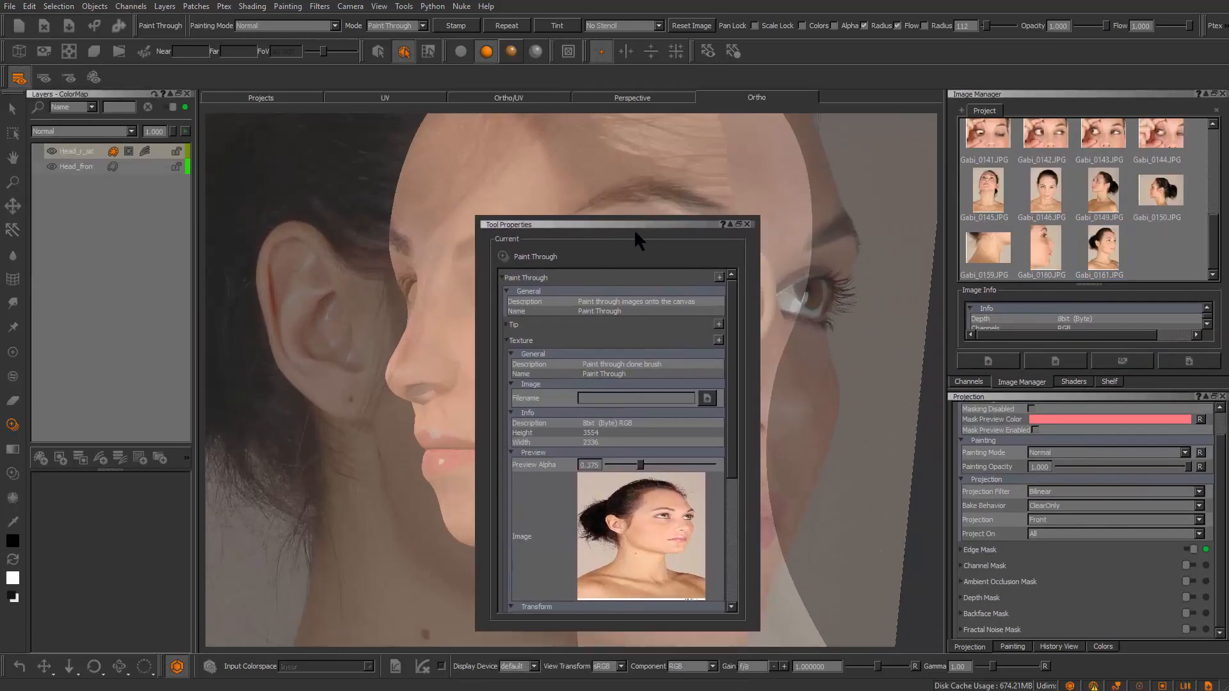
pyautogui.moveTo(732, 328); pyautogui.dragTo(736, 473)
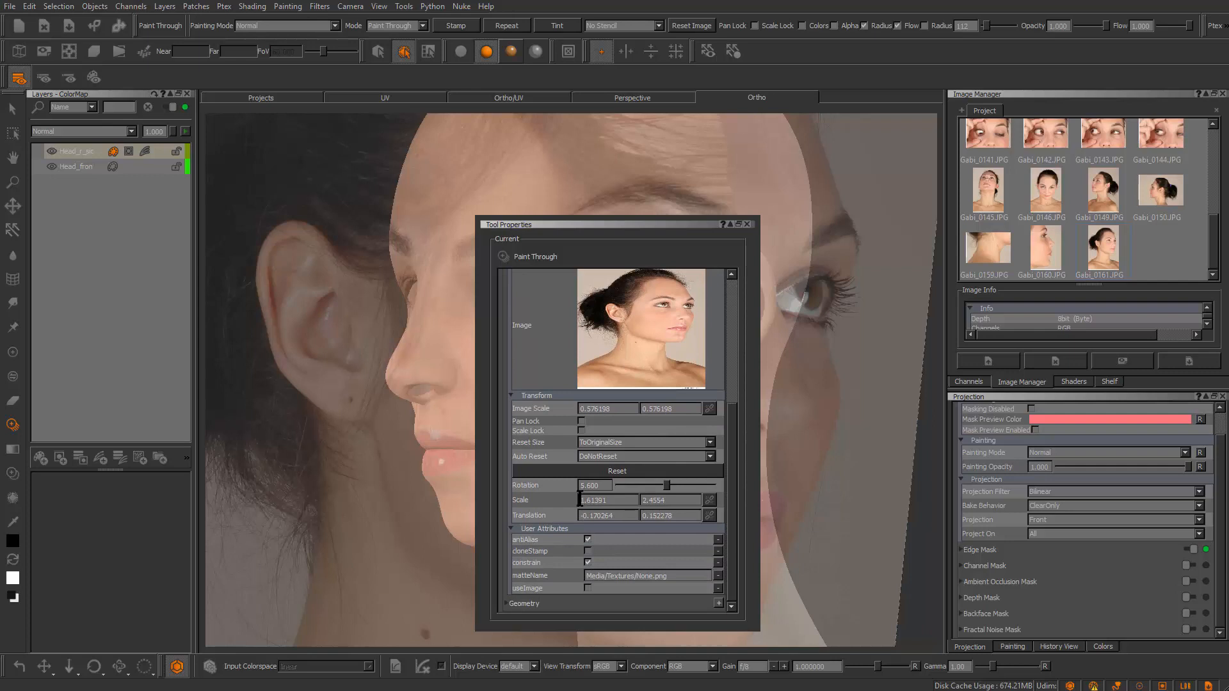
pyautogui.write('-')
pyautogui.press('Return')
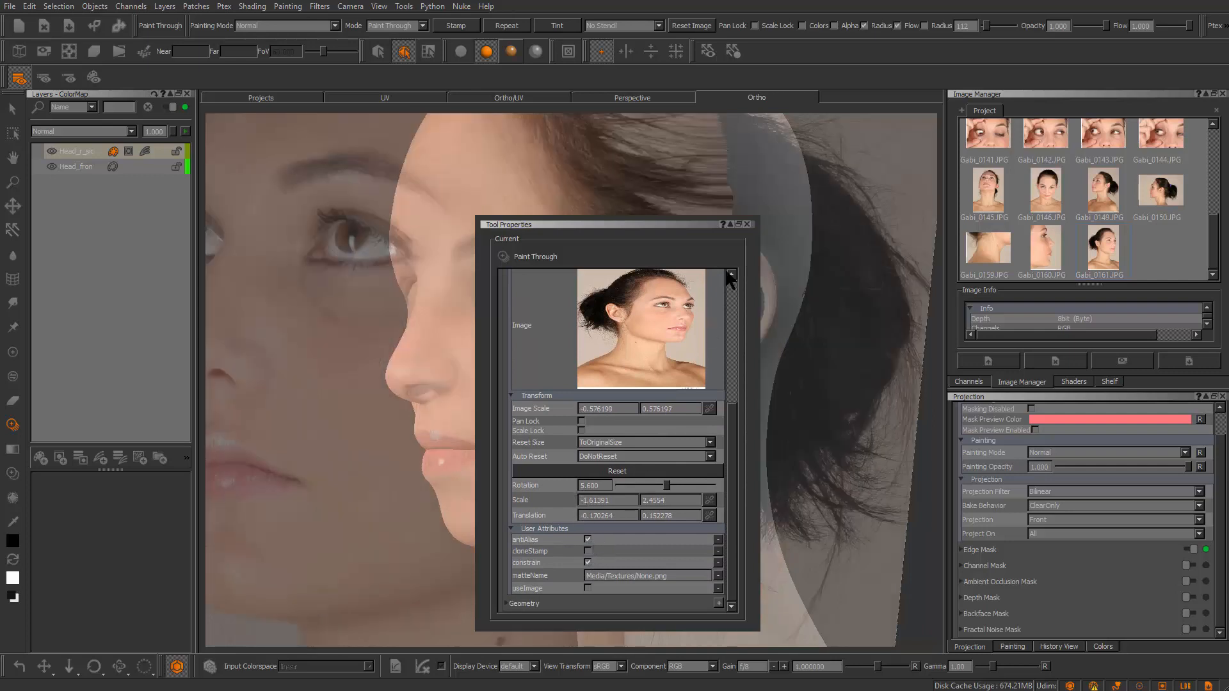
pyautogui.click(746, 224)
# Align the mirrored portrait with the head's left side and paint its skin through over the cheek, jaw and temple
pyautogui.moveTo(776, 401)
pyautogui.mouseDown(button='middle')
pyautogui.moveTo(691, 381)
pyautogui.moveTo(726, 448)
pyautogui.mouseUp(button='middle')
pyautogui.keyDown('alt'); pyautogui.moveTo(727, 448); pyautogui.dragTo(720, 450); pyautogui.keyUp('alt')
pyautogui.moveTo(523, 420)
pyautogui.keyDown('shift'); pyautogui.mouseDown()
pyautogui.moveTo(740, 434)
pyautogui.moveTo(741, 445)
pyautogui.mouseUp(); pyautogui.keyUp('shift')
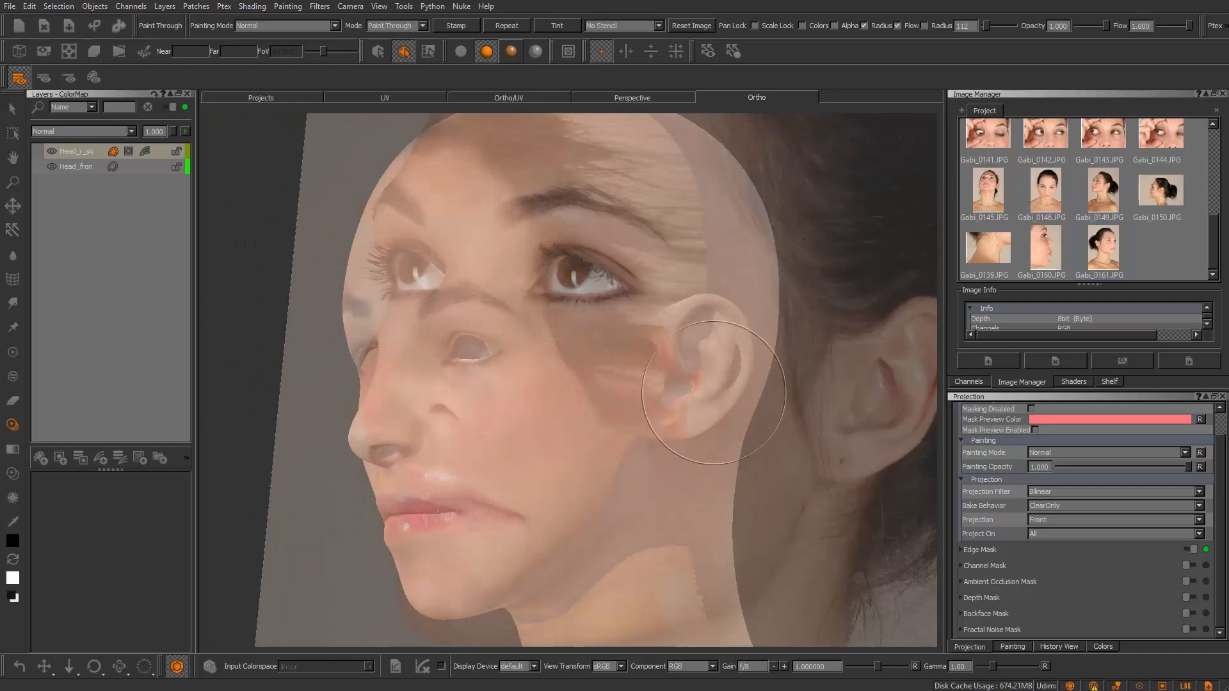
pyautogui.moveTo(723, 371)
pyautogui.keyDown('ctrl'); pyautogui.keyDown('shift'); pyautogui.mouseDown()
pyautogui.moveTo(589, 395)
pyautogui.moveTo(730, 379)
pyautogui.mouseUp(); pyautogui.keyUp('shift'); pyautogui.keyUp('ctrl')
pyautogui.keyDown('shift'); pyautogui.moveTo(745, 338); pyautogui.dragTo(607, 391); pyautogui.keyUp('shift')
pyautogui.keyDown('shift'); pyautogui.moveTo(727, 414); pyautogui.dragTo(727, 378); pyautogui.keyUp('shift')
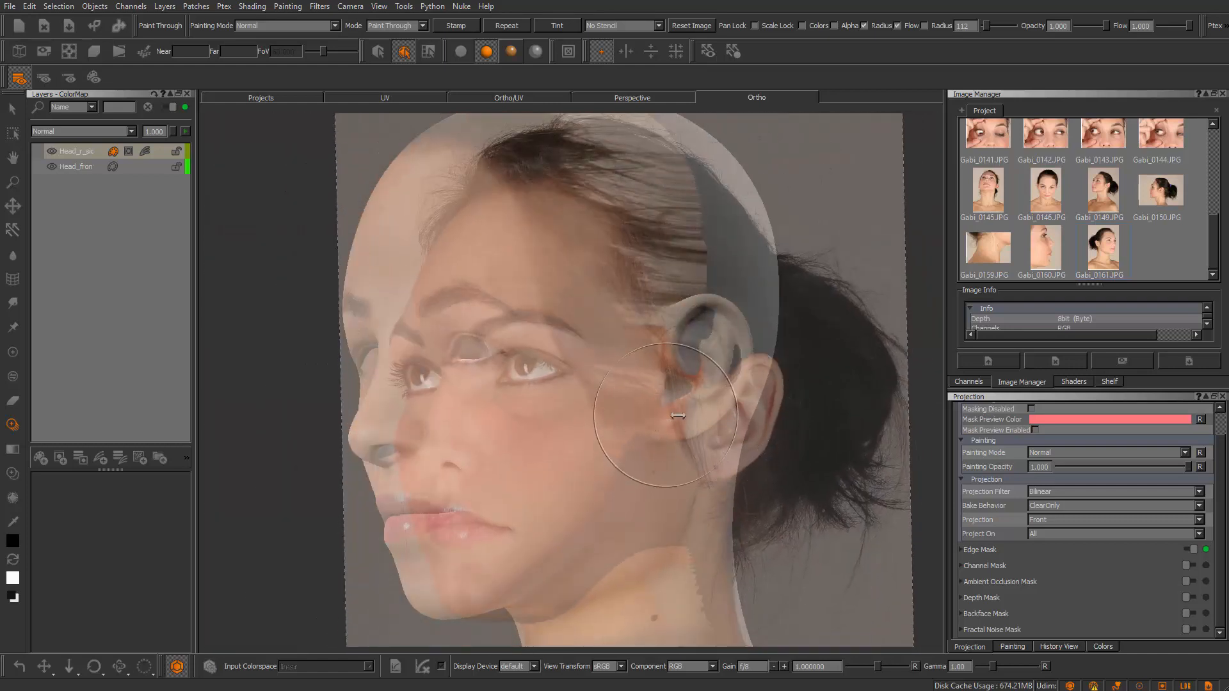
pyautogui.keyDown('ctrl'); pyautogui.keyDown('shift'); pyautogui.moveTo(665, 416); pyautogui.dragTo(627, 407); pyautogui.keyUp('shift'); pyautogui.keyUp('ctrl')
pyautogui.moveTo(669, 438)
pyautogui.keyDown('shift'); pyautogui.mouseDown()
pyautogui.moveTo(603, 417)
pyautogui.moveTo(644, 422)
pyautogui.mouseUp(); pyautogui.keyUp('shift')
pyautogui.moveTo(637, 402)
pyautogui.keyDown('shift'); pyautogui.mouseDown()
pyautogui.moveTo(605, 416)
pyautogui.moveTo(636, 428)
pyautogui.moveTo(603, 425)
pyautogui.mouseUp(); pyautogui.keyUp('shift')
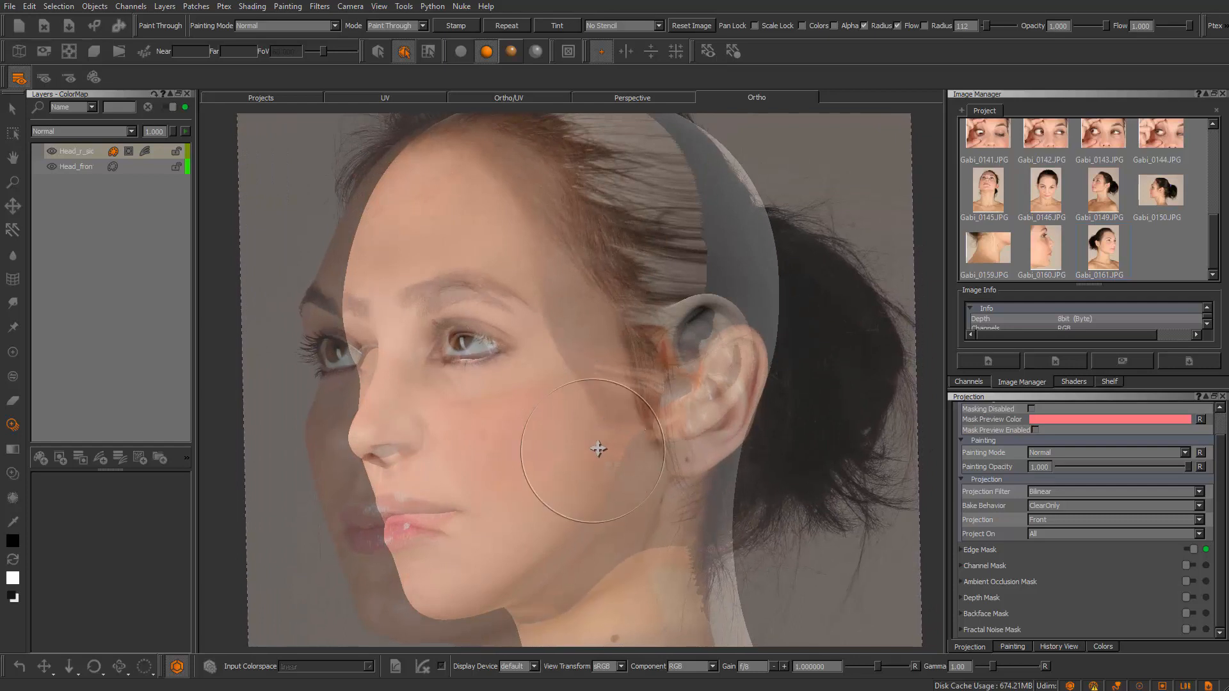
pyautogui.moveTo(525, 445); pyautogui.dragTo(523, 444)
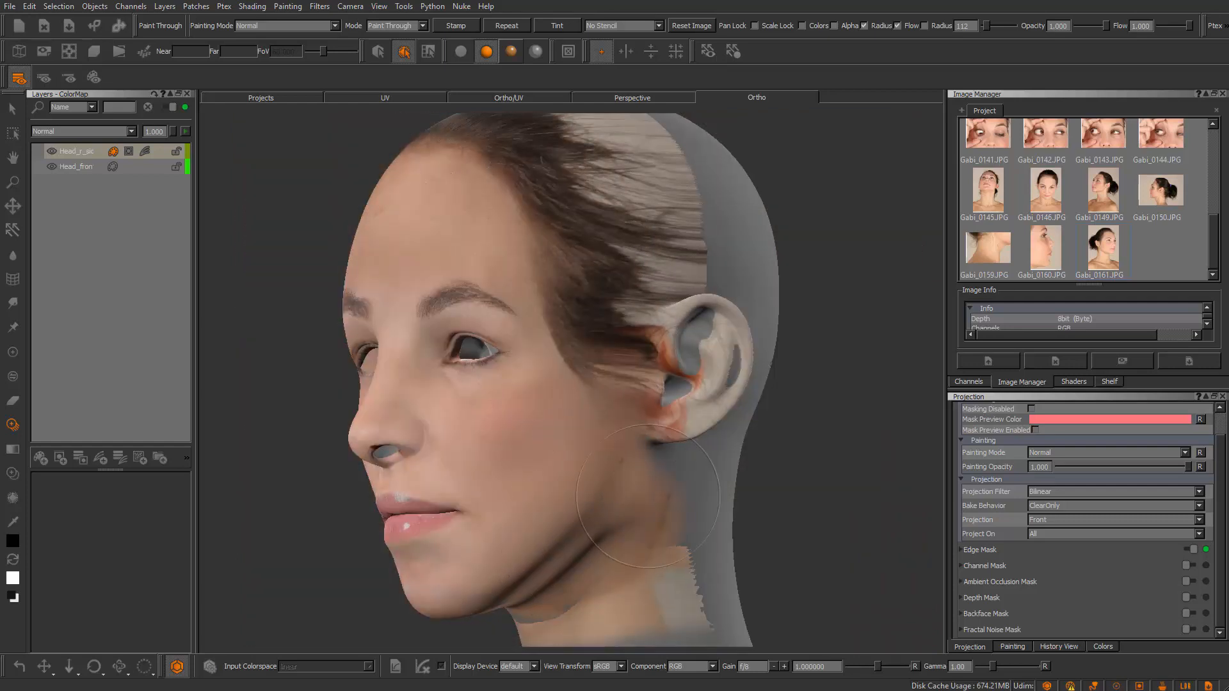
pyautogui.moveTo(589, 401)
pyautogui.mouseDown()
pyautogui.moveTo(573, 296)
pyautogui.moveTo(596, 308)
pyautogui.mouseUp()
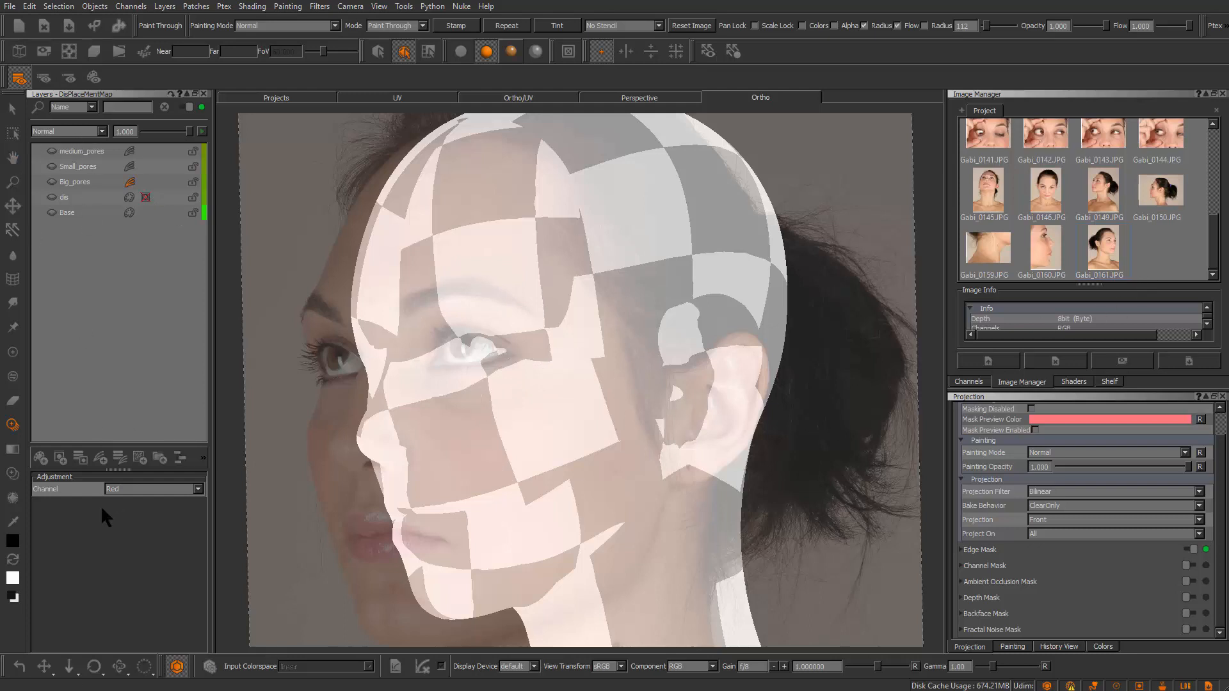
# Activate the ColorMap channel, set the Paint Through brush radius to 46 and compare the temple with and without the overlay
pyautogui.click(969, 382)
pyautogui.click(991, 110)
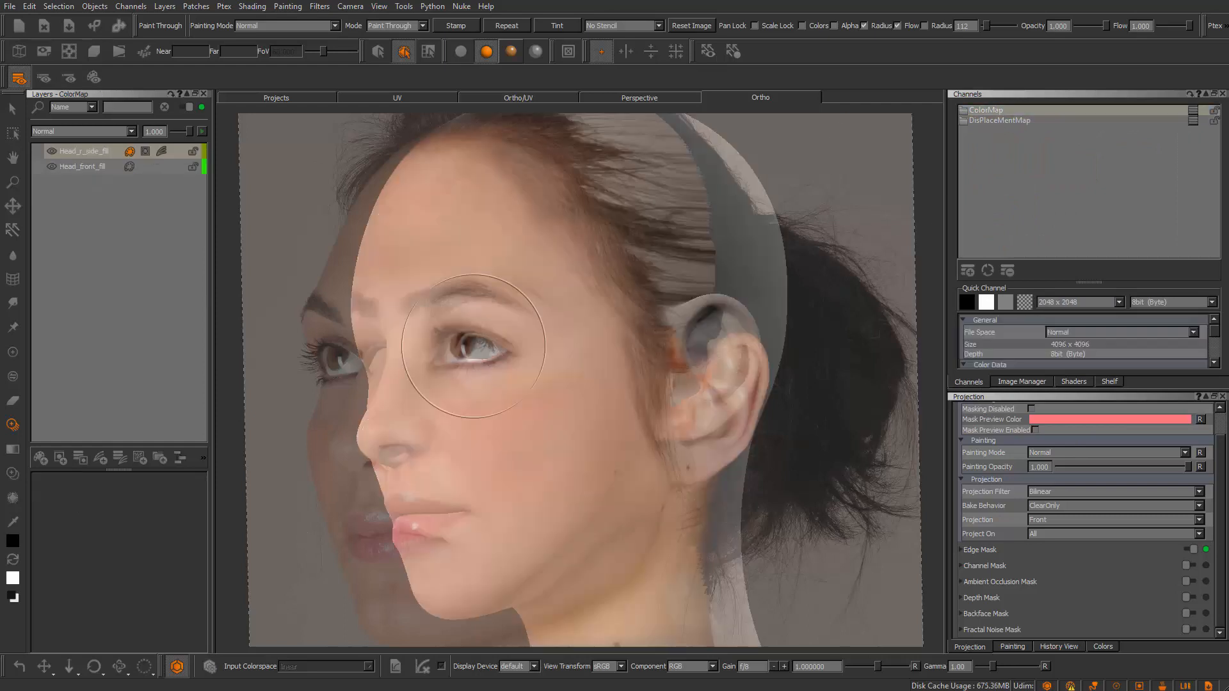
pyautogui.press("'")
pyautogui.press("'")
pyautogui.press('r')
pyautogui.moveTo(559, 308); pyautogui.dragTo(515, 308)
pyautogui.press("'")
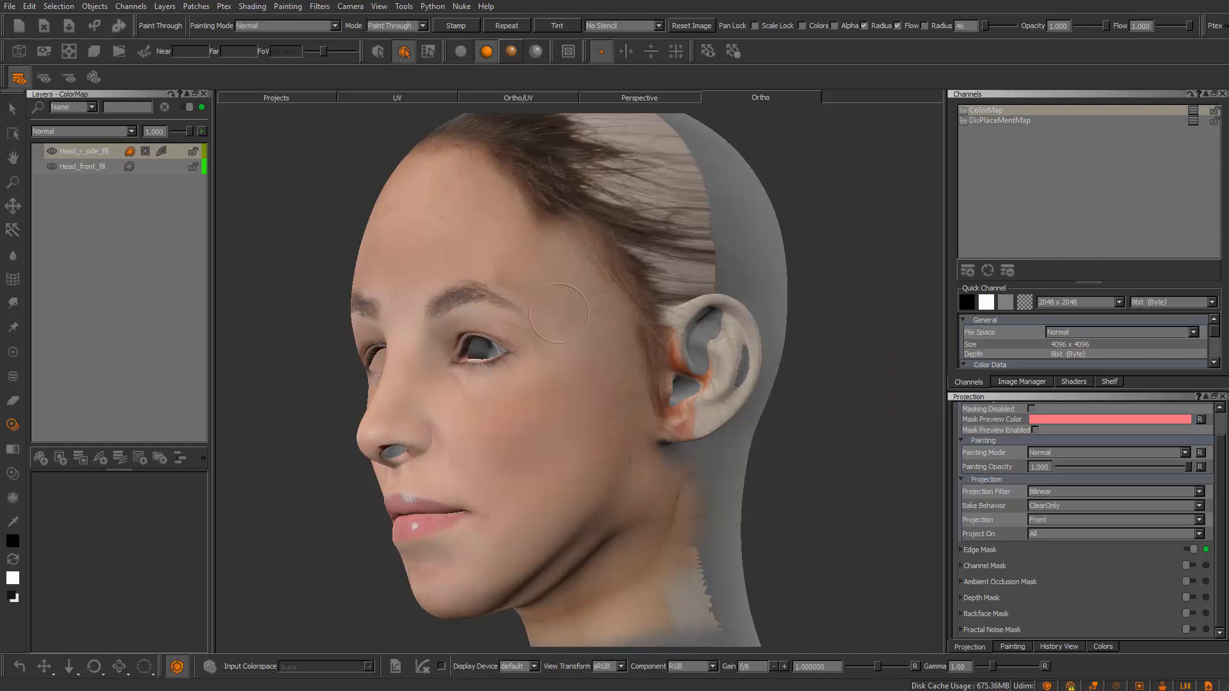
pyautogui.press("'")
pyautogui.press("'")
pyautogui.press("'")
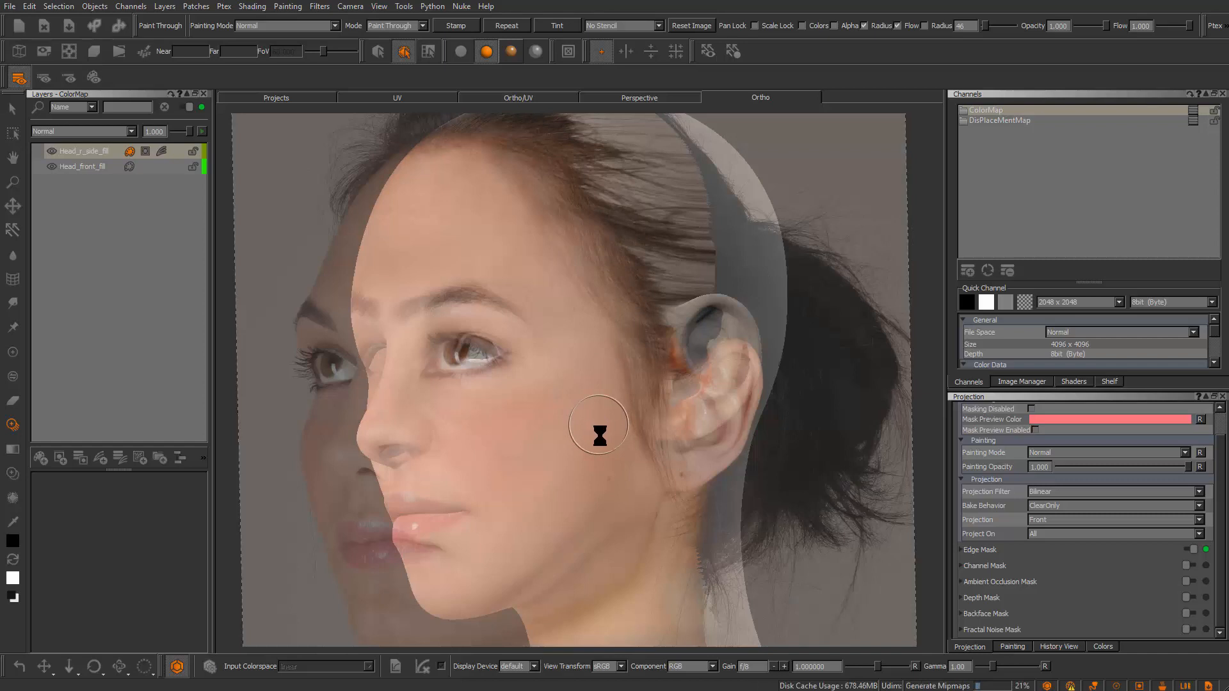
pyautogui.press("'")
# Set the mesh lighting to flat and check the projected skin on the right cheek and jaw
pyautogui.moveTo(576, 433)
pyautogui.mouseDown(button='middle')
pyautogui.moveTo(598, 381)
pyautogui.moveTo(680, 383)
pyautogui.moveTo(633, 373)
pyautogui.moveTo(883, 305)
pyautogui.moveTo(730, 384)
pyautogui.moveTo(748, 376)
pyautogui.moveTo(680, 329)
pyautogui.moveTo(598, 351)
pyautogui.moveTo(719, 302)
pyautogui.moveTo(647, 319)
pyautogui.moveTo(619, 347)
pyautogui.mouseUp(button='middle')
pyautogui.moveTo(619, 348); pyautogui.dragTo(649, 346, button='middle')
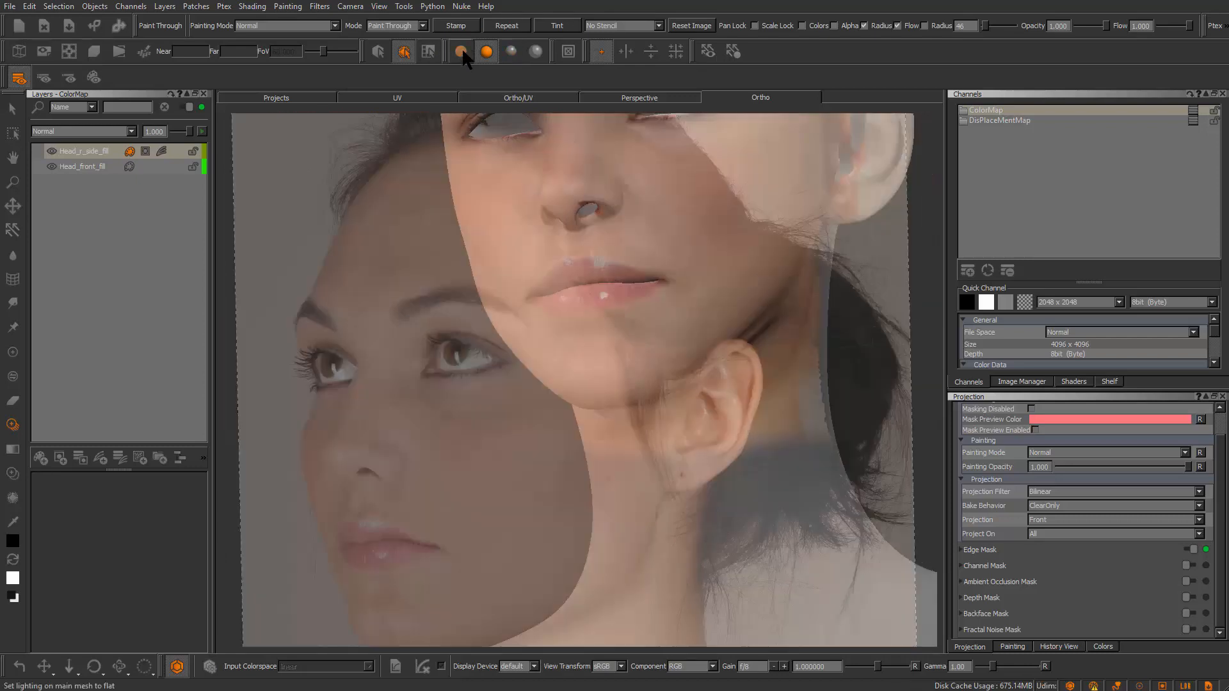
pyautogui.click(461, 51)
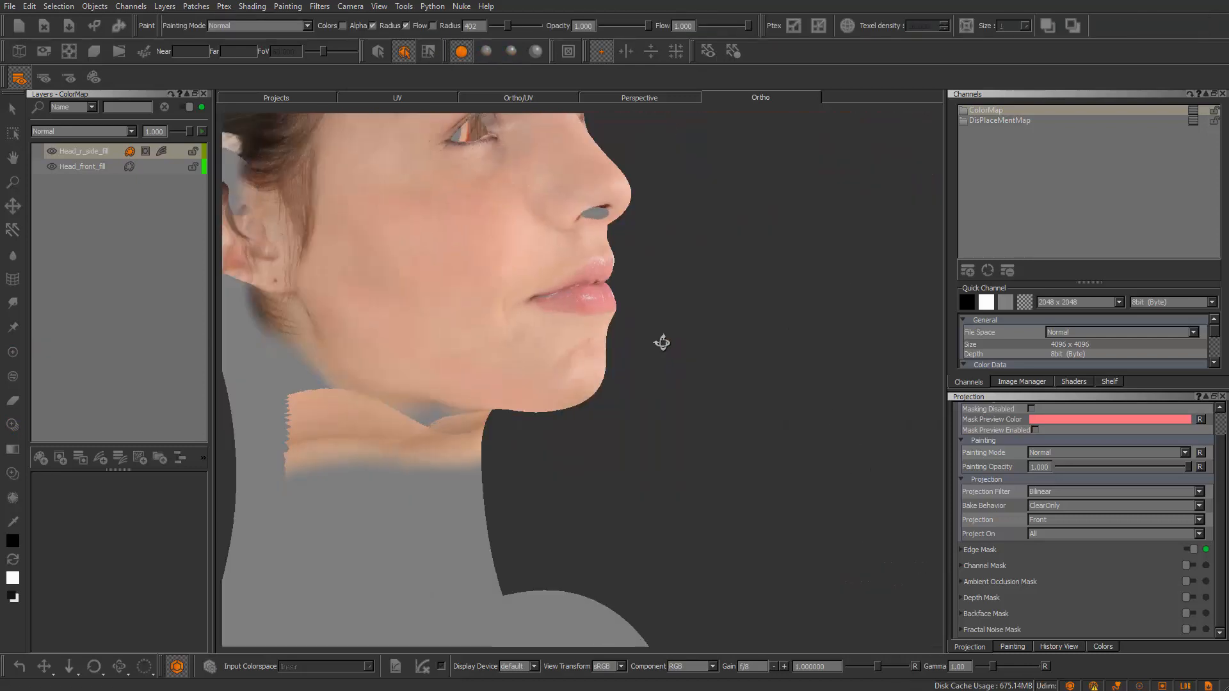
pyautogui.keyDown('alt'); pyautogui.moveTo(662, 343); pyautogui.dragTo(677, 499); pyautogui.keyUp('alt')
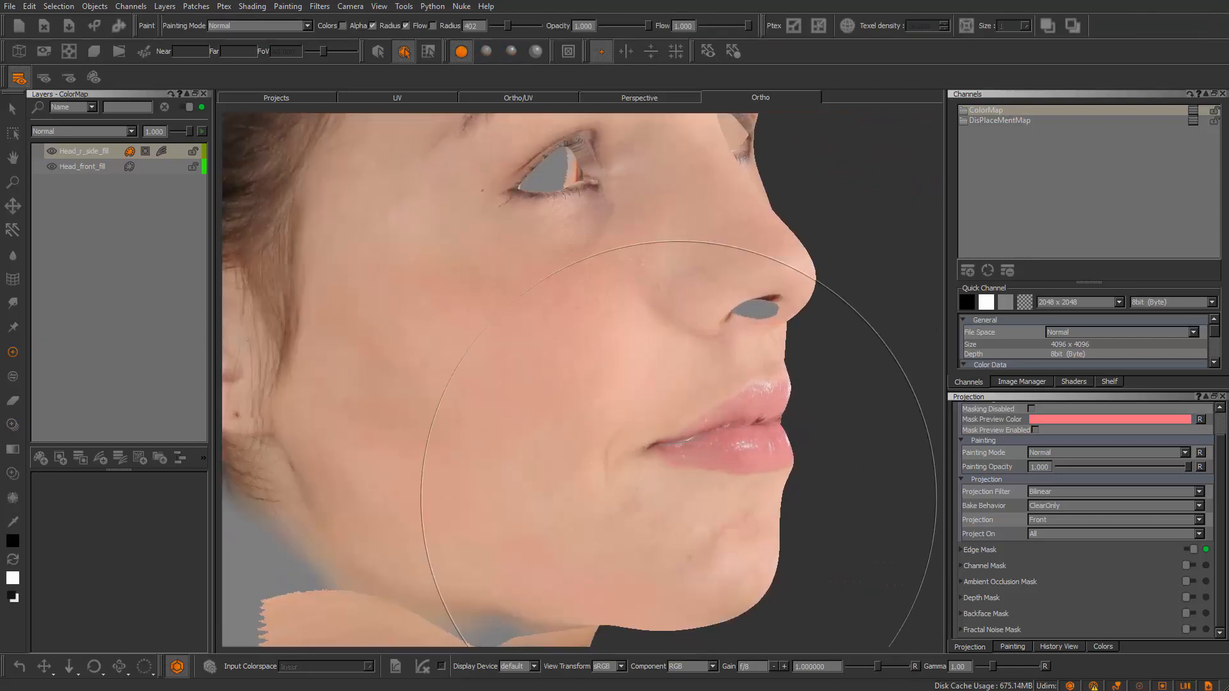
pyautogui.keyDown('alt'); pyautogui.moveTo(677, 499); pyautogui.dragTo(811, 371, button='middle'); pyautogui.keyUp('alt')
pyautogui.moveTo(811, 372)
pyautogui.keyDown('alt'); pyautogui.mouseDown()
pyautogui.moveTo(662, 212)
pyautogui.moveTo(643, 436)
pyautogui.moveTo(595, 329)
pyautogui.mouseUp(); pyautogui.keyUp('alt')
pyautogui.keyDown('alt'); pyautogui.moveTo(746, 398); pyautogui.dragTo(667, 318, button='right'); pyautogui.keyUp('alt')
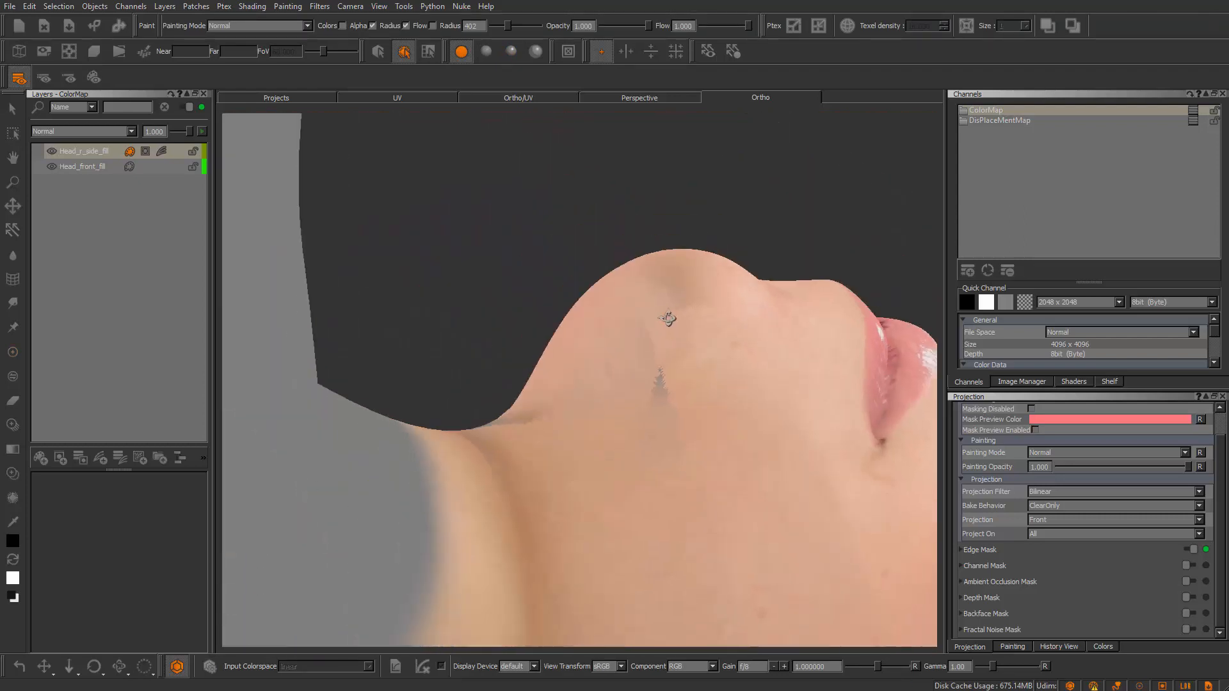
# Examine the projected skin under the chin, along the neck and around the left side of the head
pyautogui.keyDown('alt'); pyautogui.moveTo(658, 483); pyautogui.dragTo(620, 275, button='middle'); pyautogui.keyUp('alt')
pyautogui.keyDown('alt'); pyautogui.moveTo(627, 367); pyautogui.dragTo(619, 293, button='middle'); pyautogui.keyUp('alt')
pyautogui.keyDown('alt'); pyautogui.moveTo(619, 293); pyautogui.dragTo(652, 401, button='right'); pyautogui.keyUp('alt')
pyautogui.moveTo(652, 401)
pyautogui.keyDown('alt'); pyautogui.mouseDown()
pyautogui.moveTo(655, 271)
pyautogui.moveTo(651, 466)
pyautogui.moveTo(586, 327)
pyautogui.mouseUp(); pyautogui.keyUp('alt')
pyautogui.keyDown('alt'); pyautogui.moveTo(587, 327); pyautogui.dragTo(603, 259, button='right'); pyautogui.keyUp('alt')
pyautogui.keyDown('alt'); pyautogui.moveTo(604, 260); pyautogui.dragTo(635, 369, button='middle'); pyautogui.keyUp('alt')
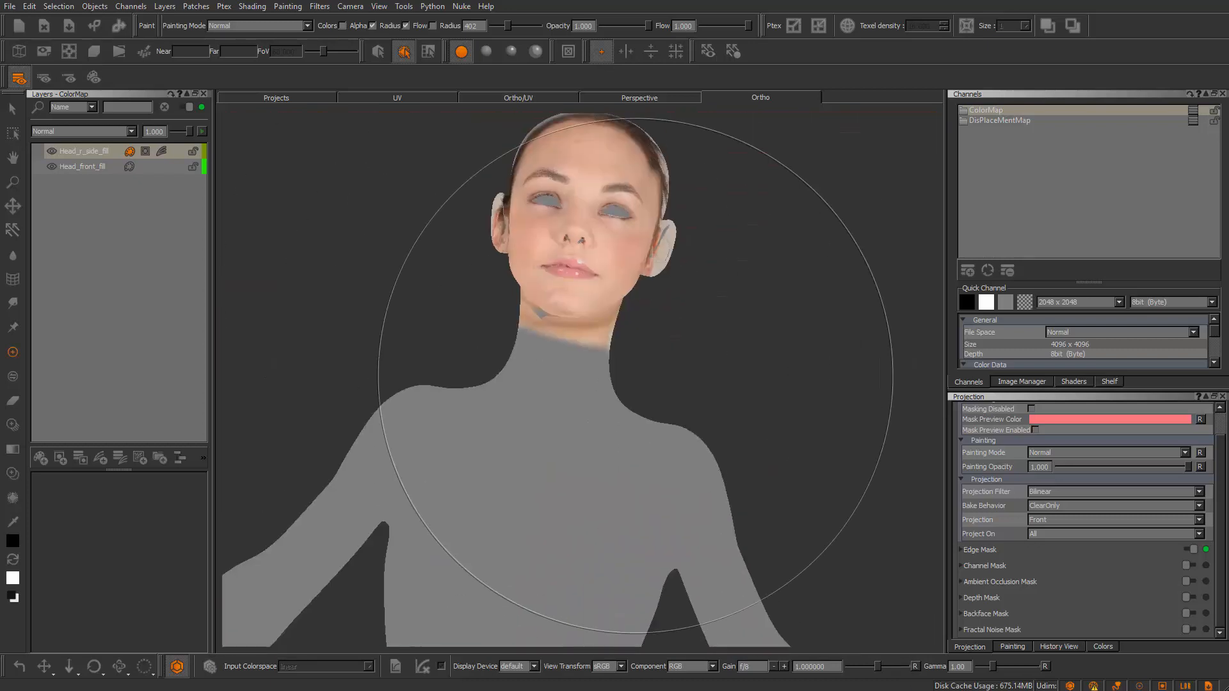
pyautogui.keyDown('alt'); pyautogui.moveTo(635, 369); pyautogui.dragTo(611, 409); pyautogui.keyUp('alt')
pyautogui.keyDown('alt'); pyautogui.moveTo(611, 410); pyautogui.dragTo(704, 563, button='right'); pyautogui.keyUp('alt')
pyautogui.keyDown('alt'); pyautogui.moveTo(704, 422); pyautogui.dragTo(697, 386); pyautogui.keyUp('alt')
pyautogui.keyDown('alt'); pyautogui.moveTo(697, 387); pyautogui.dragTo(801, 301, button='middle'); pyautogui.keyUp('alt')
pyautogui.keyDown('alt'); pyautogui.moveTo(800, 301); pyautogui.dragTo(732, 435, button='right'); pyautogui.keyUp('alt')
pyautogui.keyDown('alt'); pyautogui.moveTo(731, 435); pyautogui.dragTo(624, 429); pyautogui.keyUp('alt')
pyautogui.keyDown('alt'); pyautogui.moveTo(624, 429); pyautogui.dragTo(590, 336, button='right'); pyautogui.keyUp('alt')
pyautogui.keyDown('alt'); pyautogui.moveTo(590, 336); pyautogui.dragTo(540, 436, button='middle'); pyautogui.keyUp('alt')
pyautogui.keyDown('alt'); pyautogui.moveTo(627, 419); pyautogui.dragTo(540, 425); pyautogui.keyUp('alt')
pyautogui.keyDown('alt'); pyautogui.moveTo(540, 425); pyautogui.dragTo(448, 442, button='middle'); pyautogui.keyUp('alt')
pyautogui.keyDown('alt'); pyautogui.moveTo(544, 430); pyautogui.dragTo(528, 384); pyautogui.keyUp('alt')
pyautogui.keyDown('alt'); pyautogui.moveTo(528, 384); pyautogui.dragTo(461, 414, button='middle'); pyautogui.keyUp('alt')
pyautogui.keyDown('alt'); pyautogui.moveTo(462, 414); pyautogui.dragTo(646, 394); pyautogui.keyUp('alt')
# Load the neck photo Gabi_0159.JPG from the project images as the Paint Through source
pyautogui.click(1024, 382)
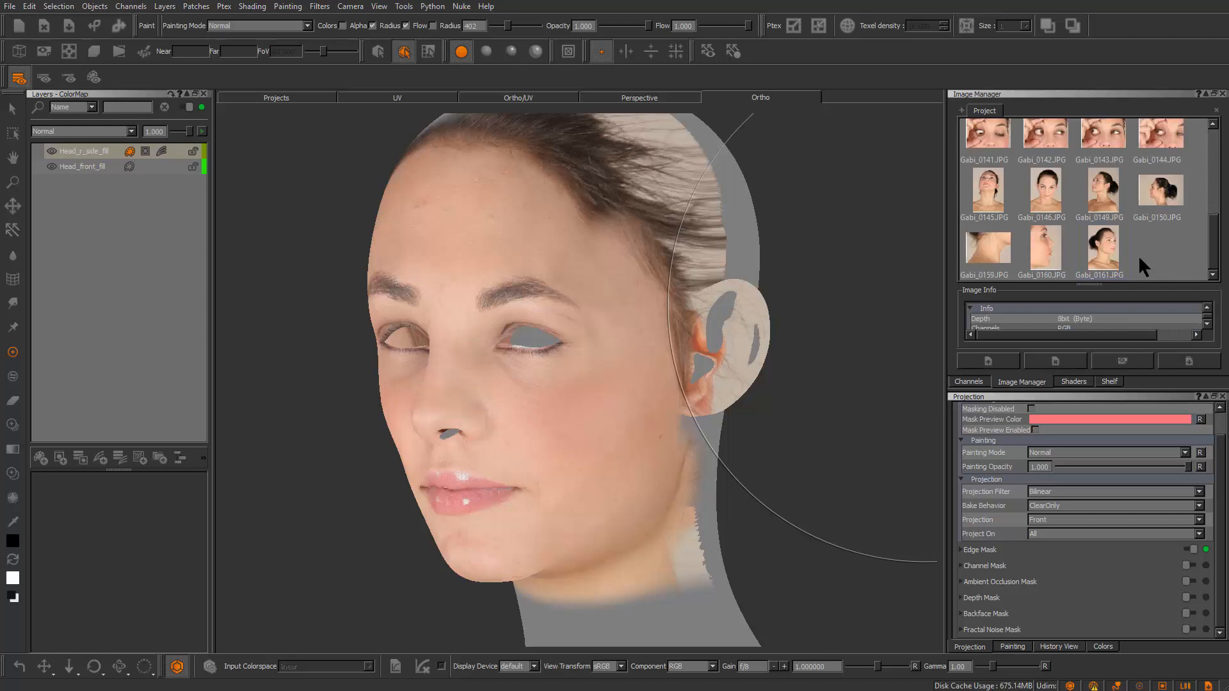
pyautogui.keyDown('alt'); pyautogui.moveTo(918, 261); pyautogui.dragTo(937, 321, button='middle'); pyautogui.keyUp('alt')
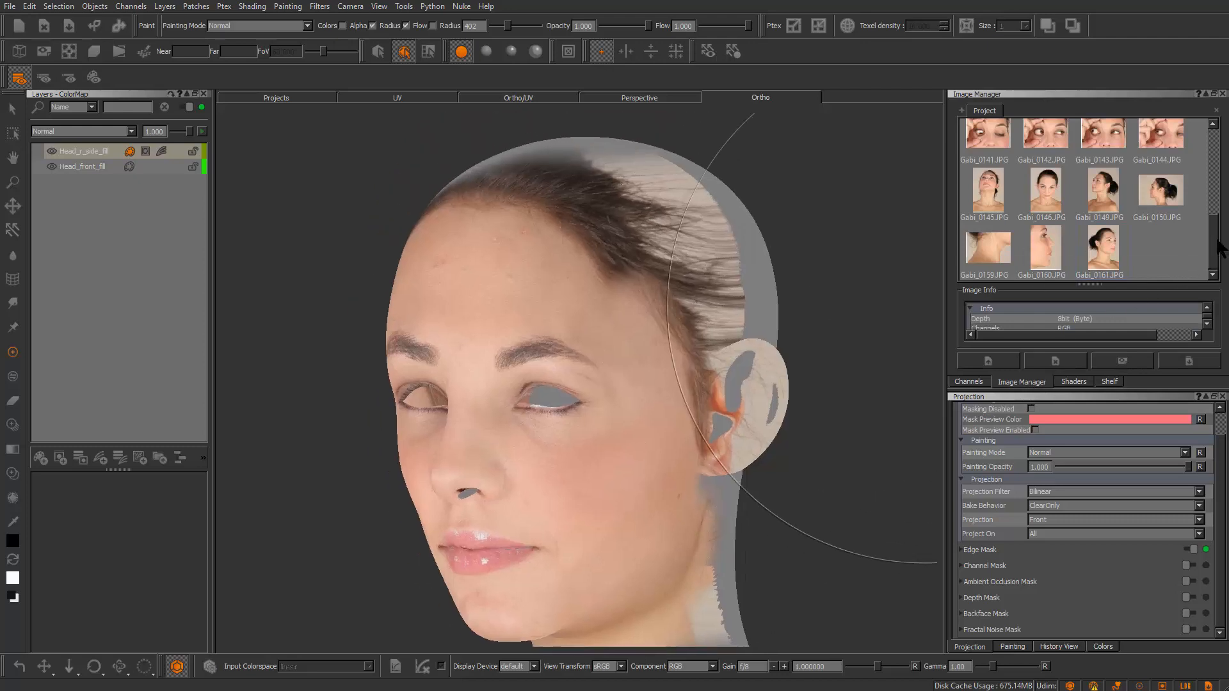
pyautogui.moveTo(1217, 235)
pyautogui.mouseDown()
pyautogui.moveTo(1217, 162)
pyautogui.moveTo(1222, 246)
pyautogui.mouseUp()
pyautogui.keyDown('alt'); pyautogui.moveTo(817, 342); pyautogui.dragTo(810, 395, button='middle'); pyautogui.keyUp('alt')
pyautogui.keyDown('alt'); pyautogui.moveTo(806, 346); pyautogui.dragTo(810, 378); pyautogui.keyUp('alt')
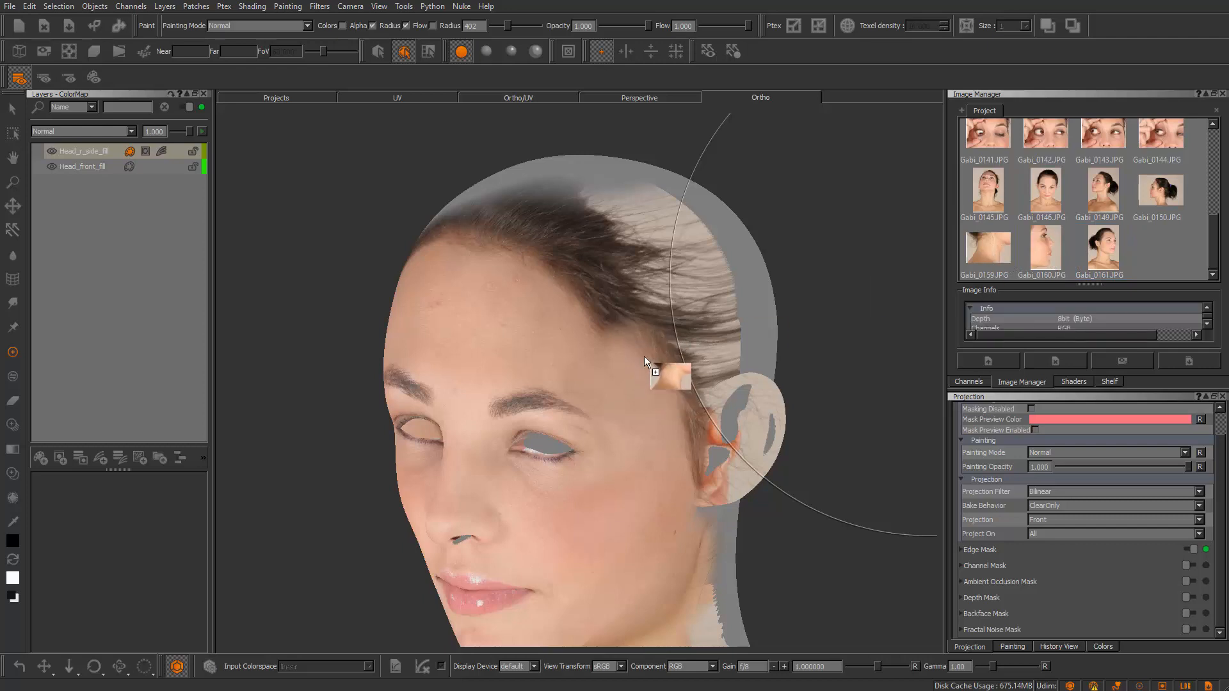
pyautogui.moveTo(645, 357); pyautogui.dragTo(645, 360)
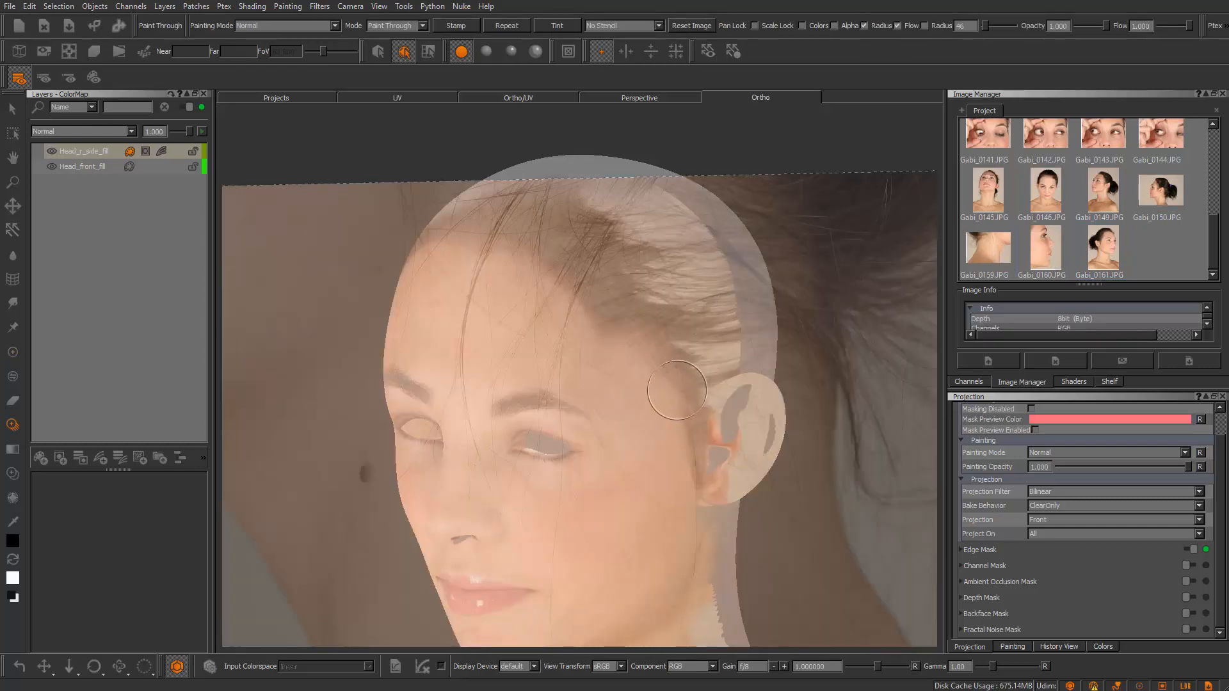
# Flip the neck photo back horizontally by setting its horizontal scale to 1.91908
pyautogui.press('o')
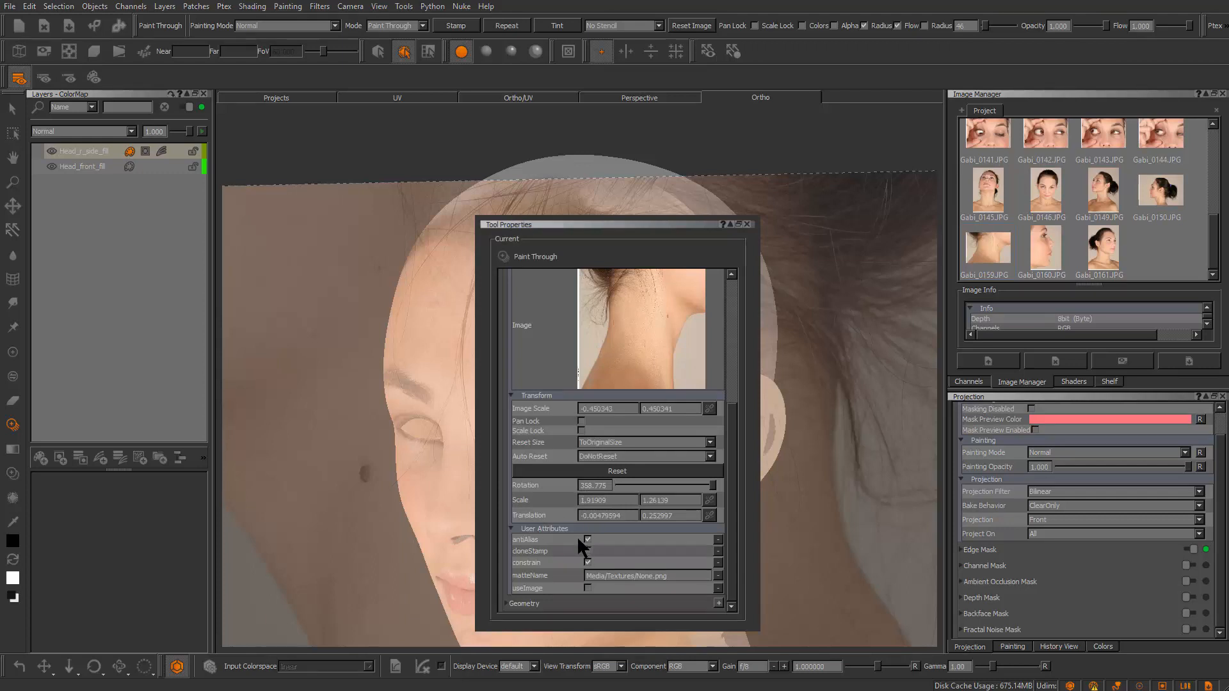
pyautogui.press('Return')
pyautogui.click(748, 224)
# Rotate and position the neck photo over the forehead and hairline, try a Paint Through stroke there and undo it
pyautogui.keyDown('alt'); pyautogui.moveTo(760, 376); pyautogui.dragTo(718, 384, button='right'); pyautogui.keyUp('alt')
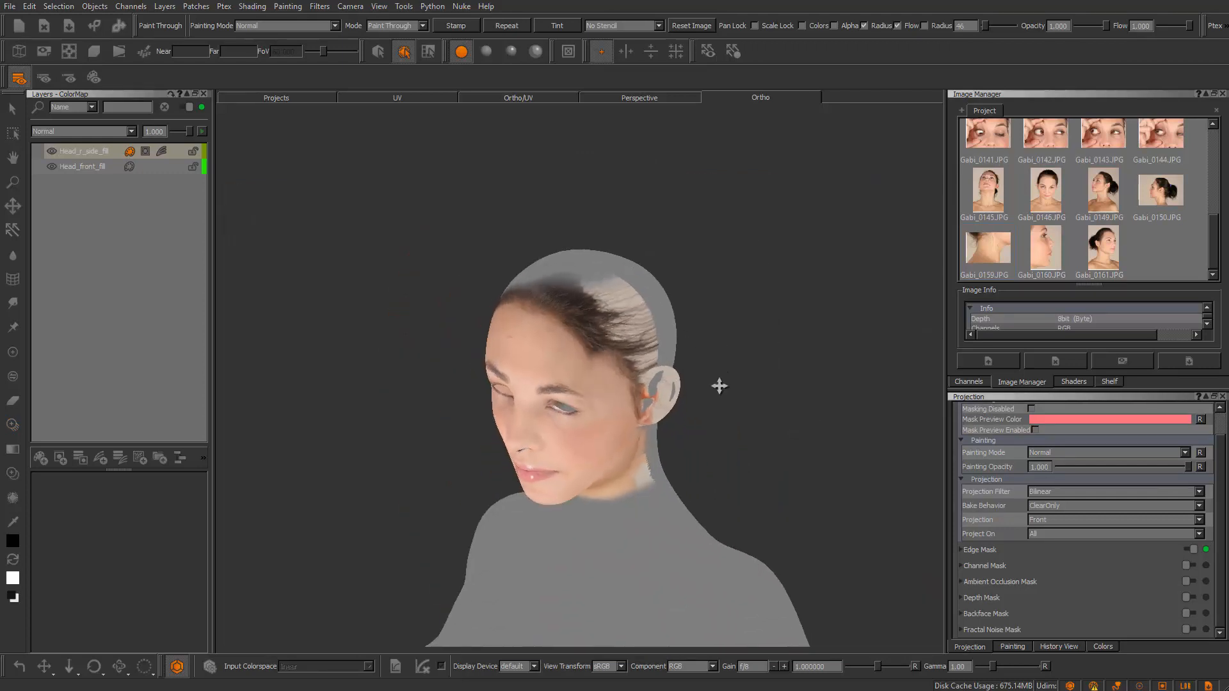
pyautogui.keyDown('alt'); pyautogui.moveTo(718, 384); pyautogui.dragTo(703, 471); pyautogui.keyUp('alt')
pyautogui.keyDown('alt'); pyautogui.moveTo(702, 470); pyautogui.dragTo(729, 474, button='right'); pyautogui.keyUp('alt')
pyautogui.moveTo(729, 474)
pyautogui.keyDown('shift'); pyautogui.mouseDown()
pyautogui.moveTo(675, 197)
pyautogui.moveTo(583, 199)
pyautogui.mouseUp(); pyautogui.keyUp('shift')
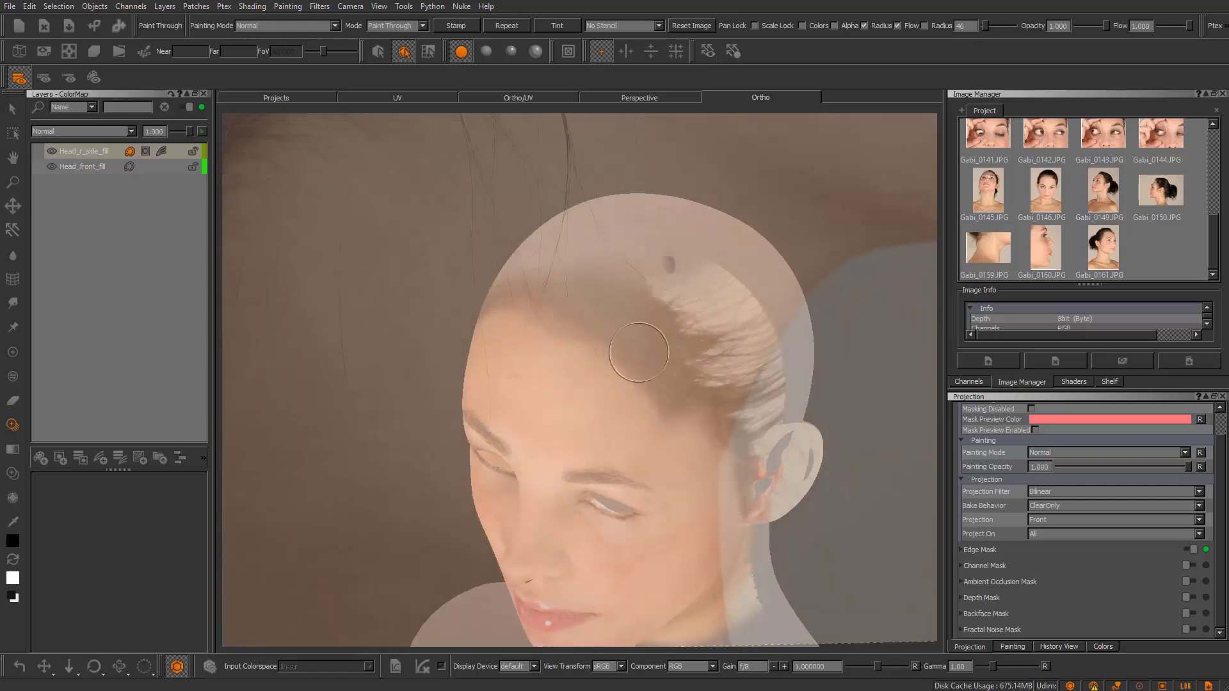
pyautogui.moveTo(526, 429)
pyautogui.keyDown('ctrl'); pyautogui.mouseDown()
pyautogui.moveTo(628, 477)
pyautogui.moveTo(404, 372)
pyautogui.moveTo(384, 395)
pyautogui.moveTo(600, 441)
pyautogui.mouseUp(); pyautogui.keyUp('ctrl')
pyautogui.keyDown('alt'); pyautogui.moveTo(600, 442); pyautogui.dragTo(566, 393, button='middle'); pyautogui.keyUp('alt')
pyautogui.keyDown('alt'); pyautogui.moveTo(566, 393); pyautogui.dragTo(597, 349, button='right'); pyautogui.keyUp('alt')
pyautogui.keyDown('shift'); pyautogui.moveTo(597, 349); pyautogui.dragTo(757, 237); pyautogui.keyUp('shift')
pyautogui.keyDown('shift'); pyautogui.moveTo(636, 288); pyautogui.dragTo(691, 247); pyautogui.keyUp('shift')
pyautogui.moveTo(617, 267)
pyautogui.keyDown('ctrl'); pyautogui.mouseDown()
pyautogui.moveTo(615, 254)
pyautogui.moveTo(688, 259)
pyautogui.mouseUp(); pyautogui.keyUp('ctrl')
pyautogui.keyDown('alt'); pyautogui.moveTo(622, 280); pyautogui.dragTo(620, 303, button='middle'); pyautogui.keyUp('alt')
pyautogui.keyDown('alt'); pyautogui.moveTo(621, 303); pyautogui.dragTo(637, 356, button='right'); pyautogui.keyUp('alt')
pyautogui.moveTo(594, 264)
pyautogui.mouseDown()
pyautogui.moveTo(548, 244)
pyautogui.moveTo(581, 273)
pyautogui.mouseUp()
pyautogui.hotkey('ctrl', 'z')
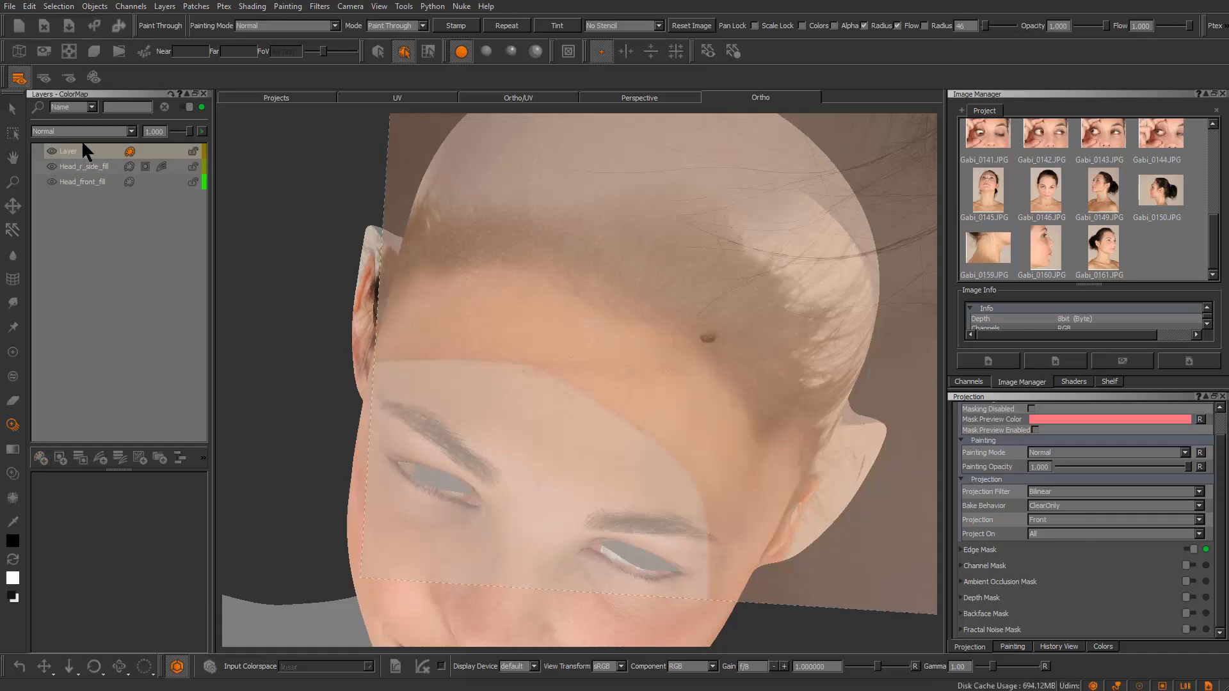
# Name the new top layer head_back_fill and set the Paint Through brush radius to 174
pyautogui.write('hai')
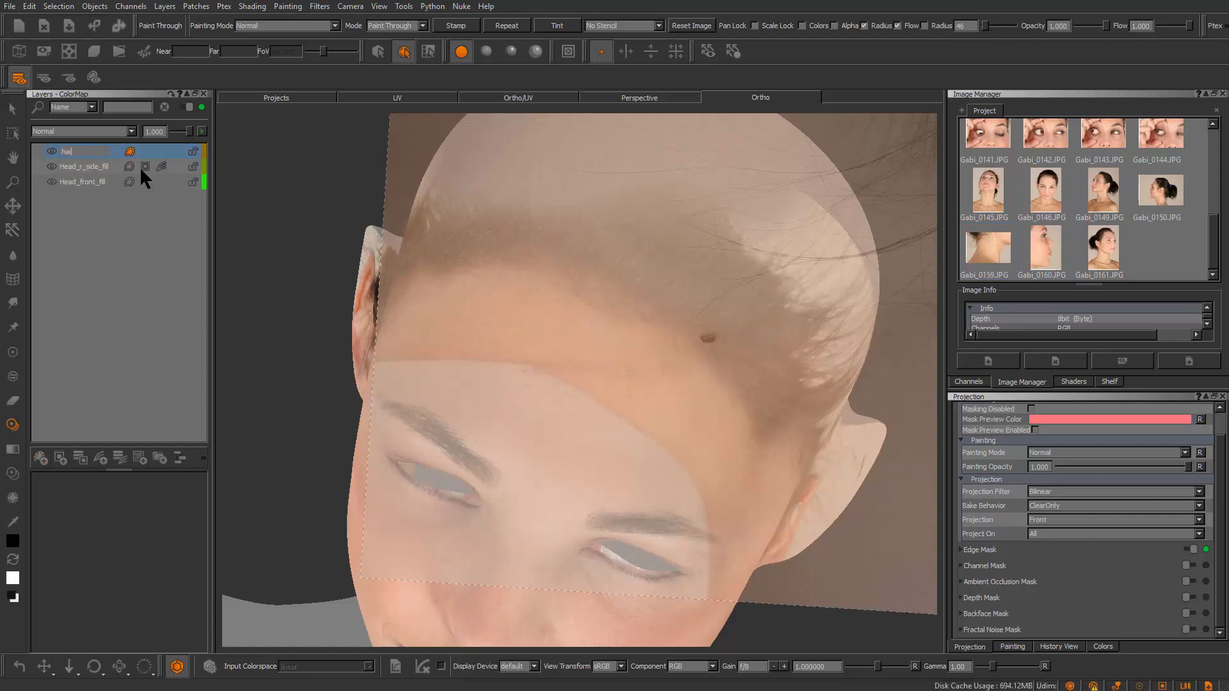
pyautogui.write('r')
pyautogui.press('BackSpace')
pyautogui.press('BackSpace')
pyautogui.press('BackSpace')
pyautogui.press('BackSpace')
pyautogui.write('he\\a')
pyautogui.press('BackSpace')
pyautogui.write('ad_back_fill')
pyautogui.moveTo(511, 386)
pyautogui.mouseDown()
pyautogui.moveTo(592, 406)
pyautogui.moveTo(615, 398)
pyautogui.moveTo(601, 320)
pyautogui.moveTo(650, 314)
pyautogui.moveTo(565, 439)
pyautogui.moveTo(633, 439)
pyautogui.moveTo(656, 405)
pyautogui.mouseUp()
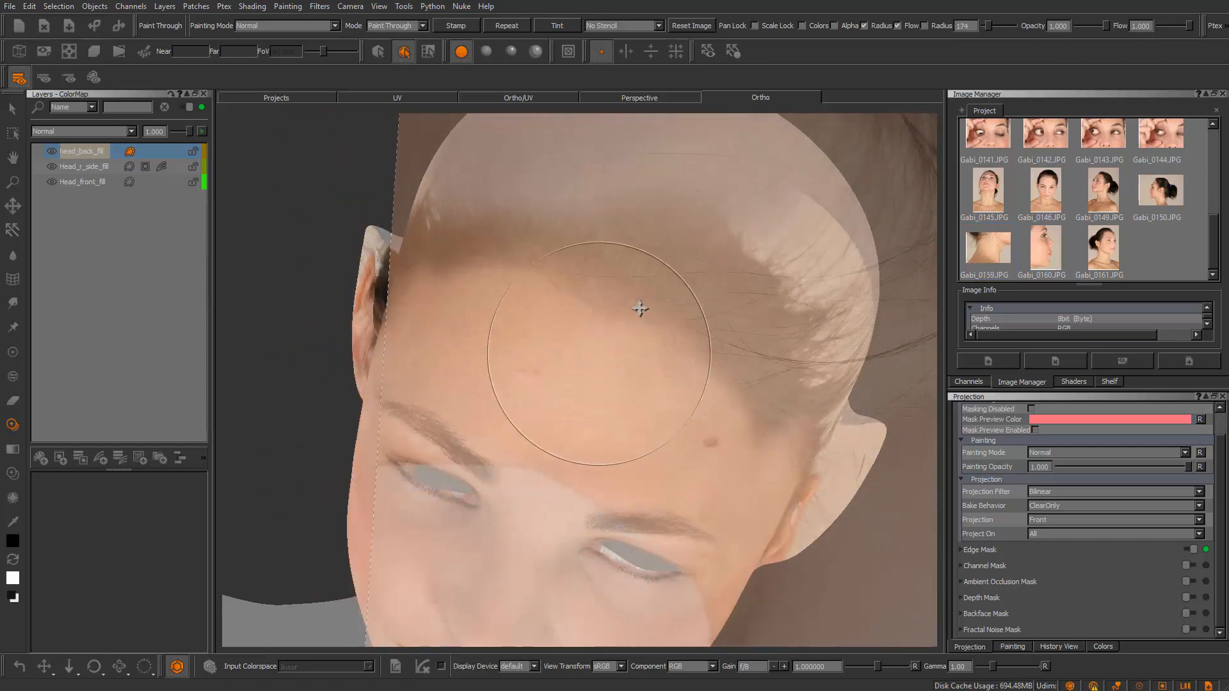
# Try painting the neck photo's skin through across the forehead and hairline, undo the stroke and reposition the photo
pyautogui.moveTo(642, 310); pyautogui.dragTo(620, 349)
pyautogui.keyDown('alt'); pyautogui.moveTo(619, 348); pyautogui.dragTo(563, 372, button='middle'); pyautogui.keyUp('alt')
pyautogui.moveTo(541, 355)
pyautogui.mouseDown()
pyautogui.moveTo(513, 327)
pyautogui.moveTo(453, 322)
pyautogui.moveTo(640, 378)
pyautogui.moveTo(750, 506)
pyautogui.mouseUp()
pyautogui.hotkey('ctrl', 'z')
pyautogui.keyDown('alt'); pyautogui.moveTo(789, 422); pyautogui.dragTo(765, 414, button='middle'); pyautogui.keyUp('alt')
pyautogui.keyDown('alt'); pyautogui.moveTo(766, 414); pyautogui.dragTo(699, 318, button='right'); pyautogui.keyUp('alt')
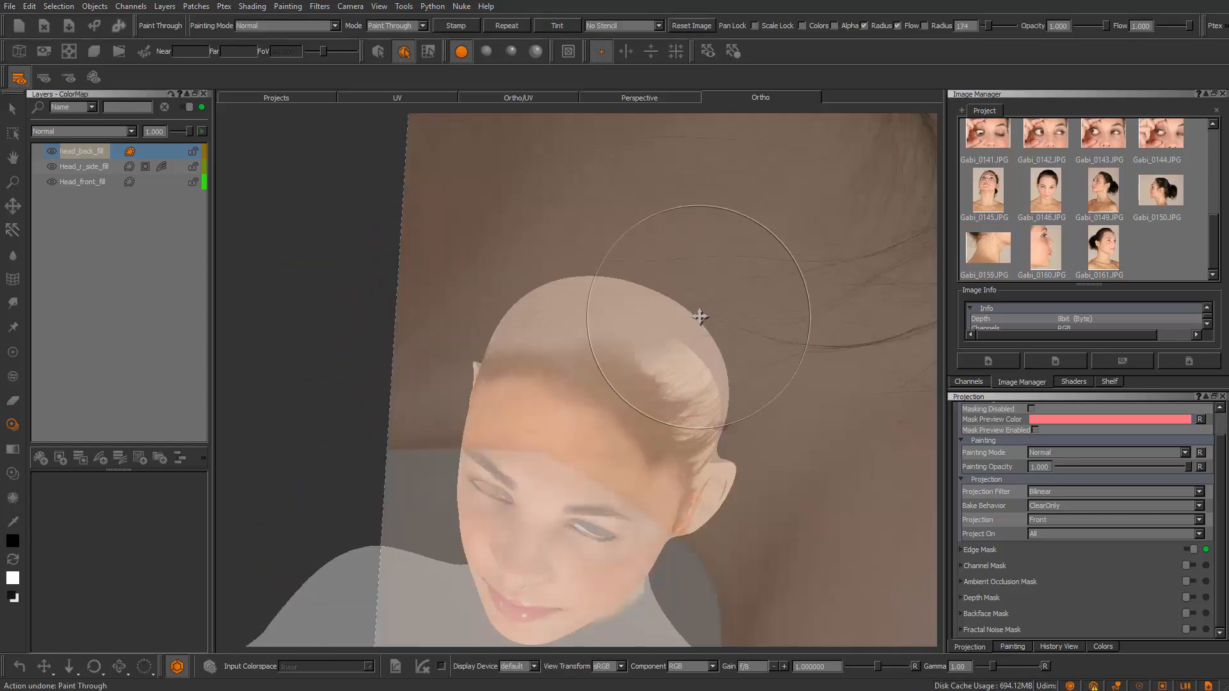
pyautogui.moveTo(698, 317)
pyautogui.keyDown('shift'); pyautogui.mouseDown()
pyautogui.moveTo(491, 439)
pyautogui.moveTo(585, 309)
pyautogui.moveTo(478, 333)
pyautogui.mouseUp(); pyautogui.keyUp('shift')
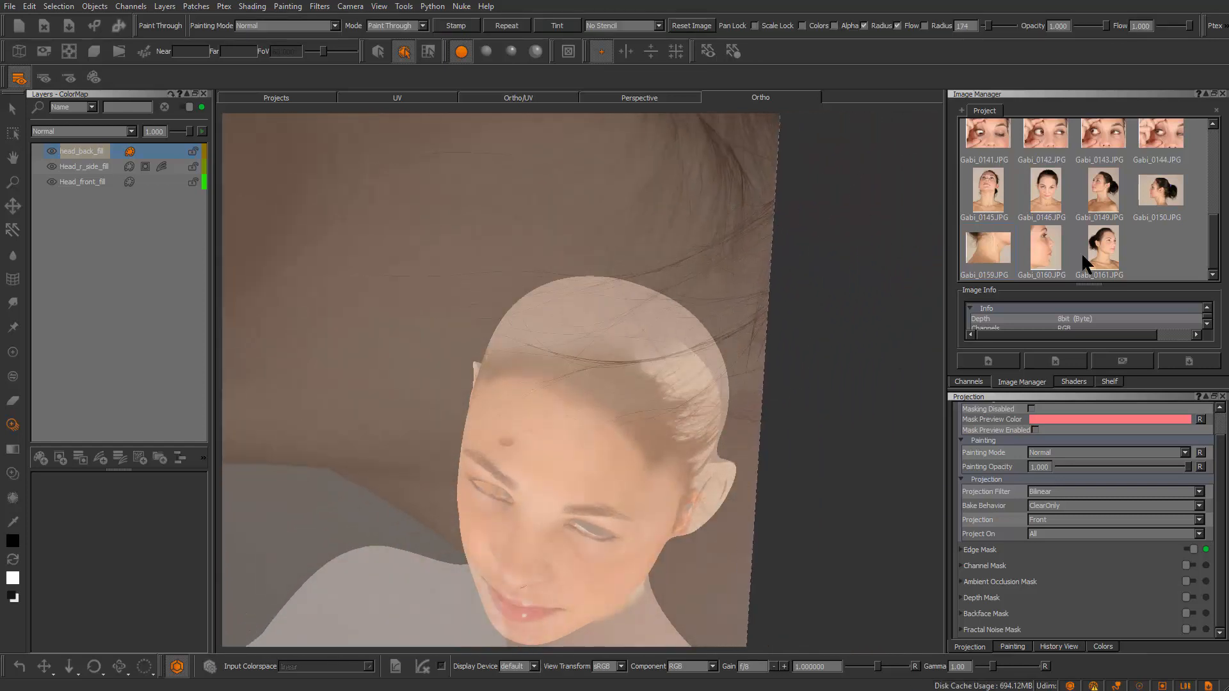
# Load the profile photo Gabi_0160.JPG into Paint Through and rotate and position its cheek skin over the top of the head
pyautogui.moveTo(613, 361); pyautogui.dragTo(621, 389)
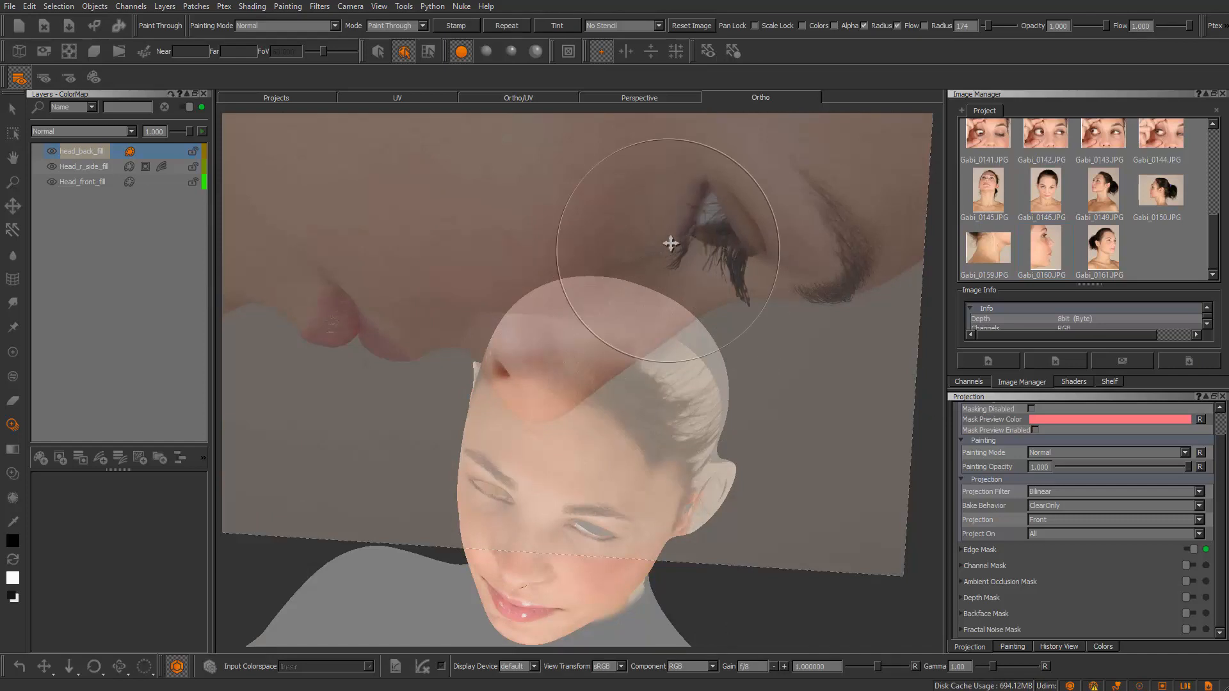
pyautogui.keyDown('shift'); pyautogui.moveTo(670, 243); pyautogui.dragTo(743, 579); pyautogui.keyUp('shift')
pyautogui.moveTo(500, 458)
pyautogui.keyDown('ctrl'); pyautogui.mouseDown()
pyautogui.moveTo(414, 472)
pyautogui.moveTo(368, 595)
pyautogui.mouseUp(); pyautogui.keyUp('ctrl')
pyautogui.keyDown('ctrl'); pyautogui.moveTo(458, 447); pyautogui.dragTo(375, 589); pyautogui.keyUp('ctrl')
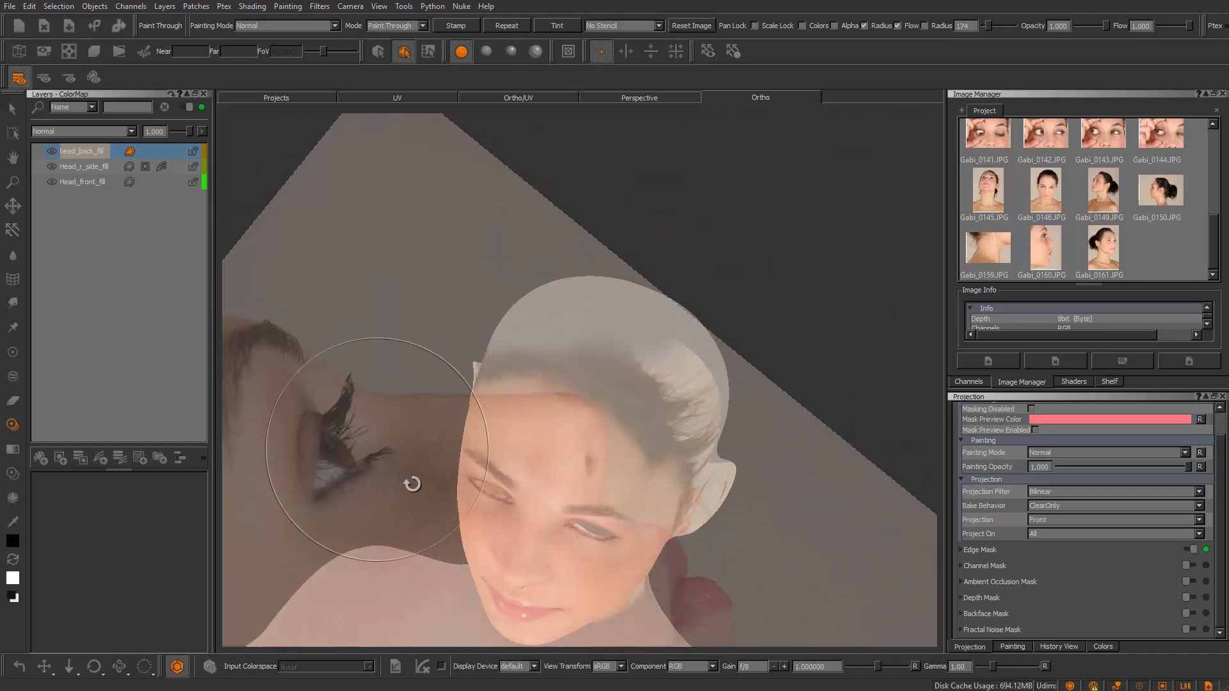
pyautogui.moveTo(587, 545)
pyautogui.keyDown('alt'); pyautogui.mouseDown(button='middle')
pyautogui.moveTo(651, 502)
pyautogui.moveTo(653, 473)
pyautogui.mouseUp(button='middle'); pyautogui.keyUp('alt')
pyautogui.keyDown('alt'); pyautogui.moveTo(615, 476); pyautogui.dragTo(678, 480, button='right'); pyautogui.keyUp('alt')
pyautogui.moveTo(620, 472)
pyautogui.keyDown('shift'); pyautogui.mouseDown()
pyautogui.moveTo(730, 241)
pyautogui.moveTo(759, 219)
pyautogui.mouseUp(); pyautogui.keyUp('shift')
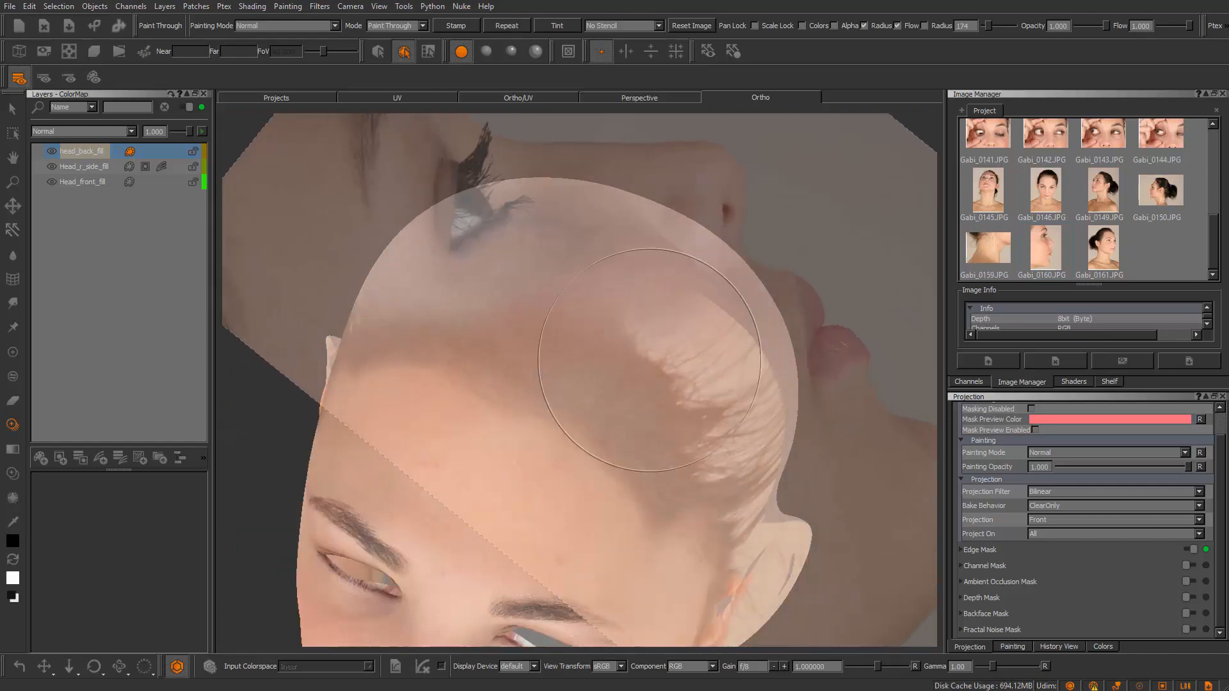
# Paint the profile photo's cheek skin through over the hairline and front of the scalp, and bake the strokes
pyautogui.moveTo(650, 360)
pyautogui.mouseDown()
pyautogui.moveTo(576, 384)
pyautogui.moveTo(664, 487)
pyautogui.mouseUp()
pyautogui.moveTo(606, 435)
pyautogui.mouseDown()
pyautogui.moveTo(575, 409)
pyautogui.moveTo(696, 426)
pyautogui.mouseUp()
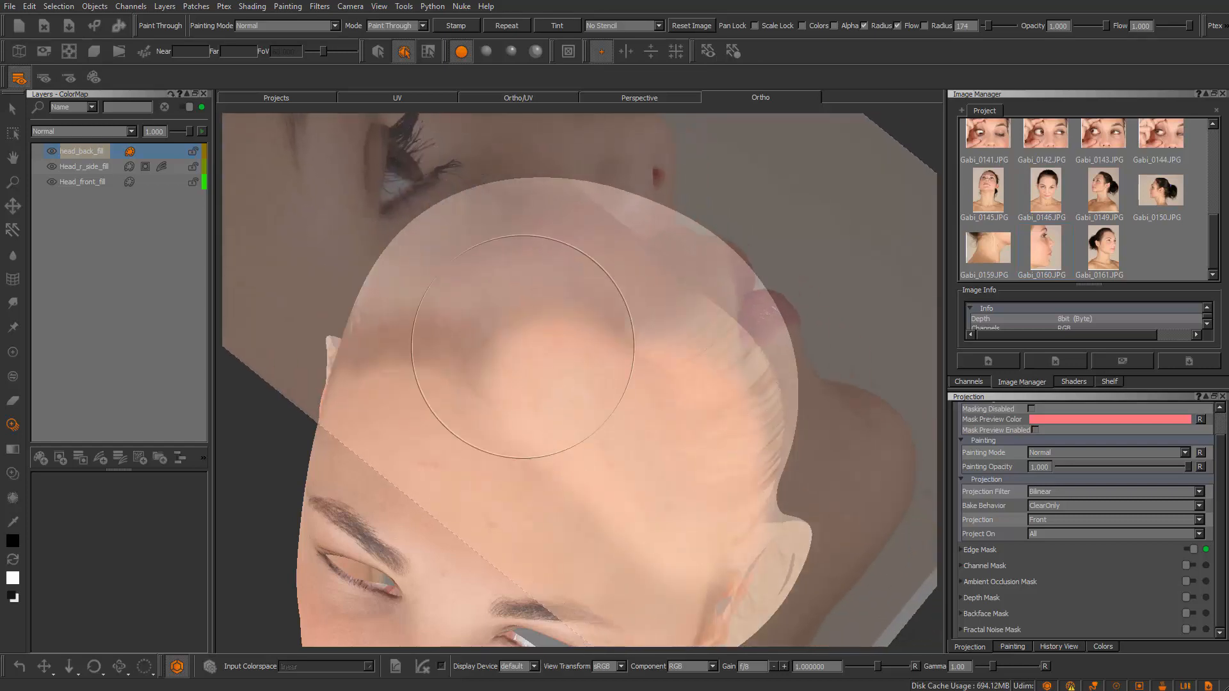
pyautogui.moveTo(519, 345)
pyautogui.mouseDown()
pyautogui.moveTo(499, 379)
pyautogui.moveTo(610, 356)
pyautogui.moveTo(647, 459)
pyautogui.moveTo(649, 444)
pyautogui.mouseUp()
pyautogui.press('b')
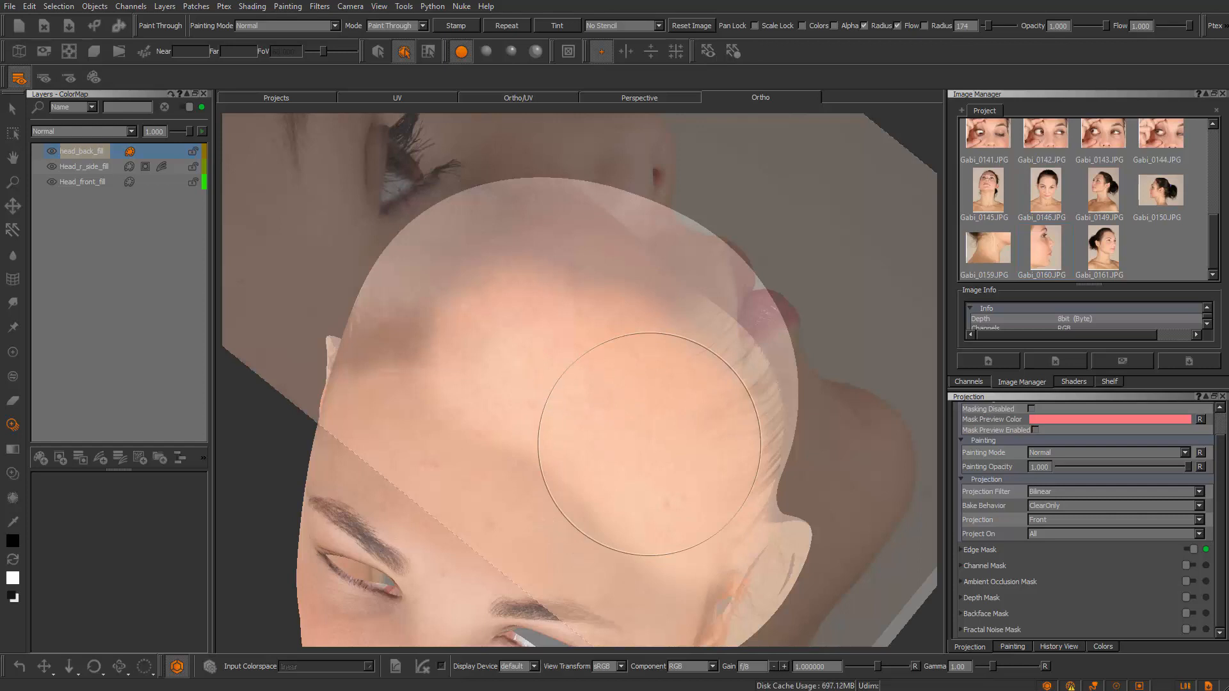
# Reposition the profile photo's cheek over the hairline beside the opposite ear, paint it across the forehead and scalp, and bake it
pyautogui.moveTo(551, 400)
pyautogui.keyDown('alt'); pyautogui.mouseDown()
pyautogui.moveTo(604, 428)
pyautogui.moveTo(611, 409)
pyautogui.mouseUp(); pyautogui.keyUp('alt')
pyautogui.keyDown('alt'); pyautogui.moveTo(612, 409); pyautogui.dragTo(675, 450, button='right'); pyautogui.keyUp('alt')
pyautogui.keyDown('alt'); pyautogui.moveTo(674, 450); pyautogui.dragTo(765, 453, button='middle'); pyautogui.keyUp('alt')
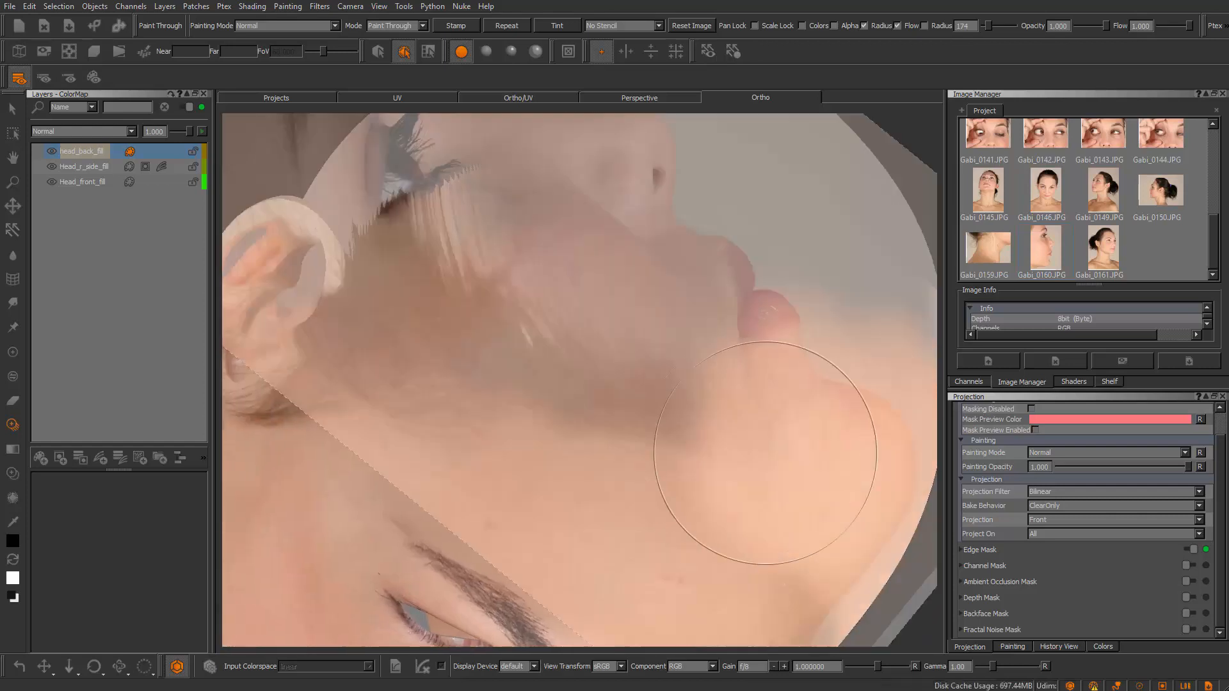
pyautogui.moveTo(770, 335)
pyautogui.keyDown('ctrl'); pyautogui.mouseDown()
pyautogui.moveTo(683, 348)
pyautogui.moveTo(969, 208)
pyautogui.mouseUp(); pyautogui.keyUp('ctrl')
pyautogui.keyDown('shift'); pyautogui.moveTo(664, 380); pyautogui.dragTo(635, 357); pyautogui.keyUp('shift')
pyautogui.moveTo(703, 391)
pyautogui.keyDown('ctrl'); pyautogui.mouseDown()
pyautogui.moveTo(721, 386)
pyautogui.moveTo(645, 402)
pyautogui.mouseUp(); pyautogui.keyUp('ctrl')
pyautogui.keyDown('shift'); pyautogui.moveTo(642, 403); pyautogui.dragTo(630, 323); pyautogui.keyUp('shift')
pyautogui.moveTo(566, 365)
pyautogui.mouseDown()
pyautogui.moveTo(451, 384)
pyautogui.moveTo(643, 392)
pyautogui.moveTo(623, 414)
pyautogui.moveTo(647, 301)
pyautogui.moveTo(779, 344)
pyautogui.mouseUp()
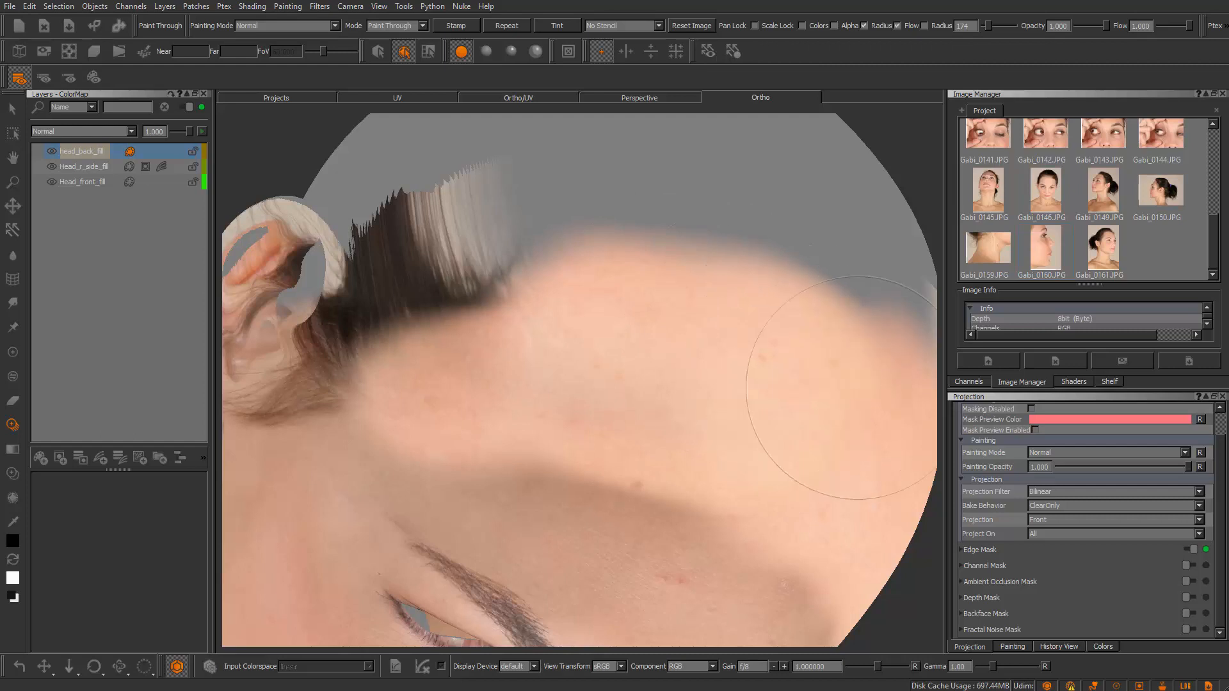
pyautogui.moveTo(817, 435); pyautogui.dragTo(797, 440)
pyautogui.press('b')
# Move and rotate the photo over the other side of the hairline and paint skin toward the streaked hair above the ear
pyautogui.moveTo(788, 384)
pyautogui.mouseDown(button='middle')
pyautogui.moveTo(774, 334)
pyautogui.moveTo(590, 324)
pyautogui.moveTo(615, 335)
pyautogui.mouseUp(button='middle')
pyautogui.keyDown('alt'); pyautogui.moveTo(615, 334); pyautogui.dragTo(686, 346, button='right'); pyautogui.keyUp('alt')
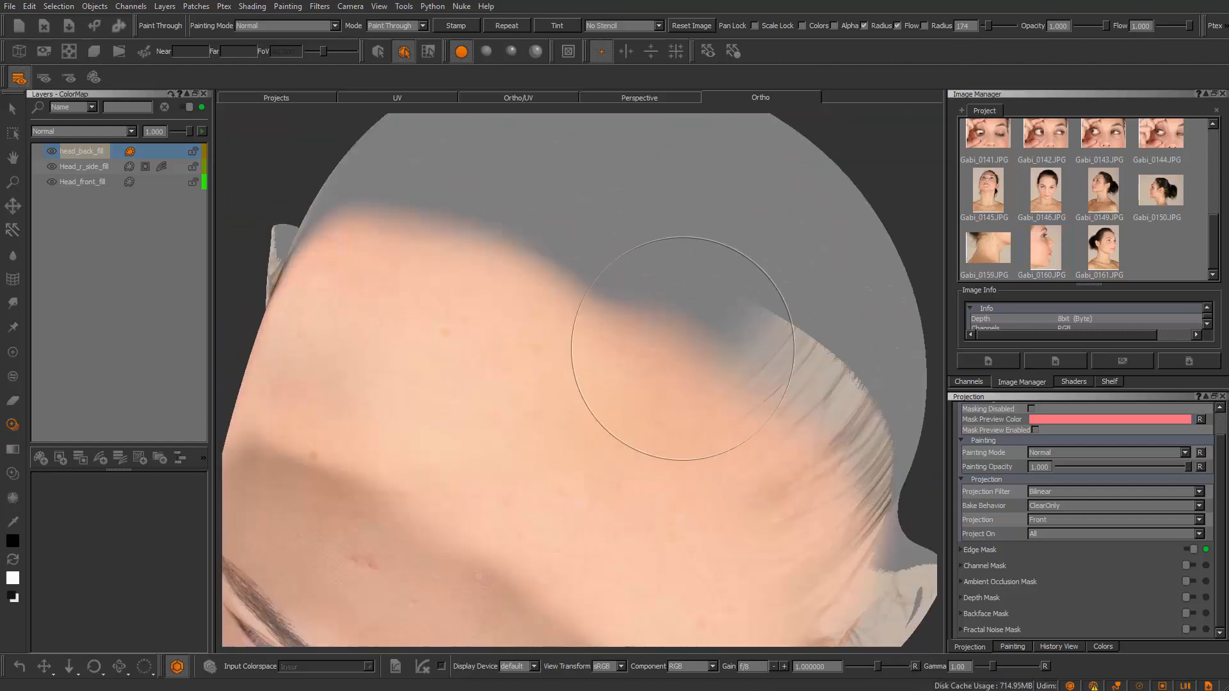
pyautogui.keyDown('alt'); pyautogui.moveTo(685, 346); pyautogui.dragTo(724, 339, button='middle'); pyautogui.keyUp('alt')
pyautogui.keyDown('shift'); pyautogui.moveTo(601, 345); pyautogui.dragTo(724, 367); pyautogui.keyUp('shift')
pyautogui.keyDown('ctrl'); pyautogui.moveTo(723, 367); pyautogui.dragTo(631, 426); pyautogui.keyUp('ctrl')
pyautogui.keyDown('shift'); pyautogui.moveTo(645, 363); pyautogui.dragTo(641, 346); pyautogui.keyUp('shift')
pyautogui.moveTo(641, 346)
pyautogui.mouseDown()
pyautogui.moveTo(656, 342)
pyautogui.moveTo(703, 432)
pyautogui.mouseUp()
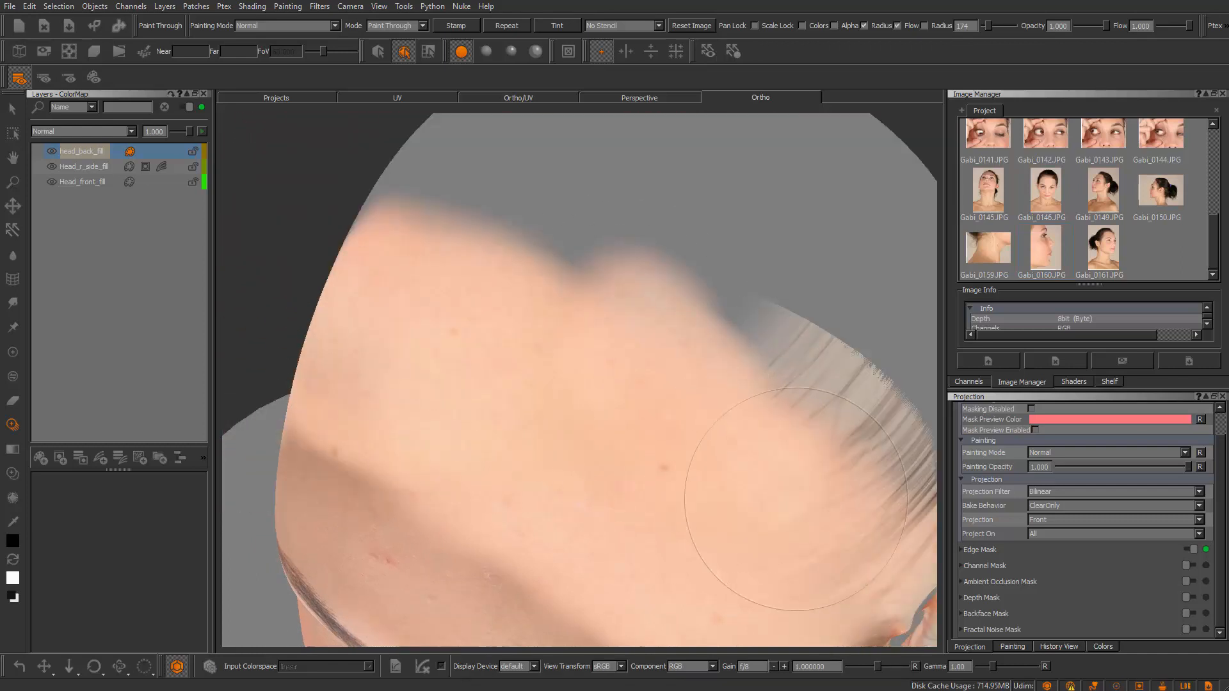
pyautogui.moveTo(795, 499); pyautogui.dragTo(808, 507)
# Paint more cheek skin through across the scalp between the forehead and the streaked hair
pyautogui.keyDown('alt'); pyautogui.moveTo(826, 410); pyautogui.dragTo(803, 388); pyautogui.keyUp('alt')
pyautogui.keyDown('alt'); pyautogui.moveTo(803, 388); pyautogui.dragTo(612, 343, button='middle'); pyautogui.keyUp('alt')
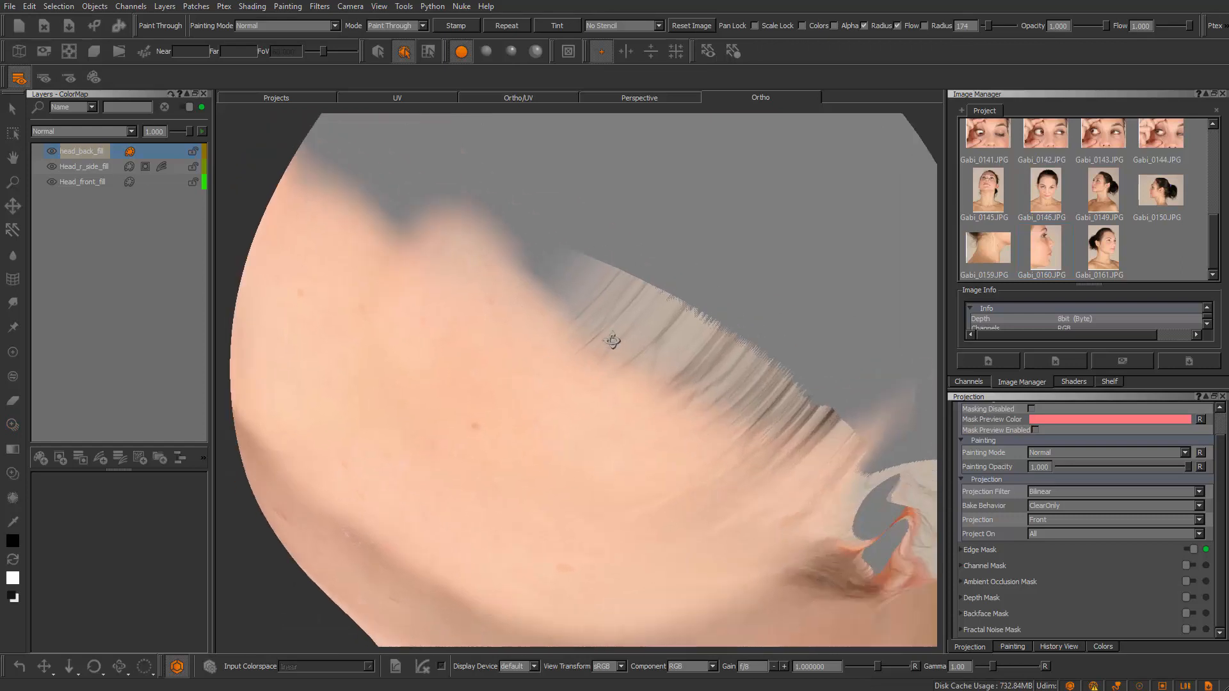
pyautogui.keyDown('alt'); pyautogui.moveTo(612, 343); pyautogui.dragTo(666, 307, button='right'); pyautogui.keyUp('alt')
pyautogui.keyDown('alt'); pyautogui.moveTo(666, 307); pyautogui.dragTo(717, 268); pyautogui.keyUp('alt')
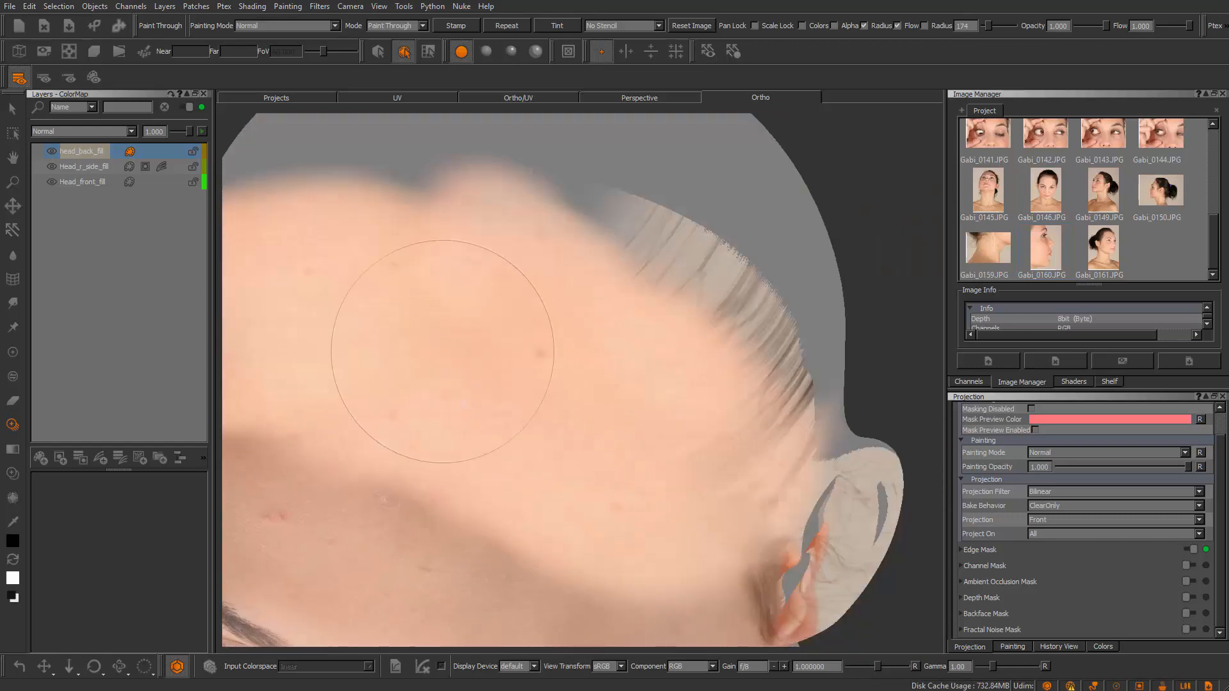
pyautogui.moveTo(534, 412); pyautogui.dragTo(590, 438)
# Realign the profile photo's cheek over the temple in front of the ear and paint skin over the upper forehead and temple
pyautogui.keyDown('alt'); pyautogui.moveTo(739, 399); pyautogui.dragTo(633, 387); pyautogui.keyUp('alt')
pyautogui.keyDown('alt'); pyautogui.moveTo(634, 387); pyautogui.dragTo(510, 324, button='middle'); pyautogui.keyUp('alt')
pyautogui.moveTo(510, 324)
pyautogui.keyDown('alt'); pyautogui.mouseDown()
pyautogui.moveTo(497, 298)
pyautogui.moveTo(516, 306)
pyautogui.mouseUp(); pyautogui.keyUp('alt')
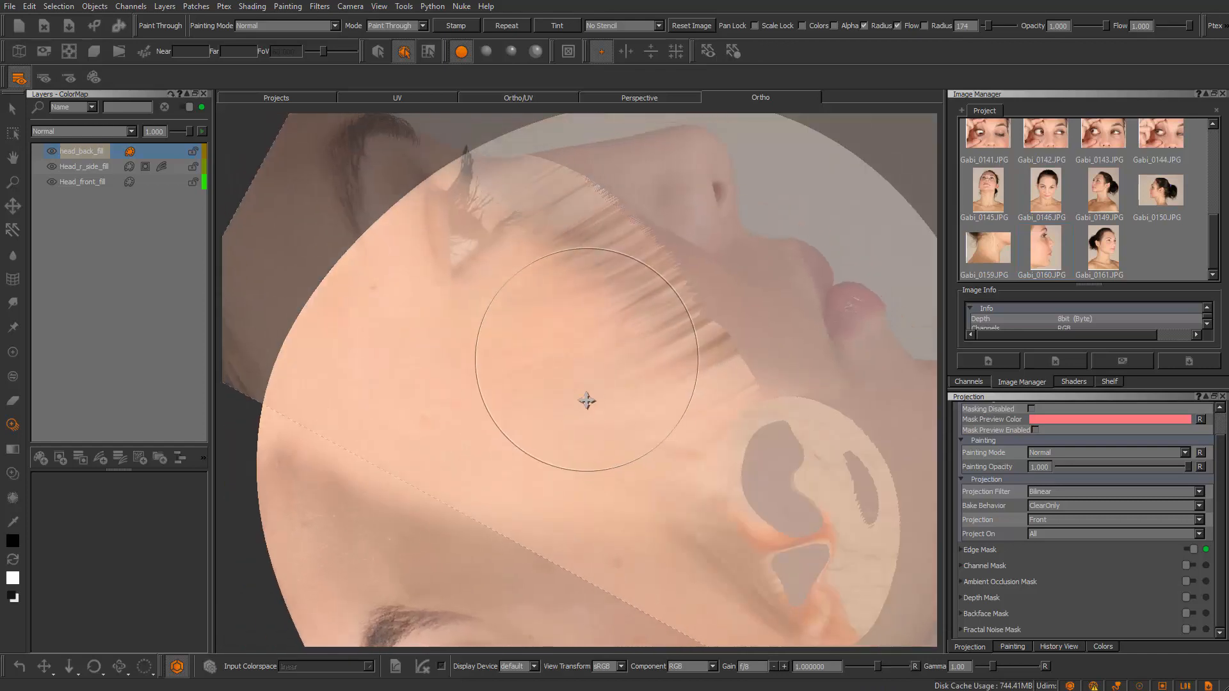
pyautogui.moveTo(536, 411); pyautogui.dragTo(525, 403)
pyautogui.moveTo(626, 450); pyautogui.dragTo(614, 440)
pyautogui.moveTo(573, 403)
pyautogui.keyDown('shift'); pyautogui.mouseDown()
pyautogui.moveTo(600, 365)
pyautogui.moveTo(516, 374)
pyautogui.mouseUp(); pyautogui.keyUp('shift')
pyautogui.keyDown('ctrl'); pyautogui.moveTo(704, 505); pyautogui.dragTo(800, 453); pyautogui.keyUp('ctrl')
pyautogui.moveTo(572, 405)
pyautogui.mouseDown()
pyautogui.moveTo(532, 354)
pyautogui.moveTo(469, 398)
pyautogui.moveTo(426, 356)
pyautogui.mouseUp()
pyautogui.moveTo(511, 337)
pyautogui.mouseDown()
pyautogui.moveTo(478, 380)
pyautogui.moveTo(558, 376)
pyautogui.moveTo(659, 480)
pyautogui.mouseUp()
pyautogui.keyDown('shift'); pyautogui.moveTo(720, 451); pyautogui.dragTo(566, 358); pyautogui.keyUp('shift')
pyautogui.moveTo(564, 430); pyautogui.dragTo(582, 426)
pyautogui.moveTo(468, 427)
pyautogui.mouseDown()
pyautogui.moveTo(521, 425)
pyautogui.moveTo(502, 444)
pyautogui.mouseUp()
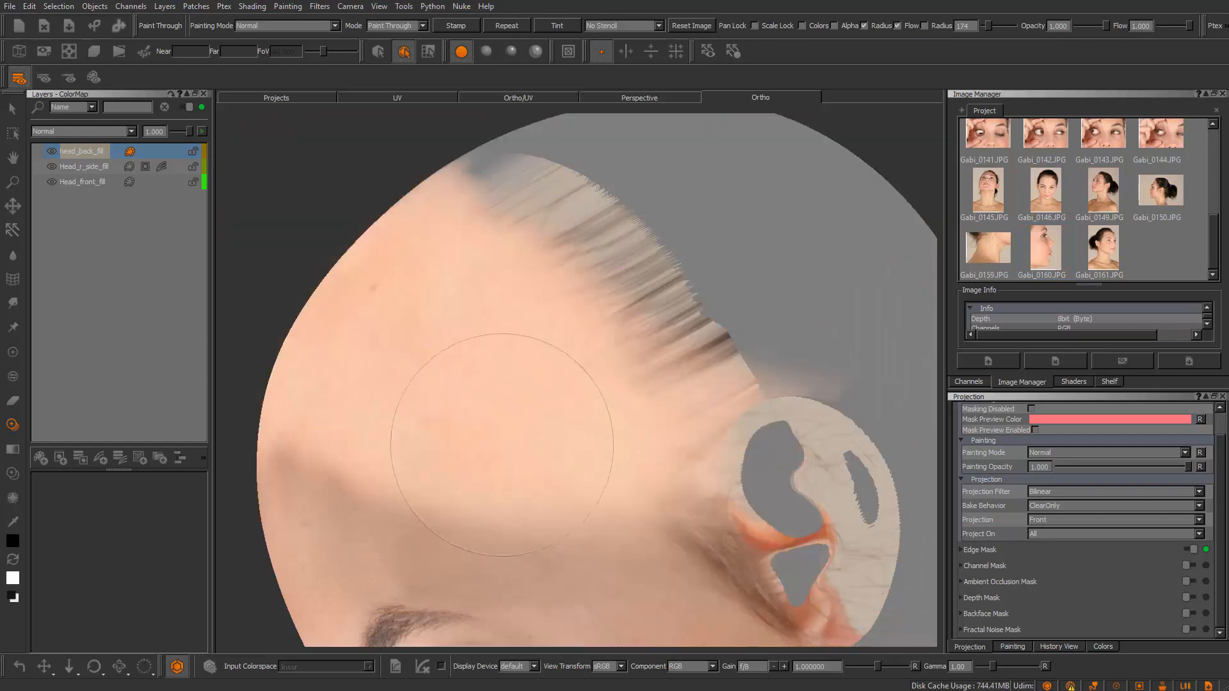
# Paint cheek skin over the streaked hair above the ear and extend it onto the side of the scalp
pyautogui.moveTo(694, 412)
pyautogui.mouseDown(button='middle')
pyautogui.moveTo(458, 461)
pyautogui.moveTo(604, 359)
pyautogui.mouseUp(button='middle')
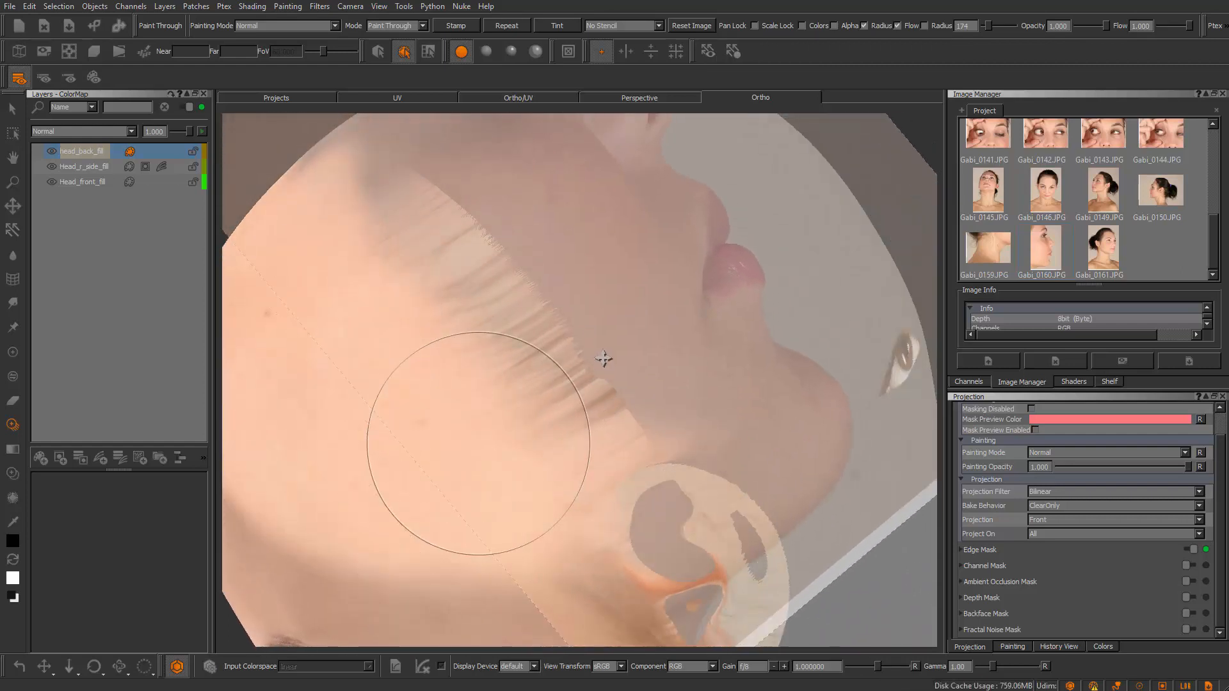
pyautogui.moveTo(608, 348); pyautogui.dragTo(528, 368)
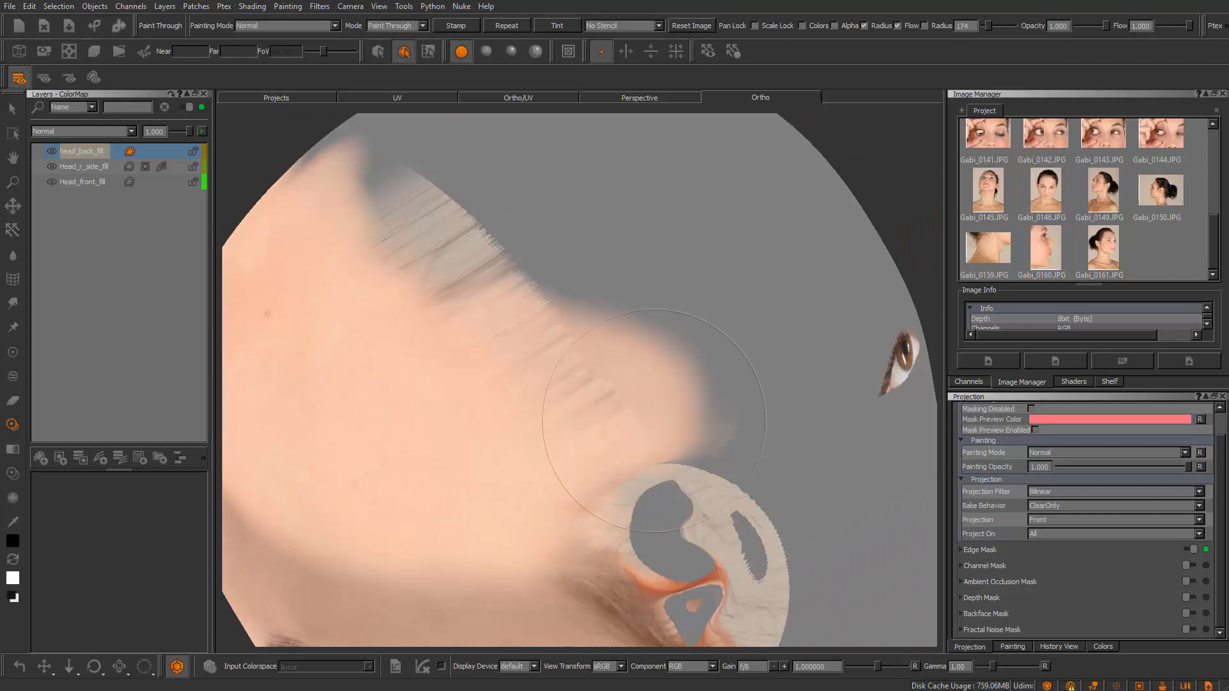
pyautogui.moveTo(565, 495)
pyautogui.mouseDown()
pyautogui.moveTo(548, 348)
pyautogui.moveTo(536, 395)
pyautogui.moveTo(562, 467)
pyautogui.moveTo(576, 439)
pyautogui.moveTo(633, 447)
pyautogui.moveTo(560, 360)
pyautogui.mouseUp()
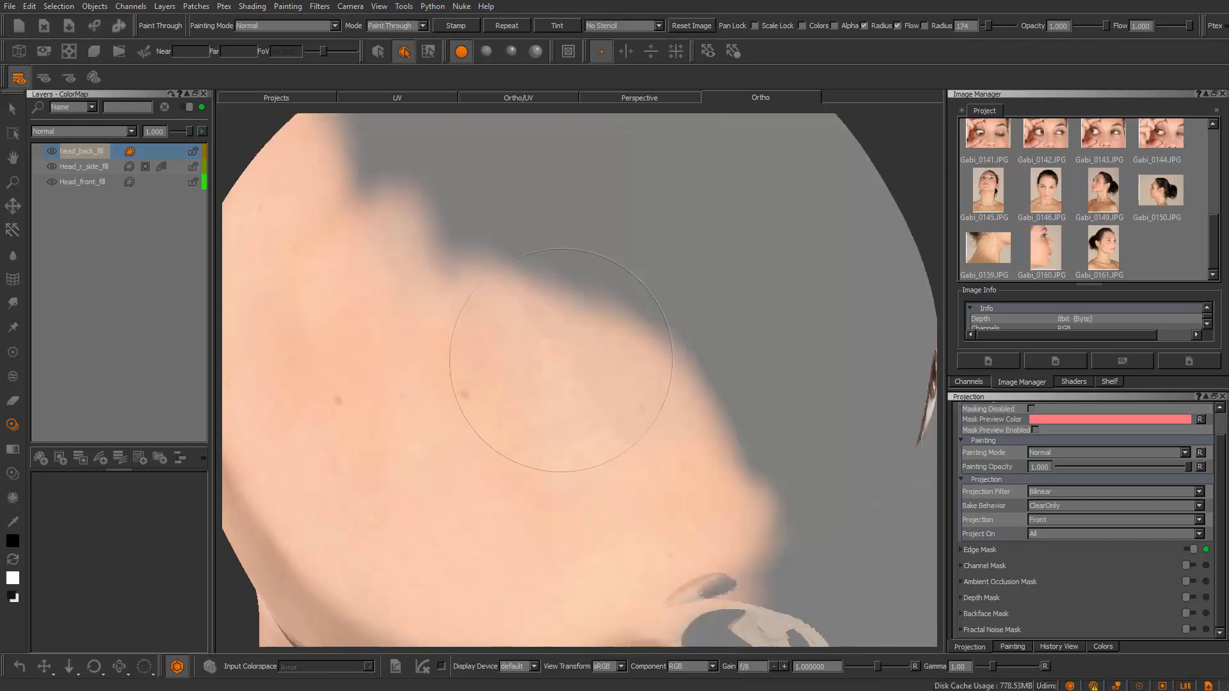
pyautogui.moveTo(612, 498); pyautogui.dragTo(615, 483)
# Extend the painted skin from above the ear toward the crown of the head
pyautogui.keyDown('alt'); pyautogui.moveTo(582, 357); pyautogui.dragTo(582, 370); pyautogui.keyUp('alt')
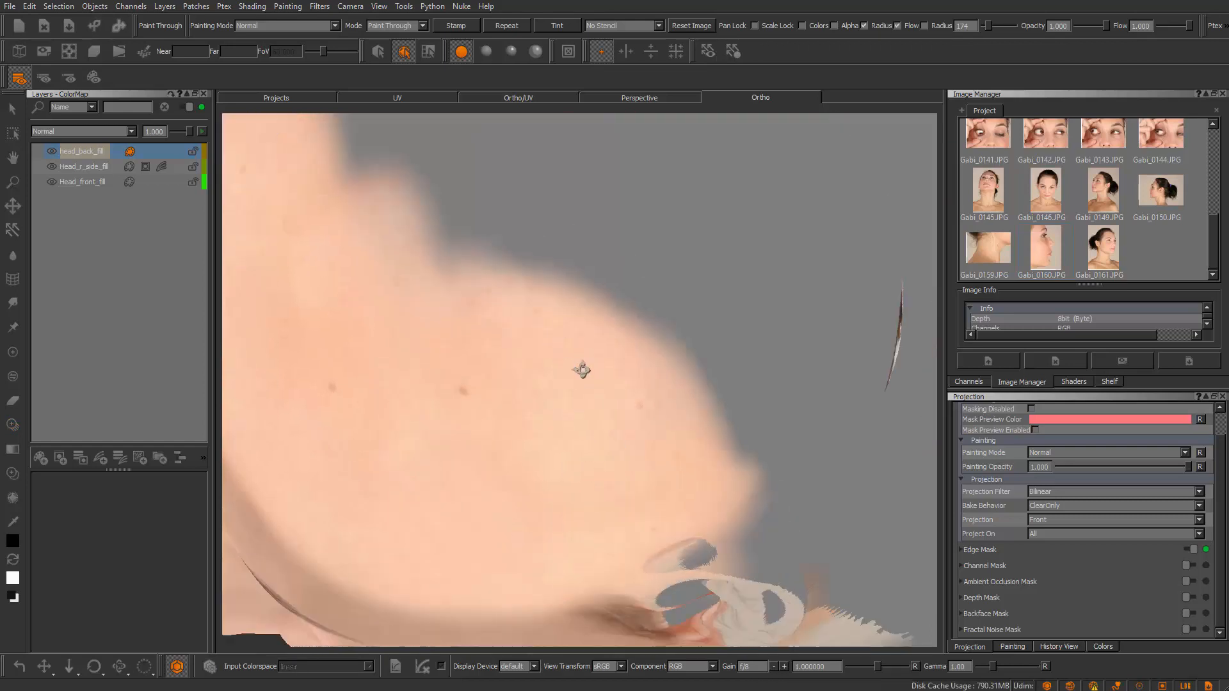
pyautogui.keyDown('alt'); pyautogui.moveTo(581, 371); pyautogui.dragTo(643, 451, button='middle'); pyautogui.keyUp('alt')
pyautogui.moveTo(643, 451)
pyautogui.keyDown('alt'); pyautogui.mouseDown()
pyautogui.moveTo(551, 374)
pyautogui.moveTo(488, 384)
pyautogui.moveTo(481, 309)
pyautogui.moveTo(454, 280)
pyautogui.mouseUp(); pyautogui.keyUp('alt')
pyautogui.moveTo(598, 341)
pyautogui.mouseDown()
pyautogui.moveTo(579, 403)
pyautogui.moveTo(637, 488)
pyautogui.moveTo(683, 503)
pyautogui.mouseUp()
pyautogui.moveTo(647, 450)
pyautogui.mouseDown()
pyautogui.moveTo(521, 493)
pyautogui.moveTo(452, 582)
pyautogui.moveTo(557, 544)
pyautogui.mouseUp()
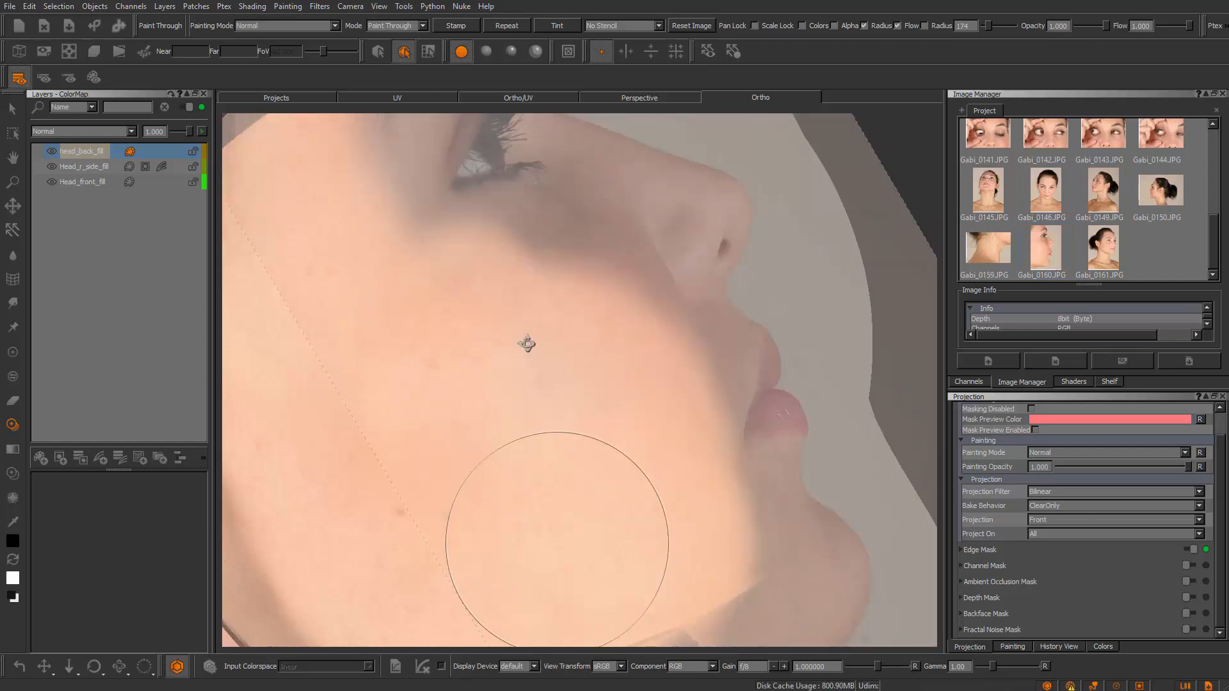
# Blend the cheek skin across the uneven patches at the edge of the filled scalp and bake the strokes
pyautogui.moveTo(526, 344)
pyautogui.keyDown('alt'); pyautogui.mouseDown()
pyautogui.moveTo(590, 502)
pyautogui.moveTo(553, 306)
pyautogui.moveTo(424, 397)
pyautogui.moveTo(480, 411)
pyautogui.moveTo(535, 453)
pyautogui.moveTo(646, 444)
pyautogui.mouseUp(); pyautogui.keyUp('alt')
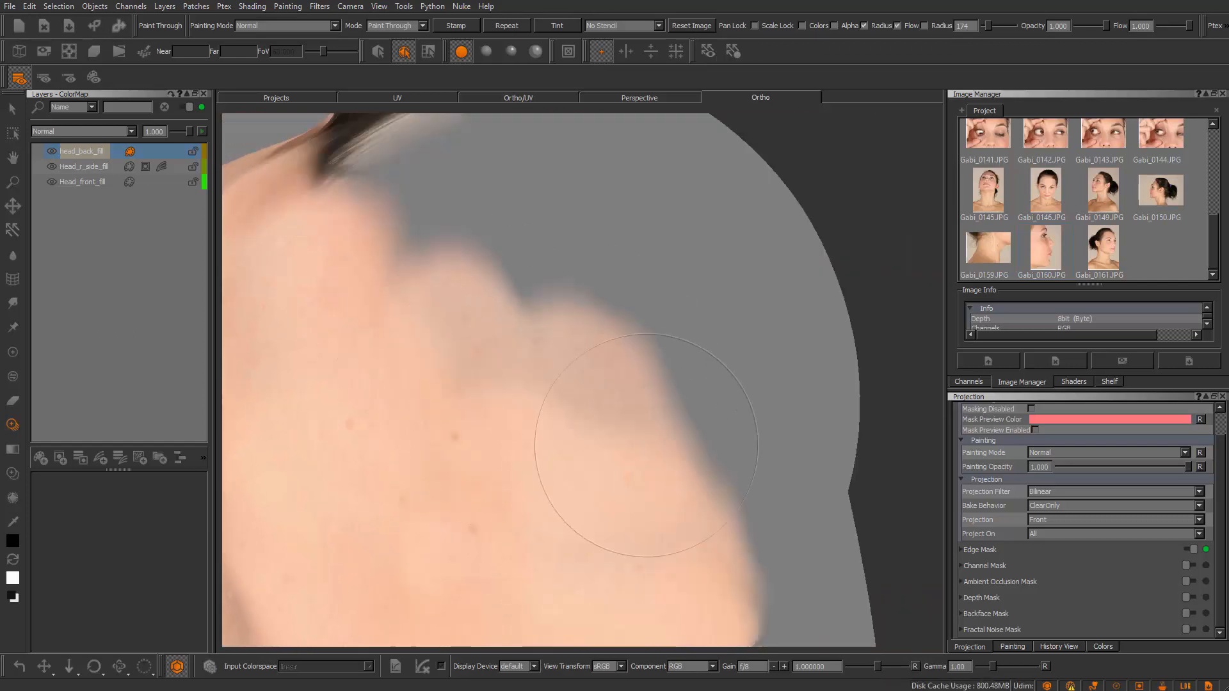
pyautogui.moveTo(530, 397); pyautogui.dragTo(576, 397)
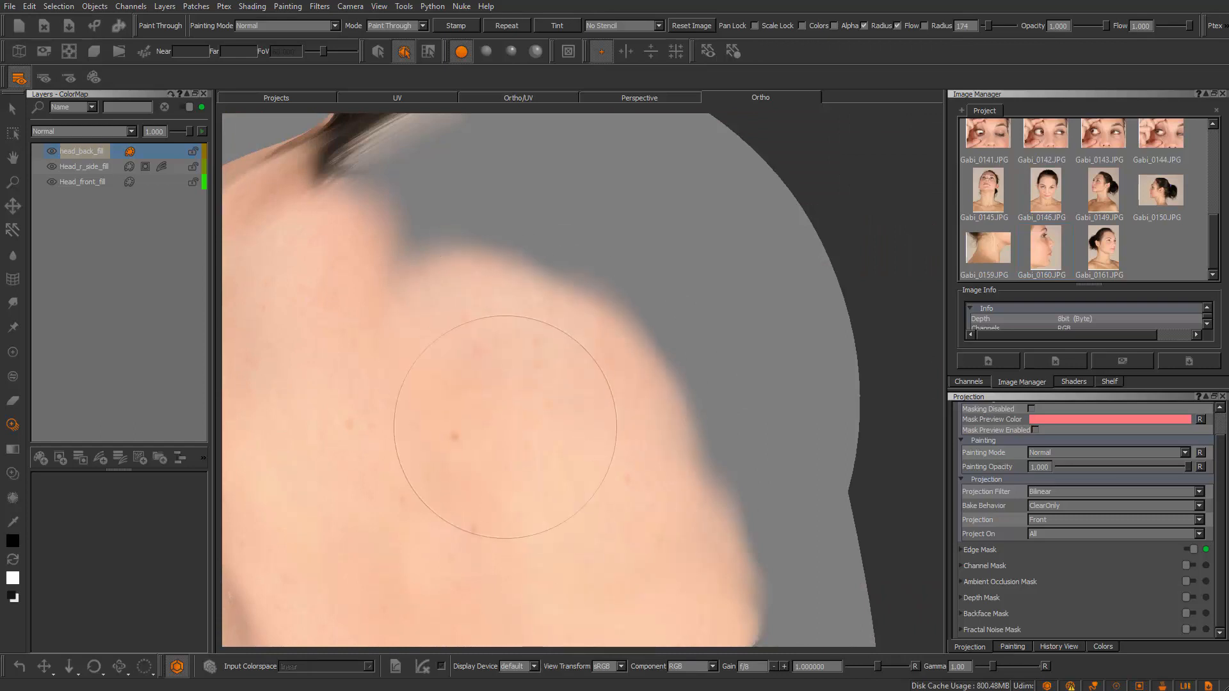
pyautogui.moveTo(505, 427); pyautogui.dragTo(535, 375)
pyautogui.press('b')
# Paint cheek skin along the side of the scalp toward the dark hair behind the ear
pyautogui.keyDown('alt'); pyautogui.moveTo(488, 301); pyautogui.dragTo(496, 358); pyautogui.keyUp('alt')
pyautogui.moveTo(496, 358)
pyautogui.keyDown('alt'); pyautogui.mouseDown(button='middle')
pyautogui.moveTo(612, 474)
pyautogui.moveTo(609, 495)
pyautogui.mouseUp(button='middle'); pyautogui.keyUp('alt')
pyautogui.moveTo(610, 496)
pyautogui.keyDown('alt'); pyautogui.mouseDown()
pyautogui.moveTo(611, 424)
pyautogui.moveTo(614, 448)
pyautogui.mouseUp(); pyautogui.keyUp('alt')
pyautogui.moveTo(508, 392)
pyautogui.mouseDown()
pyautogui.moveTo(519, 451)
pyautogui.moveTo(599, 442)
pyautogui.moveTo(592, 429)
pyautogui.mouseUp()
pyautogui.moveTo(481, 440)
pyautogui.mouseDown()
pyautogui.moveTo(481, 490)
pyautogui.moveTo(483, 447)
pyautogui.moveTo(554, 343)
pyautogui.moveTo(595, 412)
pyautogui.moveTo(581, 425)
pyautogui.moveTo(528, 409)
pyautogui.mouseUp()
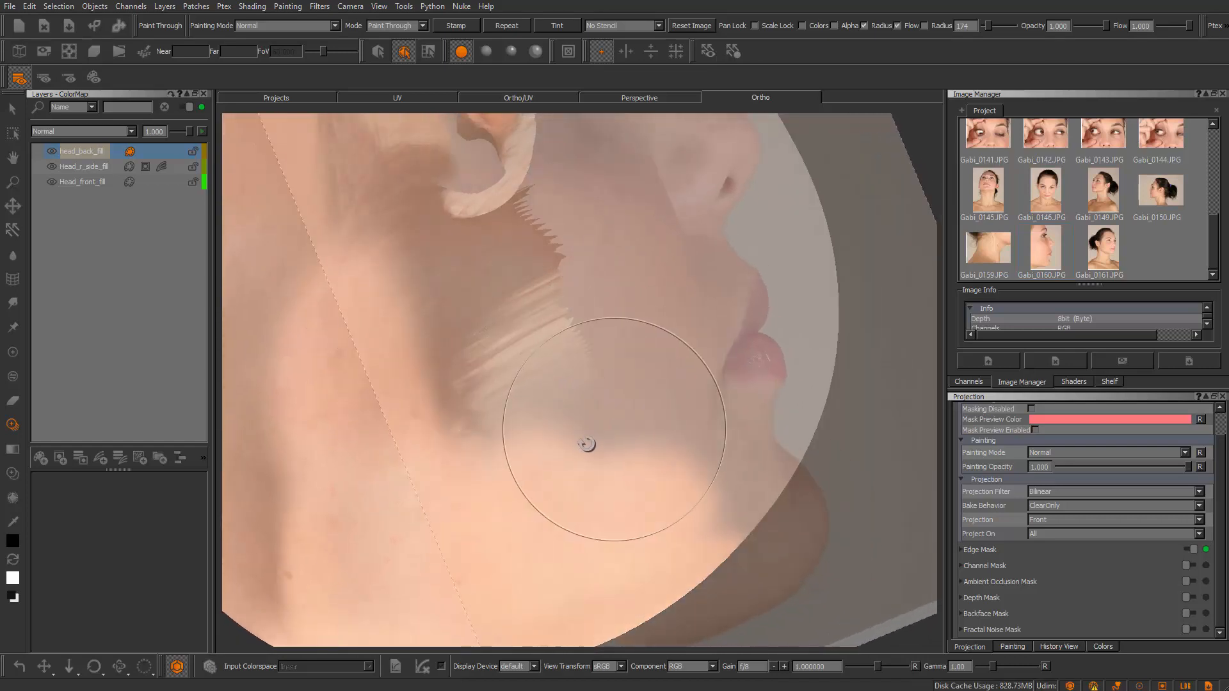
# Cover the hair and streaks below the ear with the profile photo's cheek skin, repositioning the photo between strokes
pyautogui.moveTo(584, 444)
pyautogui.mouseDown()
pyautogui.moveTo(541, 428)
pyautogui.moveTo(458, 438)
pyautogui.moveTo(428, 374)
pyautogui.moveTo(464, 316)
pyautogui.mouseUp()
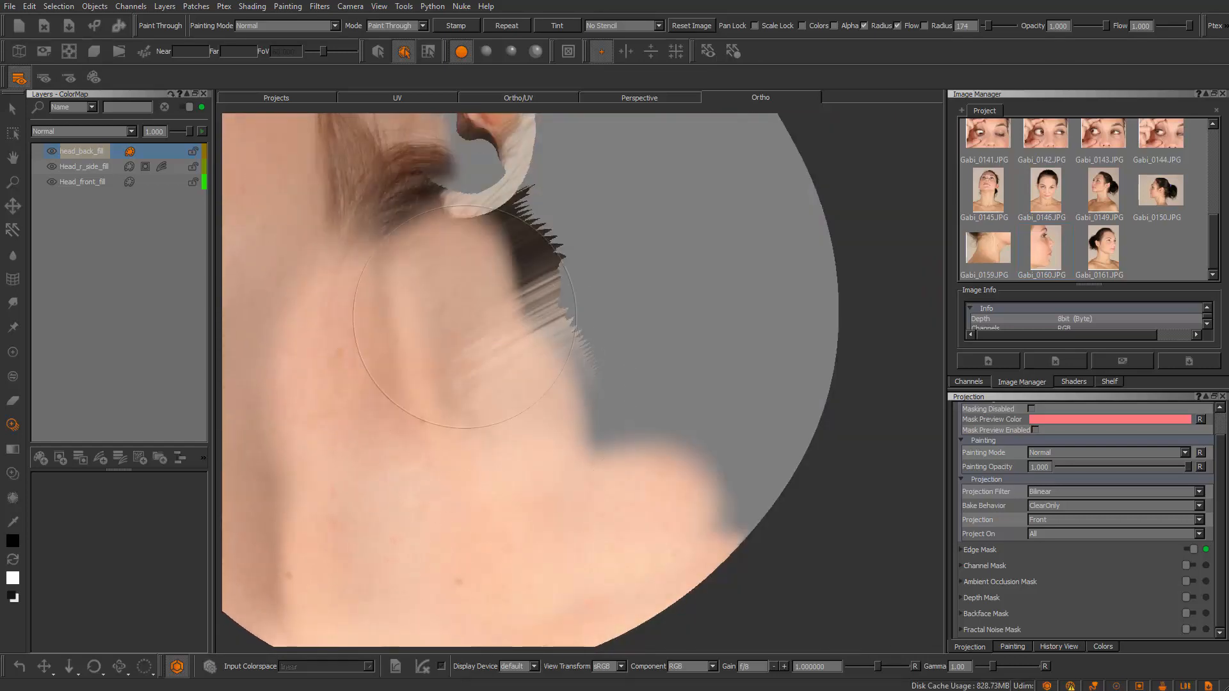
pyautogui.moveTo(478, 405)
pyautogui.mouseDown()
pyautogui.moveTo(526, 391)
pyautogui.moveTo(491, 324)
pyautogui.mouseUp()
pyautogui.moveTo(434, 384)
pyautogui.mouseDown()
pyautogui.moveTo(404, 320)
pyautogui.moveTo(441, 384)
pyautogui.moveTo(398, 377)
pyautogui.mouseUp()
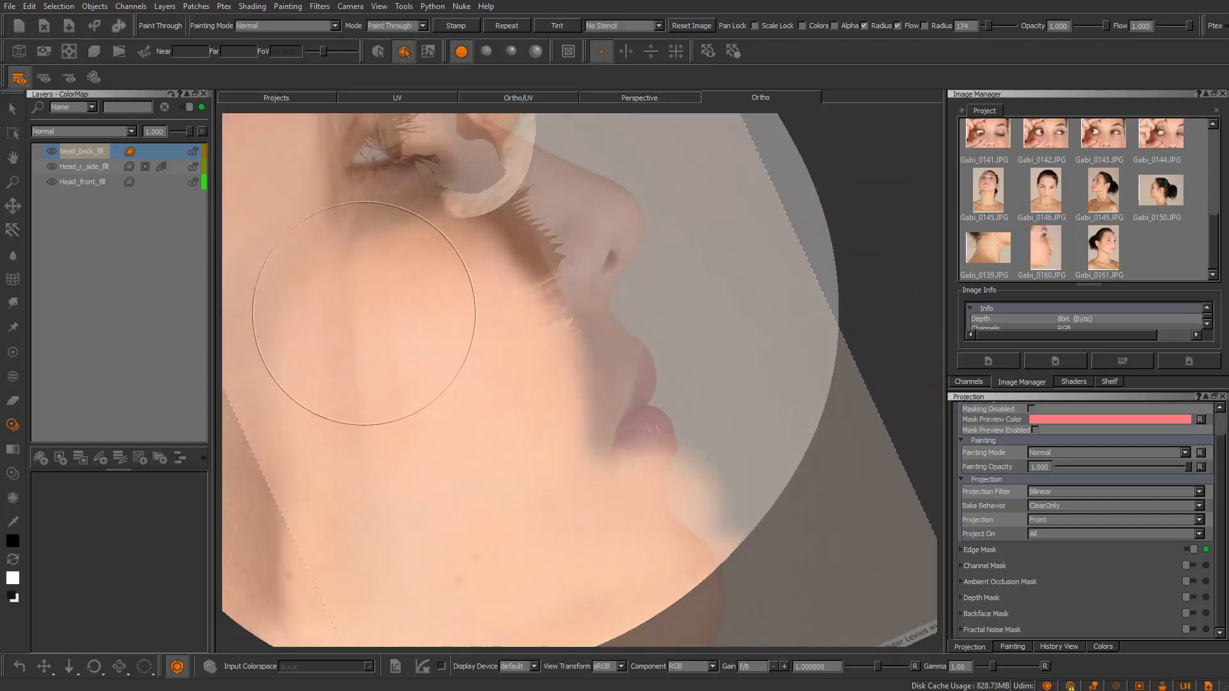
pyautogui.moveTo(363, 299); pyautogui.dragTo(367, 313)
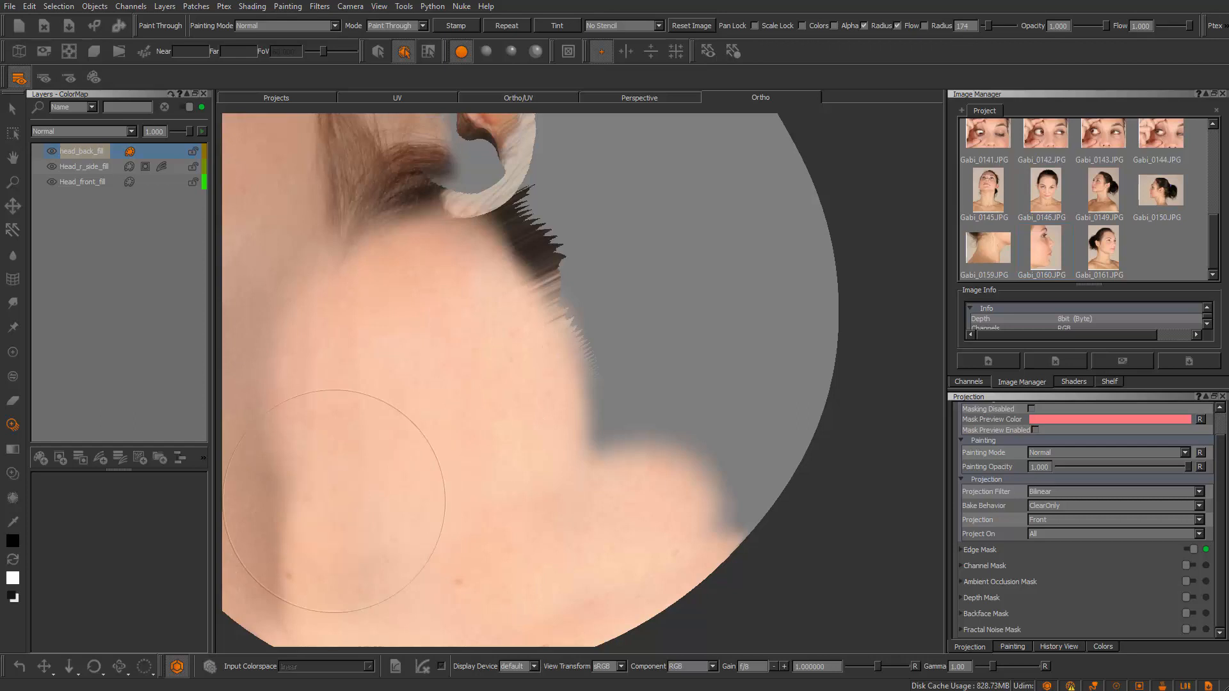
pyautogui.moveTo(376, 426); pyautogui.dragTo(378, 435)
pyautogui.moveTo(382, 445)
pyautogui.mouseDown()
pyautogui.moveTo(387, 455)
pyautogui.moveTo(554, 406)
pyautogui.mouseUp()
# Shift the profile photo over the jagged hair remnants behind the ear and paint its cheek skin over them
pyautogui.keyDown('alt'); pyautogui.moveTo(555, 405); pyautogui.dragTo(416, 410, button='middle'); pyautogui.keyUp('alt')
pyautogui.keyDown('shift'); pyautogui.moveTo(449, 368); pyautogui.dragTo(491, 350); pyautogui.keyUp('shift')
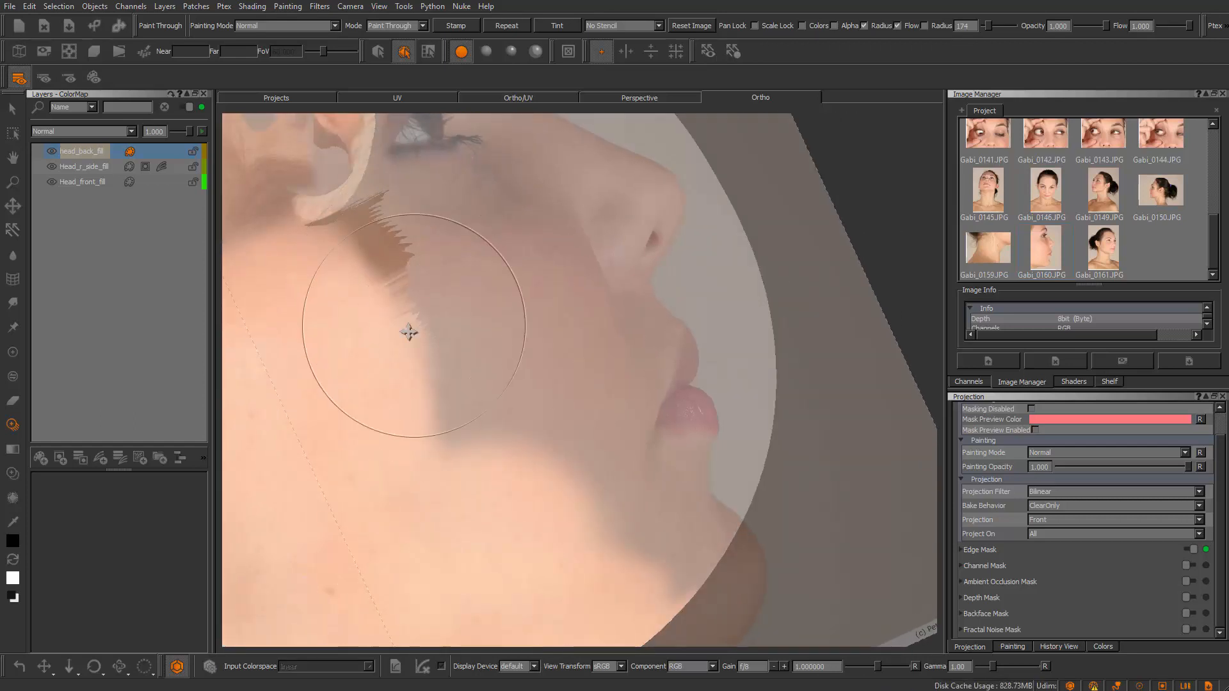
pyautogui.keyDown('shift'); pyautogui.moveTo(409, 333); pyautogui.dragTo(416, 277); pyautogui.keyUp('shift')
pyautogui.moveTo(417, 272)
pyautogui.mouseDown()
pyautogui.moveTo(412, 259)
pyautogui.moveTo(460, 406)
pyautogui.mouseUp()
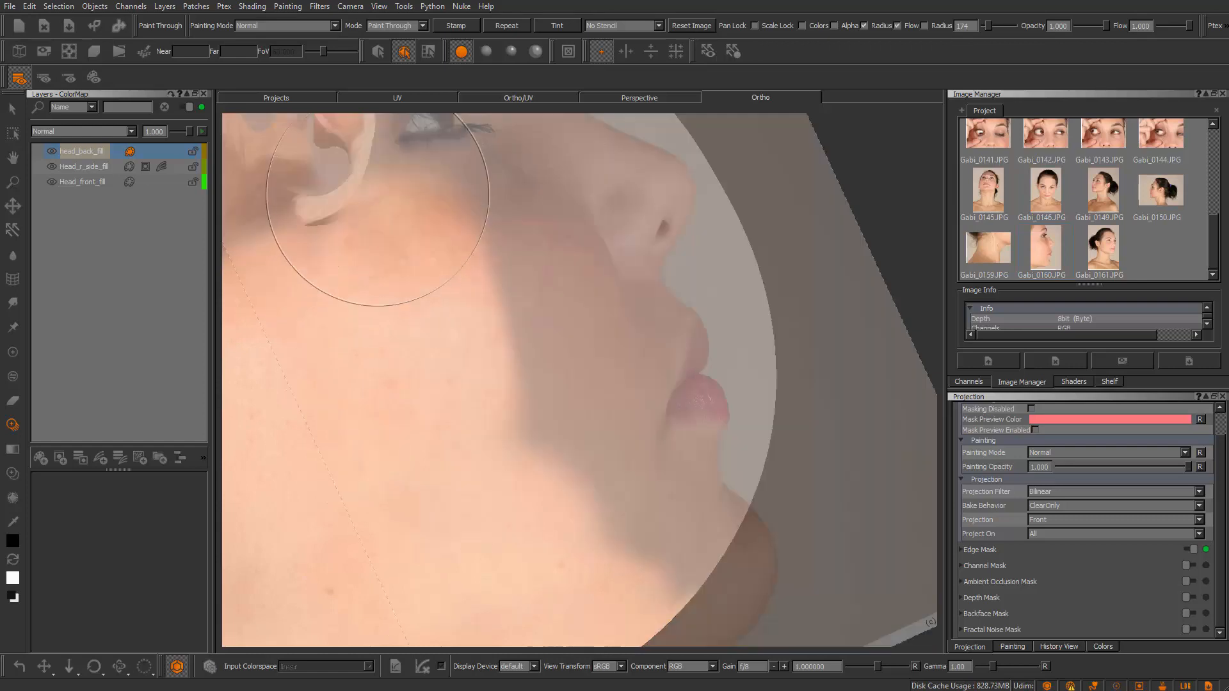
pyautogui.moveTo(338, 238)
pyautogui.mouseDown()
pyautogui.moveTo(493, 439)
pyautogui.moveTo(524, 452)
pyautogui.mouseUp()
pyautogui.moveTo(329, 247); pyautogui.dragTo(401, 273)
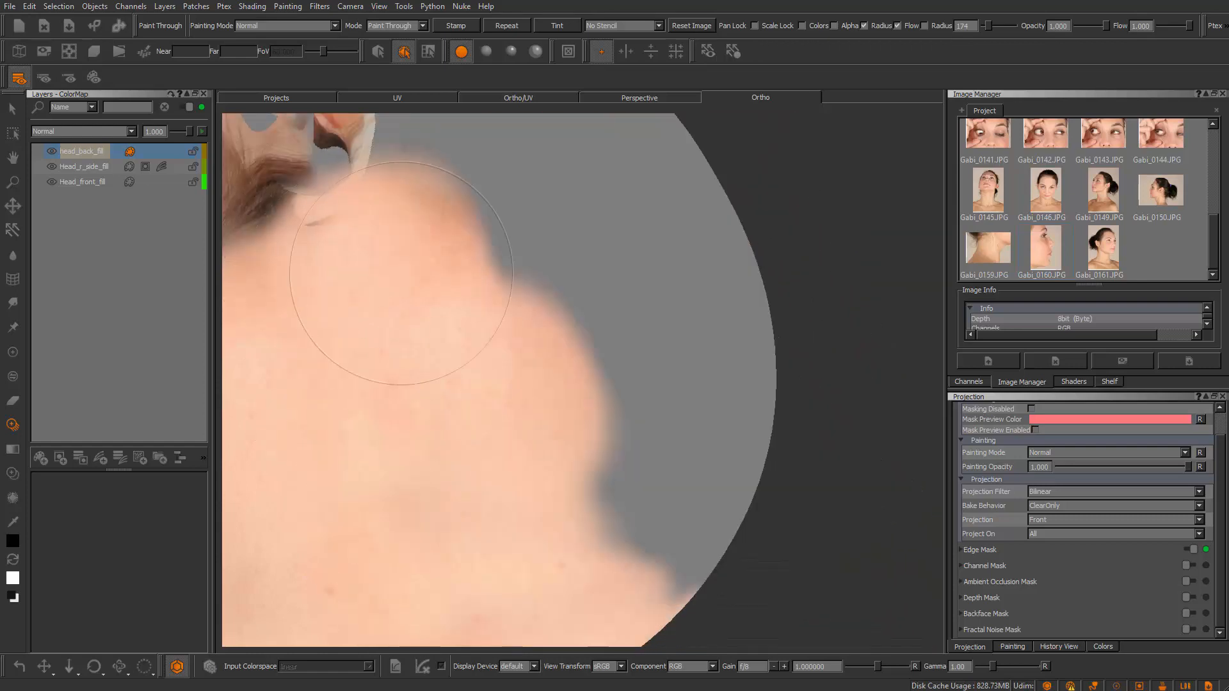
# Move the profile photo over the grey area behind the ear and paint skin farther onto the back of the head
pyautogui.moveTo(663, 391)
pyautogui.keyDown('alt'); pyautogui.mouseDown()
pyautogui.moveTo(524, 388)
pyautogui.moveTo(592, 359)
pyautogui.moveTo(511, 348)
pyautogui.moveTo(513, 405)
pyautogui.moveTo(397, 349)
pyautogui.mouseUp(); pyautogui.keyUp('alt')
pyautogui.keyDown('shift'); pyautogui.moveTo(486, 334); pyautogui.dragTo(462, 348); pyautogui.keyUp('shift')
pyautogui.moveTo(448, 357)
pyautogui.mouseDown()
pyautogui.moveTo(415, 374)
pyautogui.moveTo(501, 495)
pyautogui.mouseUp()
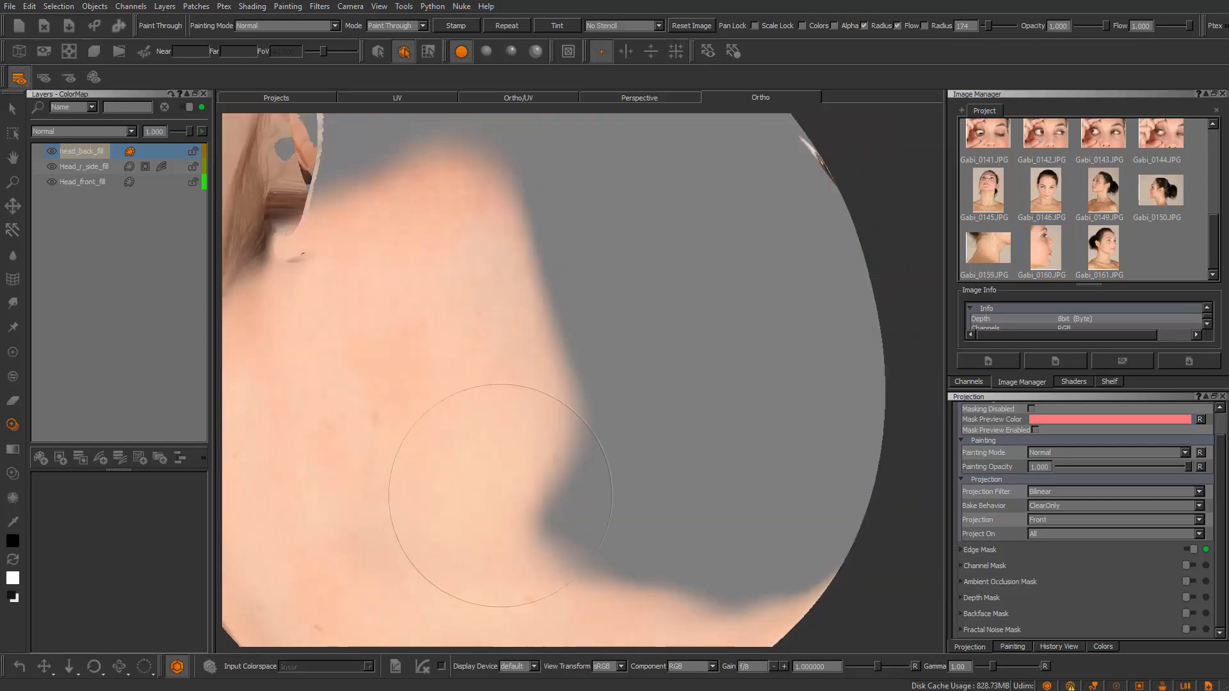
pyautogui.moveTo(532, 453); pyautogui.dragTo(564, 480)
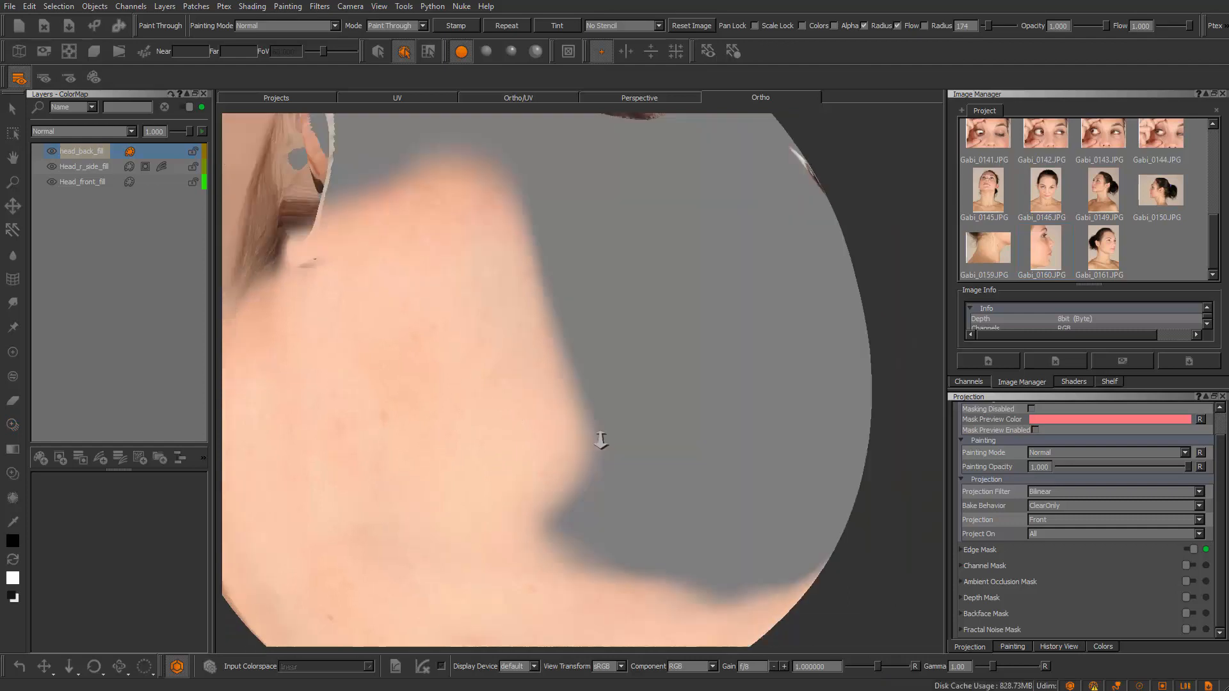
# Touch up the crown and top of the scalp with more of the photo's cheek skin
pyautogui.moveTo(598, 433)
pyautogui.keyDown('alt'); pyautogui.mouseDown()
pyautogui.moveTo(595, 288)
pyautogui.moveTo(570, 233)
pyautogui.moveTo(612, 309)
pyautogui.mouseUp(); pyautogui.keyUp('alt')
pyautogui.moveTo(505, 333); pyautogui.dragTo(499, 334)
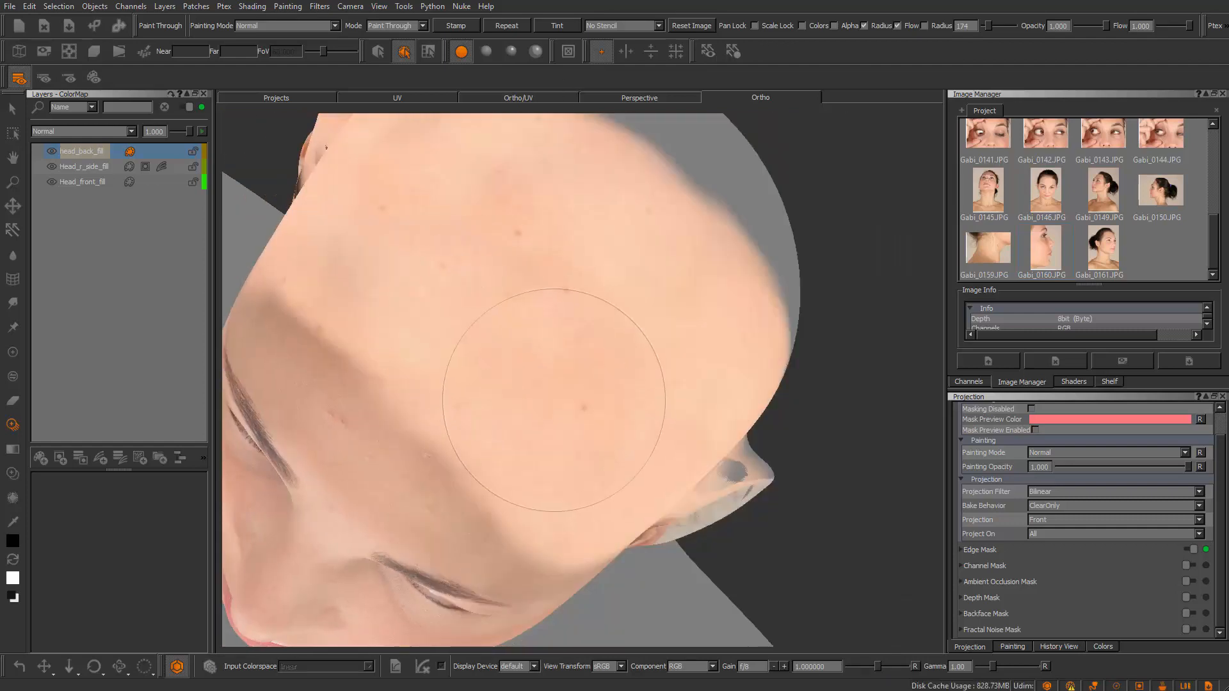
pyautogui.moveTo(609, 302)
pyautogui.keyDown('alt'); pyautogui.mouseDown()
pyautogui.moveTo(667, 458)
pyautogui.moveTo(544, 304)
pyautogui.moveTo(559, 285)
pyautogui.moveTo(480, 186)
pyautogui.moveTo(461, 293)
pyautogui.mouseUp(); pyautogui.keyUp('alt')
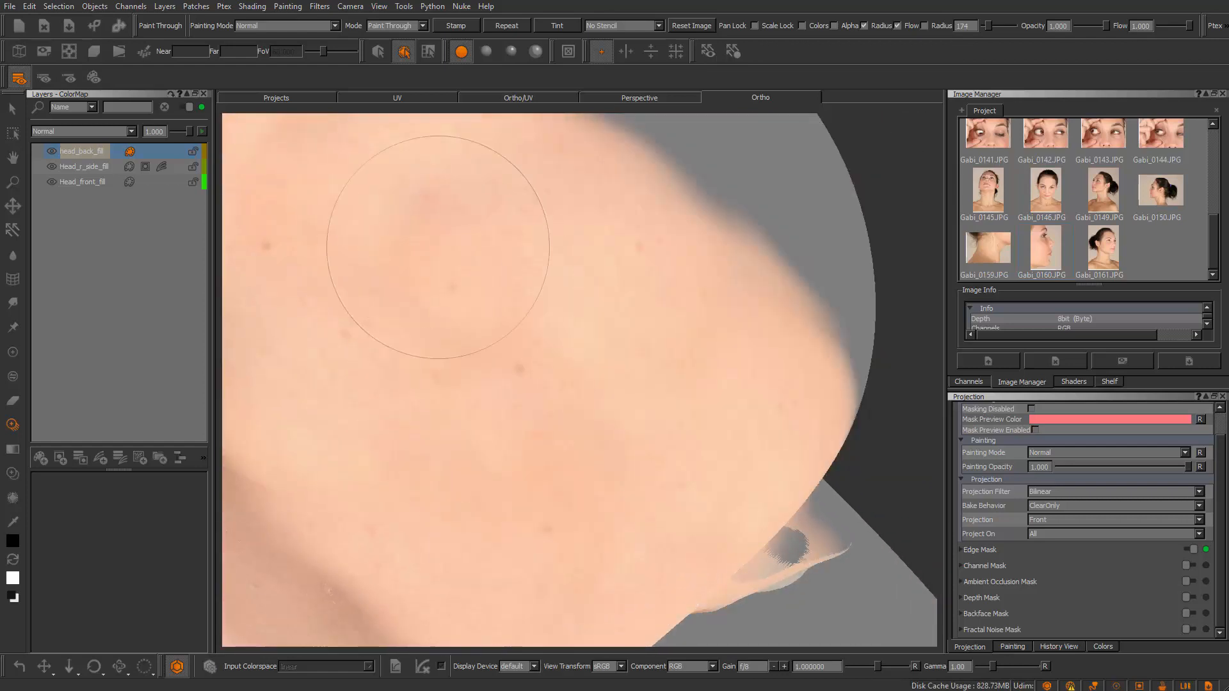
pyautogui.moveTo(496, 360)
pyautogui.mouseDown()
pyautogui.moveTo(477, 373)
pyautogui.moveTo(567, 430)
pyautogui.moveTo(552, 306)
pyautogui.moveTo(526, 359)
pyautogui.moveTo(501, 360)
pyautogui.moveTo(541, 394)
pyautogui.mouseUp()
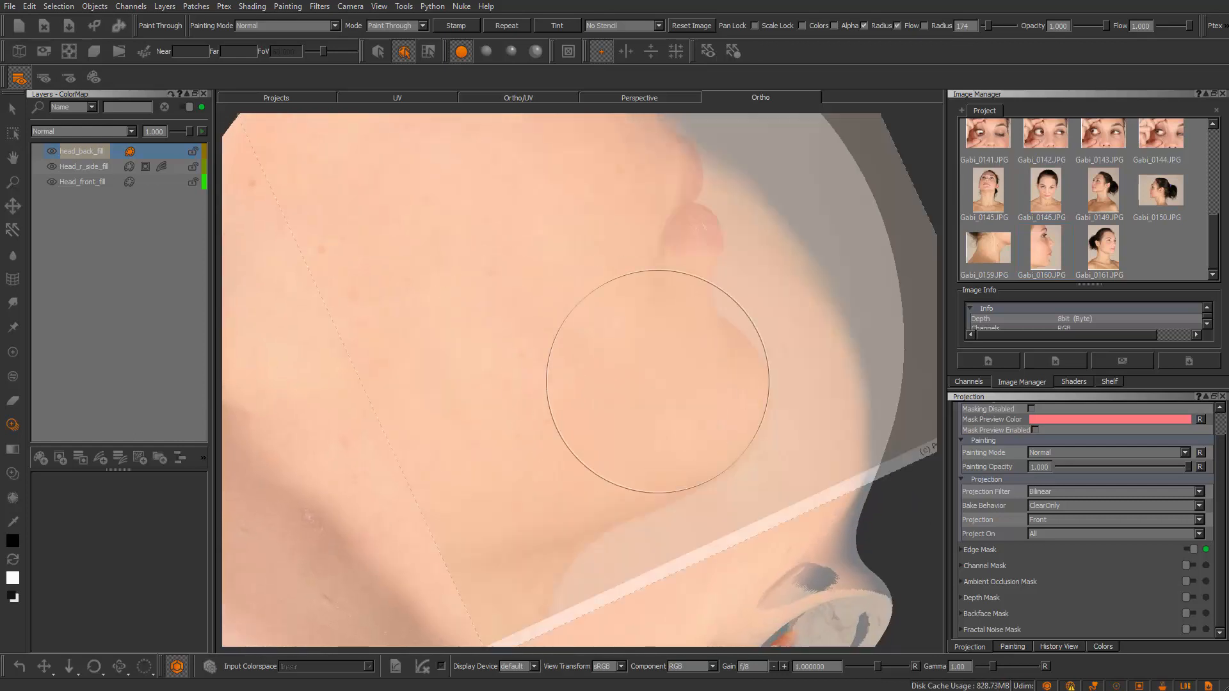
# Rotate, scale and position the profile photo over the upper edge of the unpainted back of the head and paint skin there
pyautogui.scroll(-6, 634, 405)
pyautogui.moveTo(634, 384)
pyautogui.keyDown('alt'); pyautogui.mouseDown()
pyautogui.moveTo(653, 290)
pyautogui.moveTo(526, 352)
pyautogui.mouseUp(); pyautogui.keyUp('alt')
pyautogui.keyDown('alt'); pyautogui.moveTo(553, 326); pyautogui.dragTo(448, 237, button='middle'); pyautogui.keyUp('alt')
pyautogui.scroll(4, 552, 326)
pyautogui.keyDown('alt'); pyautogui.moveTo(608, 384); pyautogui.dragTo(540, 406); pyautogui.keyUp('alt')
pyautogui.keyDown('alt'); pyautogui.moveTo(540, 406); pyautogui.dragTo(521, 537, button='middle'); pyautogui.keyUp('alt')
pyautogui.scroll(2, 614, 396)
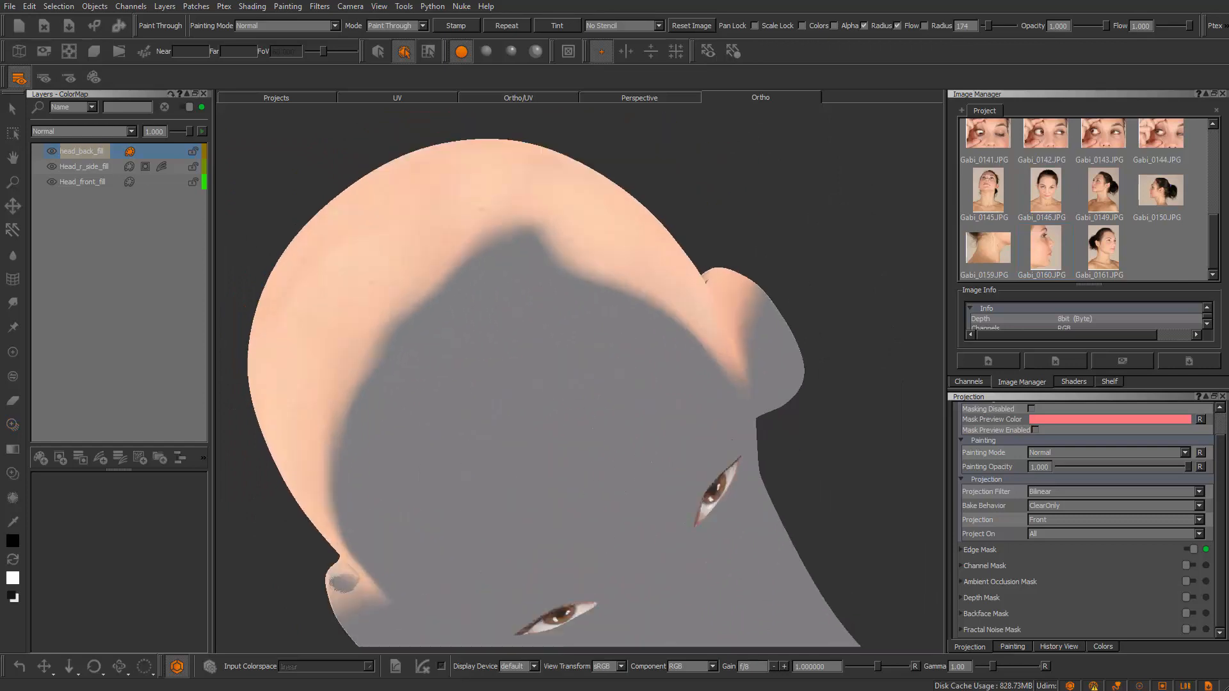
pyautogui.keyDown('alt'); pyautogui.moveTo(627, 407); pyautogui.dragTo(609, 382, button='middle'); pyautogui.keyUp('alt')
pyautogui.scroll(2, 610, 381)
pyautogui.moveTo(609, 381)
pyautogui.keyDown('alt'); pyautogui.mouseDown()
pyautogui.moveTo(560, 396)
pyautogui.moveTo(261, 387)
pyautogui.moveTo(257, 372)
pyautogui.mouseUp(); pyautogui.keyUp('alt')
pyautogui.moveTo(491, 239)
pyautogui.keyDown('shift'); pyautogui.mouseDown()
pyautogui.moveTo(556, 401)
pyautogui.moveTo(544, 397)
pyautogui.mouseUp(); pyautogui.keyUp('shift')
pyautogui.keyDown('ctrl'); pyautogui.moveTo(535, 392); pyautogui.dragTo(457, 377); pyautogui.keyUp('ctrl')
pyautogui.keyDown('shift'); pyautogui.moveTo(521, 299); pyautogui.dragTo(527, 371); pyautogui.keyUp('shift')
pyautogui.keyDown('shift'); pyautogui.moveTo(505, 252); pyautogui.dragTo(537, 301); pyautogui.keyUp('shift')
pyautogui.moveTo(505, 224)
pyautogui.mouseDown()
pyautogui.moveTo(501, 235)
pyautogui.moveTo(530, 254)
pyautogui.moveTo(421, 305)
pyautogui.mouseUp()
pyautogui.keyDown('shift'); pyautogui.moveTo(507, 260); pyautogui.dragTo(471, 236); pyautogui.keyUp('shift')
pyautogui.moveTo(467, 227); pyautogui.dragTo(465, 218)
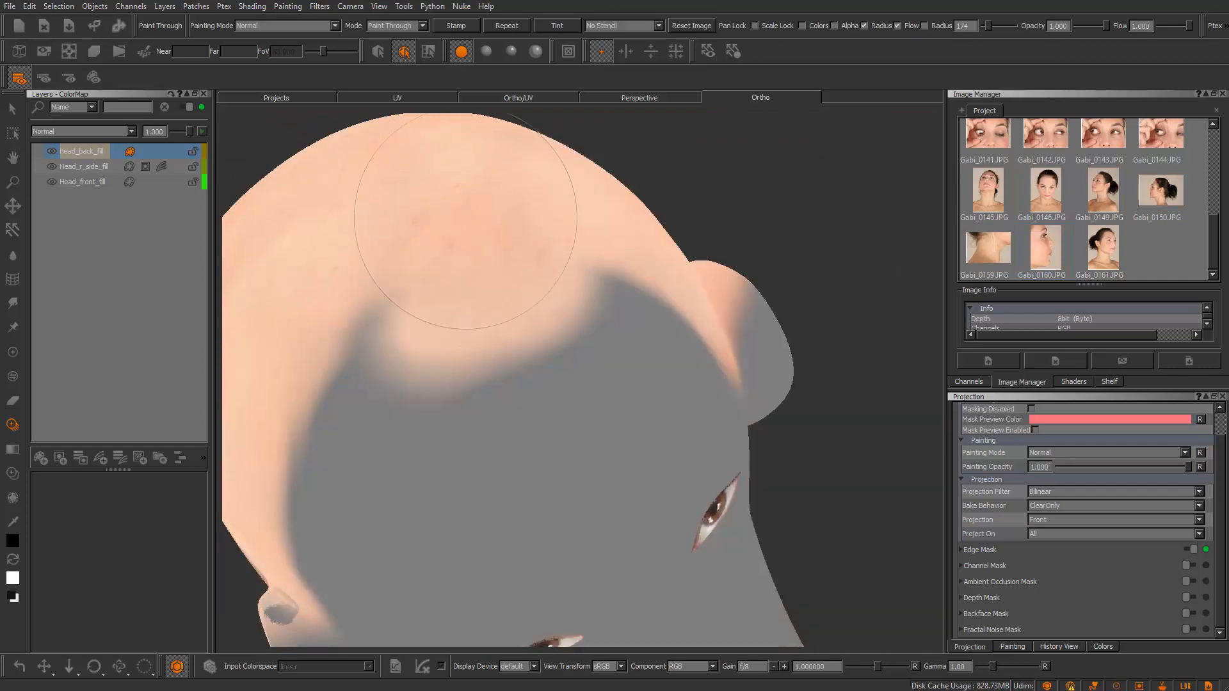
# Choose the pillowyS... skin brush from the Organic Brushes set for painting the back of the head
pyautogui.keyDown('alt'); pyautogui.moveTo(489, 343); pyautogui.dragTo(608, 374); pyautogui.keyUp('alt')
pyautogui.keyDown('alt'); pyautogui.moveTo(608, 374); pyautogui.dragTo(623, 395, button='right'); pyautogui.keyUp('alt')
pyautogui.keyDown('alt'); pyautogui.moveTo(624, 395); pyautogui.dragTo(691, 410, button='middle'); pyautogui.keyUp('alt')
pyautogui.keyDown('alt'); pyautogui.moveTo(685, 367); pyautogui.dragTo(701, 316); pyautogui.keyUp('alt')
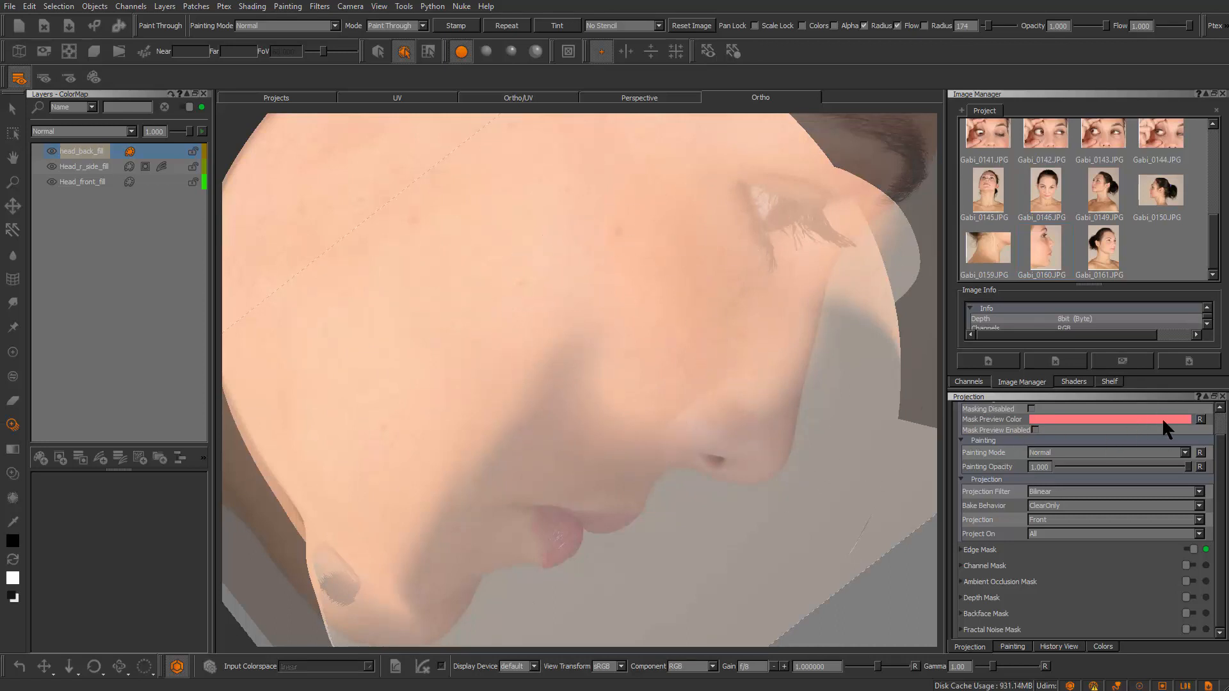
pyautogui.click(1113, 382)
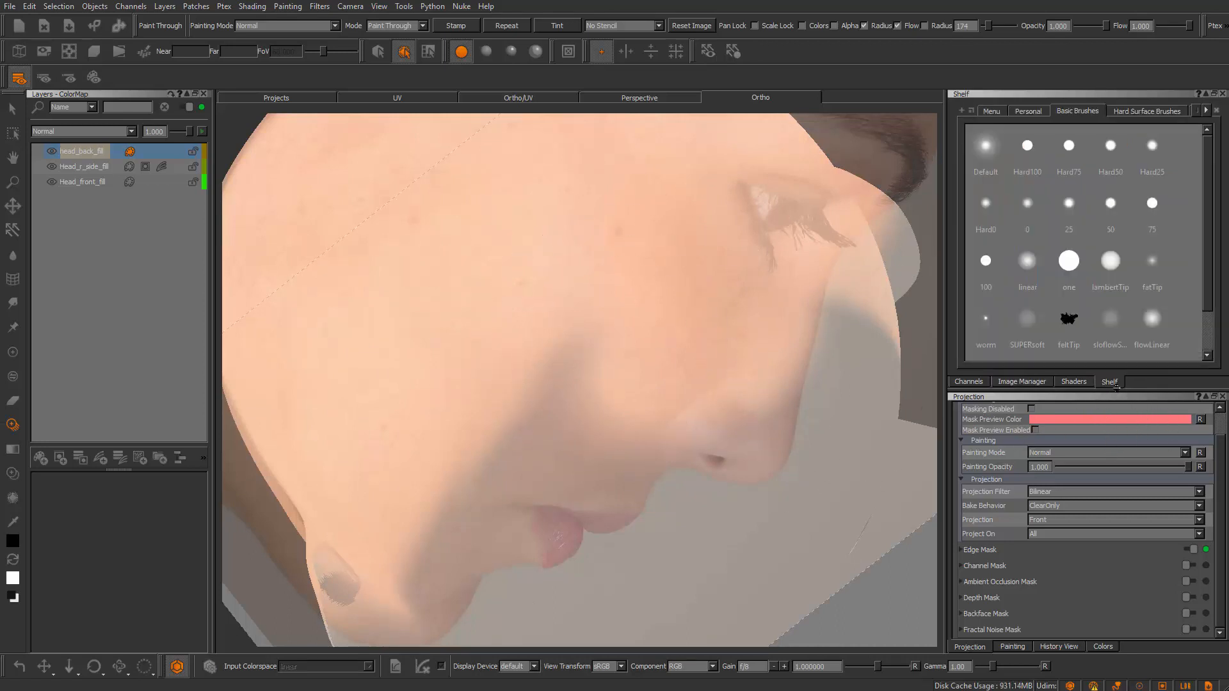
pyautogui.scroll(-2, 1190, 256)
pyautogui.scroll(2, 1177, 166)
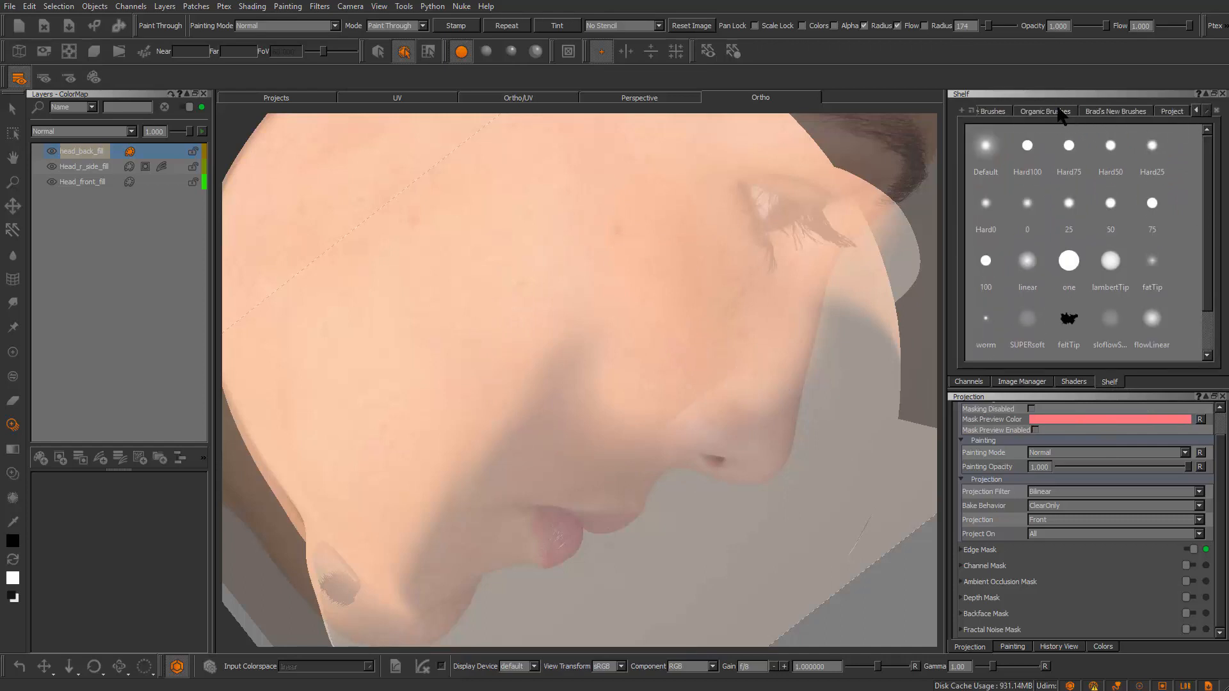
pyautogui.moveTo(1205, 185)
pyautogui.mouseDown()
pyautogui.moveTo(1203, 333)
pyautogui.moveTo(1190, 362)
pyautogui.mouseUp()
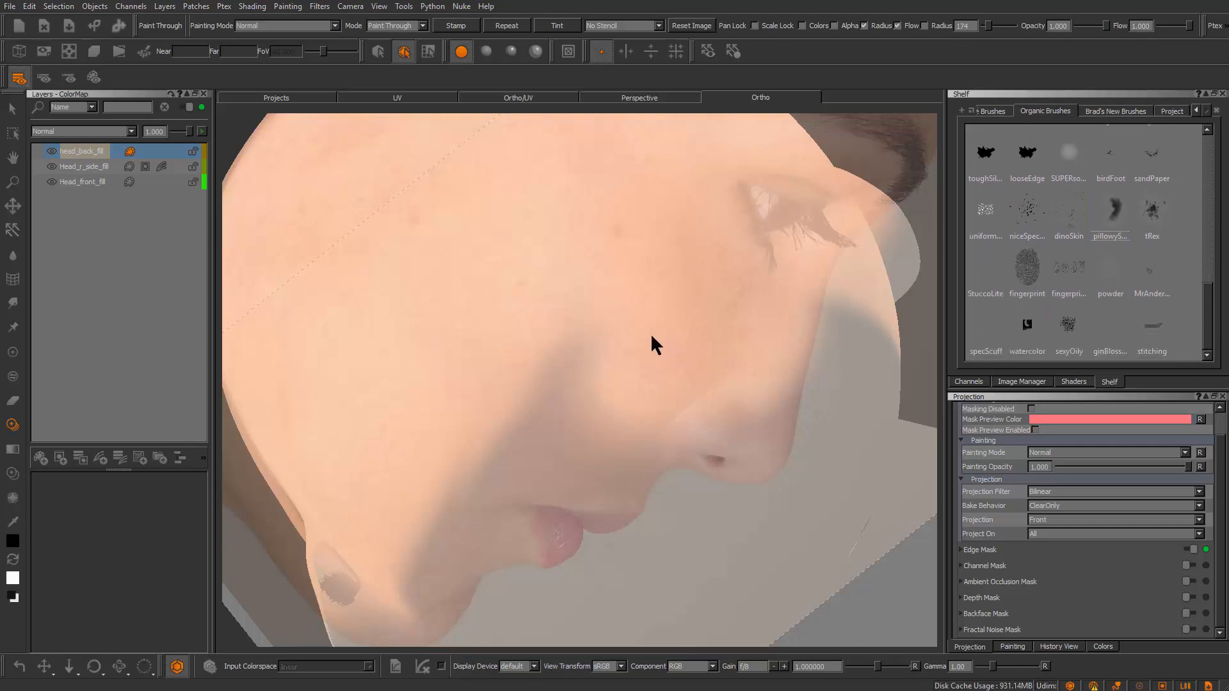
# Try painting along the edge of the grey area with the pillowyS... brush and undo the last stroke
pyautogui.moveTo(656, 304); pyautogui.dragTo(662, 269)
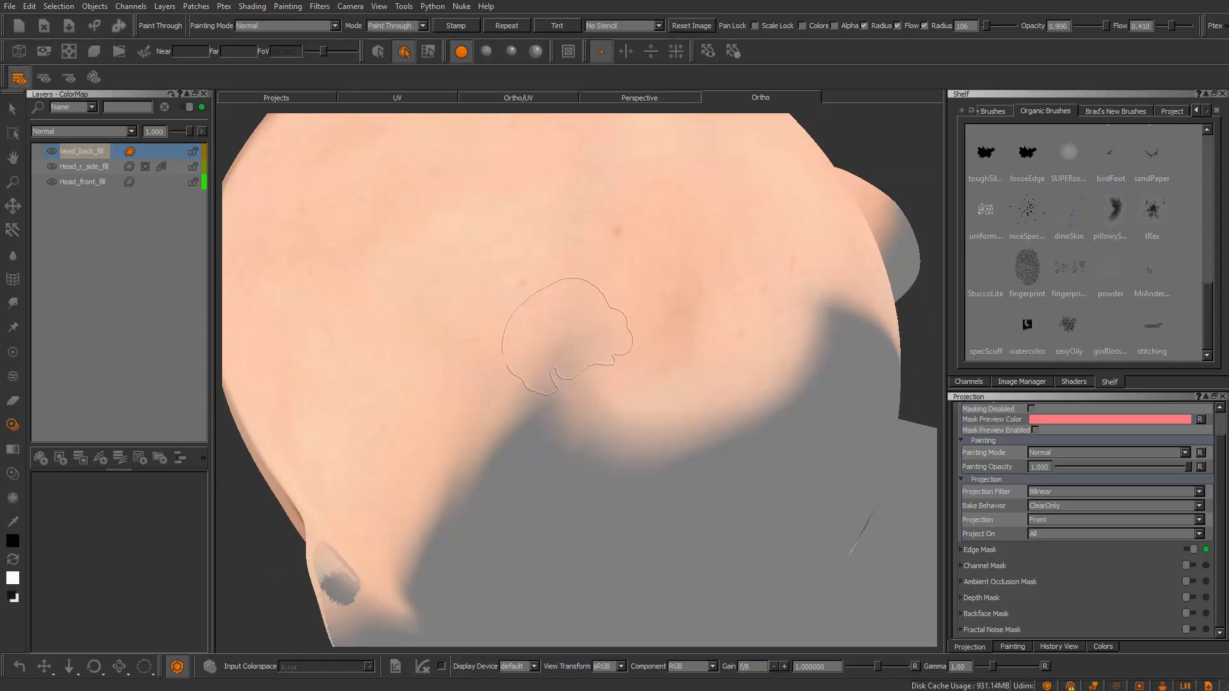
pyautogui.moveTo(526, 460); pyautogui.dragTo(588, 422)
pyautogui.moveTo(542, 472)
pyautogui.mouseDown()
pyautogui.moveTo(567, 385)
pyautogui.moveTo(675, 406)
pyautogui.mouseUp()
pyautogui.hotkey('ctrl', 'z')
# Switch to the looseEdge brush, reposition the profile photo over the unpainted edge, and dab a small test stroke
pyautogui.keyDown('shift'); pyautogui.moveTo(675, 358); pyautogui.dragTo(750, 416); pyautogui.keyUp('shift')
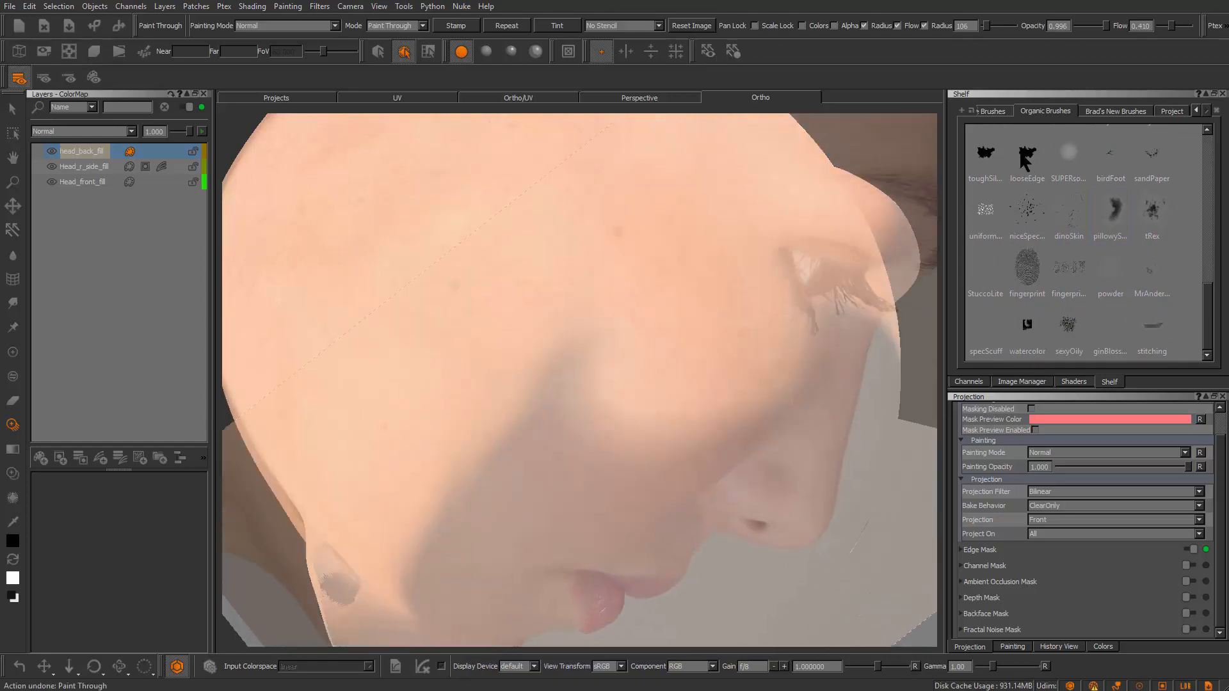
pyautogui.moveTo(635, 376)
pyautogui.keyDown('shift'); pyautogui.mouseDown()
pyautogui.moveTo(619, 422)
pyautogui.moveTo(641, 404)
pyautogui.moveTo(616, 365)
pyautogui.mouseUp(); pyautogui.keyUp('shift')
pyautogui.moveTo(634, 374)
pyautogui.keyDown('shift'); pyautogui.mouseDown()
pyautogui.moveTo(592, 382)
pyautogui.moveTo(689, 375)
pyautogui.mouseUp(); pyautogui.keyUp('shift')
pyautogui.keyDown('ctrl'); pyautogui.keyDown('shift'); pyautogui.moveTo(689, 375); pyautogui.dragTo(660, 380); pyautogui.keyUp('shift'); pyautogui.keyUp('ctrl')
pyautogui.moveTo(597, 405)
pyautogui.mouseDown()
pyautogui.moveTo(644, 398)
pyautogui.moveTo(595, 411)
pyautogui.mouseUp()
pyautogui.press('r')
pyautogui.press('Escape')
pyautogui.hotkey('alt', 'Tab')
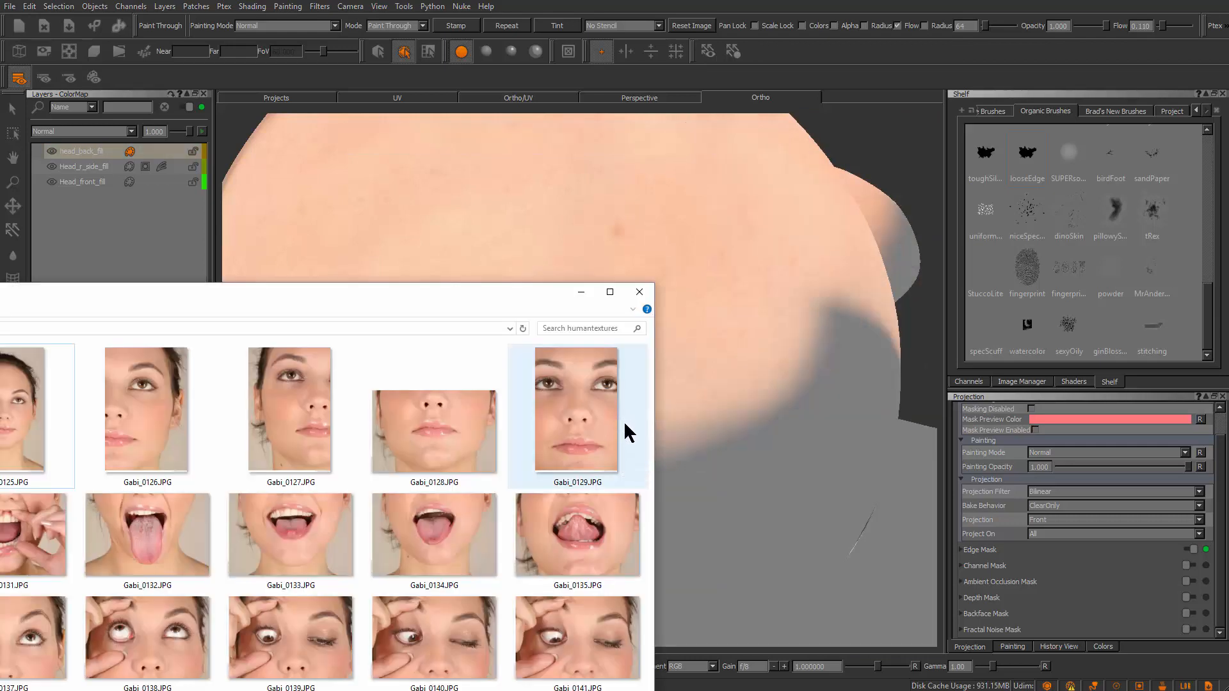
pyautogui.hotkey('alt', 'Tab')
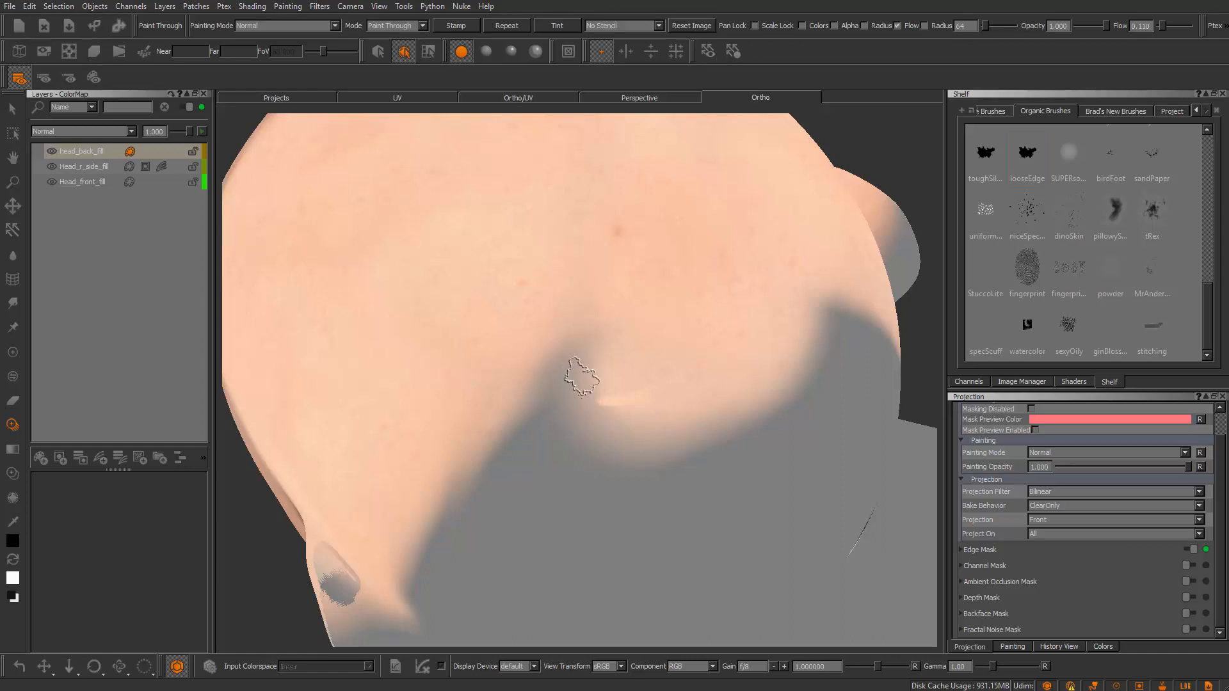
# Enlarge the brush to a radius of 186 and paint cheek skin over the notch in the grey edge
pyautogui.moveTo(582, 386)
pyautogui.keyDown('alt'); pyautogui.mouseDown()
pyautogui.moveTo(589, 401)
pyautogui.moveTo(587, 389)
pyautogui.mouseUp(); pyautogui.keyUp('alt')
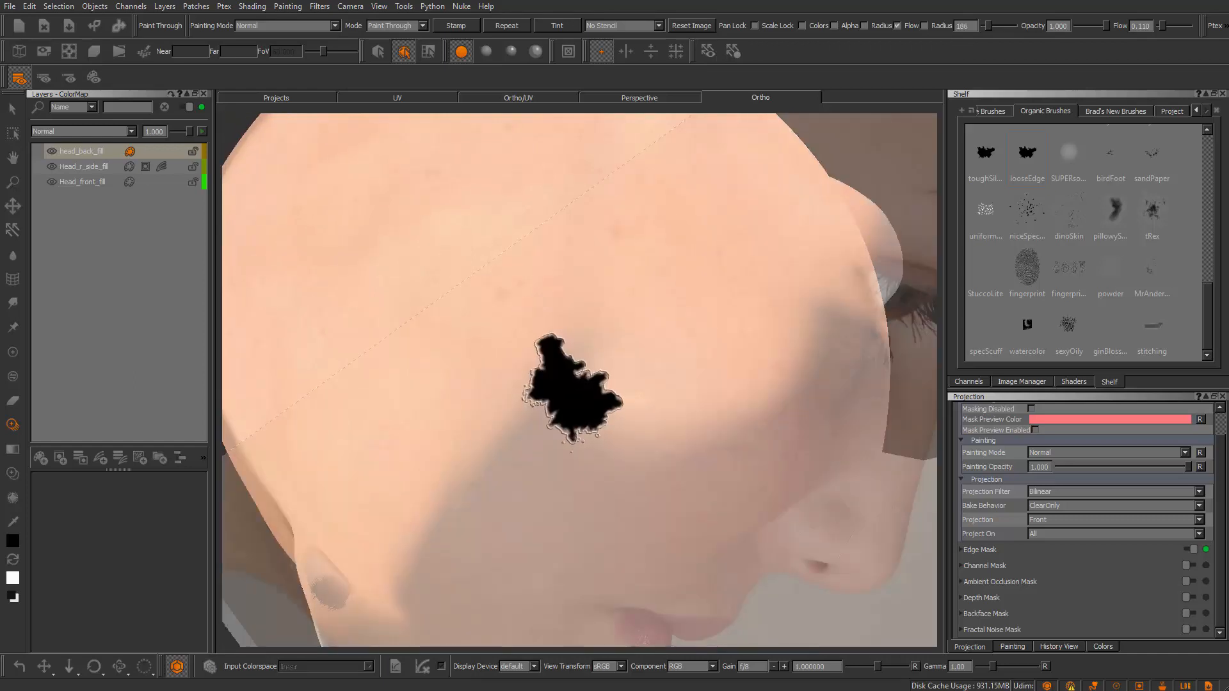
pyautogui.keyDown('alt'); pyautogui.moveTo(571, 390); pyautogui.dragTo(589, 356); pyautogui.keyUp('alt')
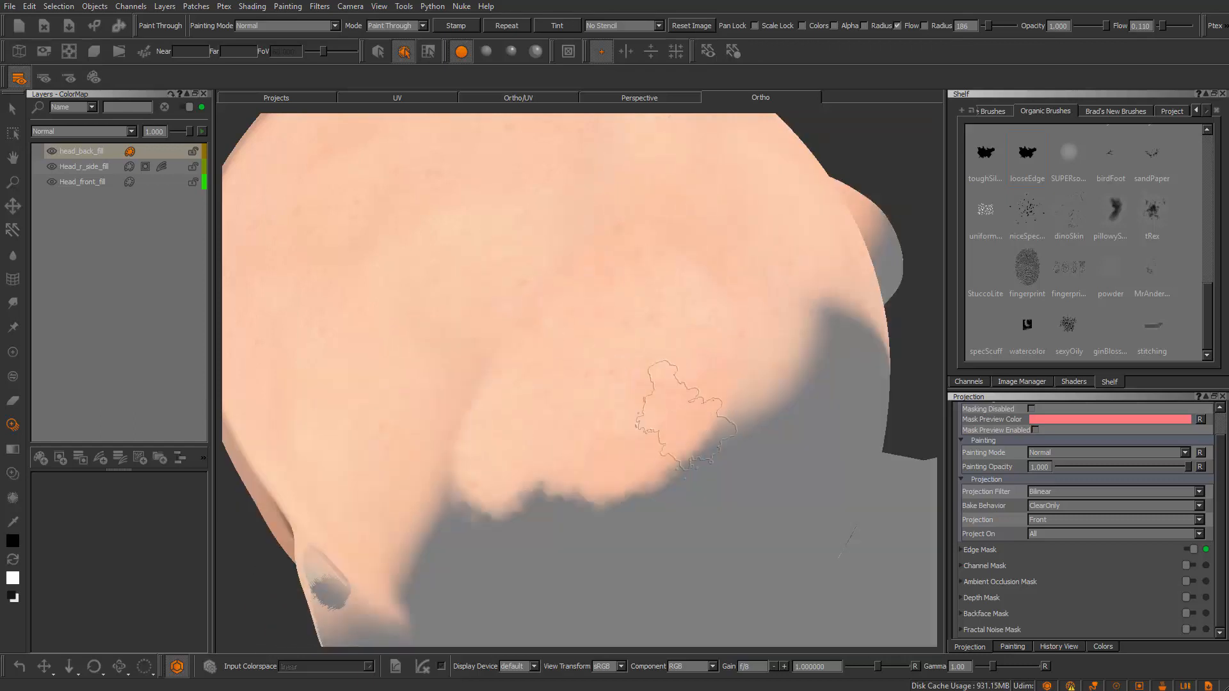
# Paint skin from the side of the head across the grey area above the ear and over the ear itself
pyautogui.moveTo(596, 437)
pyautogui.keyDown('alt'); pyautogui.mouseDown()
pyautogui.moveTo(705, 365)
pyautogui.moveTo(691, 419)
pyautogui.mouseUp(); pyautogui.keyUp('alt')
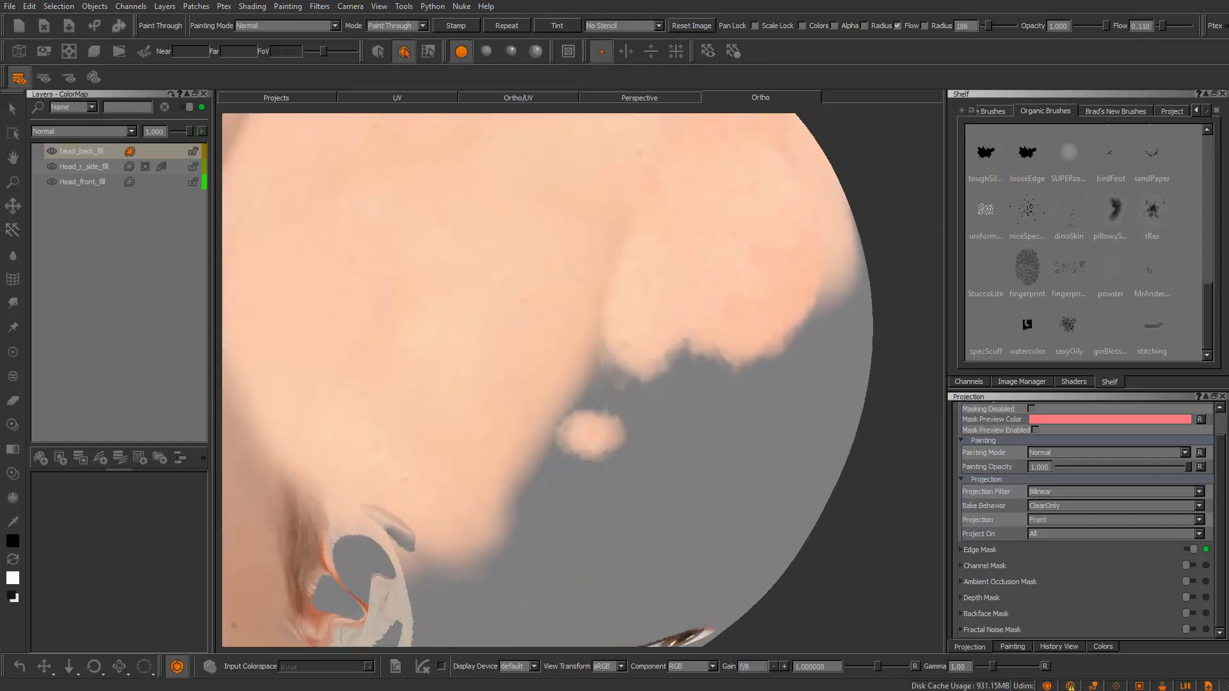
pyautogui.keyDown('alt'); pyautogui.moveTo(711, 324); pyautogui.dragTo(686, 395, button='middle'); pyautogui.keyUp('alt')
pyautogui.moveTo(608, 368)
pyautogui.mouseDown()
pyautogui.moveTo(573, 397)
pyautogui.moveTo(638, 456)
pyautogui.moveTo(610, 406)
pyautogui.mouseUp()
pyautogui.moveTo(512, 438)
pyautogui.mouseDown()
pyautogui.moveTo(557, 386)
pyautogui.moveTo(568, 529)
pyautogui.moveTo(712, 470)
pyautogui.moveTo(732, 358)
pyautogui.moveTo(686, 307)
pyautogui.mouseUp()
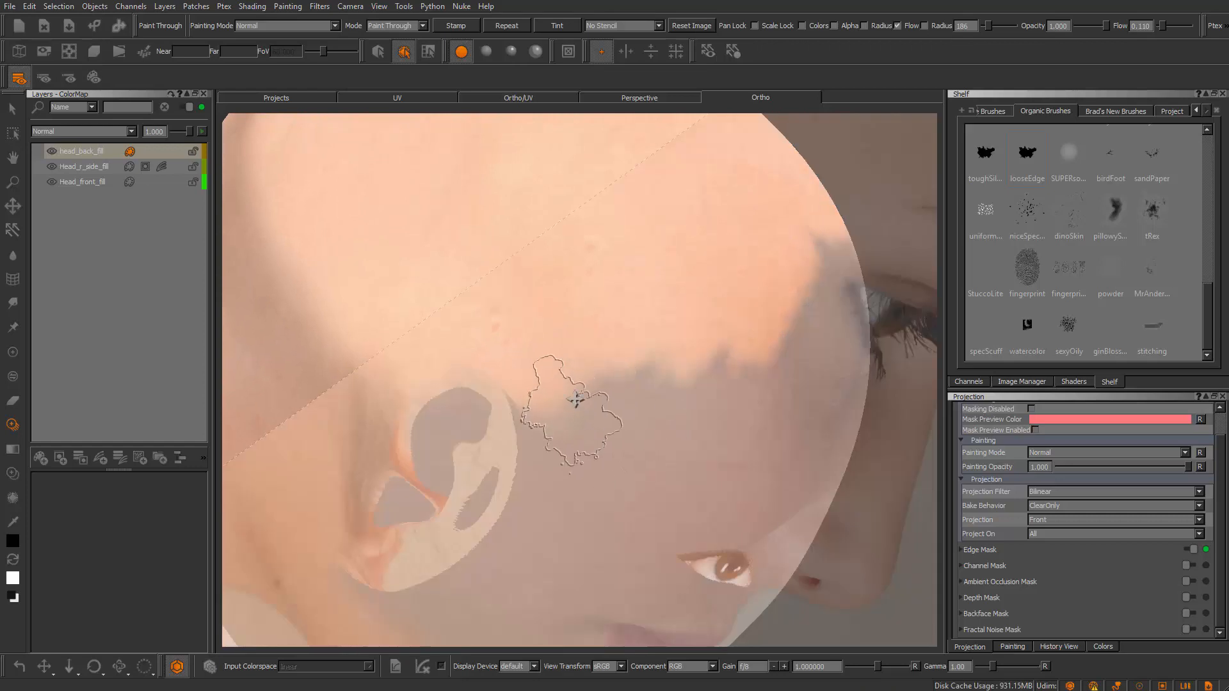
pyautogui.moveTo(550, 403)
pyautogui.mouseDown()
pyautogui.moveTo(501, 411)
pyautogui.moveTo(409, 473)
pyautogui.moveTo(388, 385)
pyautogui.mouseUp()
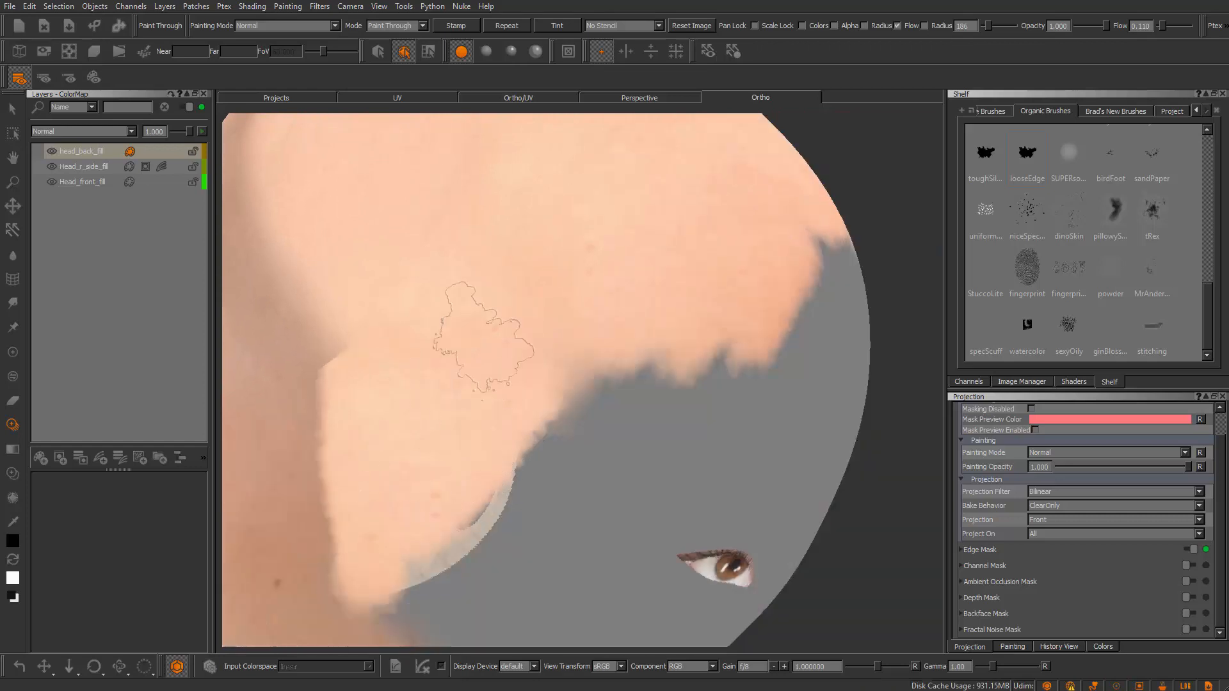
# Reposition the profile photo and paint its cheek skin behind the ear down toward the stray eye, baking the paint
pyautogui.moveTo(483, 336)
pyautogui.mouseDown()
pyautogui.moveTo(563, 441)
pyautogui.moveTo(752, 410)
pyautogui.mouseUp()
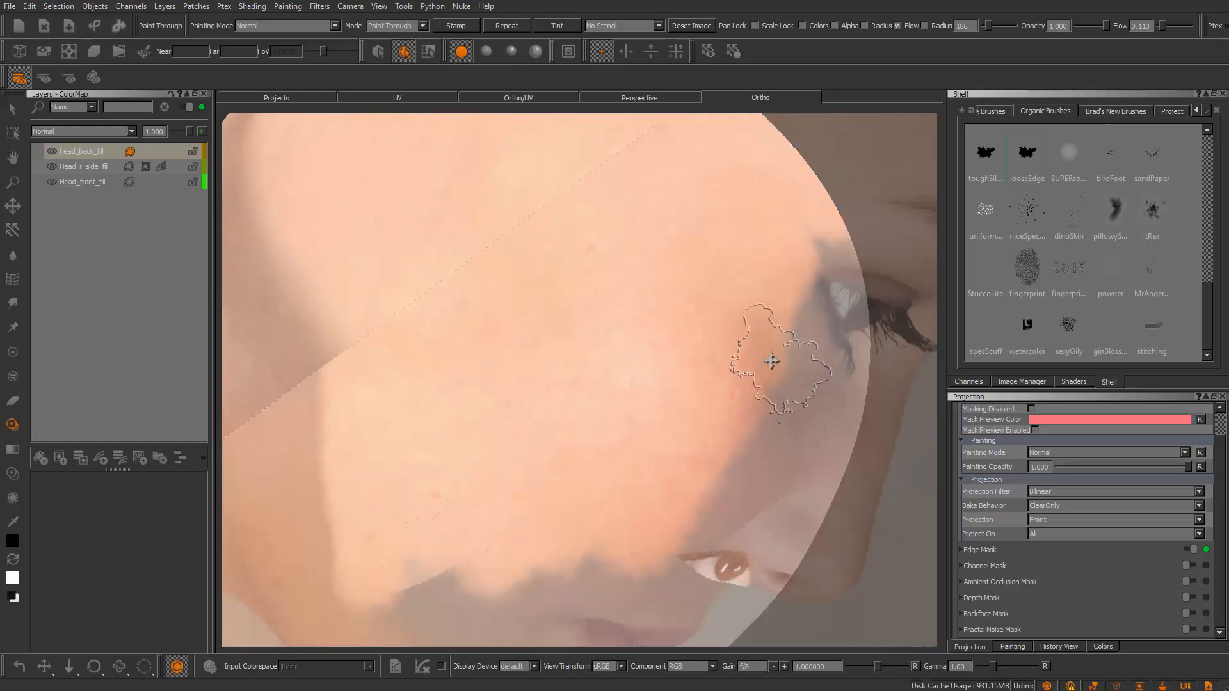
pyautogui.keyDown('shift'); pyautogui.moveTo(771, 361); pyautogui.dragTo(954, 278); pyautogui.keyUp('shift')
pyautogui.moveTo(683, 336)
pyautogui.mouseDown()
pyautogui.moveTo(798, 340)
pyautogui.moveTo(666, 531)
pyautogui.mouseUp()
pyautogui.moveTo(640, 430)
pyautogui.mouseDown()
pyautogui.moveTo(578, 475)
pyautogui.moveTo(687, 490)
pyautogui.mouseUp()
pyautogui.press('b')
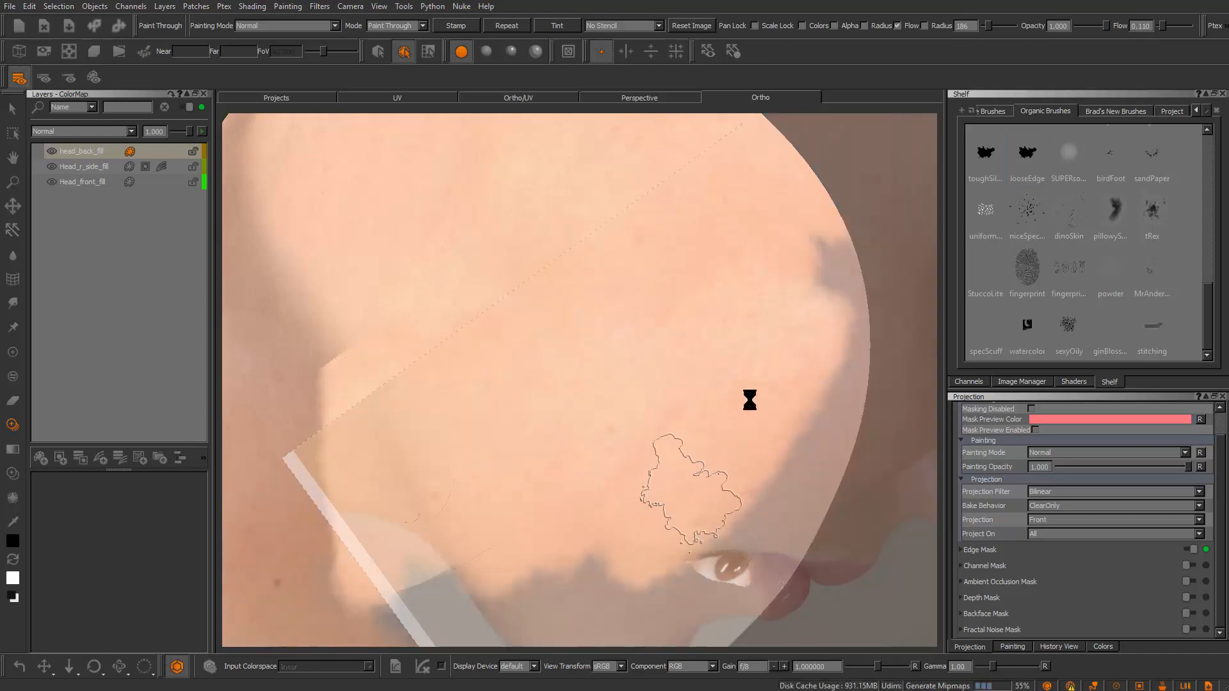
# Move the photo over the jagged gap at the back of the head and paint skin down to the stray eye
pyautogui.keyDown('alt'); pyautogui.moveTo(749, 400); pyautogui.dragTo(702, 378); pyautogui.keyUp('alt')
pyautogui.keyDown('alt'); pyautogui.moveTo(702, 379); pyautogui.dragTo(736, 364, button='middle'); pyautogui.keyUp('alt')
pyautogui.keyDown('shift'); pyautogui.moveTo(602, 382); pyautogui.dragTo(755, 307); pyautogui.keyUp('shift')
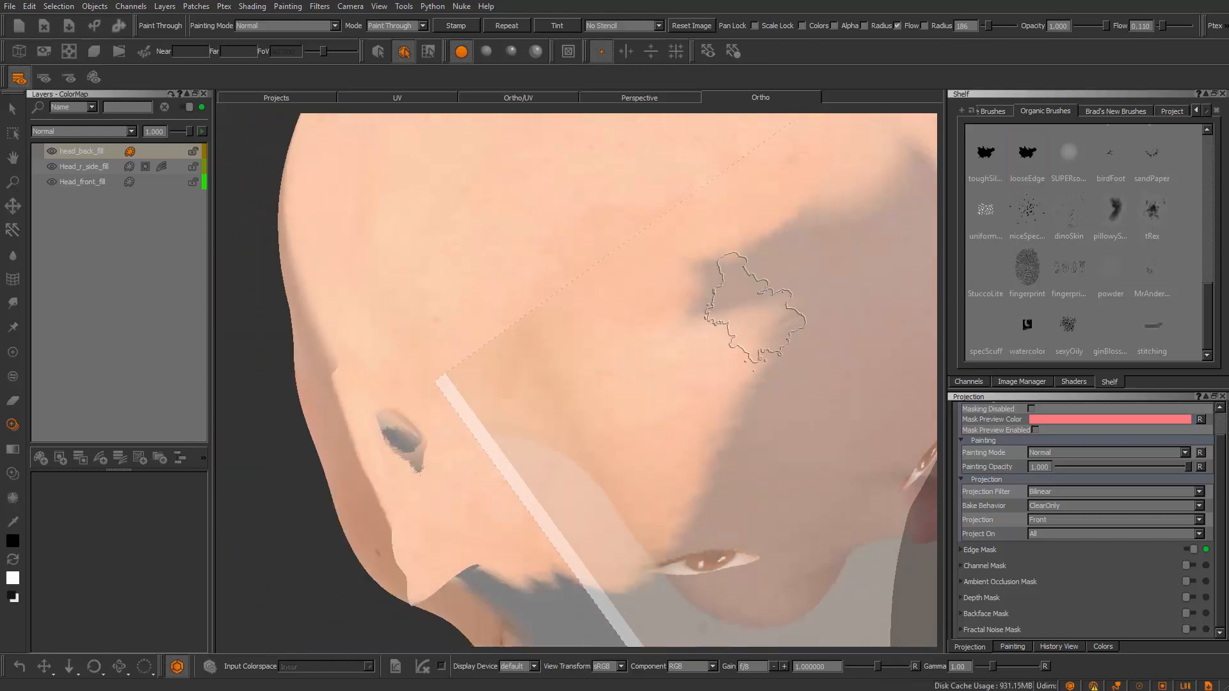
pyautogui.moveTo(784, 259)
pyautogui.mouseDown()
pyautogui.moveTo(661, 316)
pyautogui.moveTo(685, 447)
pyautogui.mouseUp()
pyautogui.moveTo(845, 333)
pyautogui.keyDown('shift'); pyautogui.mouseDown()
pyautogui.moveTo(828, 321)
pyautogui.moveTo(661, 377)
pyautogui.mouseUp(); pyautogui.keyUp('shift')
pyautogui.moveTo(640, 374); pyautogui.dragTo(615, 364)
pyautogui.moveTo(693, 429); pyautogui.dragTo(703, 544)
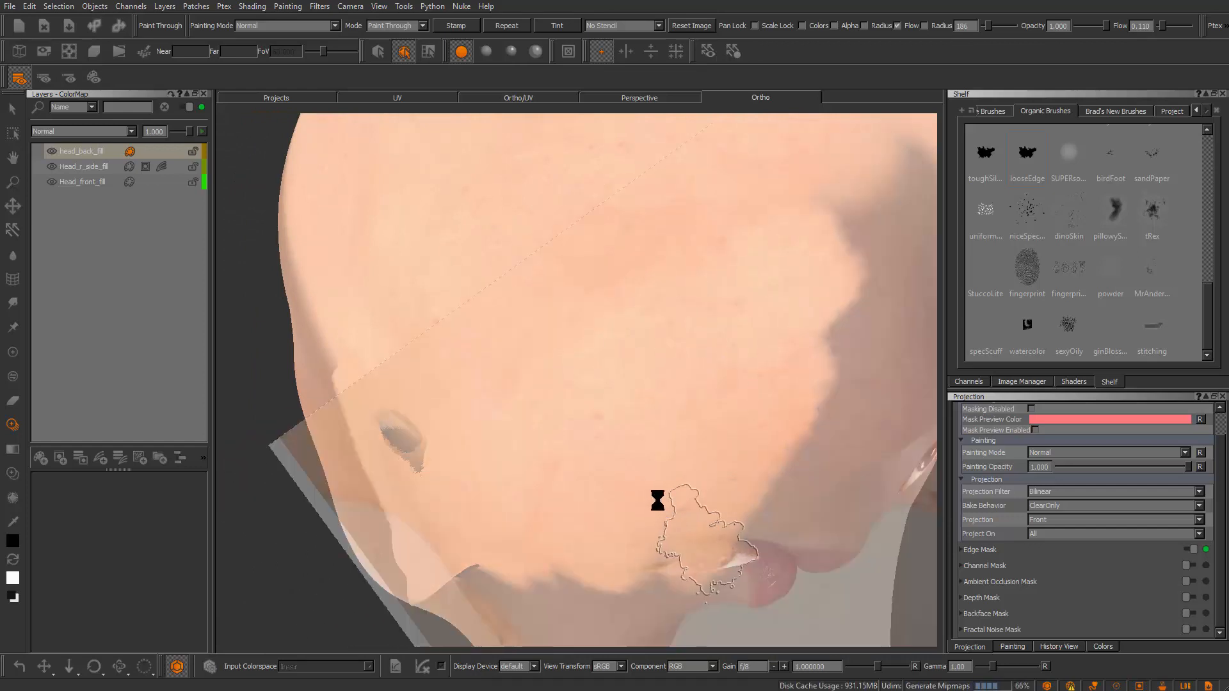
# Go over the side of the head above the ear with more of the photo's skin to blend the patches
pyautogui.keyDown('alt'); pyautogui.moveTo(658, 500); pyautogui.dragTo(677, 448); pyautogui.keyUp('alt')
pyautogui.keyDown('alt'); pyautogui.moveTo(677, 448); pyautogui.dragTo(832, 358, button='middle'); pyautogui.keyUp('alt')
pyautogui.moveTo(695, 417); pyautogui.dragTo(711, 282)
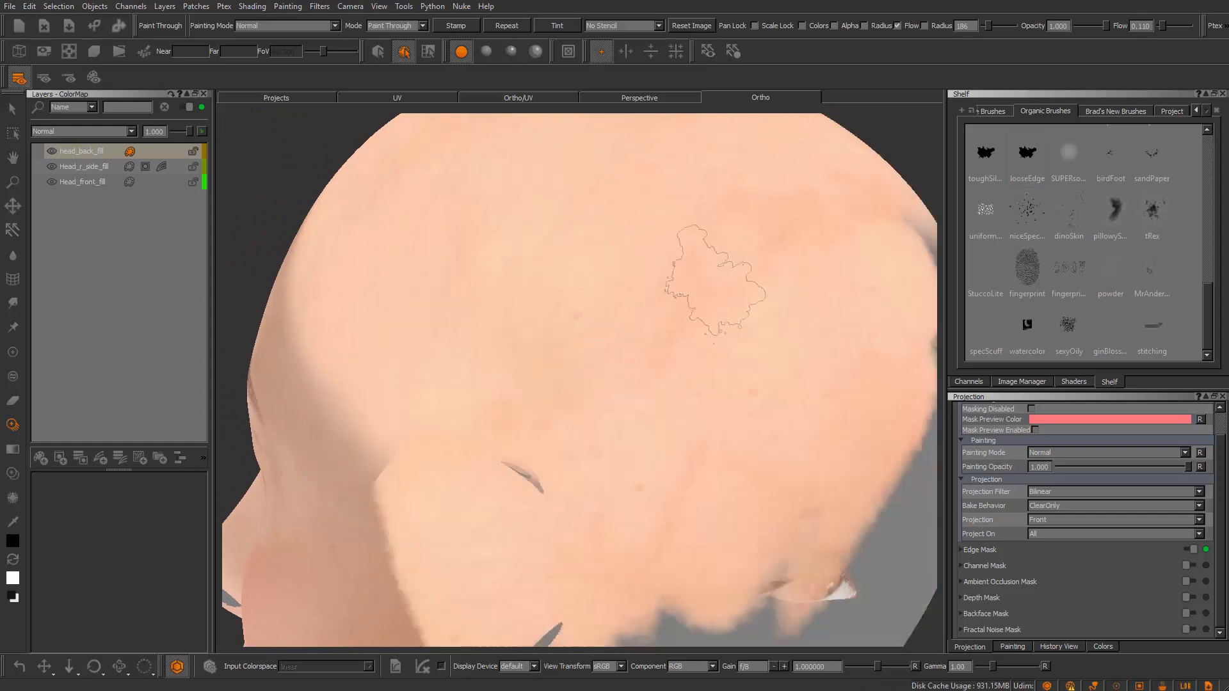
pyautogui.moveTo(777, 301)
pyautogui.mouseDown()
pyautogui.moveTo(735, 324)
pyautogui.moveTo(732, 271)
pyautogui.moveTo(768, 329)
pyautogui.mouseUp()
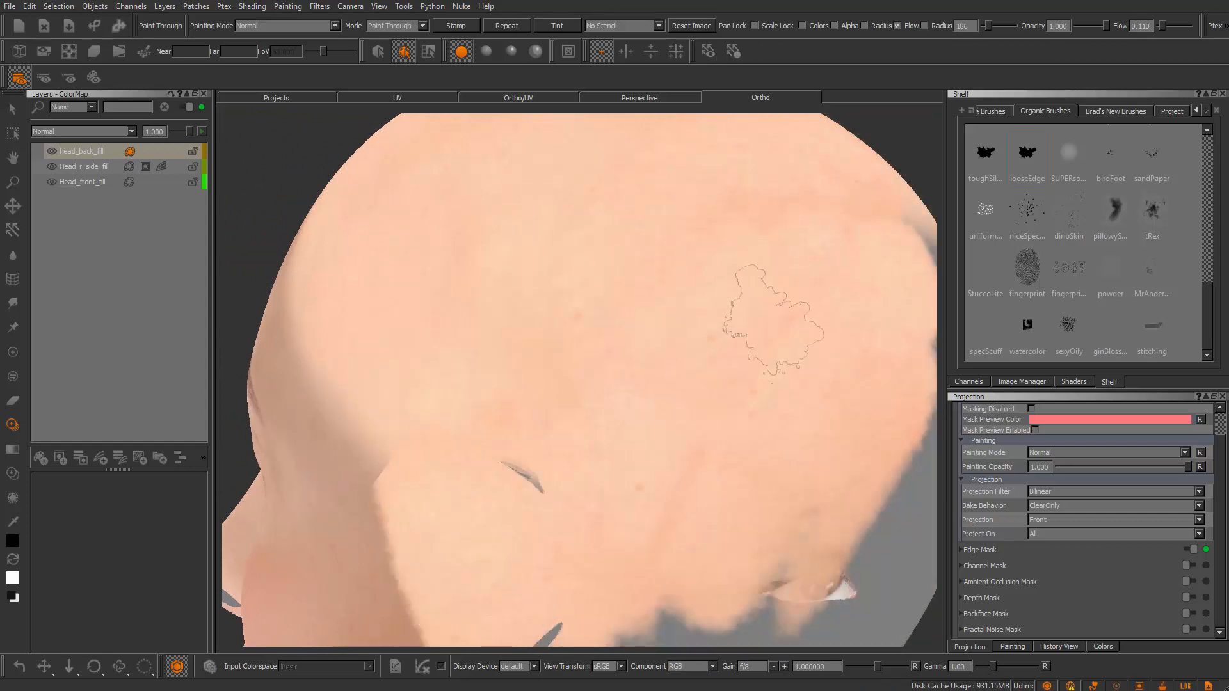
pyautogui.moveTo(689, 283)
pyautogui.mouseDown()
pyautogui.moveTo(727, 459)
pyautogui.moveTo(667, 401)
pyautogui.moveTo(589, 447)
pyautogui.mouseUp()
pyautogui.moveTo(717, 425); pyautogui.dragTo(733, 595)
# Paint skin behind the jaw, over the dark ear remnant and the stray eye's white corner, and bake it
pyautogui.moveTo(783, 477)
pyautogui.keyDown('alt'); pyautogui.mouseDown()
pyautogui.moveTo(723, 281)
pyautogui.moveTo(755, 280)
pyautogui.mouseUp(); pyautogui.keyUp('alt')
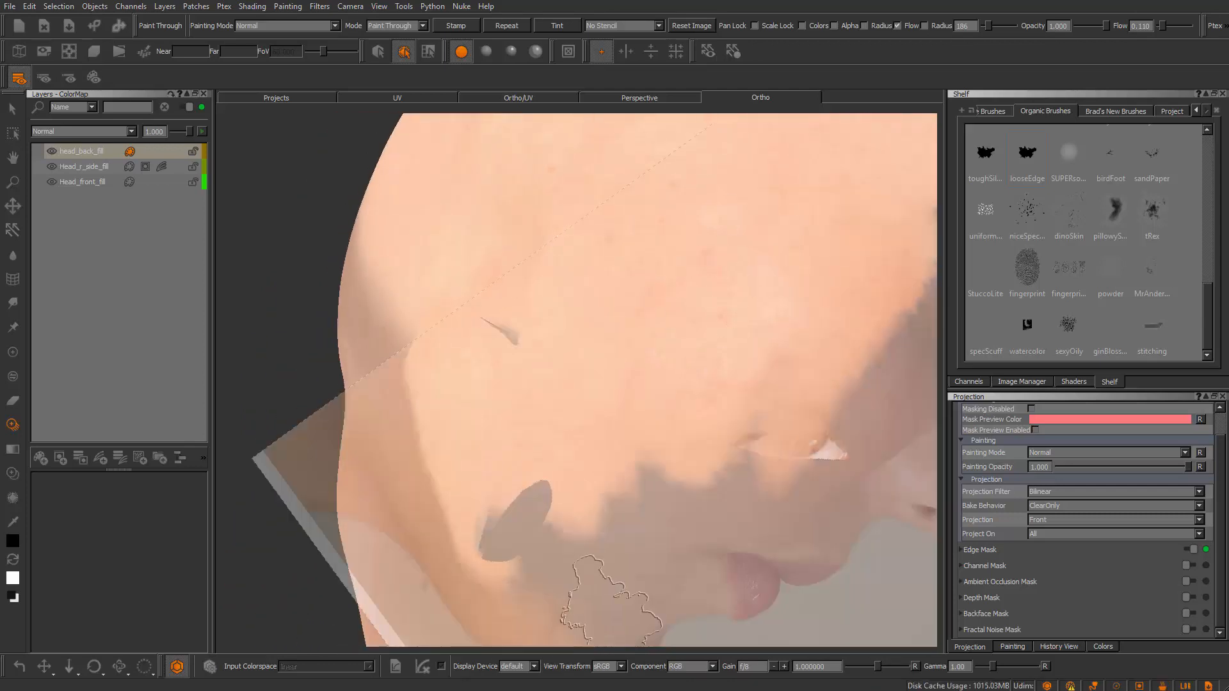
pyautogui.moveTo(636, 452)
pyautogui.keyDown('alt'); pyautogui.mouseDown()
pyautogui.moveTo(719, 433)
pyautogui.moveTo(759, 393)
pyautogui.mouseUp(); pyautogui.keyUp('alt')
pyautogui.keyDown('alt'); pyautogui.moveTo(759, 393); pyautogui.dragTo(779, 297, button='middle'); pyautogui.keyUp('alt')
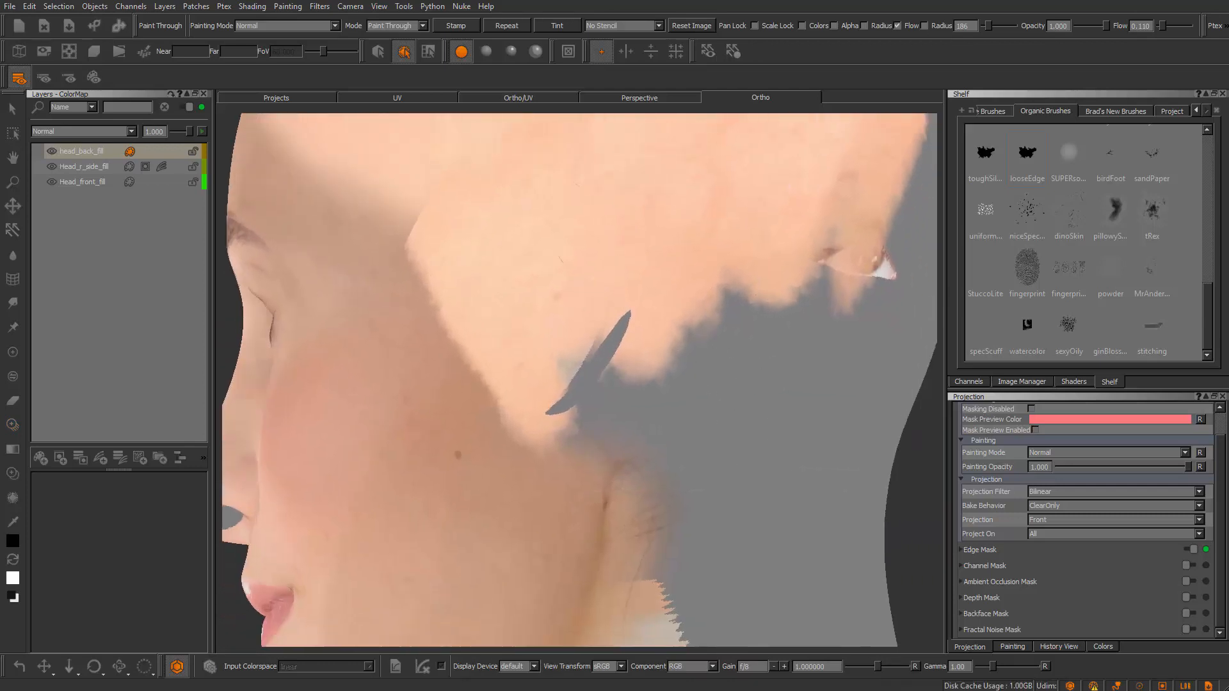
pyautogui.moveTo(622, 333)
pyautogui.mouseDown()
pyautogui.moveTo(598, 359)
pyautogui.moveTo(685, 448)
pyautogui.mouseUp()
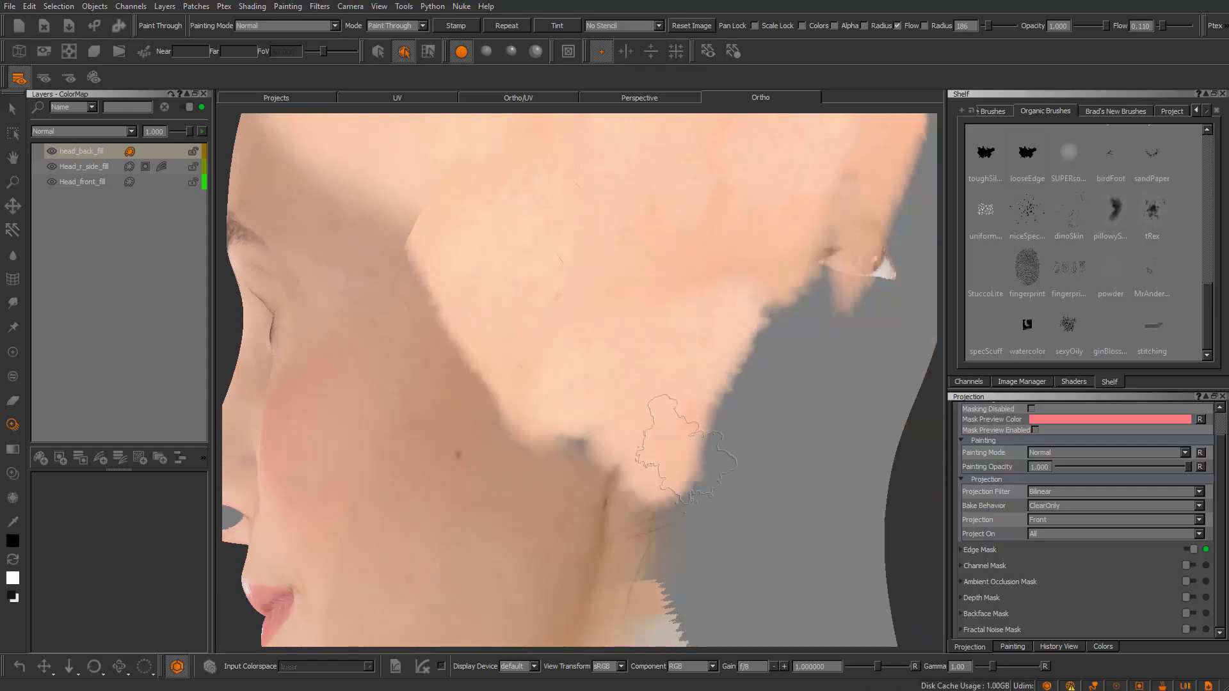
pyautogui.moveTo(608, 525)
pyautogui.mouseDown()
pyautogui.moveTo(694, 439)
pyautogui.moveTo(730, 308)
pyautogui.moveTo(784, 192)
pyautogui.moveTo(825, 262)
pyautogui.mouseUp()
pyautogui.moveTo(697, 456); pyautogui.dragTo(753, 406)
pyautogui.press('b')
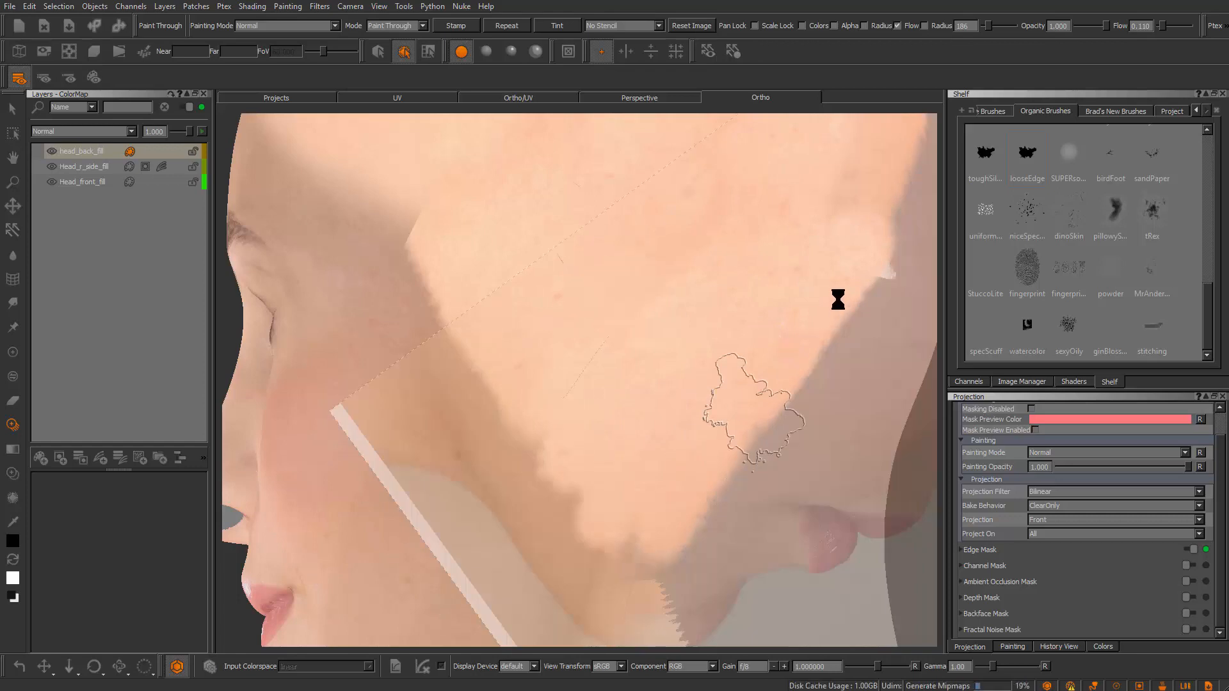
# Turn to the back of the head, paint skin farther over the grey area, and bake the paint
pyautogui.keyDown('alt'); pyautogui.moveTo(795, 301); pyautogui.dragTo(575, 474, button='middle'); pyautogui.keyUp('alt')
pyautogui.keyDown('alt'); pyautogui.moveTo(756, 377); pyautogui.dragTo(576, 428); pyautogui.keyUp('alt')
pyautogui.moveTo(576, 429)
pyautogui.keyDown('alt'); pyautogui.mouseDown(button='middle')
pyautogui.moveTo(638, 387)
pyautogui.moveTo(579, 445)
pyautogui.mouseUp(button='middle'); pyautogui.keyUp('alt')
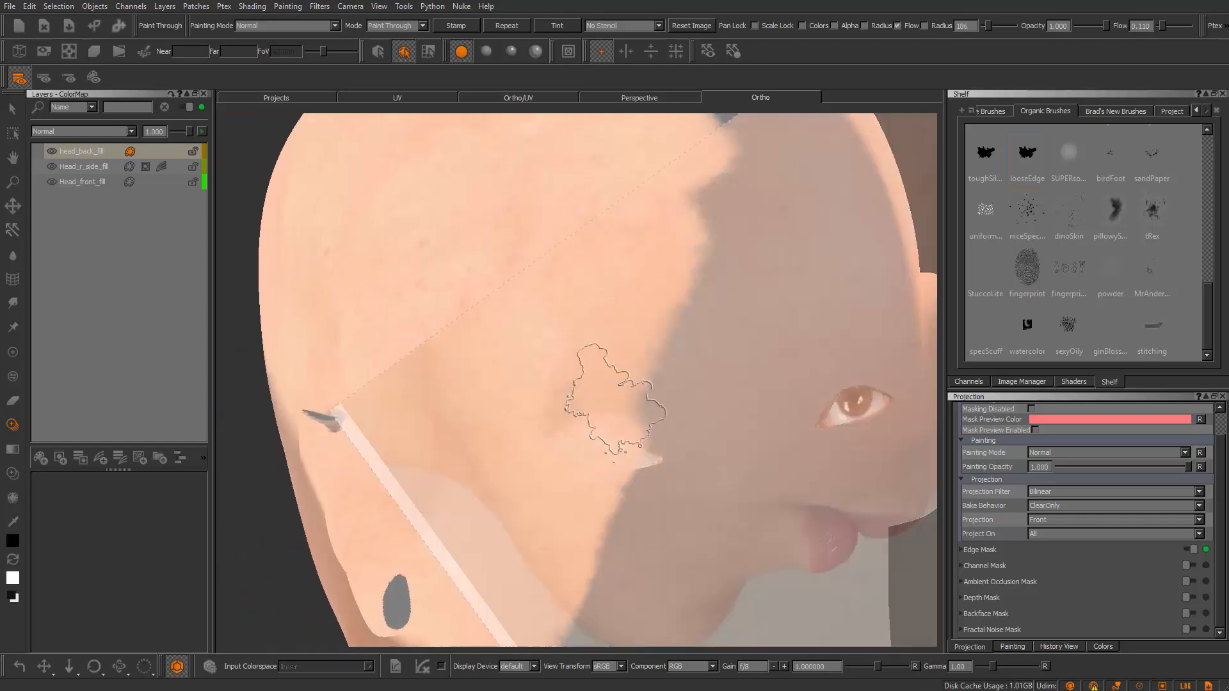
pyautogui.moveTo(672, 403)
pyautogui.keyDown('alt'); pyautogui.mouseDown(button='middle')
pyautogui.moveTo(651, 348)
pyautogui.moveTo(559, 323)
pyautogui.mouseUp(button='middle'); pyautogui.keyUp('alt')
pyautogui.moveTo(694, 320); pyautogui.dragTo(792, 377)
pyautogui.press('b')
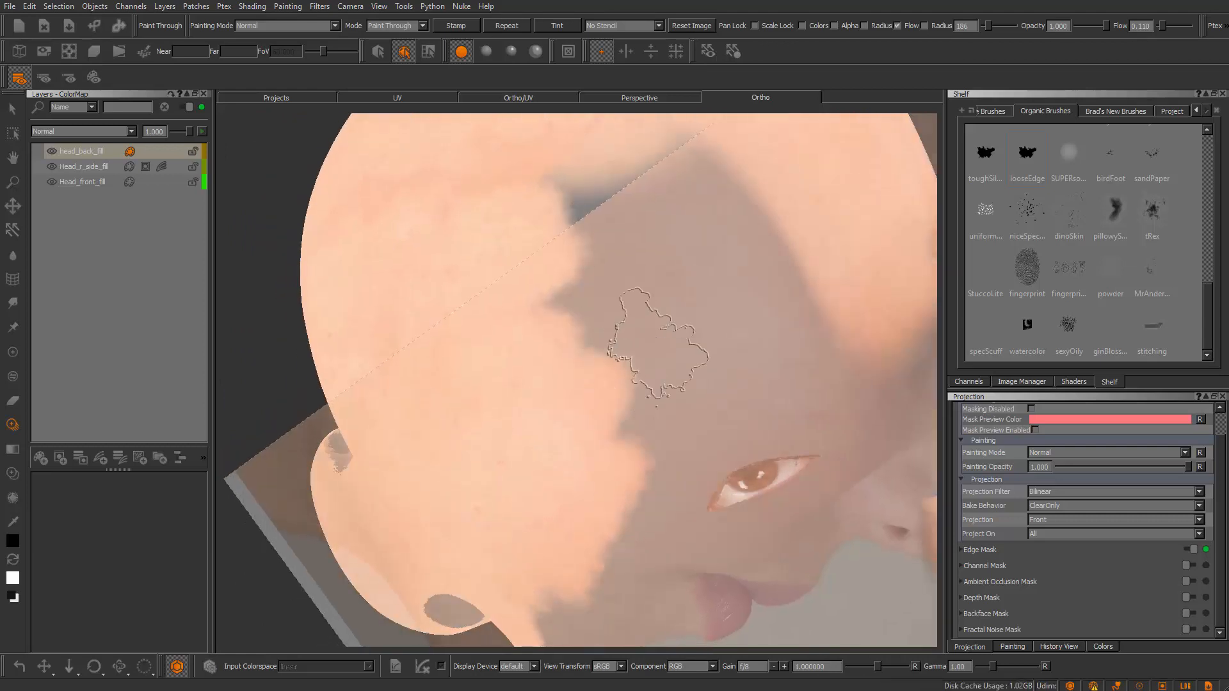
# Extend the photo's cheek skin across the middle of the grey area on the back of the head
pyautogui.keyDown('alt'); pyautogui.moveTo(560, 336); pyautogui.dragTo(630, 282, button='middle'); pyautogui.keyUp('alt')
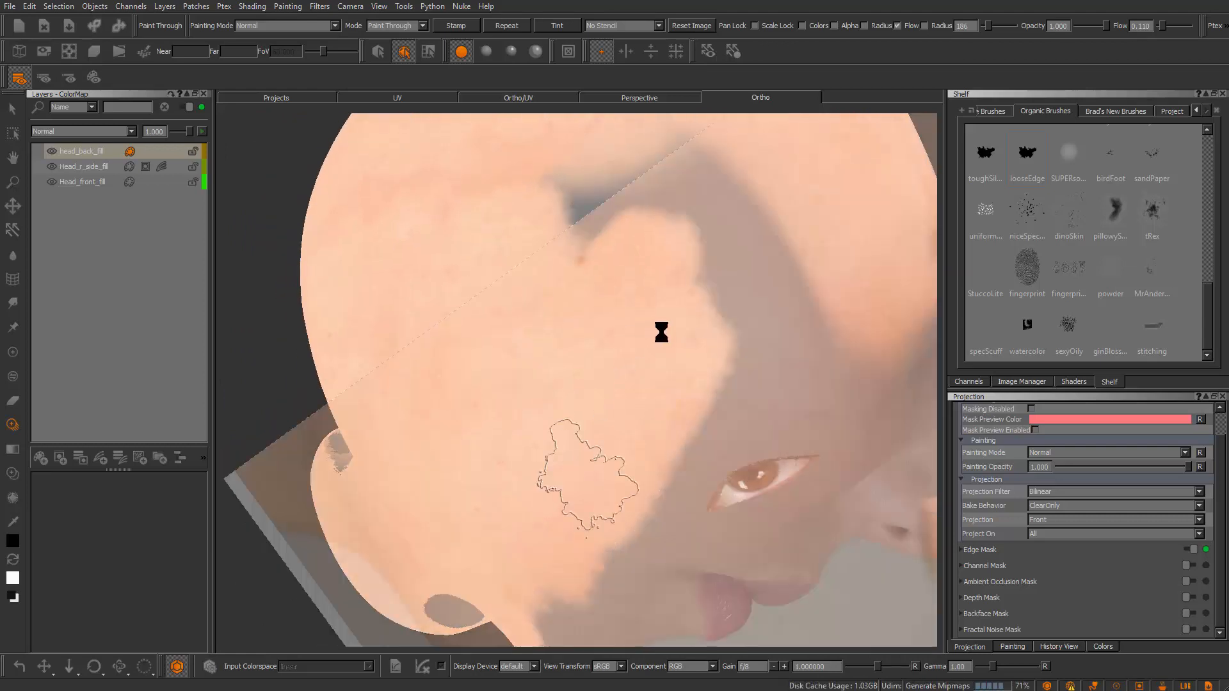
pyautogui.moveTo(661, 332)
pyautogui.keyDown('alt'); pyautogui.mouseDown(button='middle')
pyautogui.moveTo(672, 332)
pyautogui.moveTo(640, 410)
pyautogui.moveTo(586, 448)
pyautogui.mouseUp(button='middle'); pyautogui.keyUp('alt')
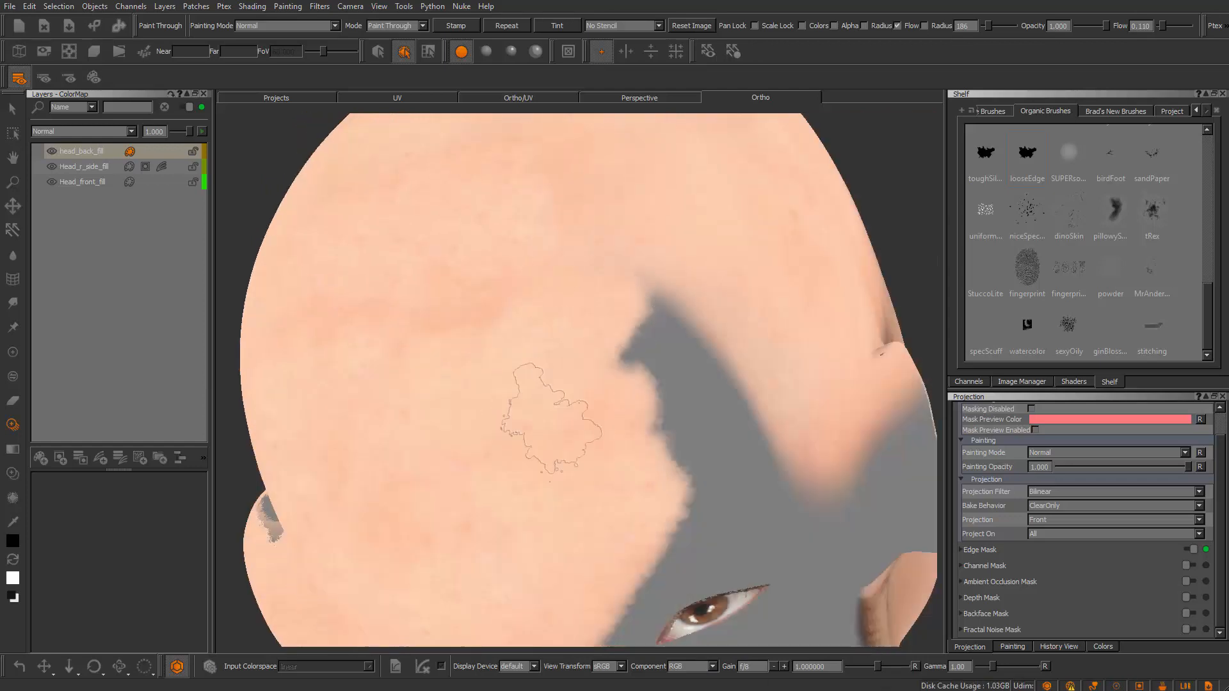
pyautogui.moveTo(494, 439)
pyautogui.keyDown('alt'); pyautogui.mouseDown(button='middle')
pyautogui.moveTo(617, 343)
pyautogui.moveTo(494, 425)
pyautogui.moveTo(584, 464)
pyautogui.mouseUp(button='middle'); pyautogui.keyUp('alt')
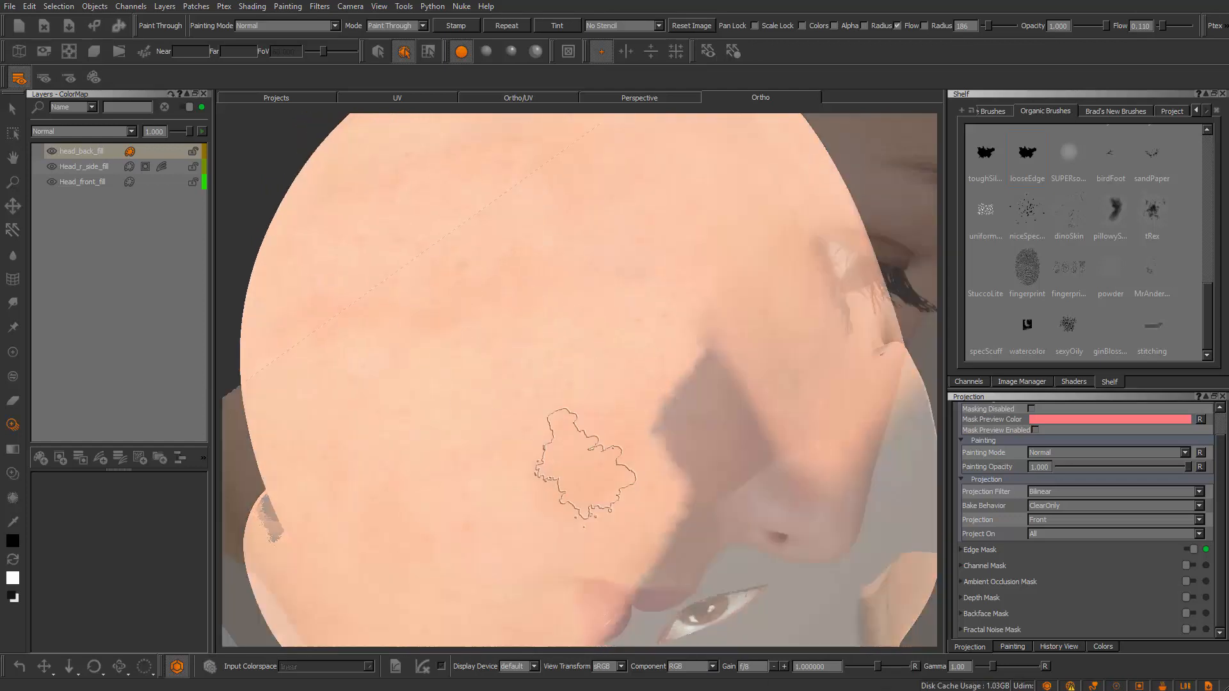
# Close the remaining grey wedge between the two skin areas on the upper back of the head
pyautogui.moveTo(753, 344)
pyautogui.keyDown('alt'); pyautogui.mouseDown(button='middle')
pyautogui.moveTo(672, 327)
pyautogui.moveTo(550, 371)
pyautogui.mouseUp(button='middle'); pyautogui.keyUp('alt')
pyautogui.moveTo(621, 467)
pyautogui.keyDown('alt'); pyautogui.mouseDown(button='middle')
pyautogui.moveTo(727, 365)
pyautogui.moveTo(680, 343)
pyautogui.moveTo(590, 339)
pyautogui.mouseUp(button='middle'); pyautogui.keyUp('alt')
pyautogui.moveTo(697, 393)
pyautogui.mouseDown()
pyautogui.moveTo(736, 387)
pyautogui.moveTo(650, 474)
pyautogui.mouseUp()
pyautogui.keyDown('alt'); pyautogui.moveTo(650, 474); pyautogui.dragTo(637, 499, button='middle'); pyautogui.keyUp('alt')
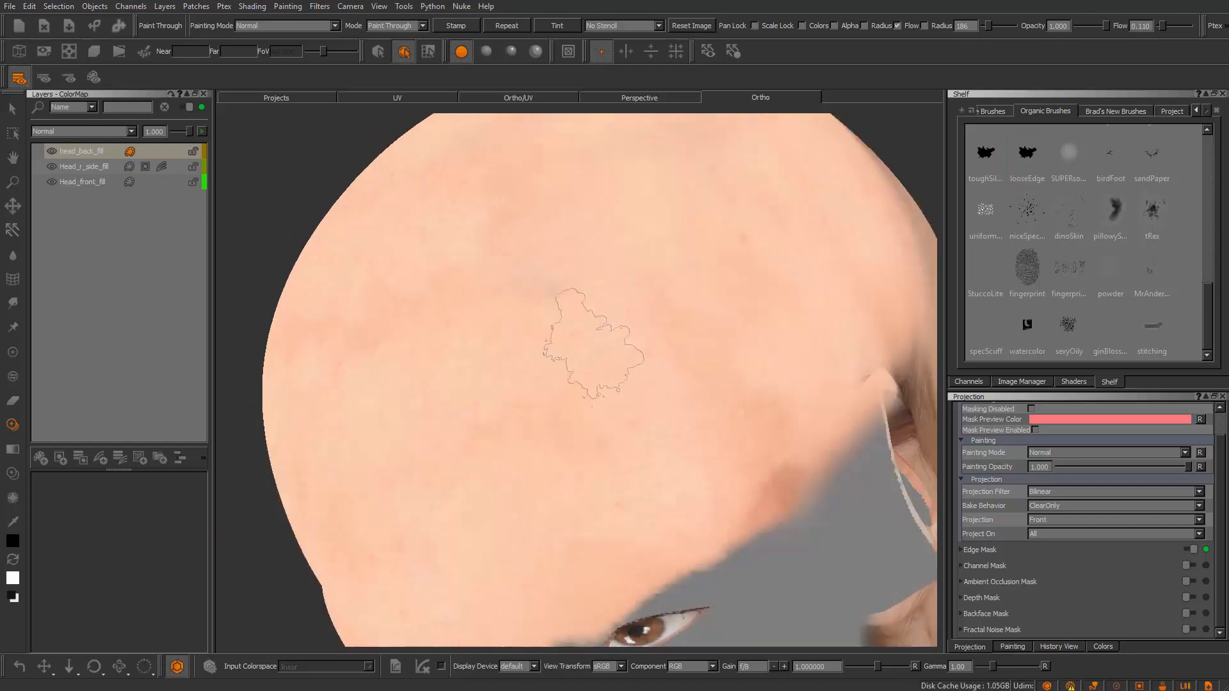
# Reposition the photo repeatedly and paint more skin variation over the back of the head, blending the reddish edge patch
pyautogui.keyDown('shift'); pyautogui.moveTo(658, 365); pyautogui.dragTo(616, 513, button='middle'); pyautogui.keyUp('shift')
pyautogui.moveTo(604, 448); pyautogui.dragTo(581, 477)
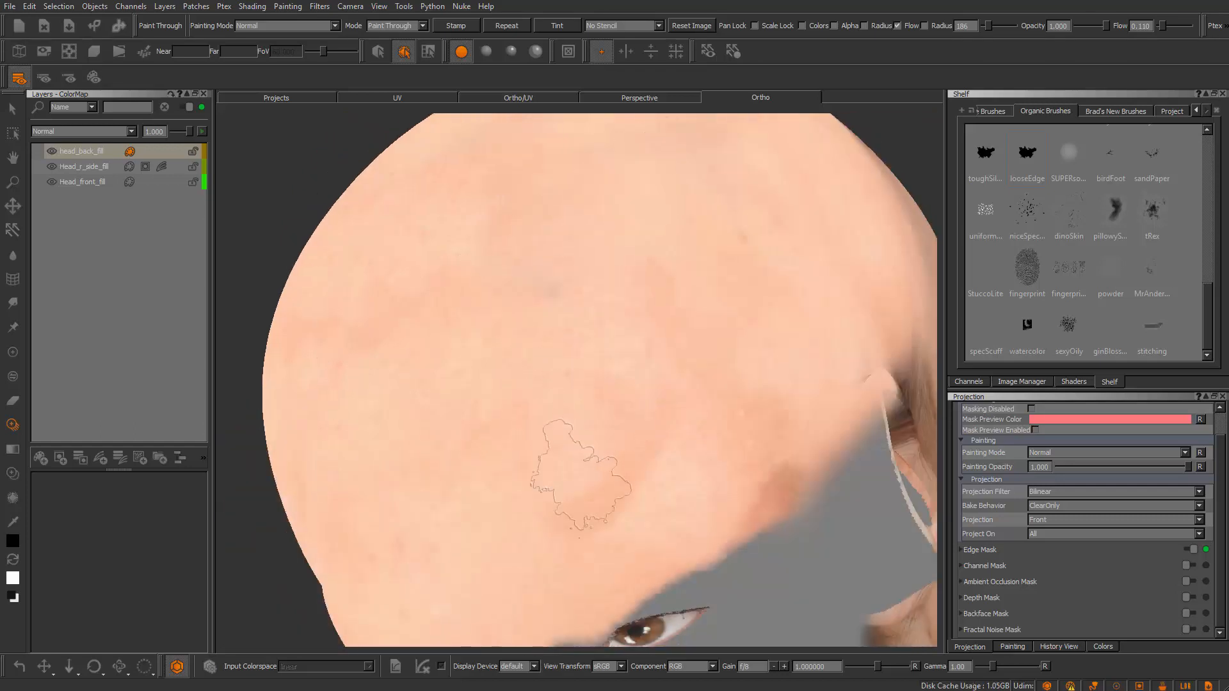
pyautogui.moveTo(622, 525); pyautogui.dragTo(613, 533)
pyautogui.keyDown('shift'); pyautogui.moveTo(603, 467); pyautogui.dragTo(646, 409); pyautogui.keyUp('shift')
pyautogui.moveTo(647, 410)
pyautogui.mouseDown()
pyautogui.moveTo(656, 385)
pyautogui.moveTo(609, 442)
pyautogui.mouseUp()
pyautogui.moveTo(609, 441)
pyautogui.keyDown('shift'); pyautogui.mouseDown()
pyautogui.moveTo(636, 466)
pyautogui.moveTo(735, 457)
pyautogui.mouseUp(); pyautogui.keyUp('shift')
pyautogui.moveTo(736, 458); pyautogui.dragTo(756, 440)
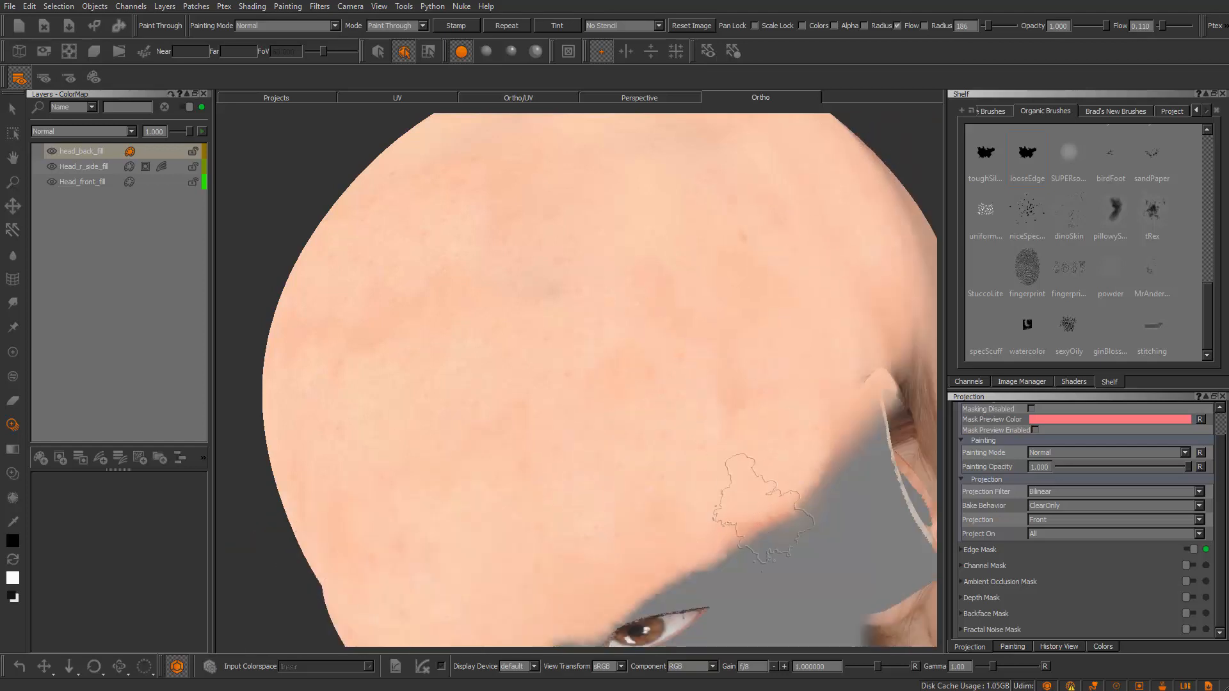
pyautogui.keyDown('shift'); pyautogui.moveTo(774, 400); pyautogui.dragTo(721, 351); pyautogui.keyUp('shift')
# Paint the photo's skin over the opposite side of the head up to the temple and above the ear, baking it
pyautogui.moveTo(670, 383)
pyautogui.keyDown('alt'); pyautogui.mouseDown()
pyautogui.moveTo(699, 430)
pyautogui.moveTo(580, 379)
pyautogui.moveTo(608, 377)
pyautogui.mouseUp(); pyautogui.keyUp('alt')
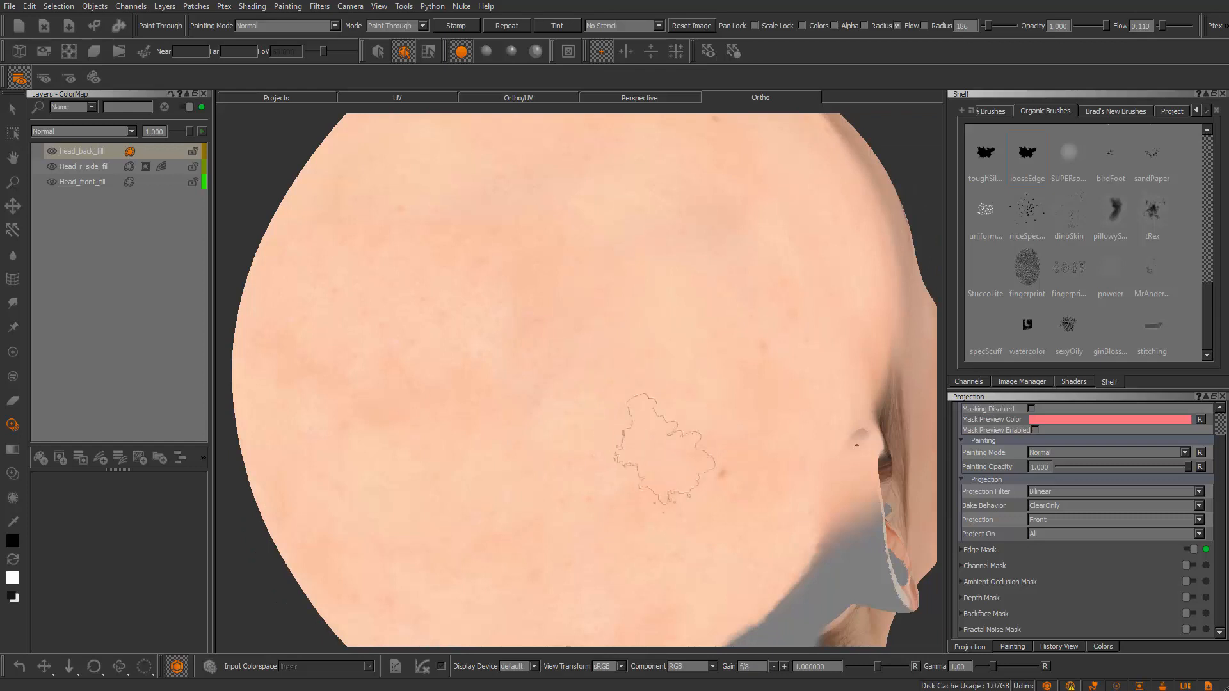
pyautogui.moveTo(665, 449)
pyautogui.keyDown('shift'); pyautogui.mouseDown()
pyautogui.moveTo(664, 503)
pyautogui.moveTo(711, 436)
pyautogui.moveTo(705, 365)
pyautogui.moveTo(466, 489)
pyautogui.moveTo(606, 334)
pyautogui.moveTo(650, 431)
pyautogui.moveTo(598, 384)
pyautogui.moveTo(557, 378)
pyautogui.moveTo(585, 288)
pyautogui.moveTo(624, 250)
pyautogui.mouseUp(); pyautogui.keyUp('shift')
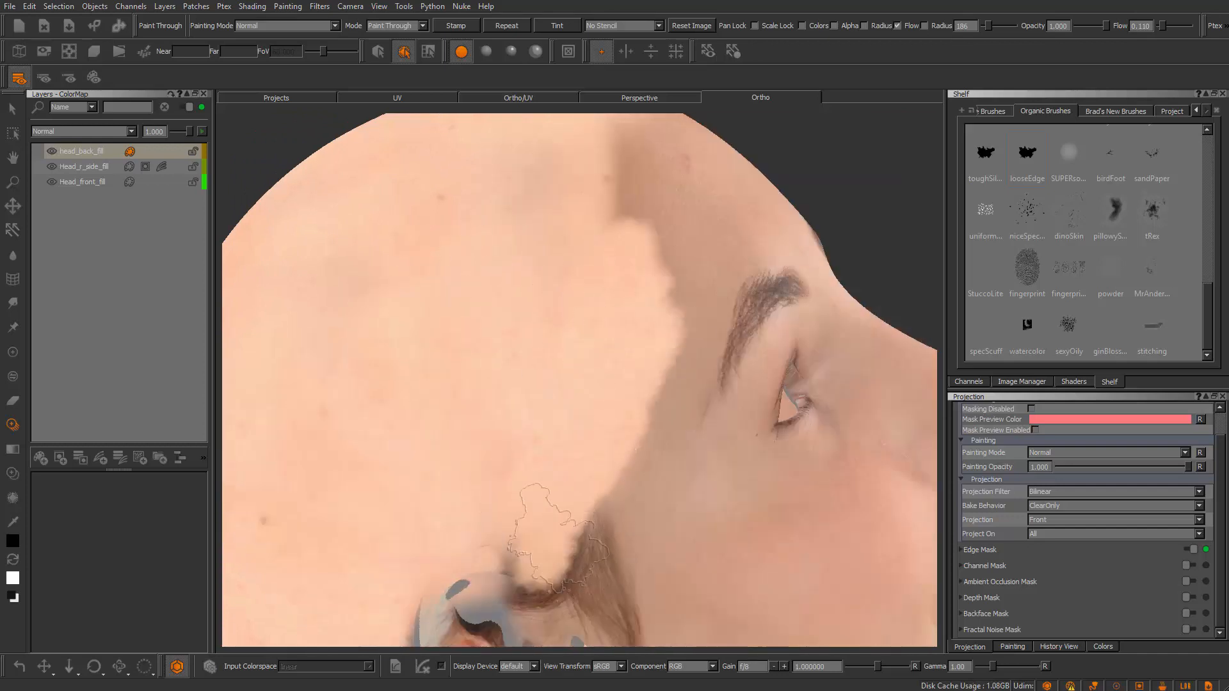
pyautogui.press('b')
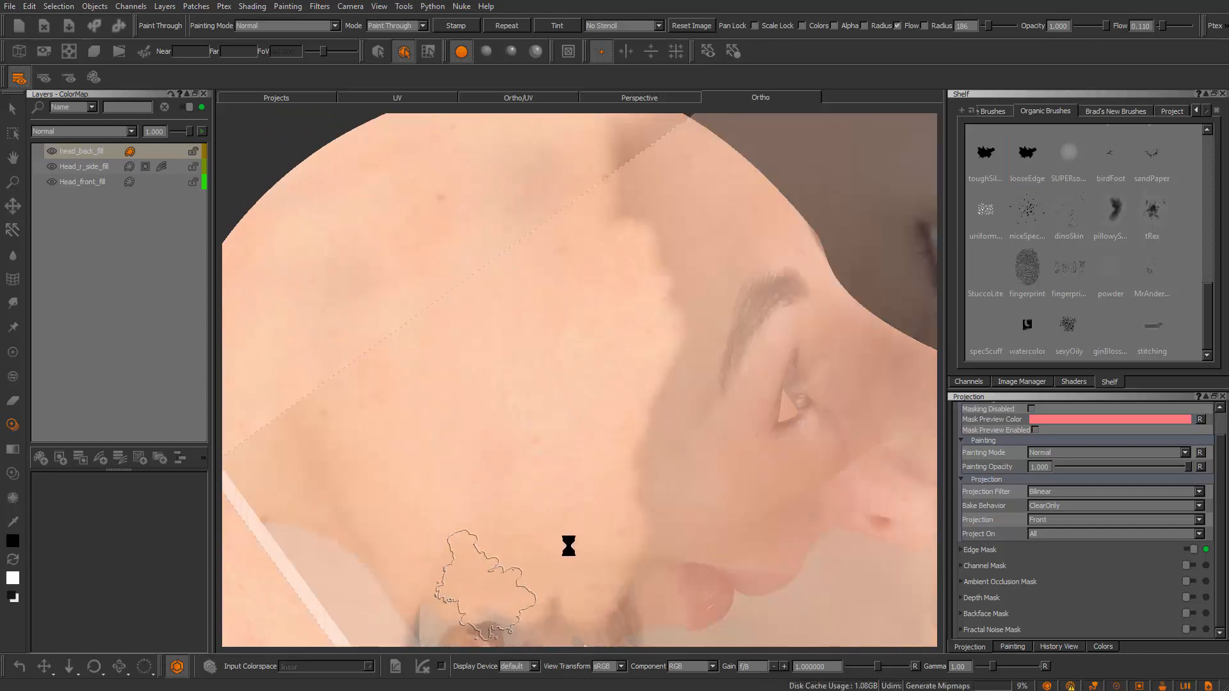
# Shift the photo over the ear area on this side and paint skin down toward the jaw
pyautogui.keyDown('alt'); pyautogui.moveTo(573, 502); pyautogui.dragTo(689, 242, button='middle'); pyautogui.keyUp('alt')
pyautogui.keyDown('shift'); pyautogui.moveTo(675, 327); pyautogui.dragTo(624, 455); pyautogui.keyUp('shift')
pyautogui.moveTo(619, 333); pyautogui.dragTo(595, 384)
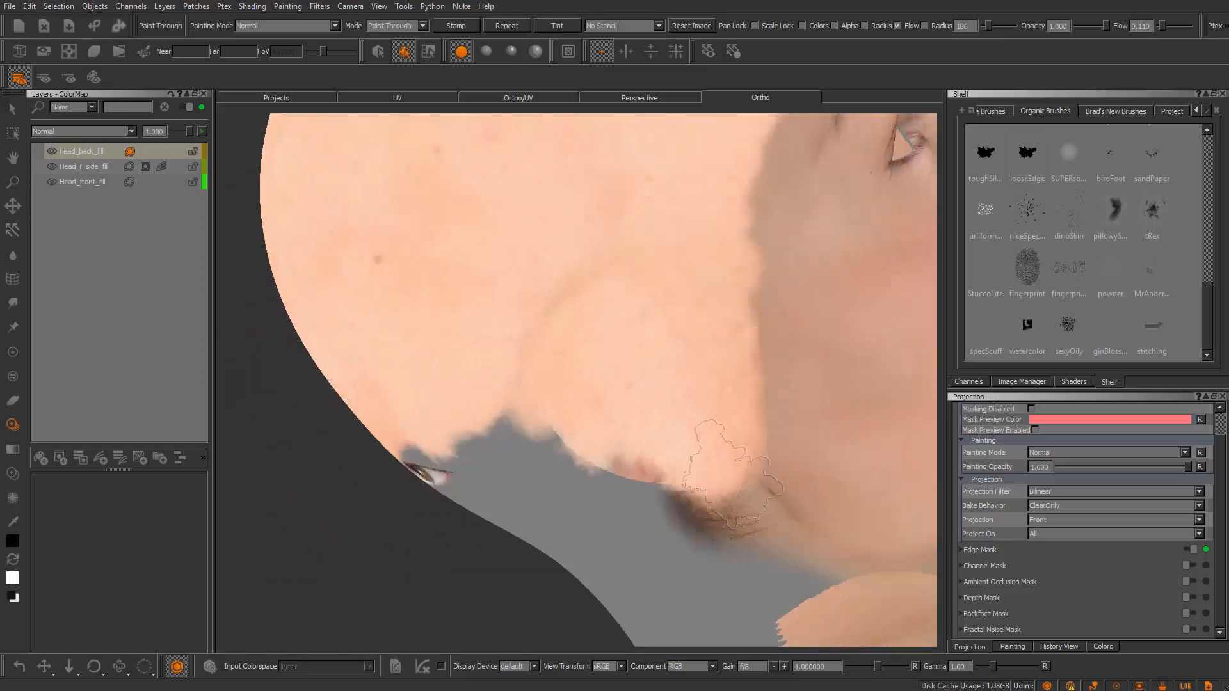
# Paint the photo's skin over the grey gap at the ear and the edge of the dark hairline patch
pyautogui.moveTo(736, 473)
pyautogui.mouseDown()
pyautogui.moveTo(707, 468)
pyautogui.moveTo(744, 411)
pyautogui.moveTo(692, 395)
pyautogui.mouseUp()
pyautogui.moveTo(649, 312); pyautogui.dragTo(645, 313)
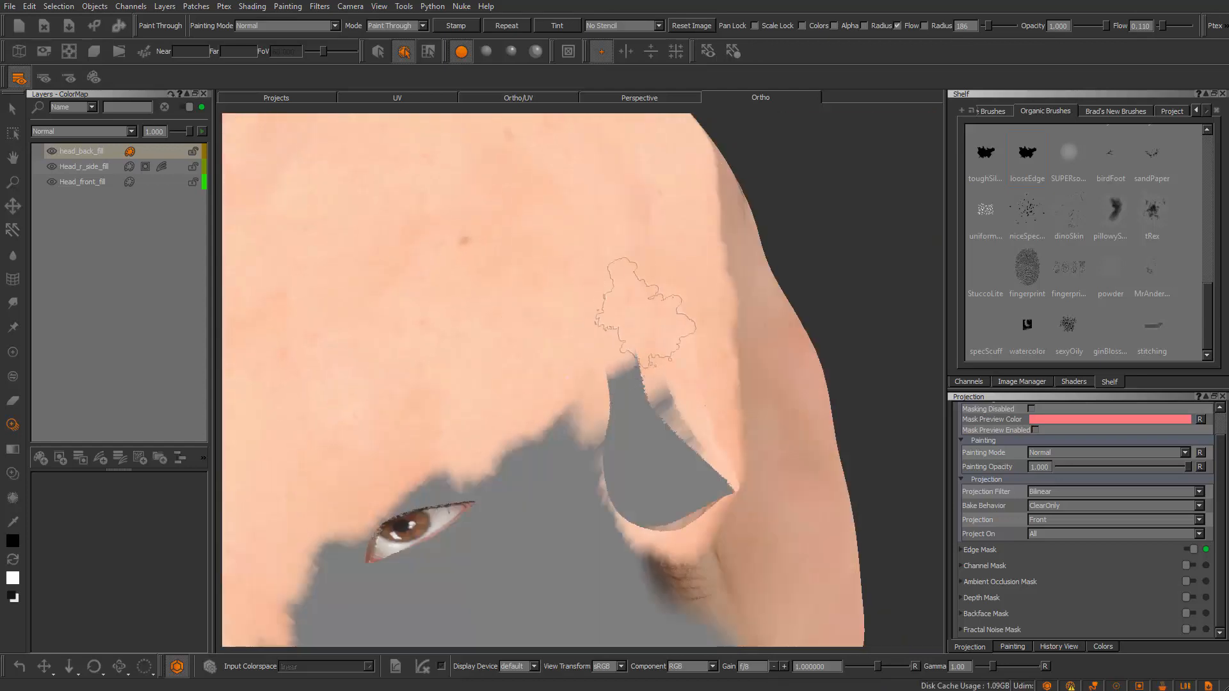
pyautogui.moveTo(572, 461)
pyautogui.mouseDown()
pyautogui.moveTo(671, 521)
pyautogui.moveTo(632, 510)
pyautogui.mouseUp()
pyautogui.moveTo(791, 430)
pyautogui.keyDown('alt'); pyautogui.mouseDown()
pyautogui.moveTo(590, 452)
pyautogui.moveTo(672, 430)
pyautogui.moveTo(660, 428)
pyautogui.mouseUp(); pyautogui.keyUp('alt')
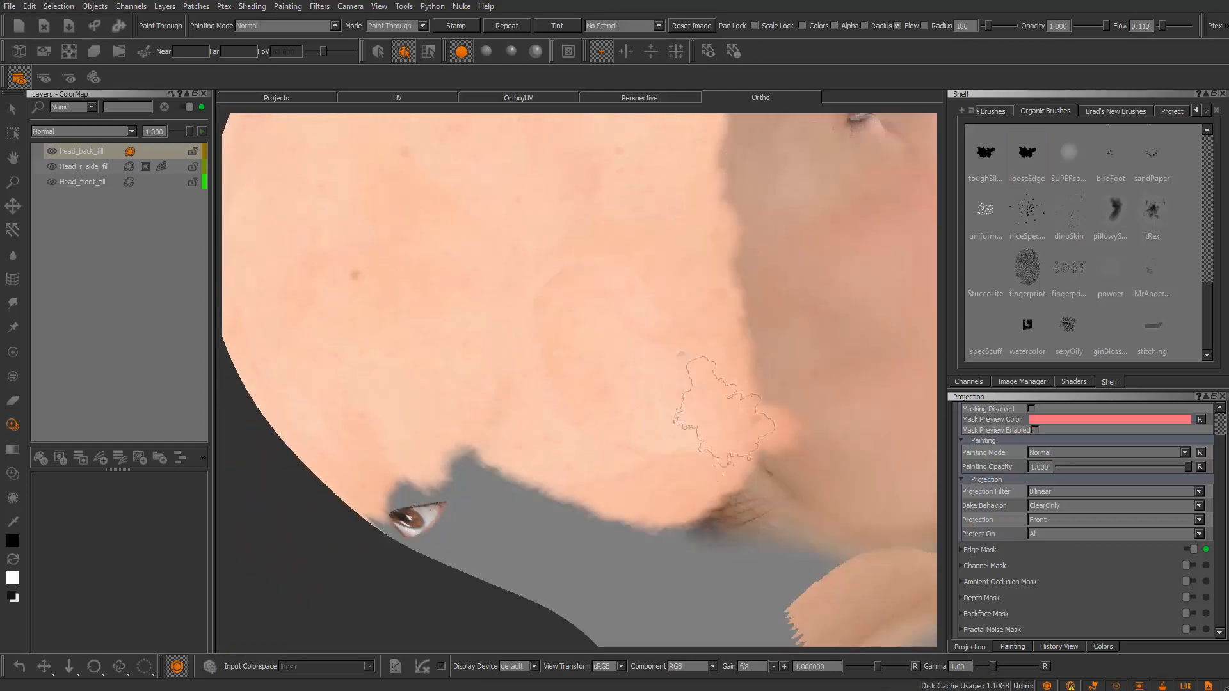
# Extend the skin over the stray eye patch and down into the grey area at the base of the skull
pyautogui.moveTo(752, 435)
pyautogui.keyDown('alt'); pyautogui.mouseDown()
pyautogui.moveTo(617, 398)
pyautogui.moveTo(598, 412)
pyautogui.moveTo(636, 396)
pyautogui.moveTo(588, 412)
pyautogui.moveTo(636, 403)
pyautogui.moveTo(609, 392)
pyautogui.moveTo(573, 342)
pyautogui.mouseUp(); pyautogui.keyUp('alt')
pyautogui.moveTo(669, 497)
pyautogui.keyDown('alt'); pyautogui.mouseDown()
pyautogui.moveTo(598, 516)
pyautogui.moveTo(630, 423)
pyautogui.moveTo(663, 412)
pyautogui.mouseUp(); pyautogui.keyUp('alt')
pyautogui.moveTo(599, 380); pyautogui.dragTo(674, 381)
pyautogui.moveTo(642, 331)
pyautogui.mouseDown()
pyautogui.moveTo(578, 386)
pyautogui.moveTo(645, 274)
pyautogui.moveTo(717, 397)
pyautogui.moveTo(793, 298)
pyautogui.mouseUp()
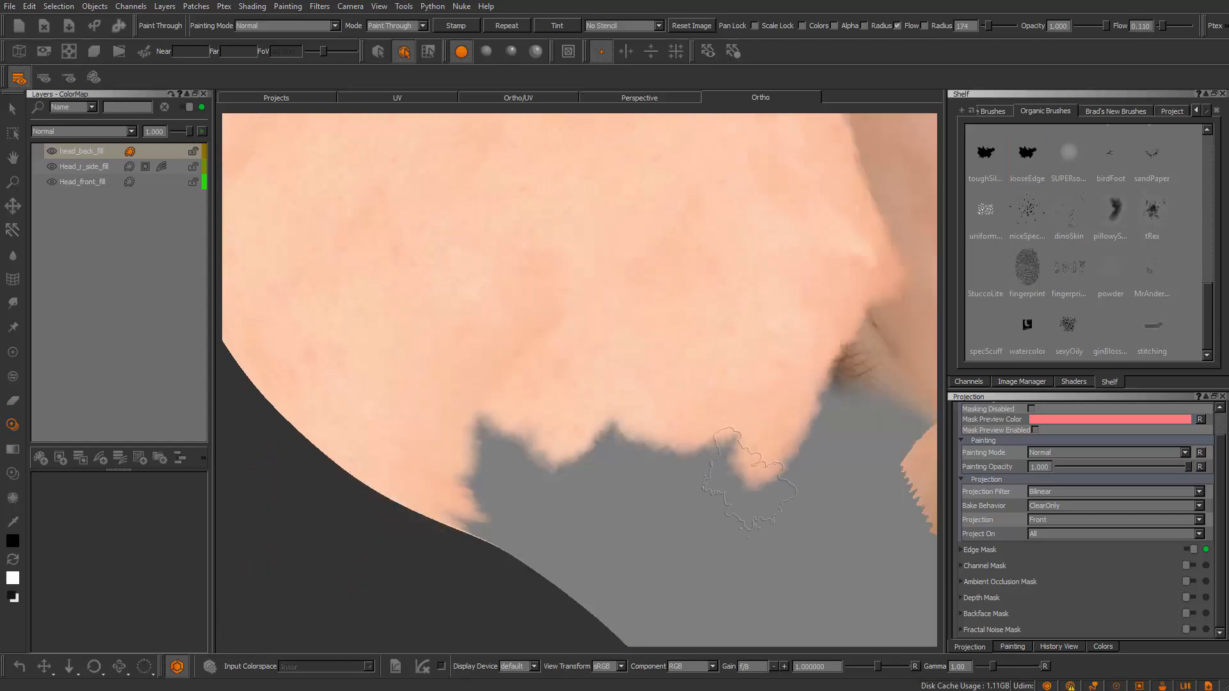
# Reposition the photo over the lower back of the head and fill the jagged grey area toward the opposite ear with skin
pyautogui.moveTo(658, 502)
pyautogui.keyDown('alt'); pyautogui.mouseDown()
pyautogui.moveTo(608, 472)
pyautogui.moveTo(689, 423)
pyautogui.moveTo(691, 406)
pyautogui.mouseUp(); pyautogui.keyUp('alt')
pyautogui.keyDown('alt'); pyautogui.moveTo(692, 406); pyautogui.dragTo(678, 458, button='middle'); pyautogui.keyUp('alt')
pyautogui.keyDown('shift'); pyautogui.moveTo(672, 412); pyautogui.dragTo(695, 261); pyautogui.keyUp('shift')
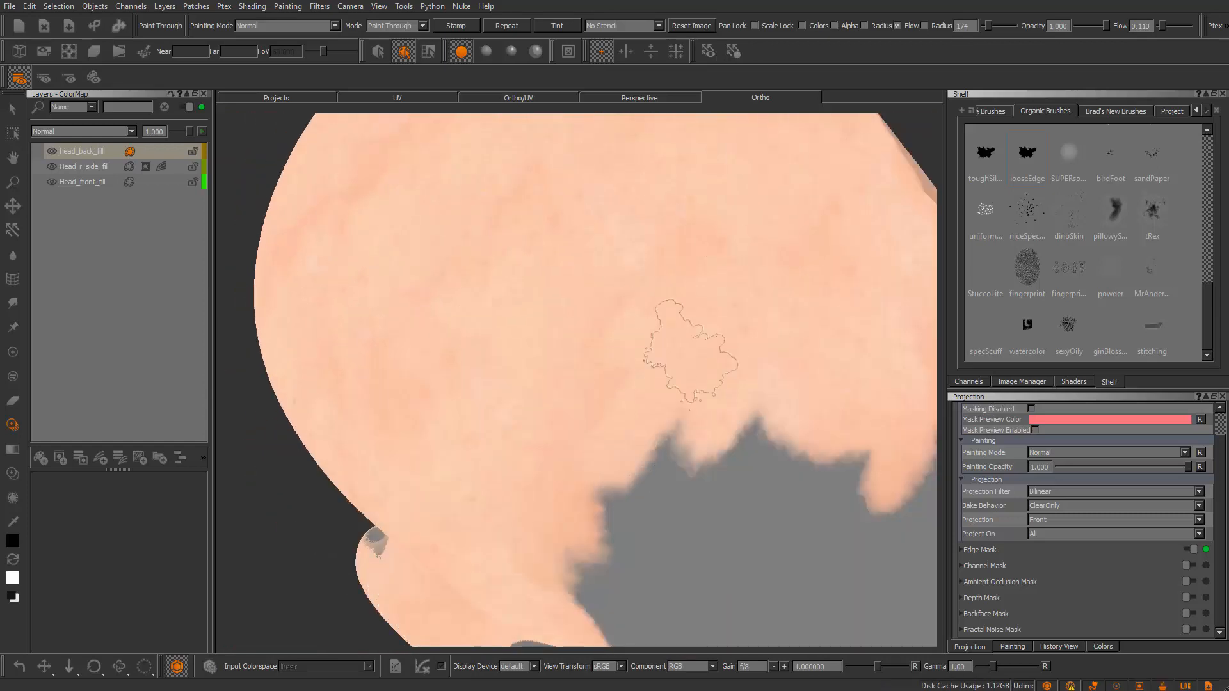
pyautogui.moveTo(690, 349)
pyautogui.mouseDown()
pyautogui.moveTo(680, 412)
pyautogui.moveTo(814, 417)
pyautogui.moveTo(741, 508)
pyautogui.moveTo(880, 512)
pyautogui.moveTo(742, 448)
pyautogui.mouseUp()
pyautogui.moveTo(781, 522)
pyautogui.mouseDown()
pyautogui.moveTo(761, 554)
pyautogui.moveTo(839, 318)
pyautogui.moveTo(771, 302)
pyautogui.moveTo(698, 358)
pyautogui.moveTo(447, 266)
pyautogui.moveTo(625, 335)
pyautogui.moveTo(611, 359)
pyautogui.mouseUp()
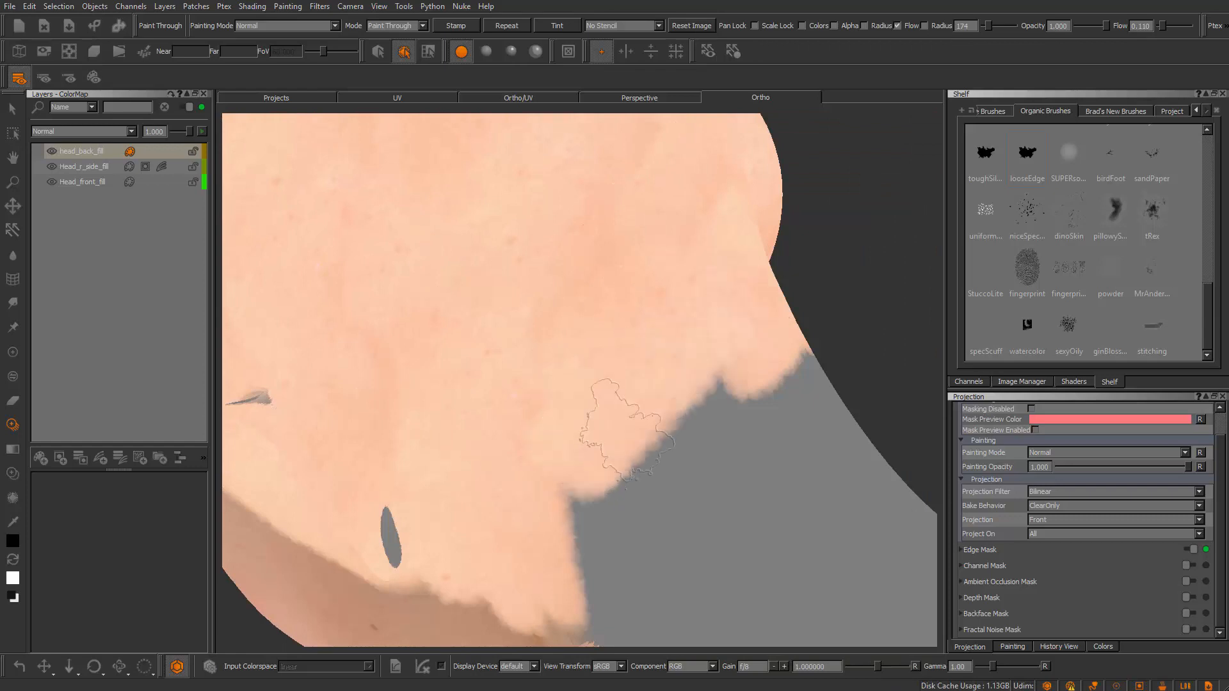
pyautogui.moveTo(627, 430); pyautogui.dragTo(626, 419)
pyautogui.moveTo(531, 425); pyautogui.dragTo(544, 410)
pyautogui.moveTo(579, 354)
pyautogui.mouseDown()
pyautogui.moveTo(595, 345)
pyautogui.moveTo(529, 490)
pyautogui.moveTo(502, 492)
pyautogui.mouseUp()
pyautogui.press('b')
# Paint skin below the ear and jaw, covering the brown patches and the grey area on the upper neck
pyautogui.moveTo(596, 461)
pyautogui.keyDown('alt'); pyautogui.mouseDown()
pyautogui.moveTo(647, 430)
pyautogui.moveTo(416, 521)
pyautogui.moveTo(586, 361)
pyautogui.moveTo(548, 343)
pyautogui.moveTo(605, 231)
pyautogui.mouseUp(); pyautogui.keyUp('alt')
pyautogui.moveTo(544, 305)
pyautogui.mouseDown()
pyautogui.moveTo(550, 230)
pyautogui.moveTo(602, 339)
pyautogui.moveTo(768, 315)
pyautogui.mouseUp()
pyautogui.moveTo(735, 360); pyautogui.dragTo(828, 294)
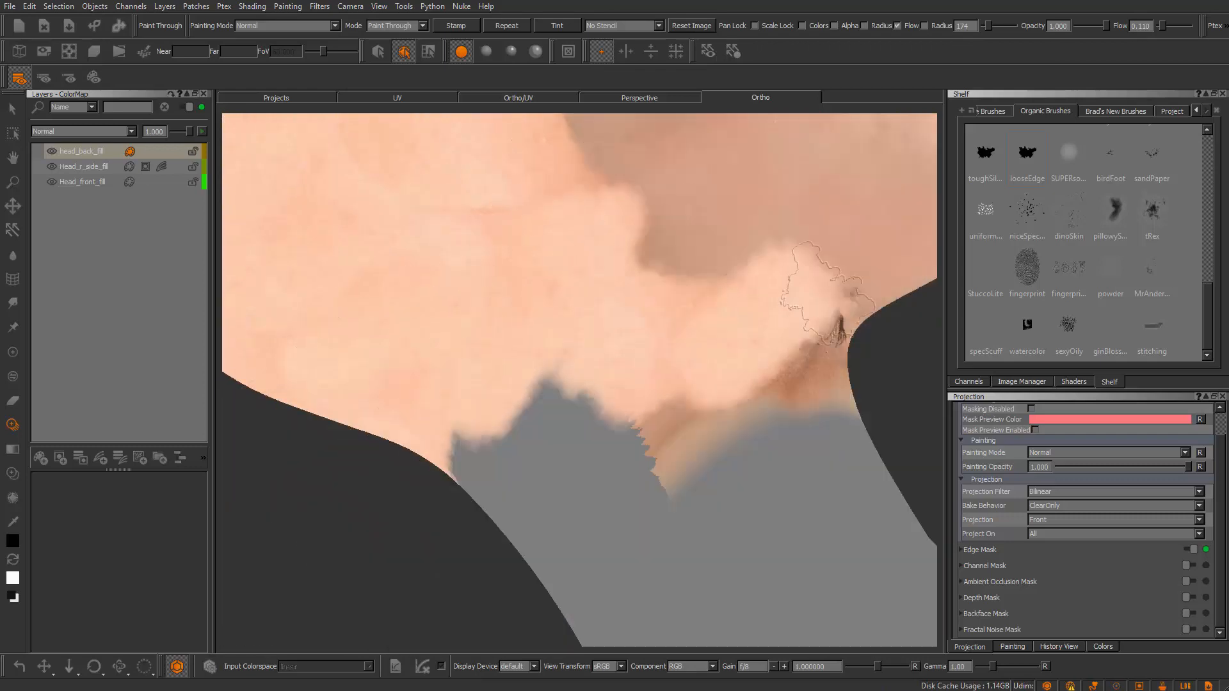
pyautogui.moveTo(823, 419)
pyautogui.mouseDown()
pyautogui.moveTo(659, 436)
pyautogui.moveTo(687, 503)
pyautogui.mouseUp()
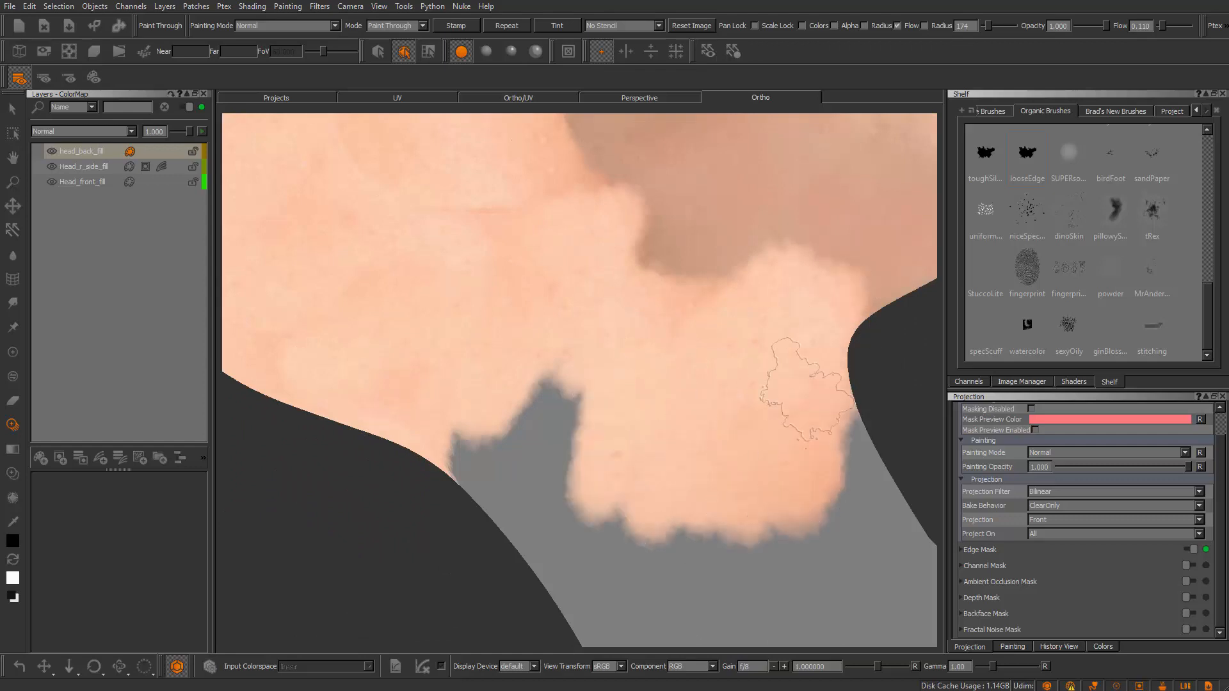
pyautogui.moveTo(920, 545); pyautogui.dragTo(918, 544)
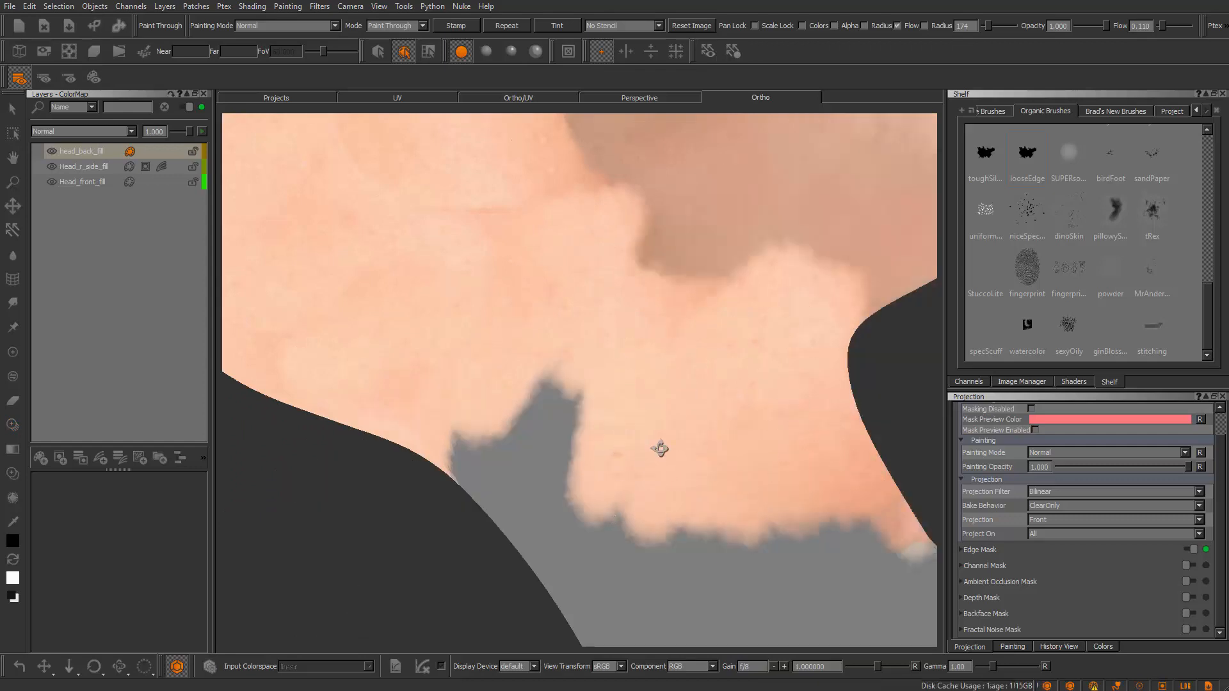
# Paint the photo's skin down the nape, filling the grey notches along the hairline
pyautogui.moveTo(661, 447)
pyautogui.keyDown('alt'); pyautogui.mouseDown()
pyautogui.moveTo(718, 406)
pyautogui.moveTo(681, 365)
pyautogui.moveTo(694, 247)
pyautogui.moveTo(660, 304)
pyautogui.moveTo(678, 339)
pyautogui.mouseUp(); pyautogui.keyUp('alt')
pyautogui.moveTo(581, 301)
pyautogui.mouseDown()
pyautogui.moveTo(642, 461)
pyautogui.moveTo(682, 487)
pyautogui.mouseUp()
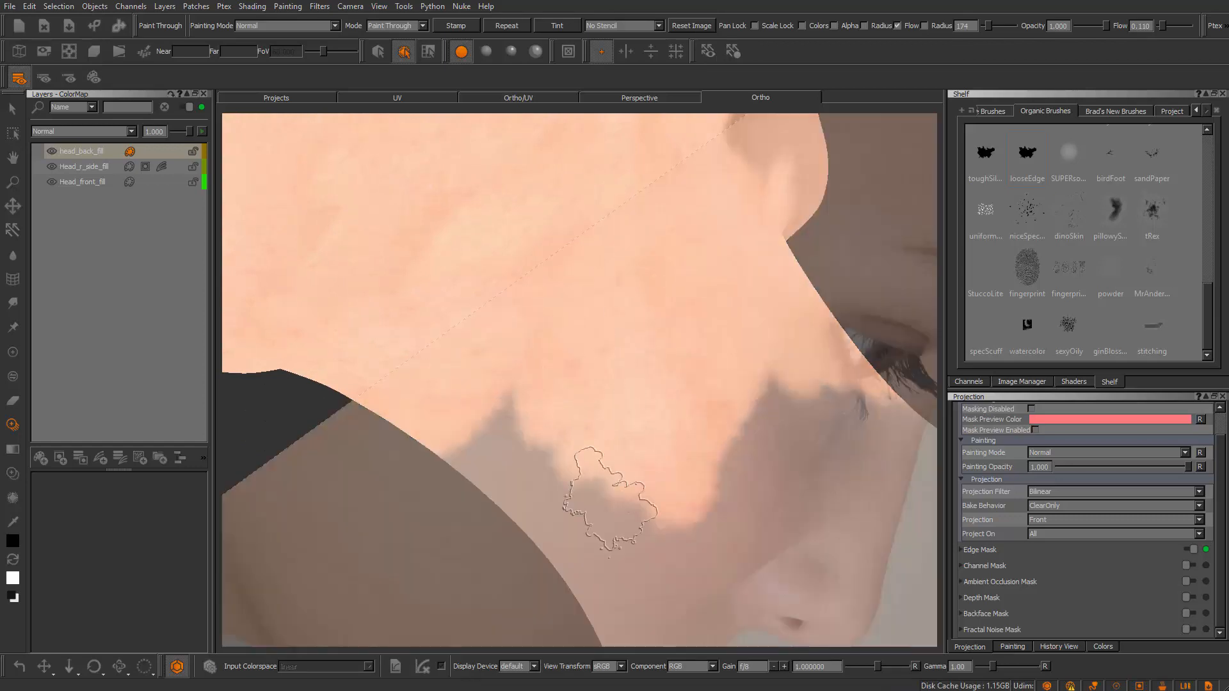
pyautogui.moveTo(720, 342)
pyautogui.mouseDown()
pyautogui.moveTo(730, 391)
pyautogui.moveTo(782, 470)
pyautogui.moveTo(621, 438)
pyautogui.moveTo(757, 324)
pyautogui.moveTo(625, 384)
pyautogui.mouseUp()
pyautogui.moveTo(592, 333); pyautogui.dragTo(605, 351)
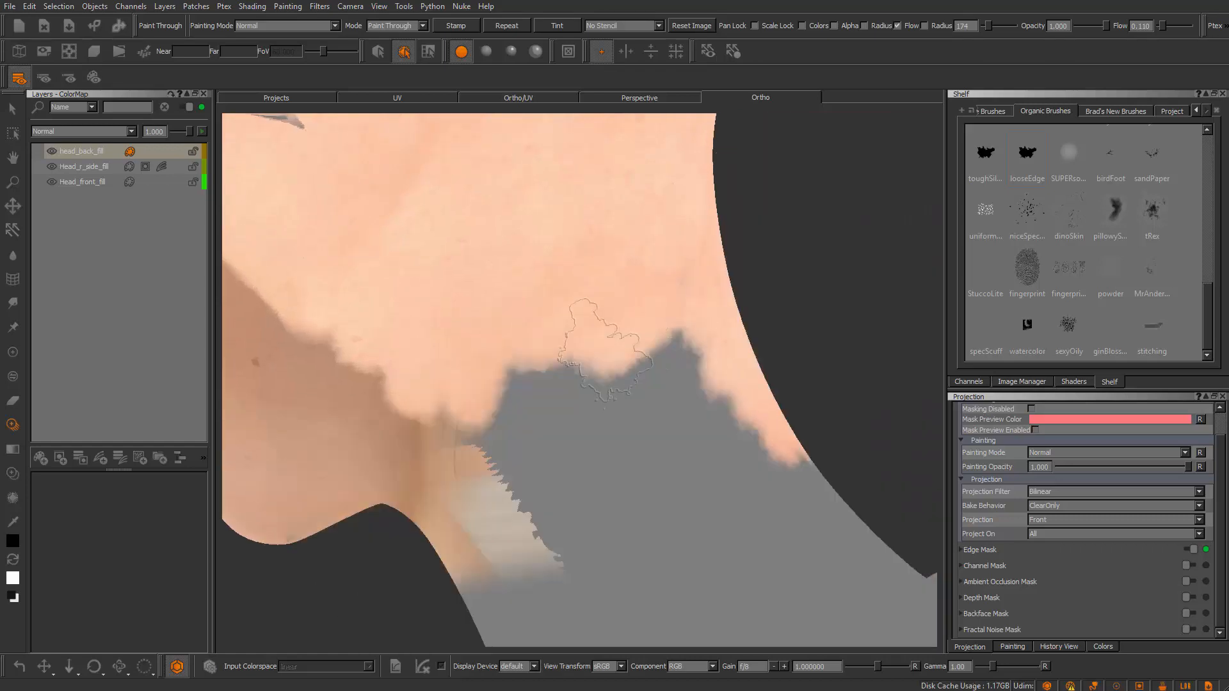
pyautogui.moveTo(667, 472)
pyautogui.mouseDown()
pyautogui.moveTo(530, 371)
pyautogui.moveTo(550, 547)
pyautogui.mouseUp()
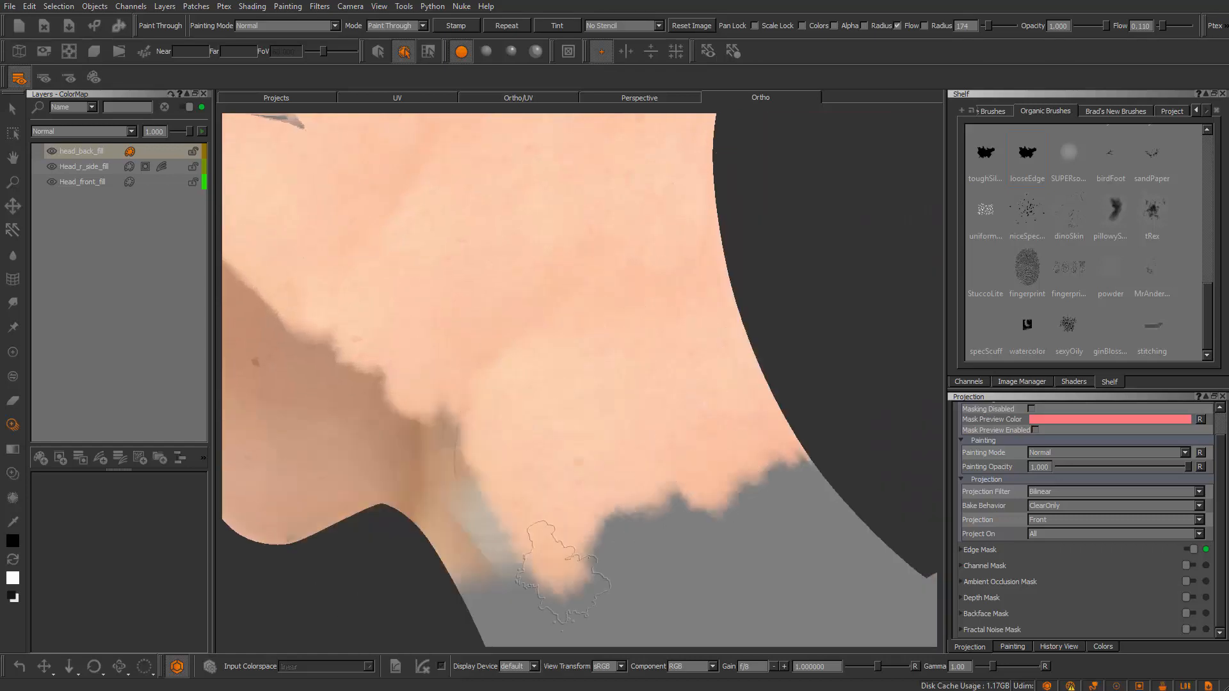
# Shift the photo repeatedly and paint skin behind the jaw and down the side of the neck, covering the brownish patch
pyautogui.moveTo(521, 493)
pyautogui.keyDown('alt'); pyautogui.mouseDown()
pyautogui.moveTo(536, 456)
pyautogui.moveTo(680, 403)
pyautogui.moveTo(677, 417)
pyautogui.mouseUp(); pyautogui.keyUp('alt')
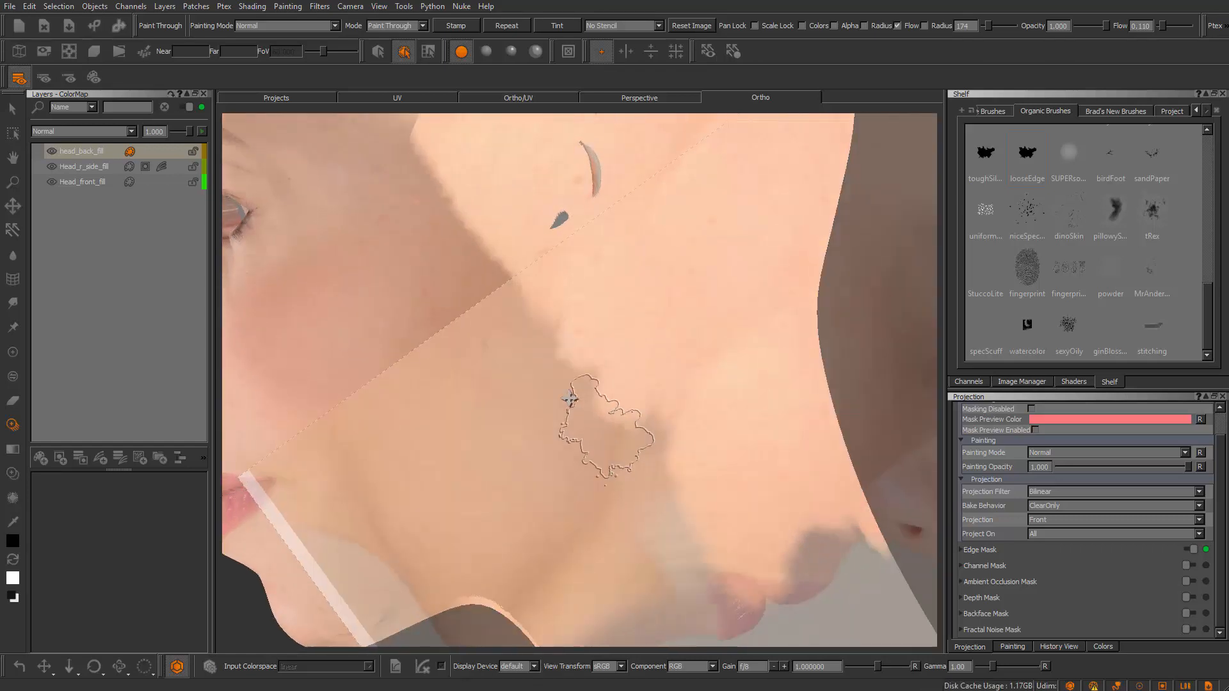
pyautogui.moveTo(614, 308)
pyautogui.mouseDown()
pyautogui.moveTo(644, 296)
pyautogui.moveTo(649, 414)
pyautogui.mouseUp()
pyautogui.moveTo(624, 563); pyautogui.dragTo(653, 579)
pyautogui.moveTo(686, 458)
pyautogui.keyDown('shift'); pyautogui.mouseDown()
pyautogui.moveTo(710, 491)
pyautogui.moveTo(629, 500)
pyautogui.moveTo(605, 450)
pyautogui.moveTo(745, 432)
pyautogui.moveTo(723, 438)
pyautogui.moveTo(681, 320)
pyautogui.moveTo(708, 398)
pyautogui.mouseUp(); pyautogui.keyUp('shift')
pyautogui.moveTo(681, 561); pyautogui.dragTo(675, 570)
pyautogui.keyDown('shift'); pyautogui.moveTo(717, 542); pyautogui.dragTo(761, 544); pyautogui.keyUp('shift')
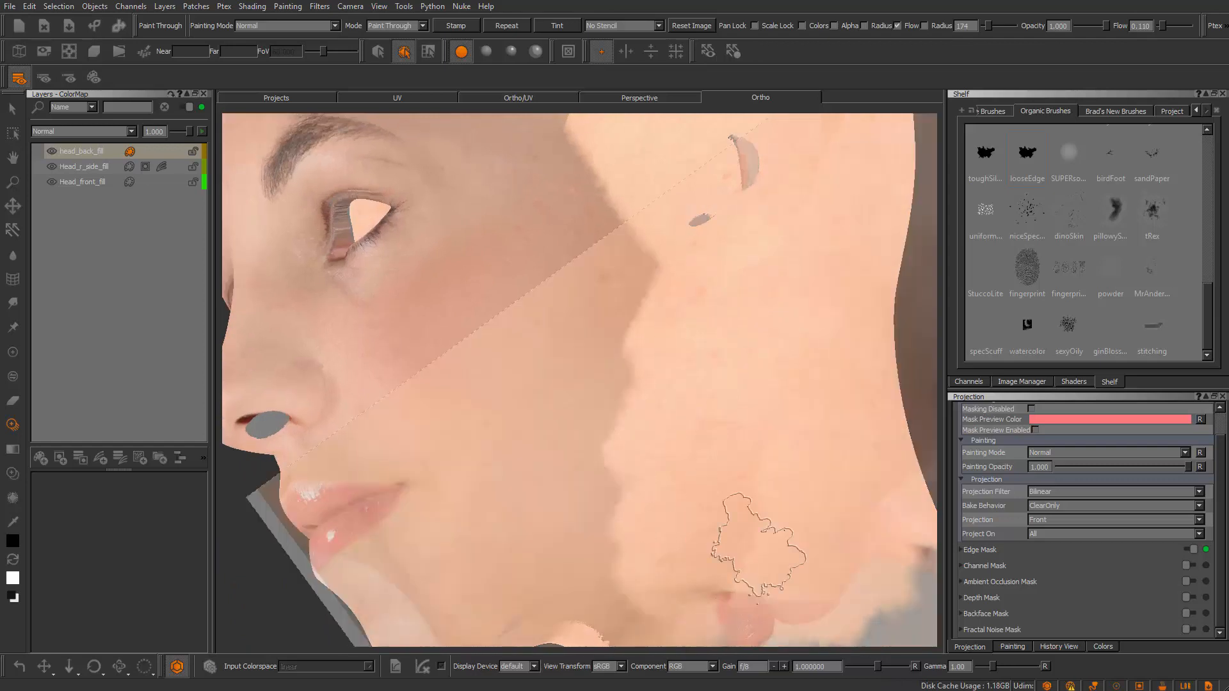
pyautogui.keyDown('shift'); pyautogui.moveTo(759, 456); pyautogui.dragTo(808, 443); pyautogui.keyUp('shift')
pyautogui.moveTo(712, 553); pyautogui.dragTo(739, 597)
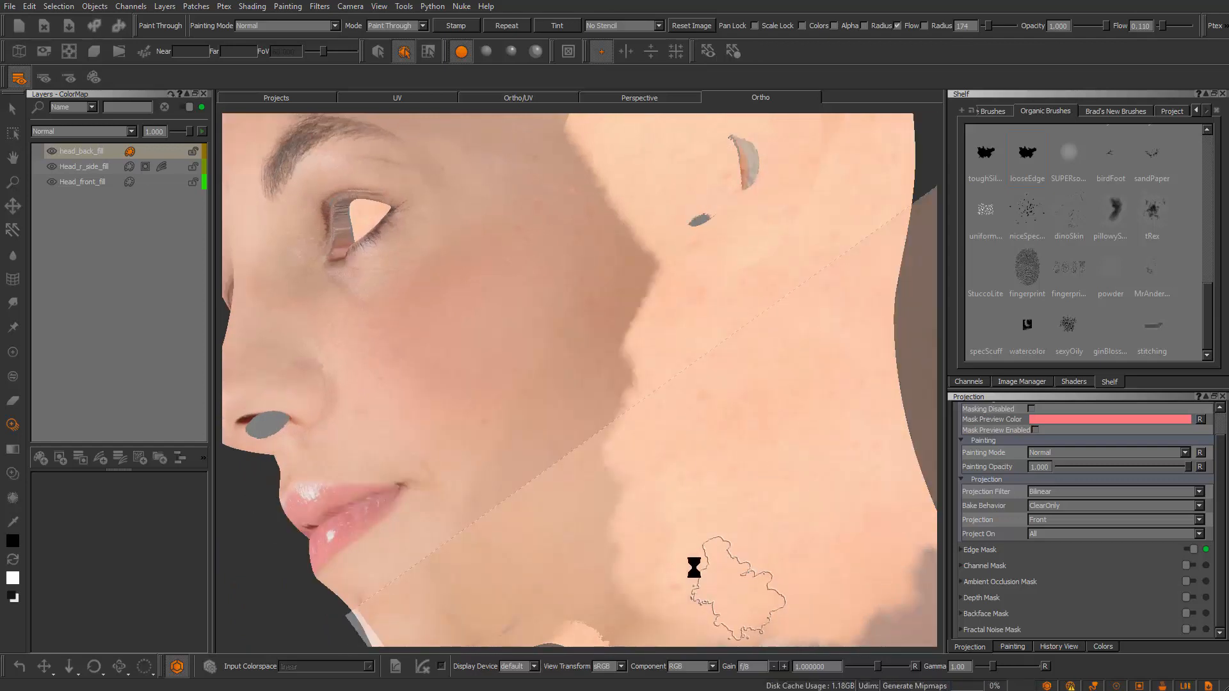
# Paint skin from under the jaw across the side of the neck, covering the dark patch and extending into the grey area
pyautogui.moveTo(644, 548); pyautogui.dragTo(683, 314, button='middle')
pyautogui.keyDown('alt'); pyautogui.moveTo(683, 314); pyautogui.dragTo(663, 285); pyautogui.keyUp('alt')
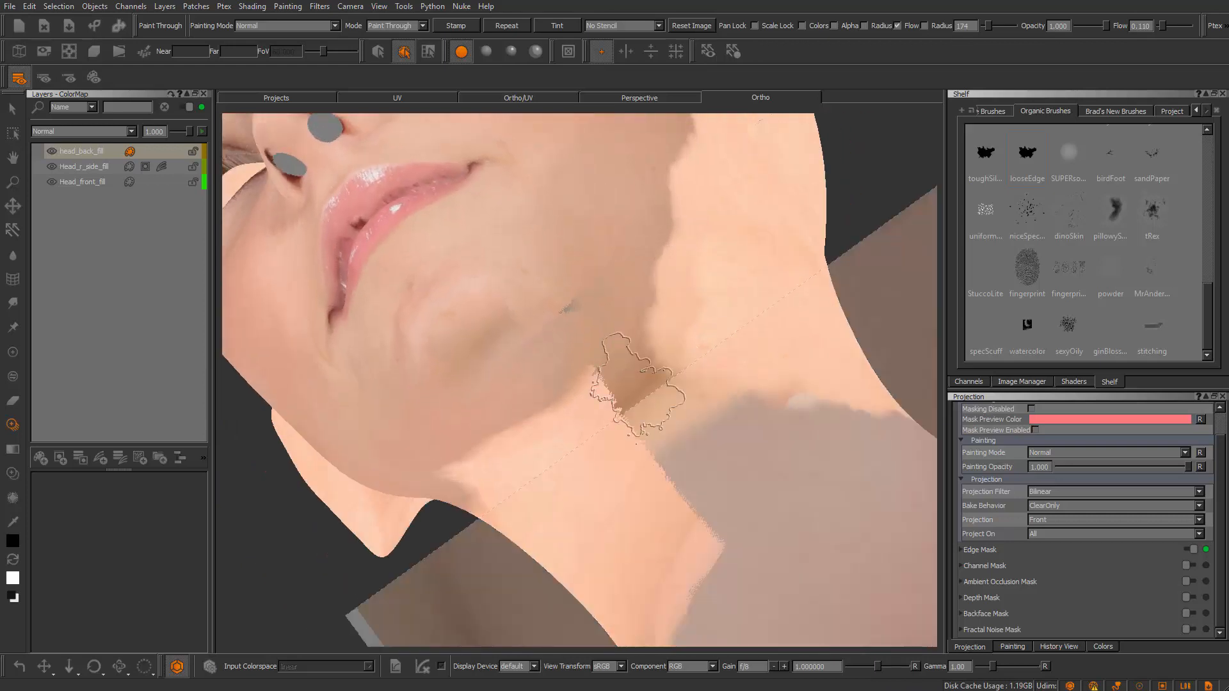
pyautogui.moveTo(713, 461)
pyautogui.keyDown('shift'); pyautogui.mouseDown()
pyautogui.moveTo(576, 367)
pyautogui.moveTo(548, 325)
pyautogui.moveTo(519, 362)
pyautogui.moveTo(603, 466)
pyautogui.mouseUp(); pyautogui.keyUp('shift')
pyautogui.keyDown('shift'); pyautogui.moveTo(640, 414); pyautogui.dragTo(797, 376); pyautogui.keyUp('shift')
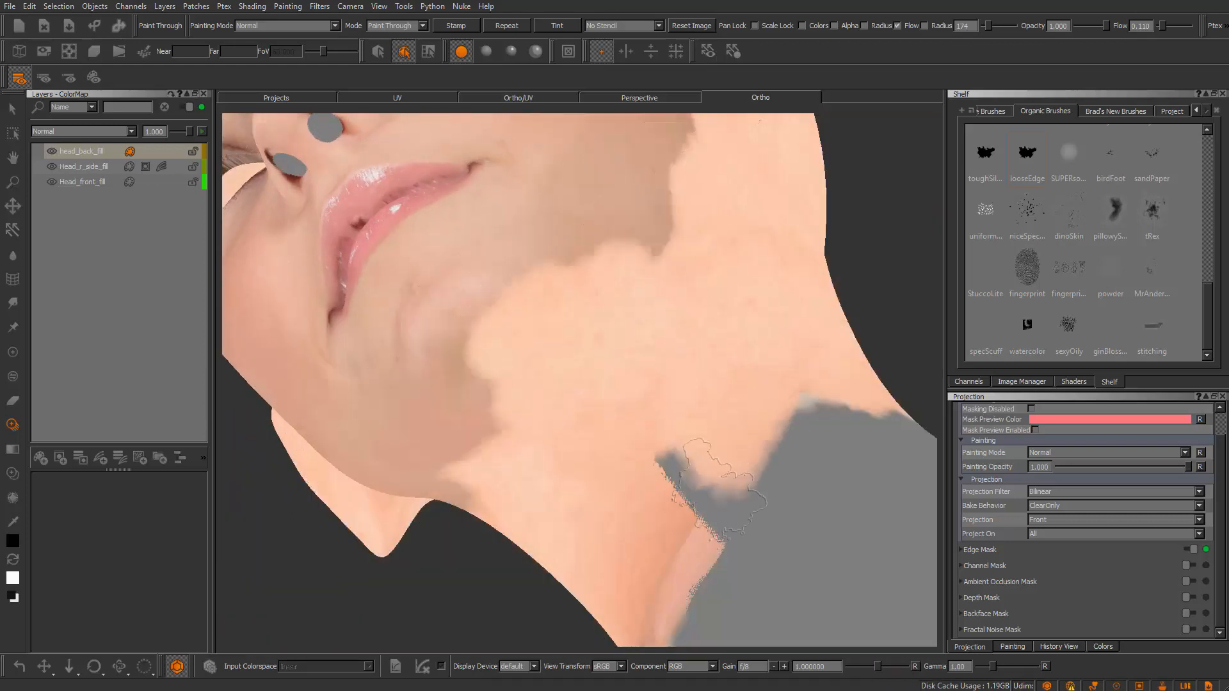
pyautogui.moveTo(720, 490); pyautogui.dragTo(760, 451)
pyautogui.keyDown('shift'); pyautogui.moveTo(718, 397); pyautogui.dragTo(688, 368); pyautogui.keyUp('shift')
pyautogui.moveTo(623, 526)
pyautogui.mouseDown()
pyautogui.moveTo(698, 500)
pyautogui.moveTo(812, 393)
pyautogui.mouseUp()
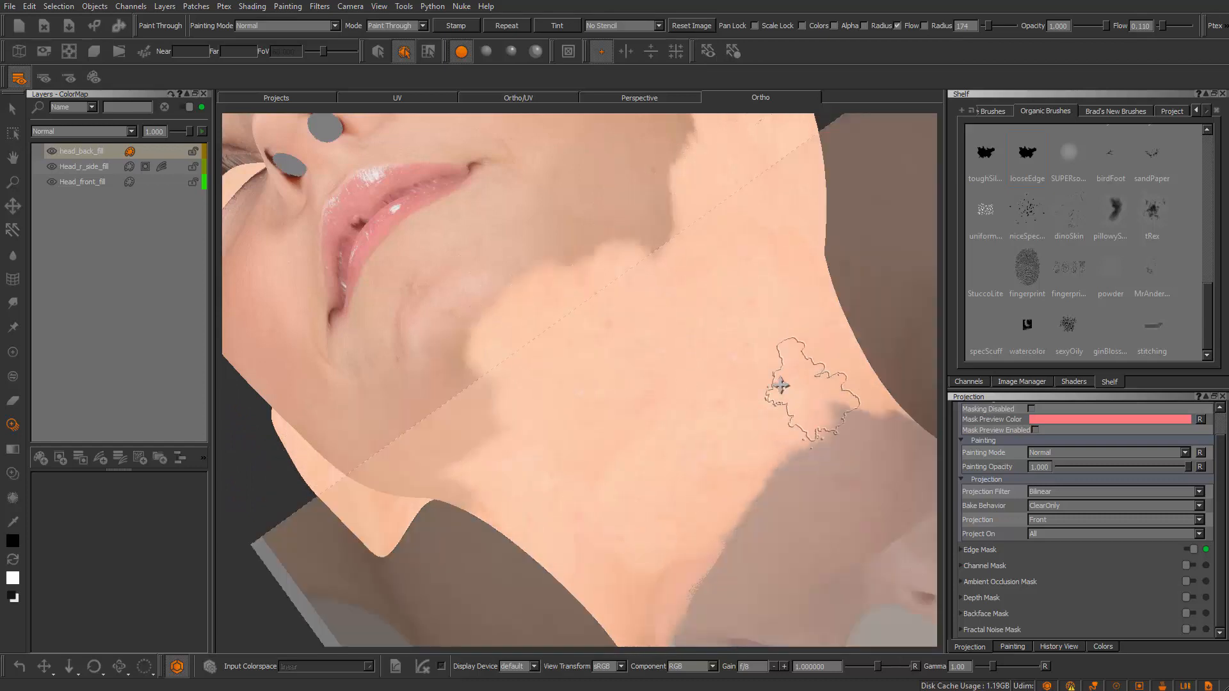
pyautogui.moveTo(869, 422); pyautogui.dragTo(855, 438)
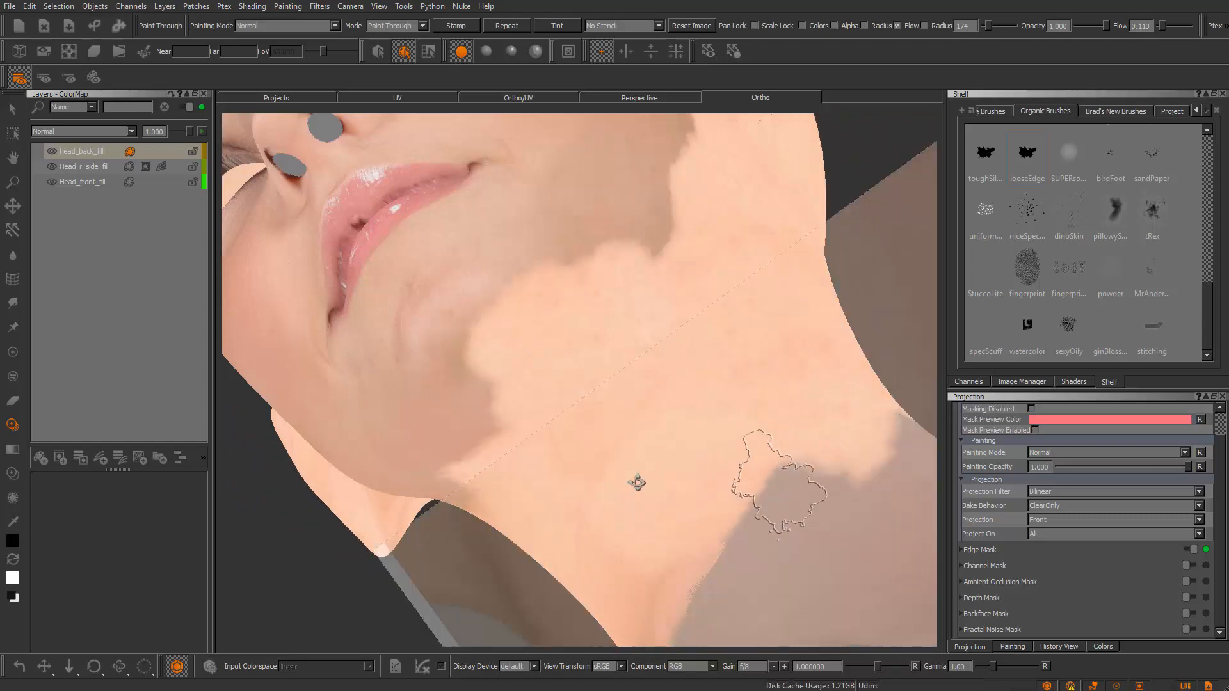
# Reposition the photo and blend skin along the underside of the jaw on the other side, undoing the unwanted strokes
pyautogui.moveTo(636, 482)
pyautogui.keyDown('alt'); pyautogui.mouseDown()
pyautogui.moveTo(636, 455)
pyautogui.moveTo(729, 397)
pyautogui.mouseUp(); pyautogui.keyUp('alt')
pyautogui.keyDown('shift'); pyautogui.moveTo(732, 339); pyautogui.dragTo(537, 256); pyautogui.keyUp('shift')
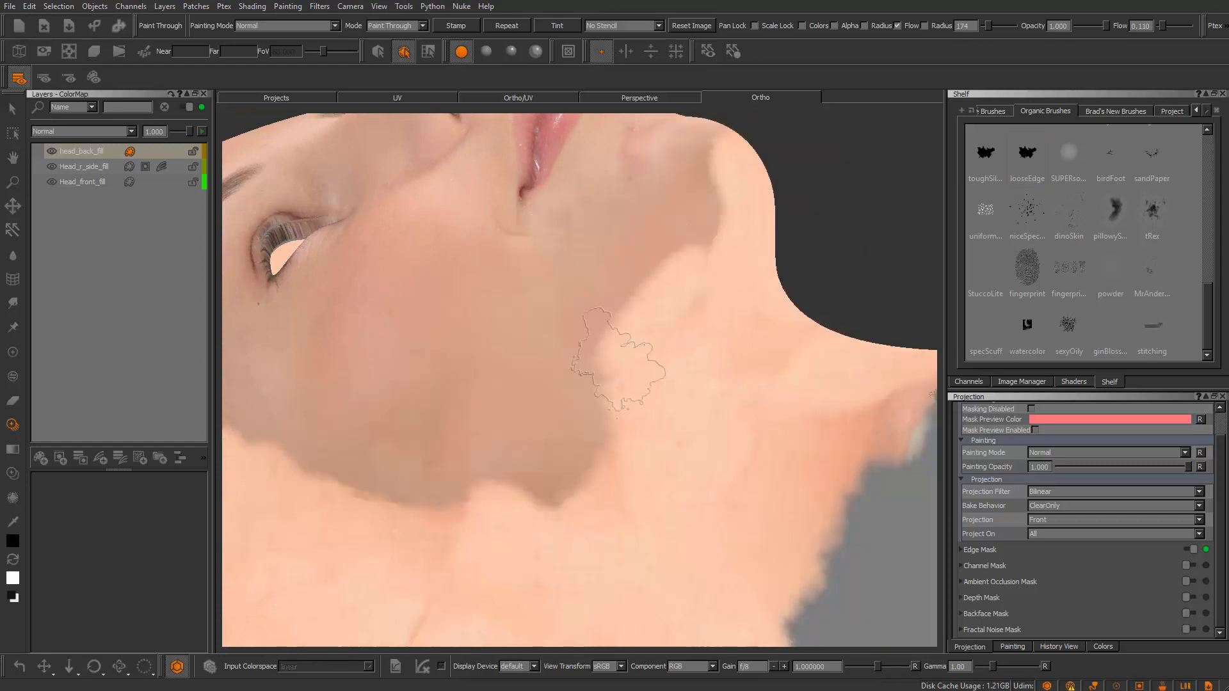
pyautogui.moveTo(618, 358); pyautogui.dragTo(583, 486)
pyautogui.moveTo(648, 517); pyautogui.dragTo(835, 430)
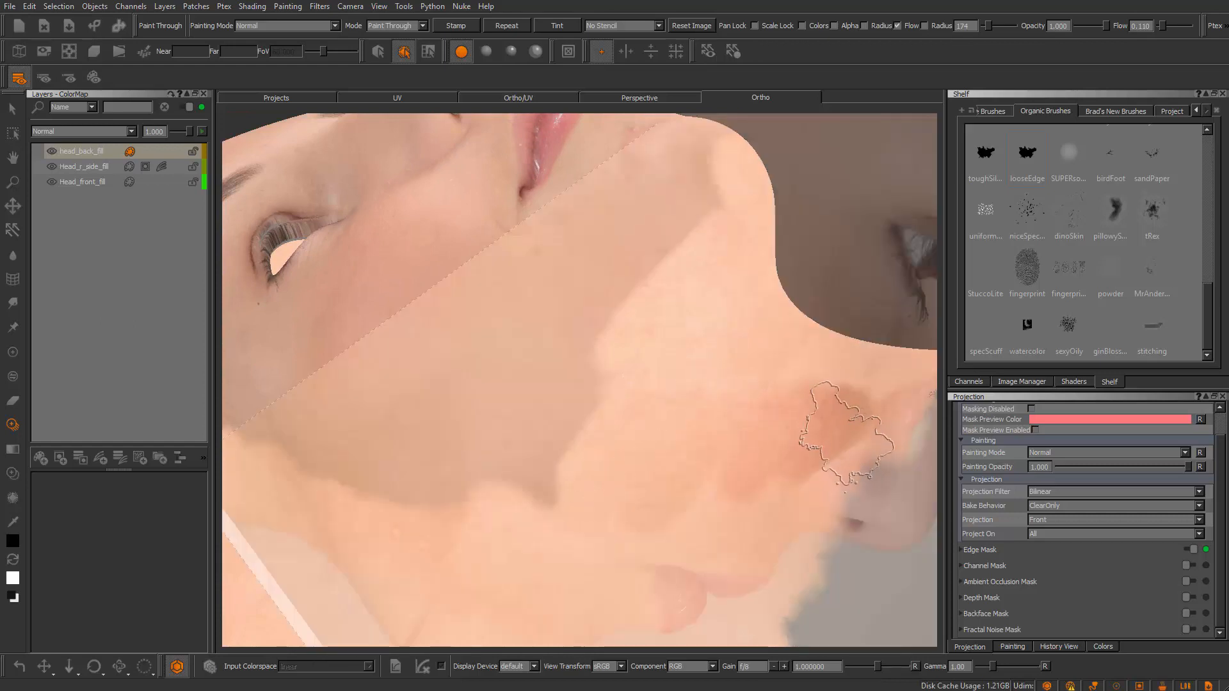
pyautogui.hotkey('ctrl', 'z')
pyautogui.moveTo(615, 490)
pyautogui.mouseDown()
pyautogui.moveTo(577, 533)
pyautogui.moveTo(784, 435)
pyautogui.moveTo(525, 444)
pyautogui.mouseUp()
pyautogui.moveTo(603, 522); pyautogui.dragTo(720, 484)
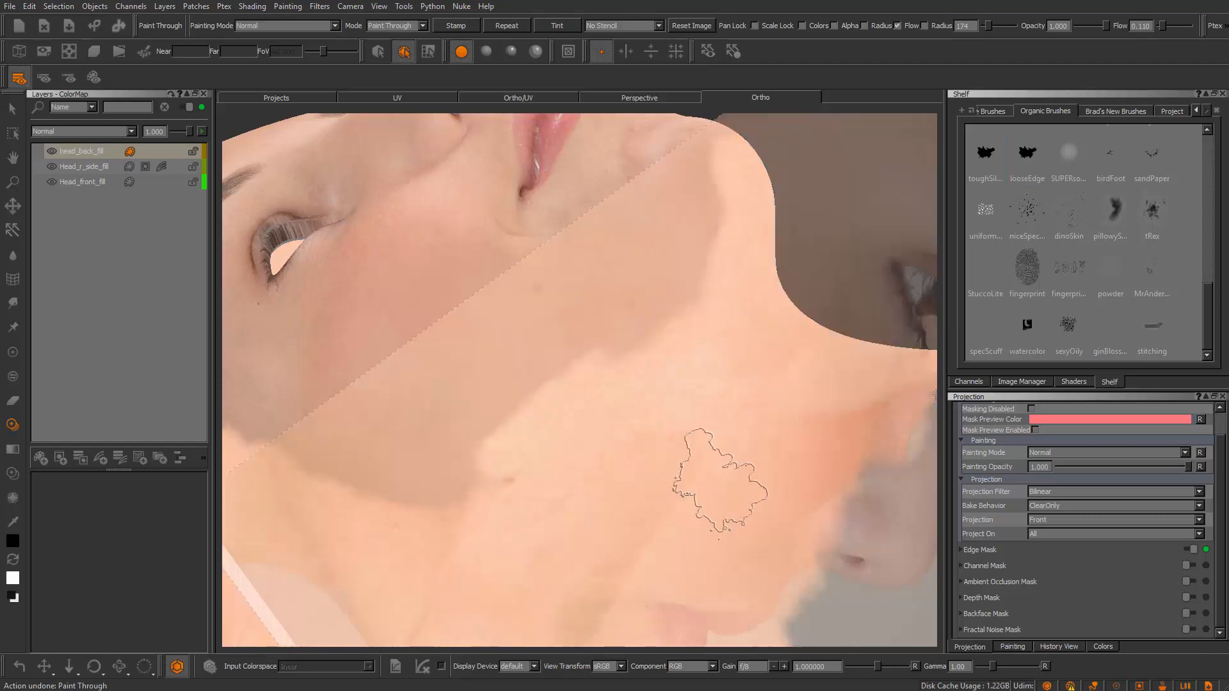
pyautogui.hotkey('ctrl', 'z')
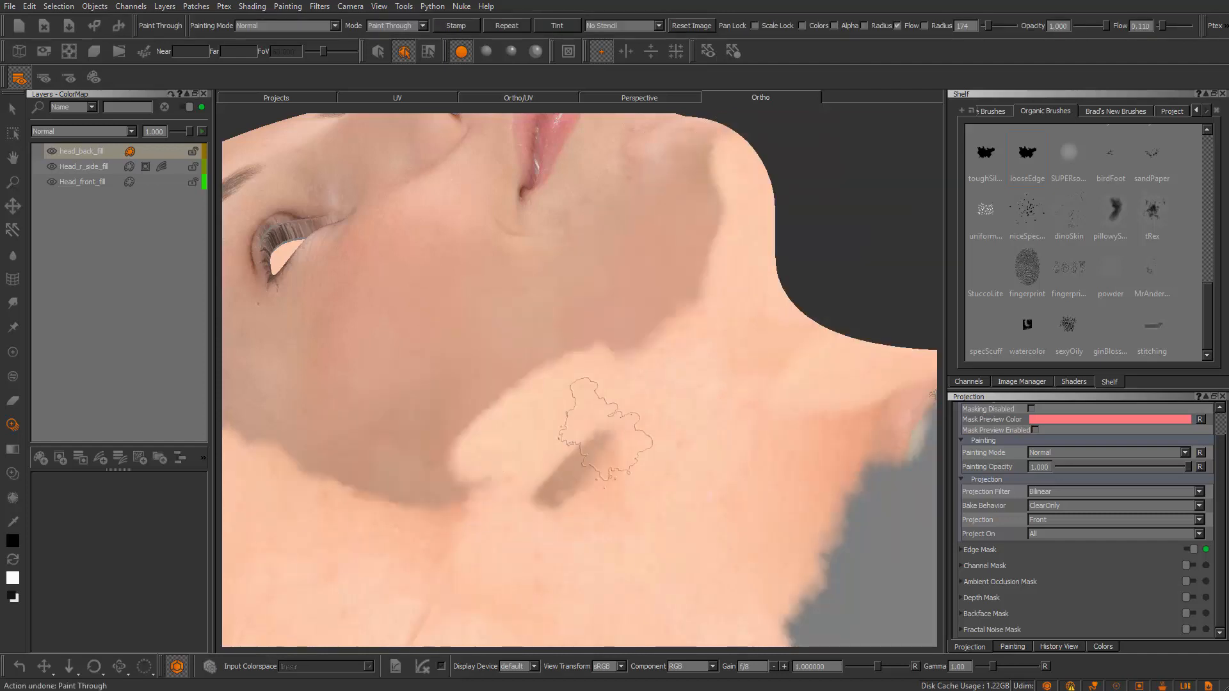
pyautogui.moveTo(605, 428); pyautogui.dragTo(642, 512)
pyautogui.moveTo(623, 442); pyautogui.dragTo(541, 510)
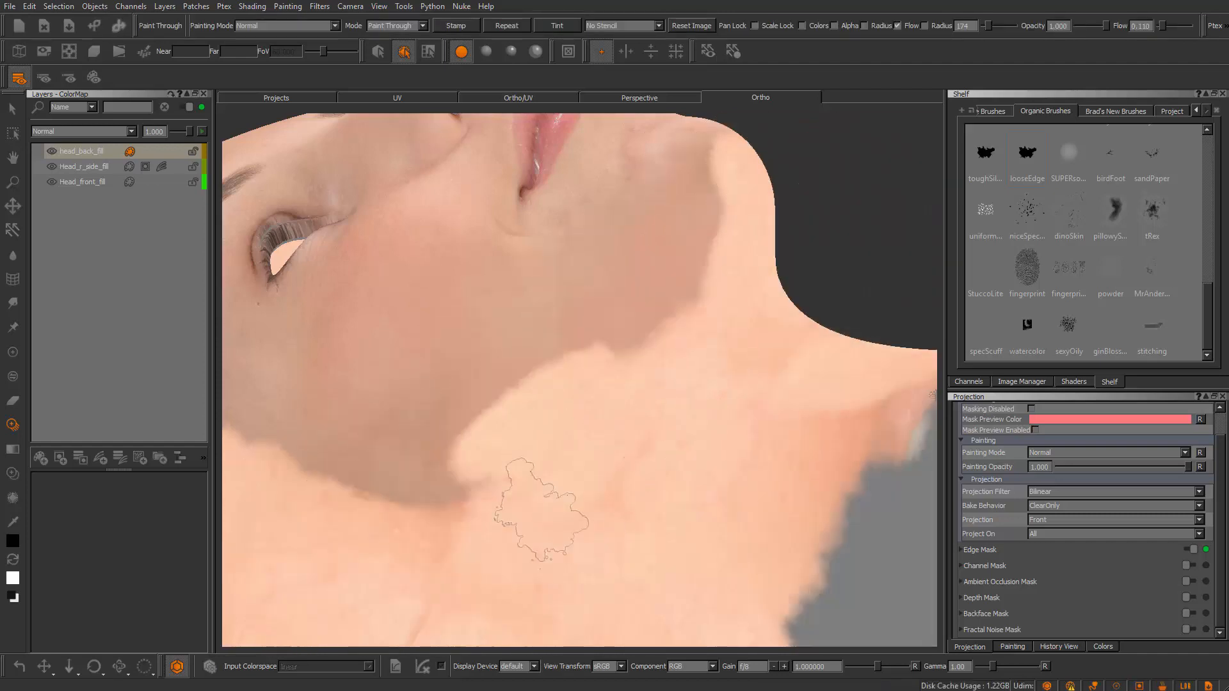
pyautogui.moveTo(614, 563); pyautogui.dragTo(630, 567)
pyautogui.press('b')
# Paint skin over the reddish edge on the side of the neck and extend the lower border
pyautogui.keyDown('alt'); pyautogui.moveTo(804, 441); pyautogui.dragTo(557, 480); pyautogui.keyUp('alt')
pyautogui.keyDown('alt'); pyautogui.moveTo(557, 480); pyautogui.dragTo(442, 374, button='right'); pyautogui.keyUp('alt')
pyautogui.keyDown('alt'); pyautogui.moveTo(750, 461); pyautogui.dragTo(806, 502, button='right'); pyautogui.keyUp('alt')
pyautogui.keyDown('alt'); pyautogui.moveTo(807, 502); pyautogui.dragTo(678, 486); pyautogui.keyUp('alt')
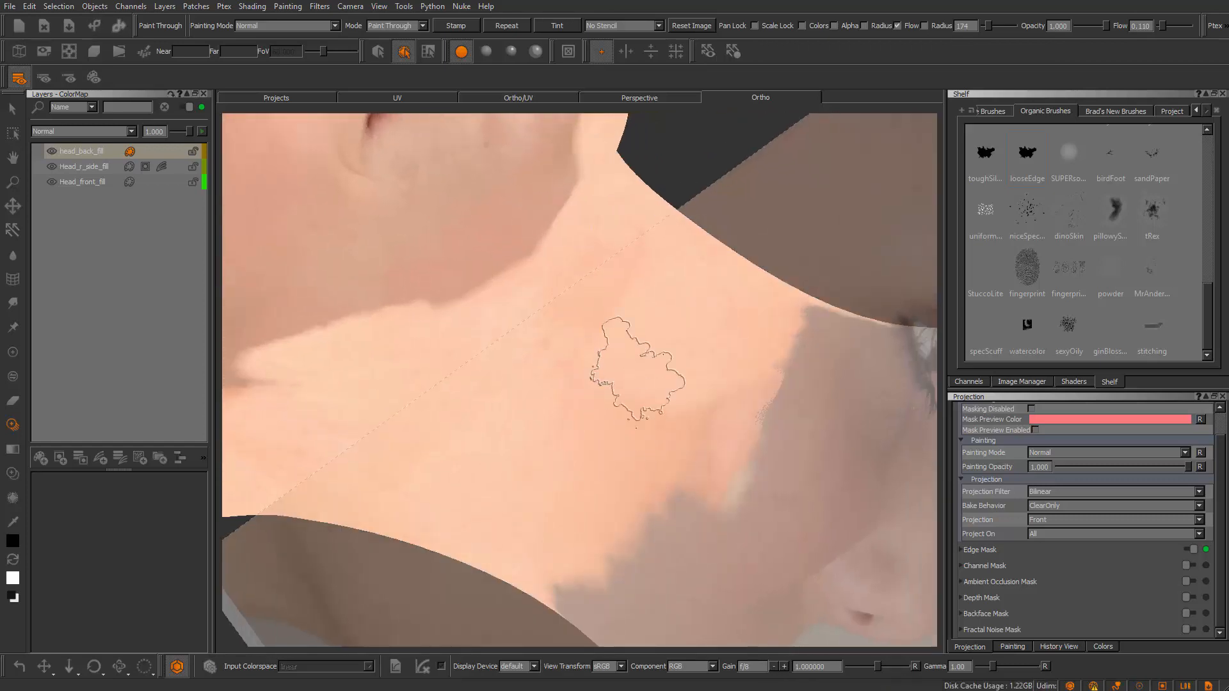
pyautogui.moveTo(637, 368); pyautogui.dragTo(698, 387)
pyautogui.moveTo(772, 397); pyautogui.dragTo(632, 520)
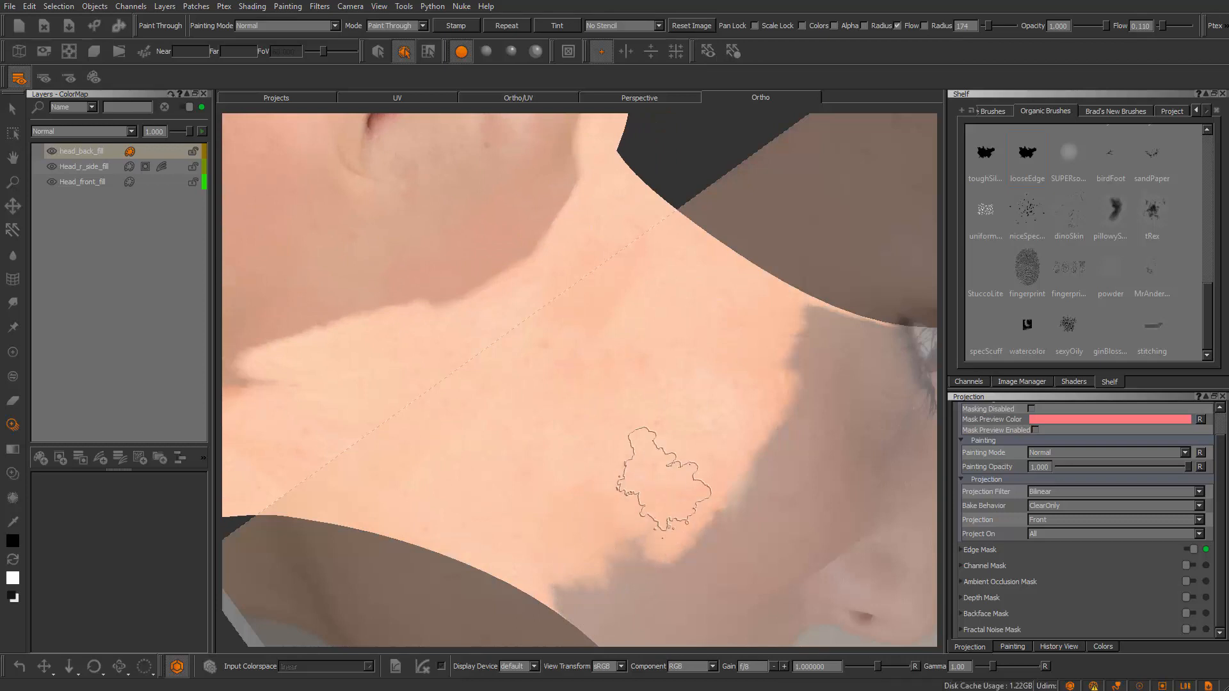
pyautogui.moveTo(662, 480)
pyautogui.mouseDown()
pyautogui.moveTo(494, 489)
pyautogui.moveTo(620, 588)
pyautogui.mouseUp()
# Rotate and shift the photo to follow the neck, and paint its skin along the ragged border into the grey
pyautogui.keyDown('alt'); pyautogui.moveTo(700, 519); pyautogui.dragTo(688, 384); pyautogui.keyUp('alt')
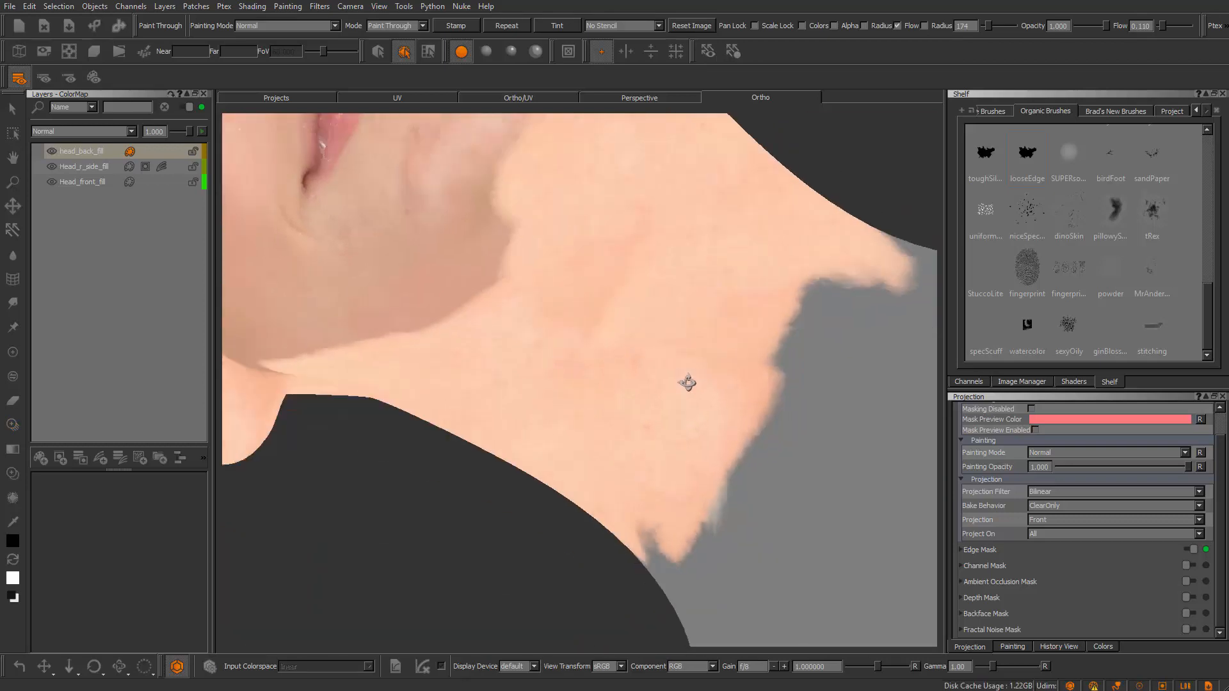
pyautogui.keyDown('alt'); pyautogui.moveTo(688, 384); pyautogui.dragTo(622, 440, button='middle'); pyautogui.keyUp('alt')
pyautogui.moveTo(621, 440)
pyautogui.keyDown('shift'); pyautogui.mouseDown()
pyautogui.moveTo(563, 326)
pyautogui.moveTo(522, 433)
pyautogui.moveTo(679, 455)
pyautogui.moveTo(677, 420)
pyautogui.moveTo(614, 403)
pyautogui.mouseUp(); pyautogui.keyUp('shift')
pyautogui.keyDown('ctrl'); pyautogui.moveTo(729, 414); pyautogui.dragTo(689, 376); pyautogui.keyUp('ctrl')
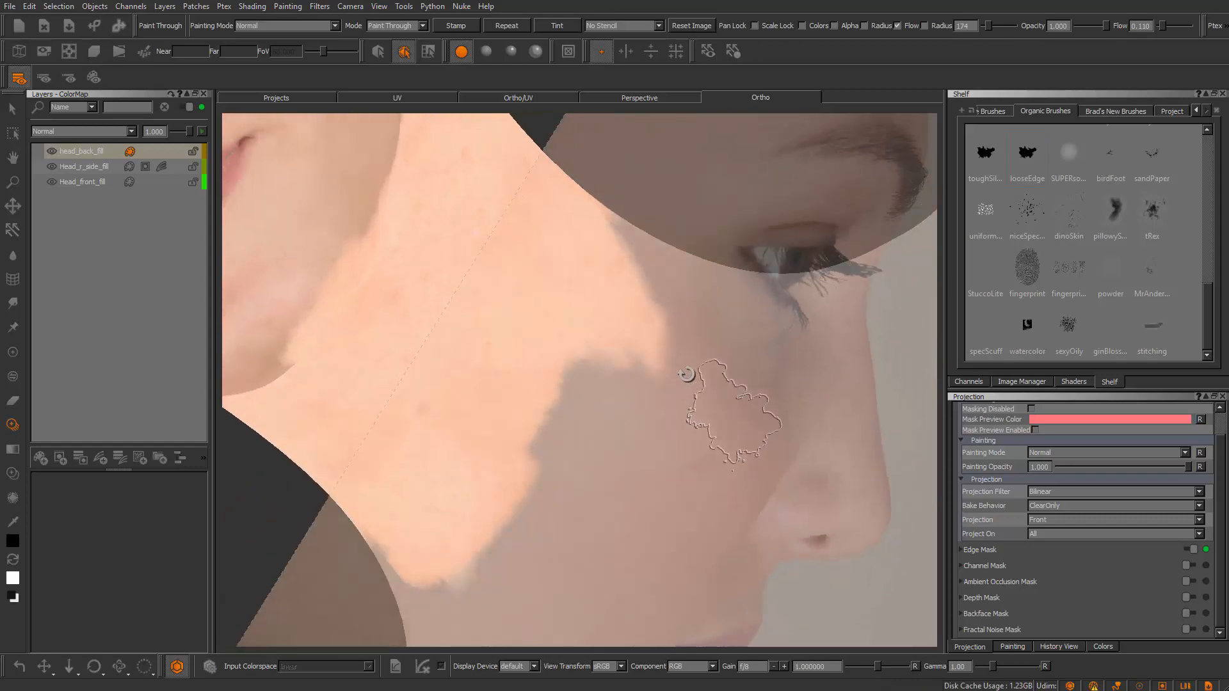
pyautogui.moveTo(637, 463)
pyautogui.keyDown('shift'); pyautogui.mouseDown()
pyautogui.moveTo(625, 470)
pyautogui.moveTo(678, 476)
pyautogui.mouseUp(); pyautogui.keyUp('shift')
pyautogui.moveTo(576, 340)
pyautogui.mouseDown()
pyautogui.moveTo(589, 368)
pyautogui.moveTo(627, 365)
pyautogui.moveTo(551, 483)
pyautogui.mouseUp()
pyautogui.moveTo(581, 448)
pyautogui.keyDown('shift'); pyautogui.mouseDown()
pyautogui.moveTo(587, 428)
pyautogui.moveTo(544, 426)
pyautogui.mouseUp(); pyautogui.keyUp('shift')
pyautogui.moveTo(499, 412); pyautogui.dragTo(473, 429)
pyautogui.moveTo(490, 579); pyautogui.dragTo(559, 558)
# Move the photo farther along the neck and extend the skin downward from the back to the throat side
pyautogui.moveTo(719, 343)
pyautogui.keyDown('alt'); pyautogui.mouseDown()
pyautogui.moveTo(692, 275)
pyautogui.moveTo(653, 521)
pyautogui.moveTo(670, 447)
pyautogui.moveTo(716, 412)
pyautogui.moveTo(729, 364)
pyautogui.mouseUp(); pyautogui.keyUp('alt')
pyautogui.keyDown('shift'); pyautogui.moveTo(623, 518); pyautogui.dragTo(787, 351); pyautogui.keyUp('shift')
pyautogui.moveTo(585, 348); pyautogui.dragTo(554, 378)
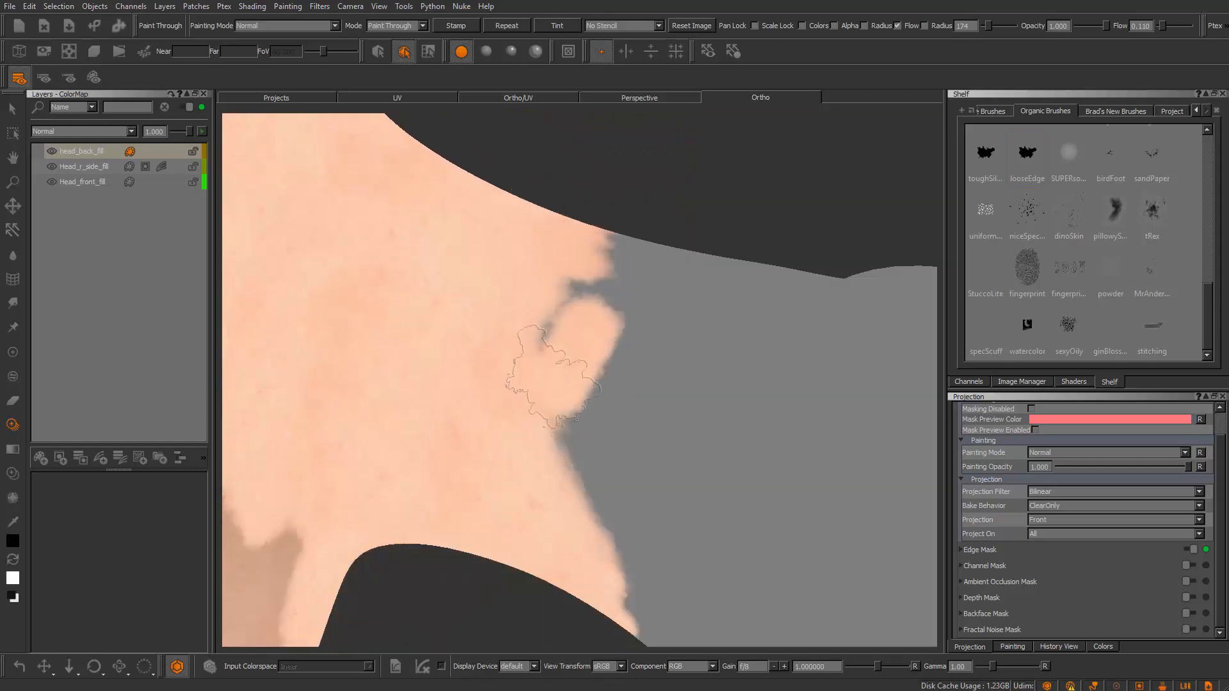
pyautogui.moveTo(624, 397); pyautogui.dragTo(610, 535)
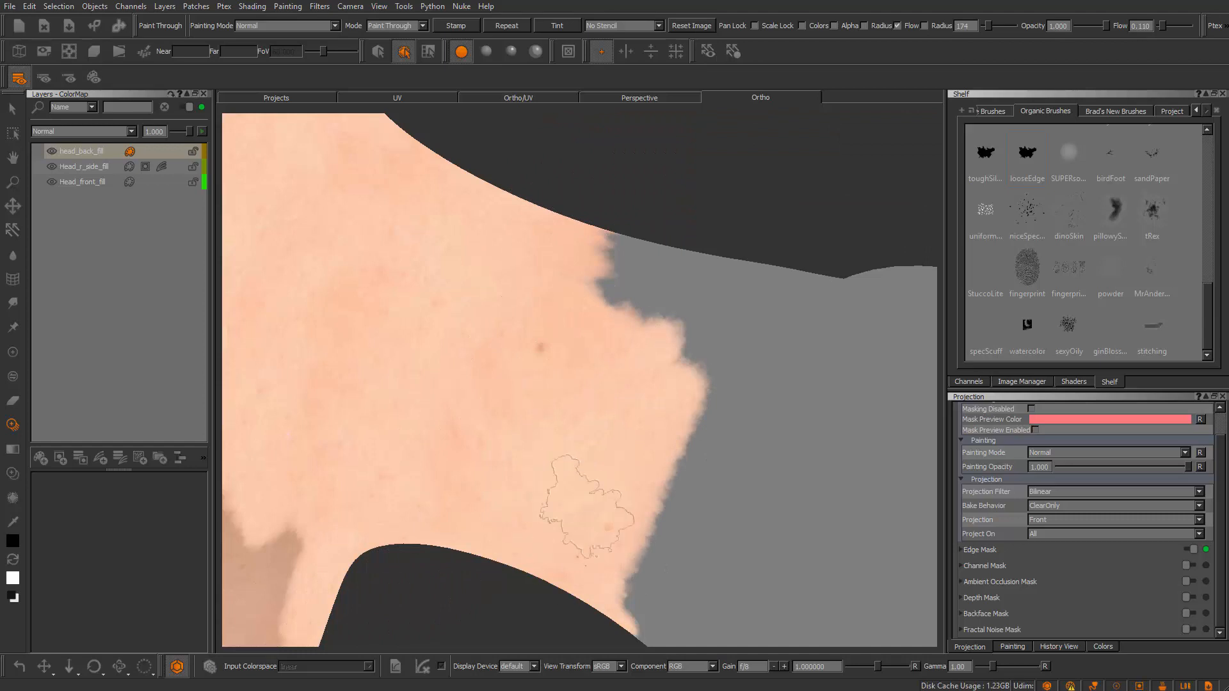
# Rotate and shift the photo toward the back of the neck and fill the indented grey border with skin
pyautogui.keyDown('alt'); pyautogui.moveTo(746, 297); pyautogui.dragTo(694, 397); pyautogui.keyUp('alt')
pyautogui.keyDown('alt'); pyautogui.moveTo(685, 403); pyautogui.dragTo(611, 569, button='middle'); pyautogui.keyUp('alt')
pyautogui.keyDown('alt'); pyautogui.moveTo(640, 457); pyautogui.dragTo(650, 441); pyautogui.keyUp('alt')
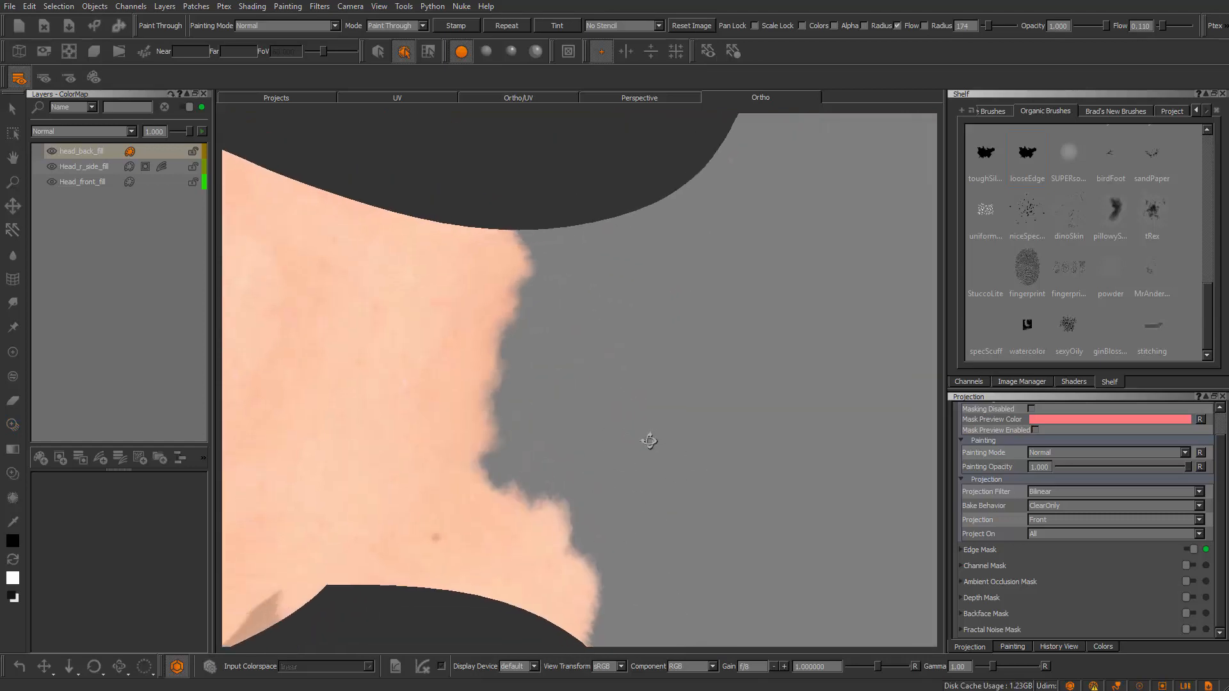
pyautogui.keyDown('shift'); pyautogui.moveTo(778, 260); pyautogui.dragTo(712, 267); pyautogui.keyUp('shift')
pyautogui.moveTo(776, 351)
pyautogui.keyDown('ctrl'); pyautogui.mouseDown()
pyautogui.moveTo(735, 344)
pyautogui.moveTo(760, 333)
pyautogui.mouseUp(); pyautogui.keyUp('ctrl')
pyautogui.moveTo(533, 304); pyautogui.dragTo(512, 415)
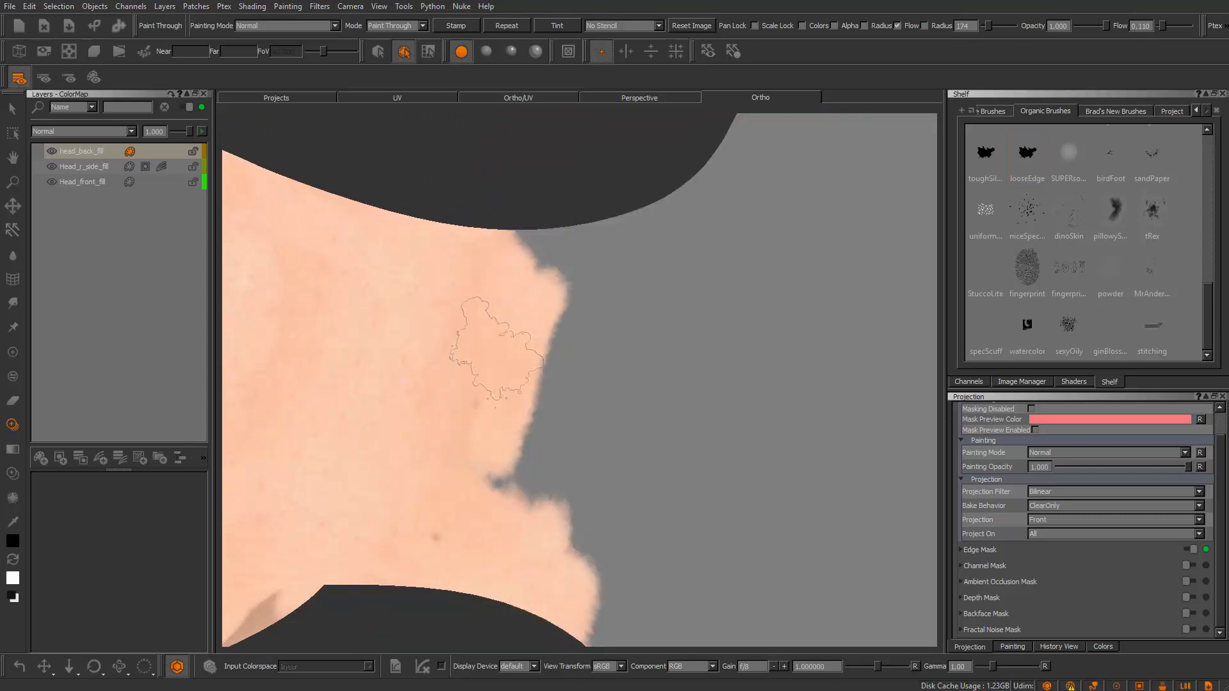
pyautogui.moveTo(538, 323)
pyautogui.mouseDown()
pyautogui.moveTo(578, 314)
pyautogui.moveTo(595, 515)
pyautogui.mouseUp()
pyautogui.moveTo(538, 448)
pyautogui.keyDown('shift'); pyautogui.mouseDown()
pyautogui.moveTo(500, 502)
pyautogui.moveTo(525, 556)
pyautogui.mouseUp(); pyautogui.keyUp('shift')
pyautogui.moveTo(595, 529); pyautogui.dragTo(608, 557)
# Slide the photo sideways and paint skin farther down the neck toward the shoulder
pyautogui.moveTo(540, 521)
pyautogui.keyDown('alt'); pyautogui.mouseDown()
pyautogui.moveTo(578, 447)
pyautogui.moveTo(524, 486)
pyautogui.moveTo(460, 457)
pyautogui.moveTo(499, 479)
pyautogui.moveTo(414, 462)
pyautogui.mouseUp(); pyautogui.keyUp('alt')
pyautogui.keyDown('shift'); pyautogui.moveTo(491, 484); pyautogui.dragTo(427, 485); pyautogui.keyUp('shift')
pyautogui.moveTo(422, 451)
pyautogui.mouseDown()
pyautogui.moveTo(397, 433)
pyautogui.moveTo(392, 444)
pyautogui.mouseUp()
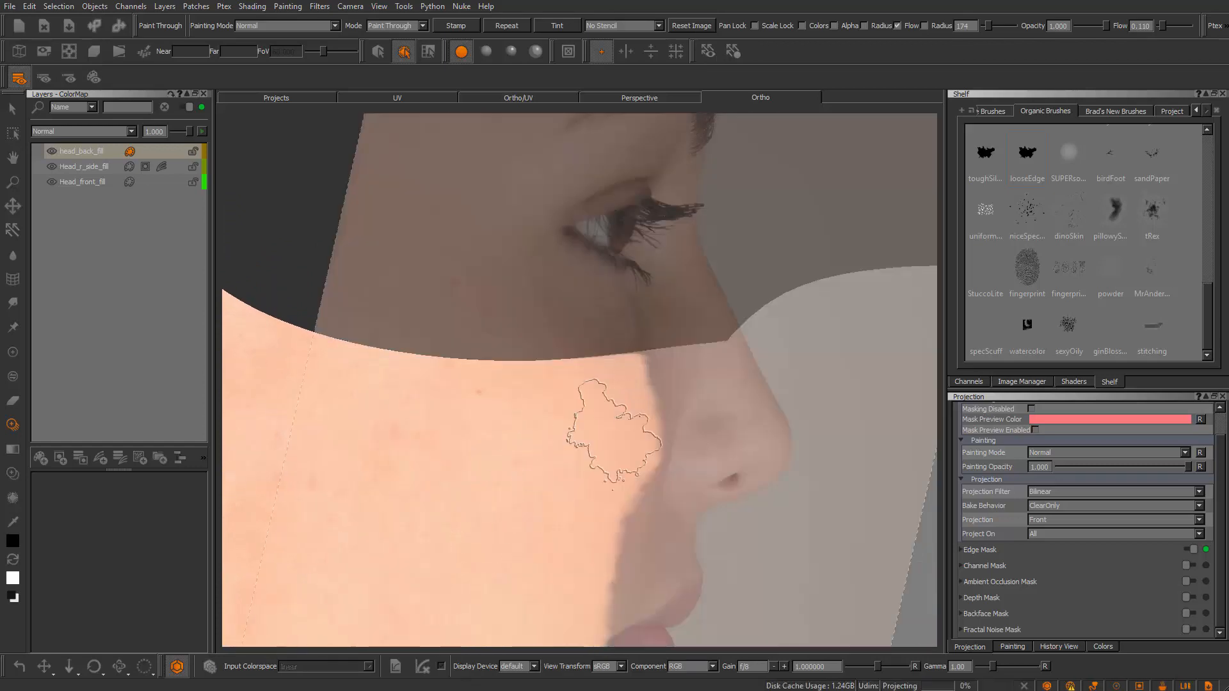
# Rotate and align the photo over the unfinished far side of the neck and fill its grey recess with skin
pyautogui.keyDown('alt'); pyautogui.moveTo(582, 521); pyautogui.dragTo(616, 497); pyautogui.keyUp('alt')
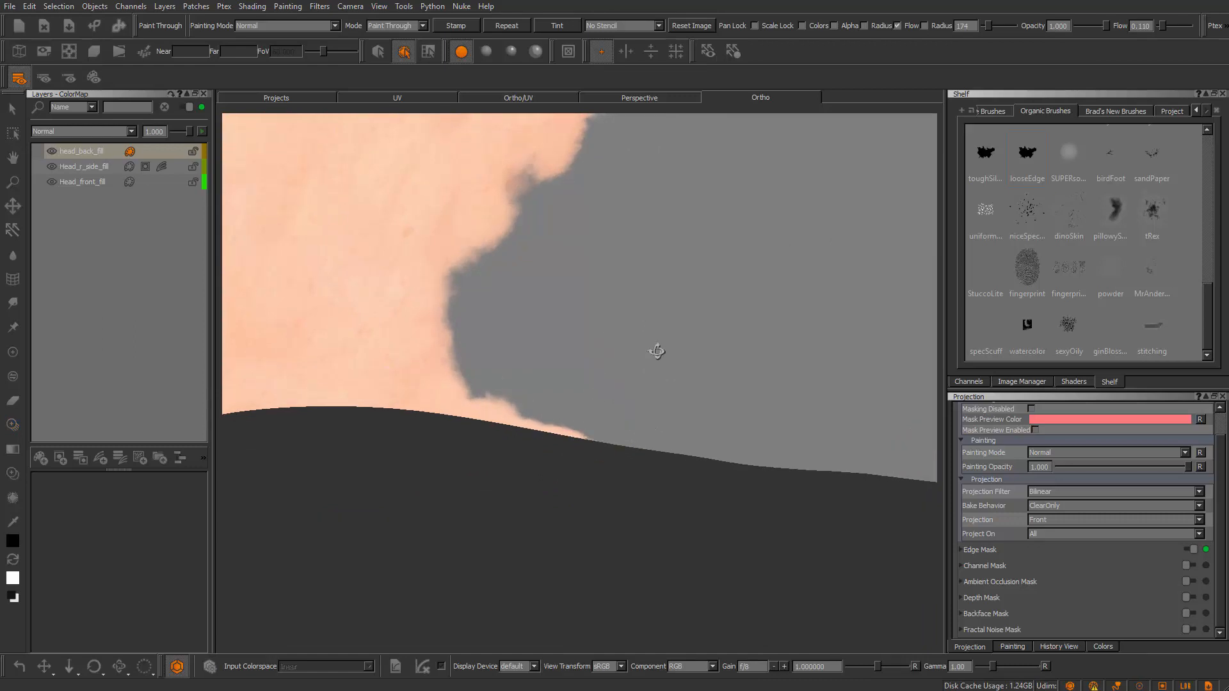
pyautogui.keyDown('alt'); pyautogui.moveTo(657, 352); pyautogui.dragTo(721, 272); pyautogui.keyUp('alt')
pyautogui.keyDown('ctrl'); pyautogui.moveTo(756, 391); pyautogui.dragTo(730, 397); pyautogui.keyUp('ctrl')
pyautogui.keyDown('shift'); pyautogui.moveTo(661, 417); pyautogui.dragTo(676, 363); pyautogui.keyUp('shift')
pyautogui.keyDown('shift'); pyautogui.moveTo(535, 320); pyautogui.dragTo(539, 307); pyautogui.keyUp('shift')
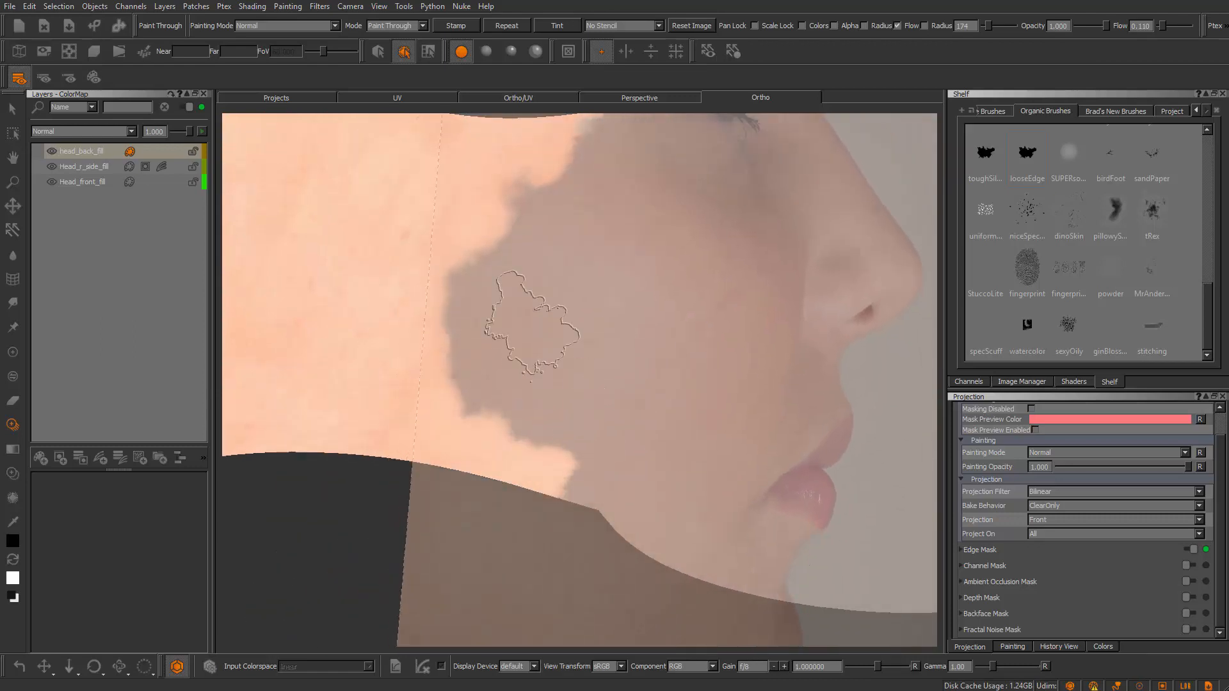
pyautogui.moveTo(472, 224); pyautogui.dragTo(451, 392)
pyautogui.moveTo(517, 262); pyautogui.dragTo(529, 390)
pyautogui.moveTo(485, 357)
pyautogui.keyDown('shift'); pyautogui.mouseDown()
pyautogui.moveTo(475, 403)
pyautogui.moveTo(536, 427)
pyautogui.mouseUp(); pyautogui.keyUp('shift')
# Reposition the photo around the neck and even out the lower skin border toward the throat
pyautogui.moveTo(558, 434)
pyautogui.keyDown('alt'); pyautogui.mouseDown()
pyautogui.moveTo(562, 379)
pyautogui.moveTo(488, 455)
pyautogui.moveTo(499, 467)
pyautogui.moveTo(605, 320)
pyautogui.moveTo(598, 411)
pyautogui.moveTo(589, 368)
pyautogui.mouseUp(); pyautogui.keyUp('alt')
pyautogui.moveTo(534, 224); pyautogui.dragTo(544, 256)
pyautogui.keyDown('shift'); pyautogui.moveTo(561, 334); pyautogui.dragTo(571, 325); pyautogui.keyUp('shift')
pyautogui.moveTo(530, 268); pyautogui.dragTo(537, 369)
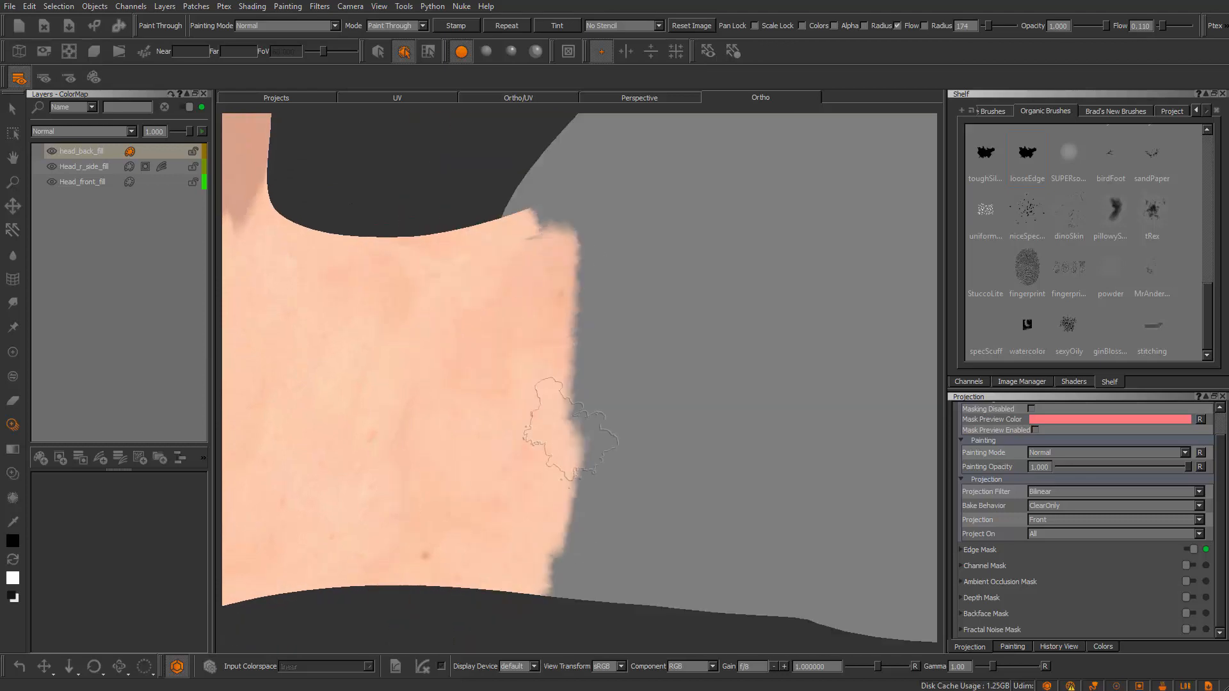
# Position the photo over the ear and fill the grey patches in its middle with skin
pyautogui.press('shift')
pyautogui.moveTo(584, 417)
pyautogui.keyDown('alt'); pyautogui.mouseDown()
pyautogui.moveTo(584, 495)
pyautogui.moveTo(672, 427)
pyautogui.moveTo(543, 439)
pyautogui.moveTo(608, 435)
pyautogui.mouseUp(); pyautogui.keyUp('alt')
pyautogui.keyDown('alt'); pyautogui.moveTo(608, 435); pyautogui.dragTo(672, 435, button='right'); pyautogui.keyUp('alt')
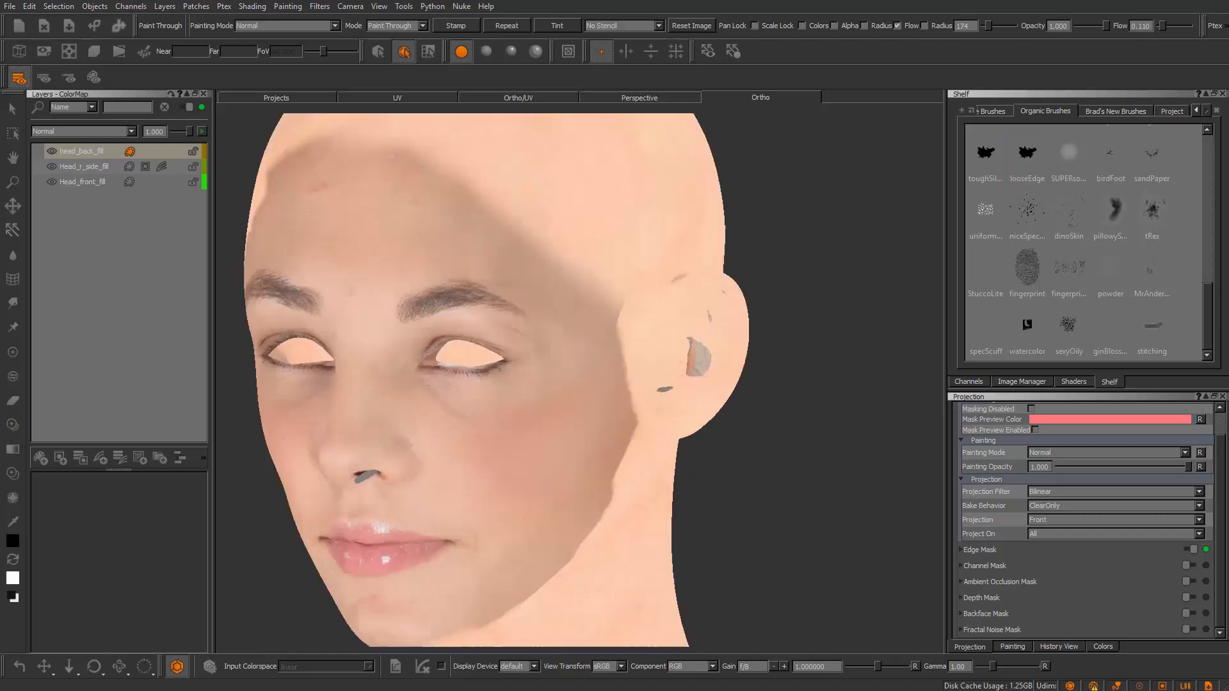
pyautogui.keyDown('alt'); pyautogui.moveTo(832, 438); pyautogui.dragTo(642, 456, button='middle'); pyautogui.keyUp('alt')
pyautogui.keyDown('alt'); pyautogui.moveTo(642, 456); pyautogui.dragTo(708, 459, button='right'); pyautogui.keyUp('alt')
pyautogui.keyDown('alt'); pyautogui.moveTo(708, 458); pyautogui.dragTo(666, 456); pyautogui.keyUp('alt')
pyautogui.keyDown('shift'); pyautogui.moveTo(529, 433); pyautogui.dragTo(429, 470); pyautogui.keyUp('shift')
pyautogui.moveTo(435, 416); pyautogui.dragTo(432, 382)
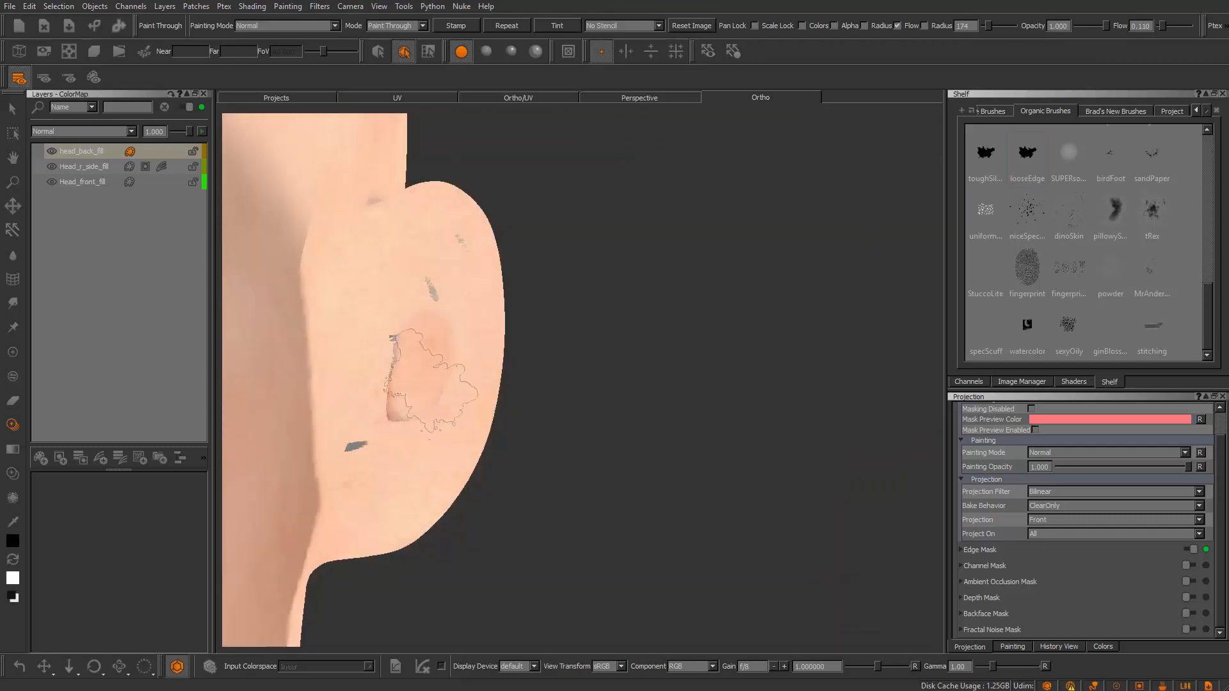
pyautogui.moveTo(378, 435)
pyautogui.keyDown('shift'); pyautogui.mouseDown()
pyautogui.moveTo(439, 357)
pyautogui.moveTo(444, 262)
pyautogui.mouseUp(); pyautogui.keyUp('shift')
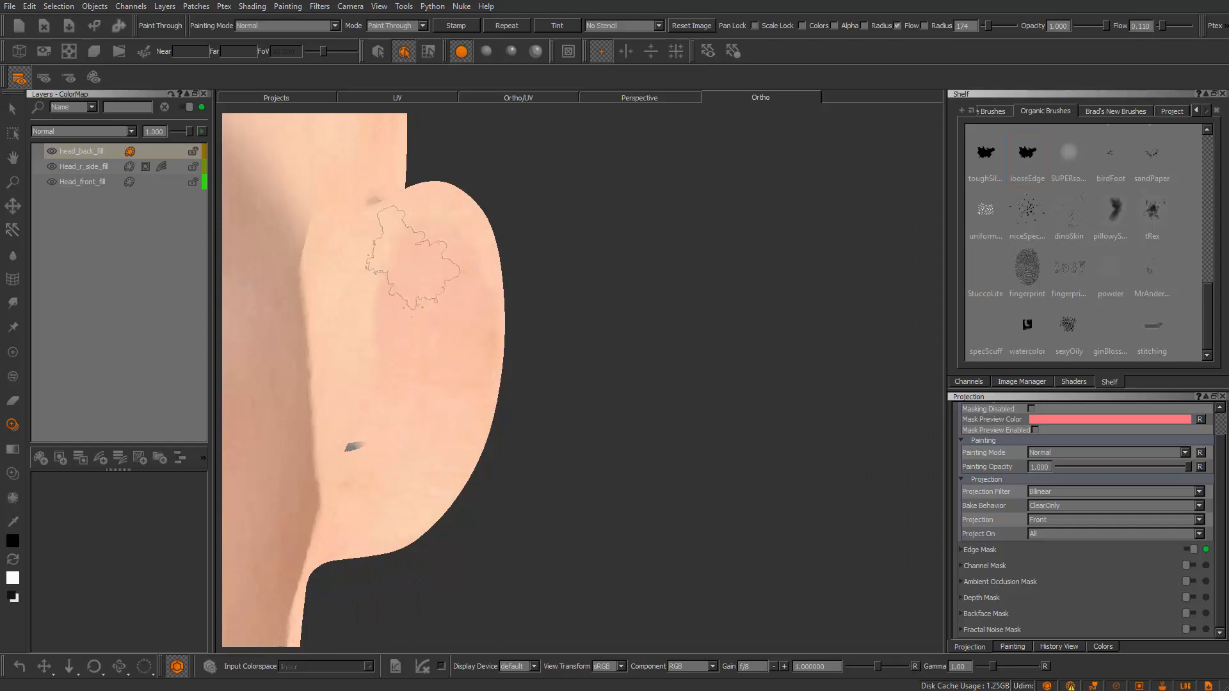
# Realign the photo over the ear from a new angle and rework the skin strokes across its surface
pyautogui.moveTo(397, 403)
pyautogui.keyDown('shift'); pyautogui.mouseDown()
pyautogui.moveTo(531, 361)
pyautogui.moveTo(467, 336)
pyautogui.moveTo(477, 280)
pyautogui.moveTo(424, 482)
pyautogui.mouseUp(); pyautogui.keyUp('shift')
pyautogui.hotkey('ctrl', 'z')
pyautogui.moveTo(541, 406)
pyautogui.keyDown('alt'); pyautogui.mouseDown()
pyautogui.moveTo(502, 415)
pyautogui.moveTo(549, 365)
pyautogui.mouseUp(); pyautogui.keyUp('alt')
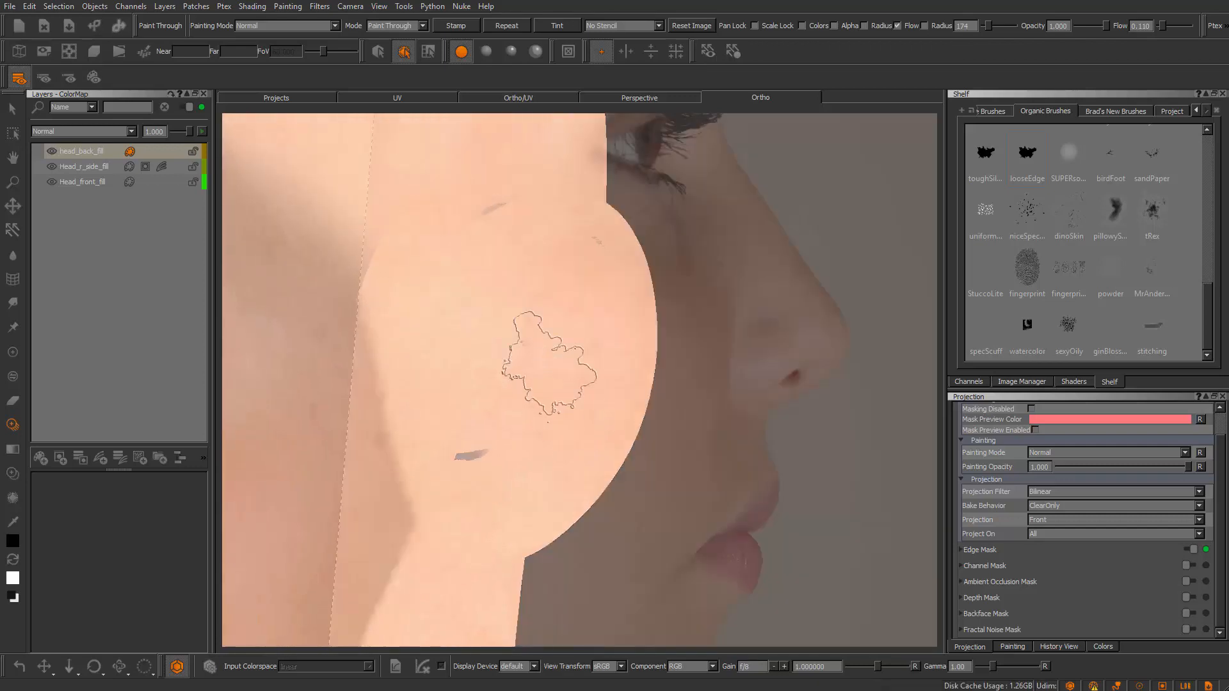
pyautogui.moveTo(469, 304); pyautogui.dragTo(462, 300)
pyautogui.moveTo(553, 269); pyautogui.dragTo(544, 281)
pyautogui.hotkey('ctrl', 'z')
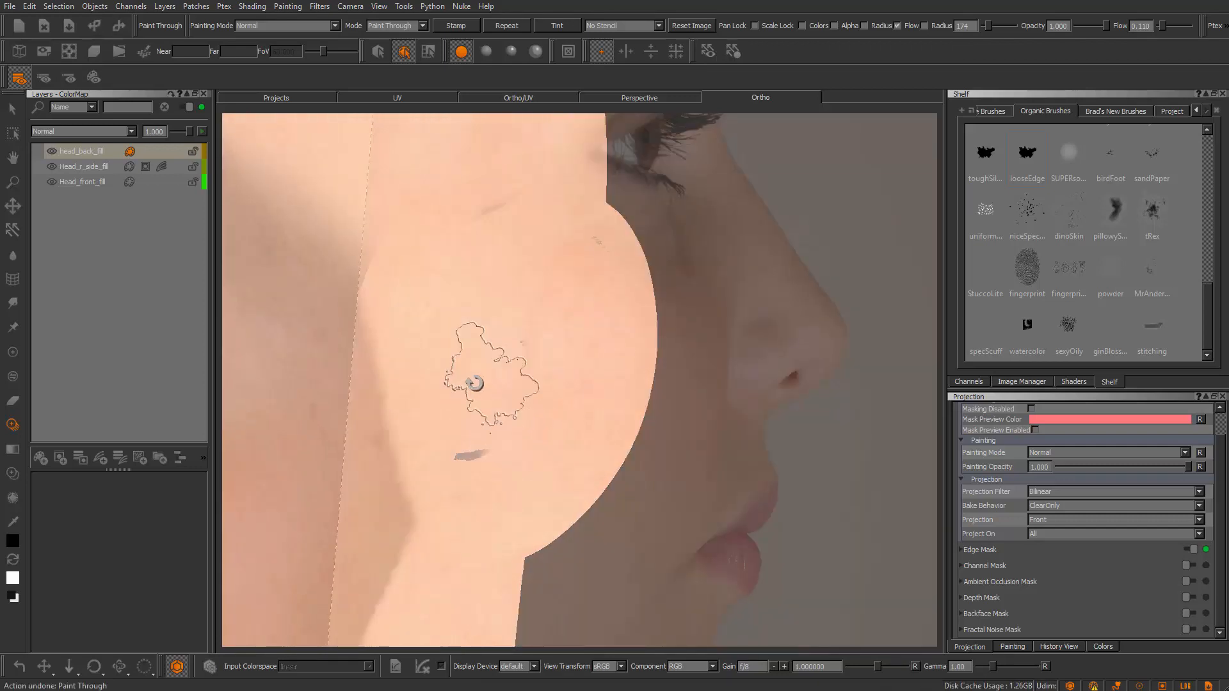
pyautogui.moveTo(451, 371)
pyautogui.keyDown('shift'); pyautogui.mouseDown()
pyautogui.moveTo(494, 307)
pyautogui.moveTo(472, 352)
pyautogui.moveTo(512, 357)
pyautogui.mouseUp(); pyautogui.keyUp('shift')
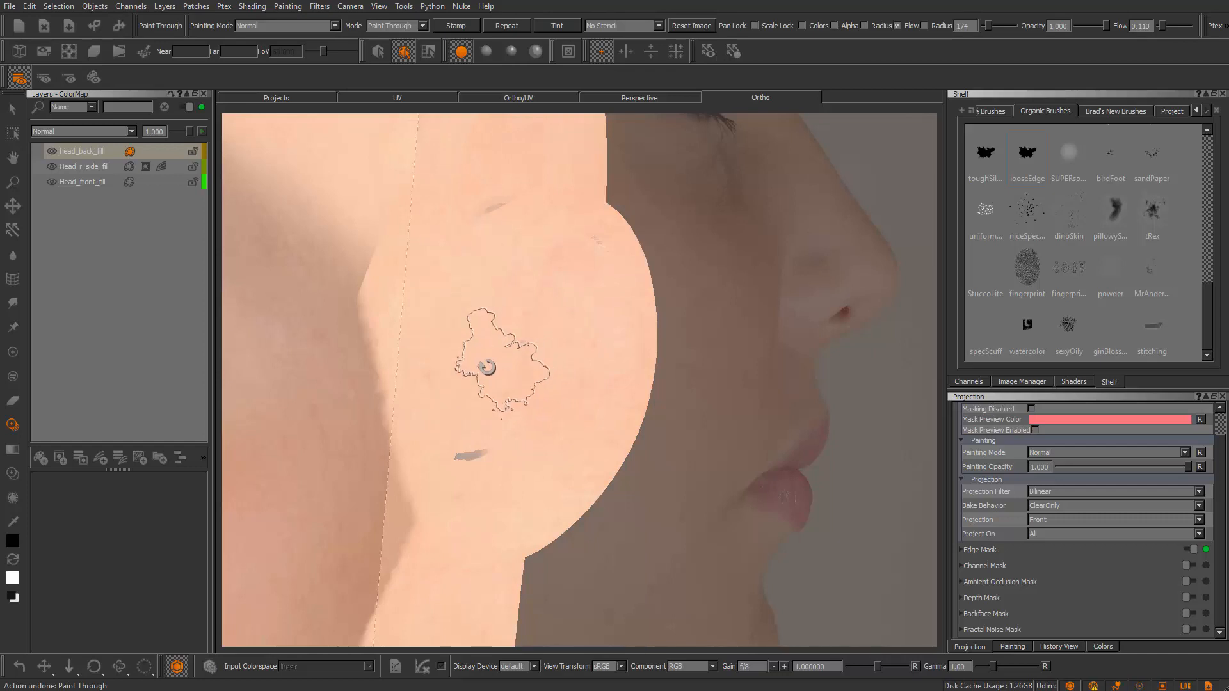
pyautogui.moveTo(472, 252); pyautogui.dragTo(503, 313)
pyautogui.moveTo(485, 376); pyautogui.dragTo(512, 364)
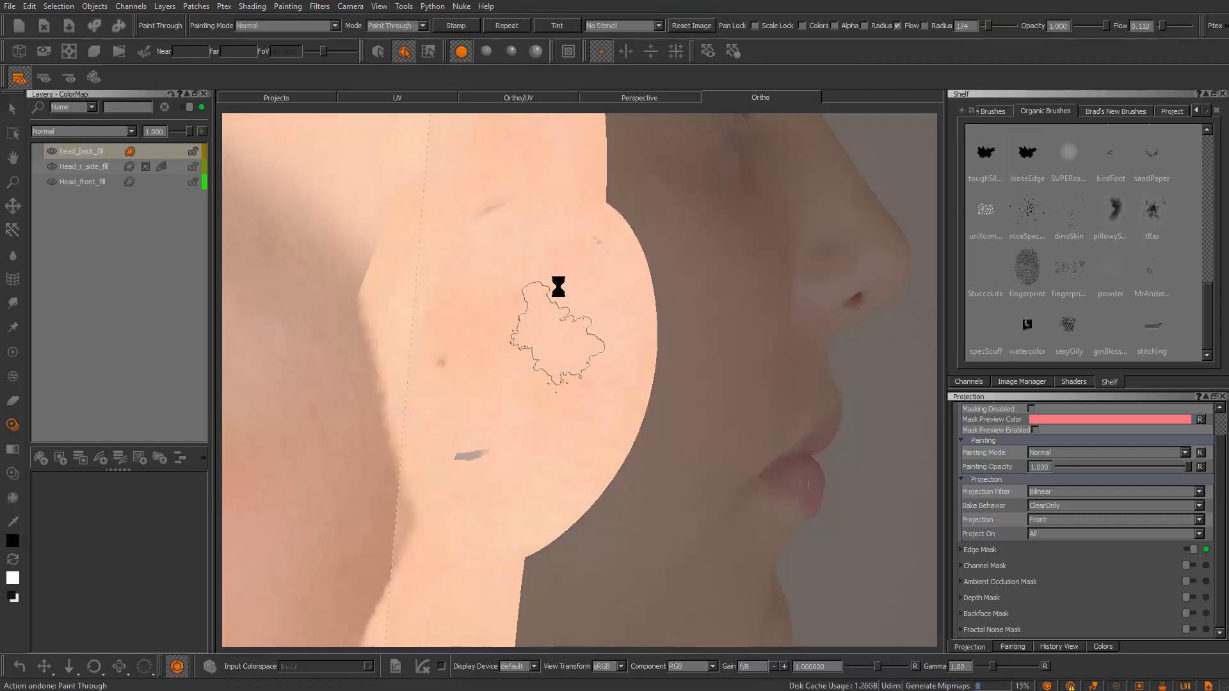
pyautogui.moveTo(557, 286)
pyautogui.keyDown('alt'); pyautogui.mouseDown()
pyautogui.moveTo(411, 348)
pyautogui.moveTo(476, 442)
pyautogui.moveTo(507, 384)
pyautogui.mouseUp(); pyautogui.keyUp('alt')
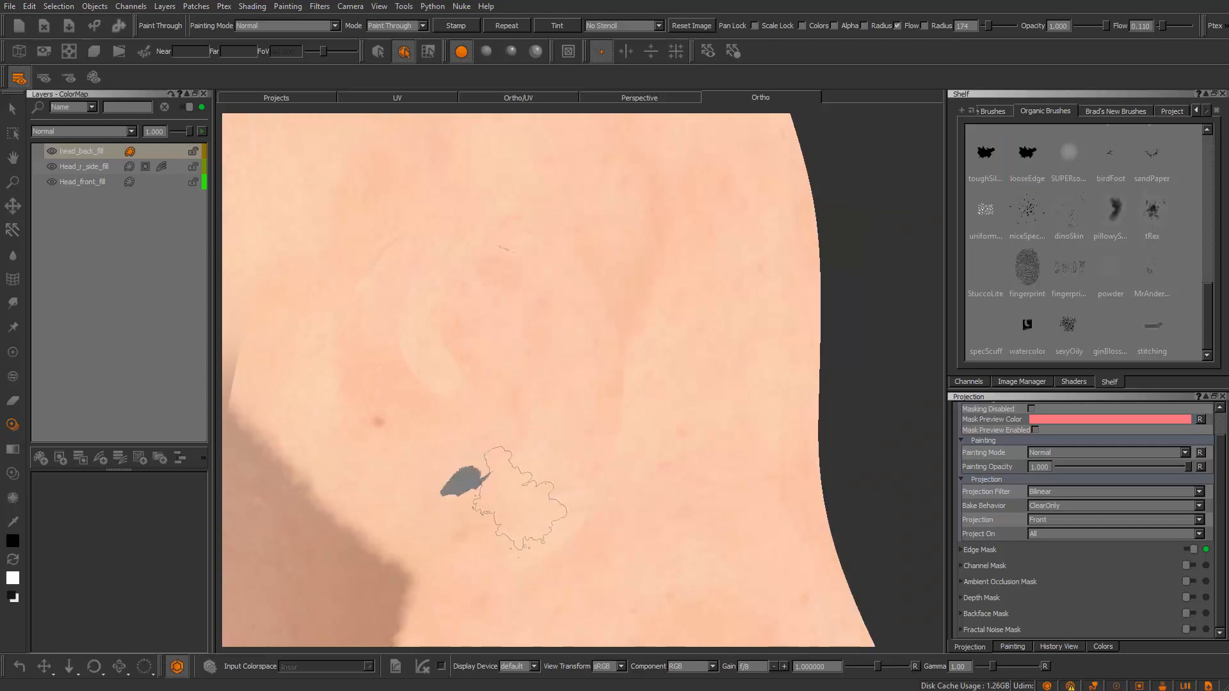
# Align the photo beneath the ear and cover the grey patch there with skin
pyautogui.moveTo(563, 471)
pyautogui.keyDown('alt'); pyautogui.mouseDown()
pyautogui.moveTo(604, 375)
pyautogui.moveTo(563, 343)
pyautogui.moveTo(539, 384)
pyautogui.moveTo(560, 321)
pyautogui.moveTo(527, 384)
pyautogui.moveTo(628, 407)
pyautogui.moveTo(626, 419)
pyautogui.mouseUp(); pyautogui.keyUp('alt')
pyautogui.keyDown('shift'); pyautogui.moveTo(570, 366); pyautogui.dragTo(472, 323); pyautogui.keyUp('shift')
pyautogui.moveTo(472, 324); pyautogui.dragTo(461, 320)
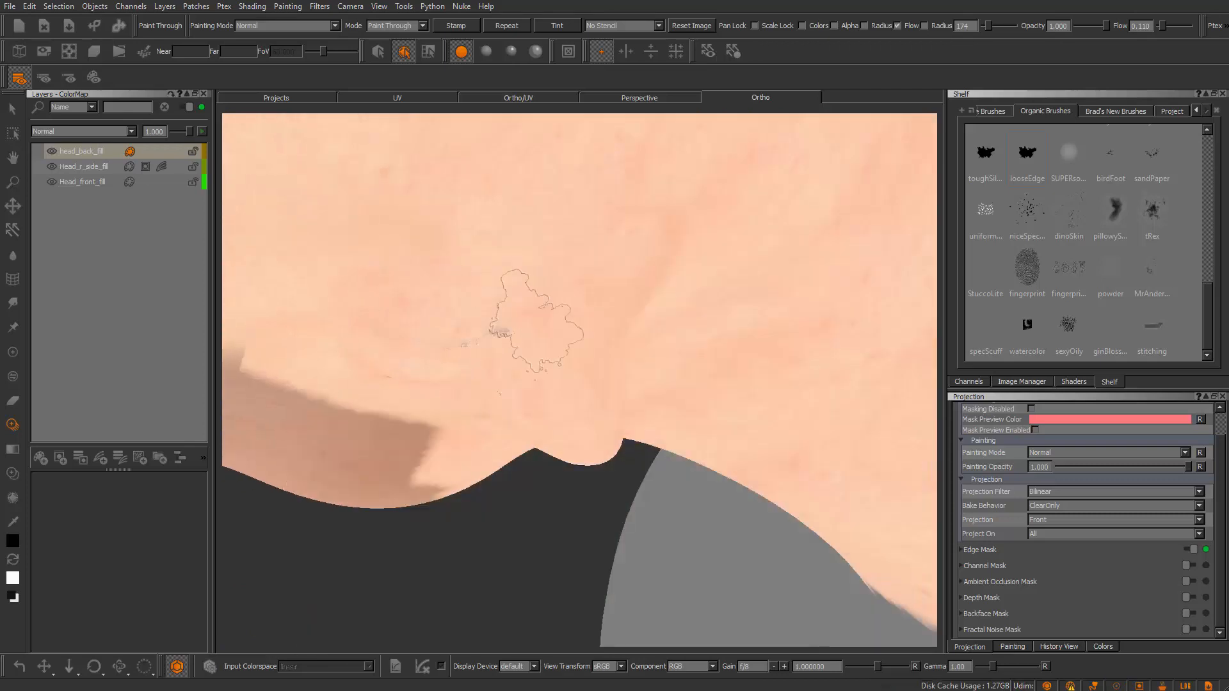
# Undo the last stroke, shift the photo sideways and paint skin along the underside of the jaw
pyautogui.keyDown('alt'); pyautogui.moveTo(589, 343); pyautogui.dragTo(516, 334); pyautogui.keyUp('alt')
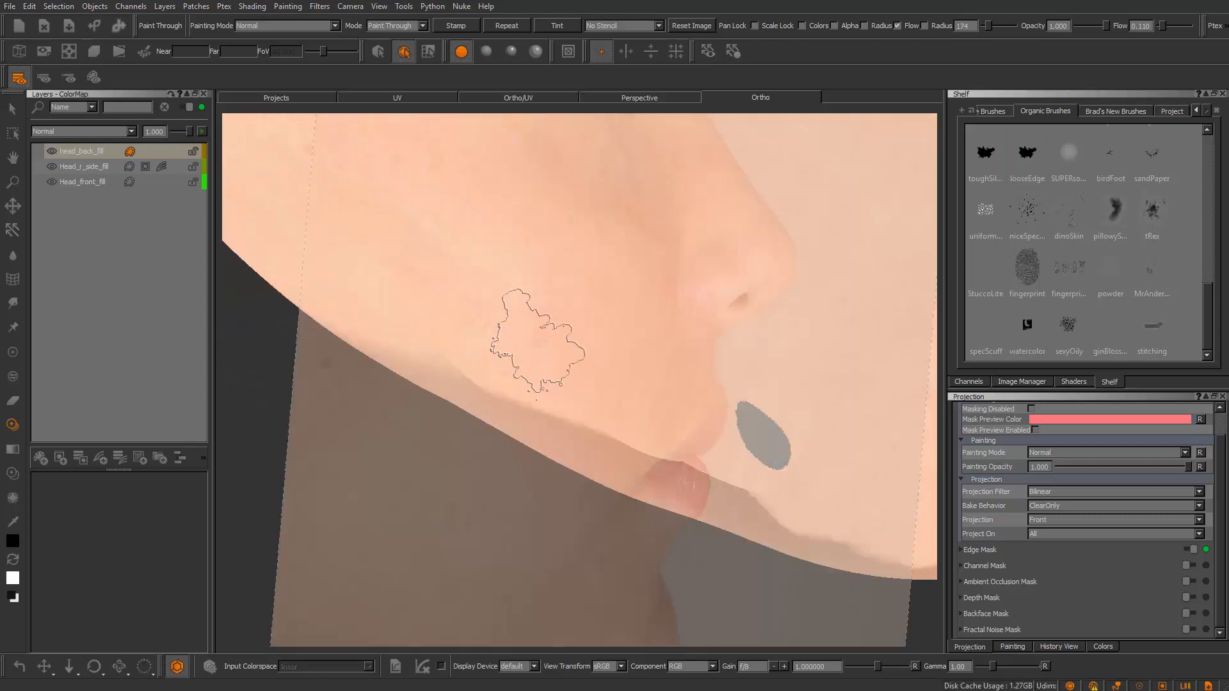
pyautogui.hotkey('ctrl', 'z')
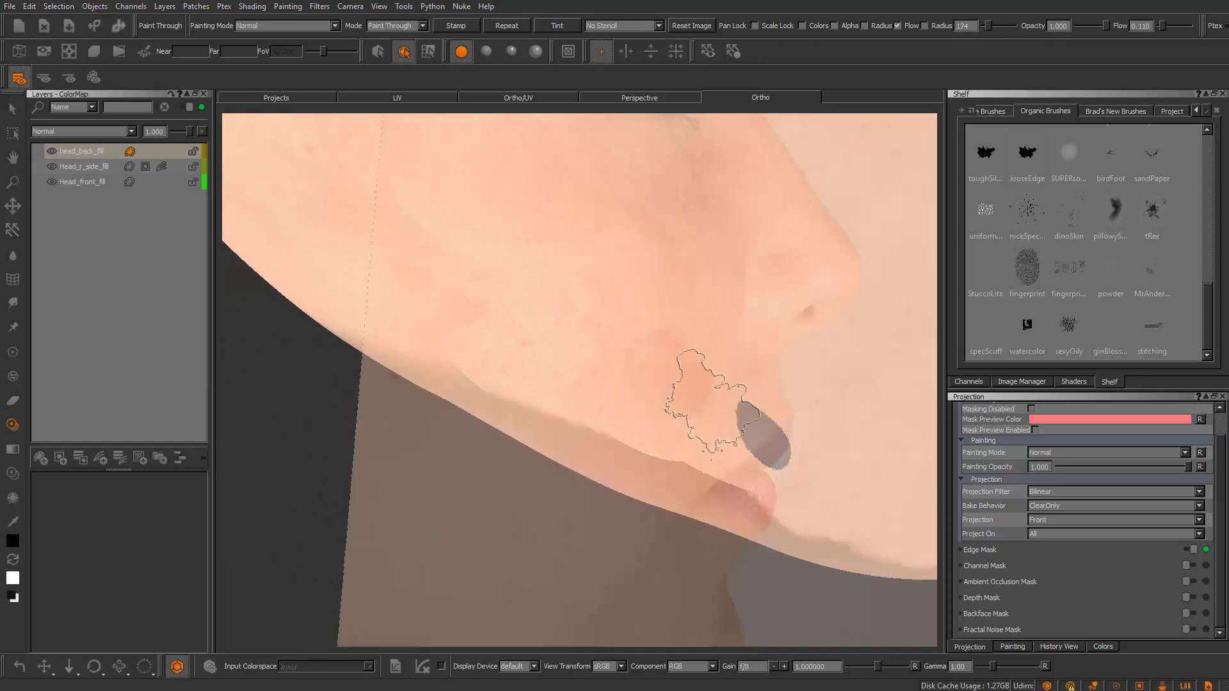
pyautogui.moveTo(659, 411)
pyautogui.keyDown('shift'); pyautogui.mouseDown()
pyautogui.moveTo(521, 335)
pyautogui.moveTo(689, 405)
pyautogui.mouseUp(); pyautogui.keyUp('shift')
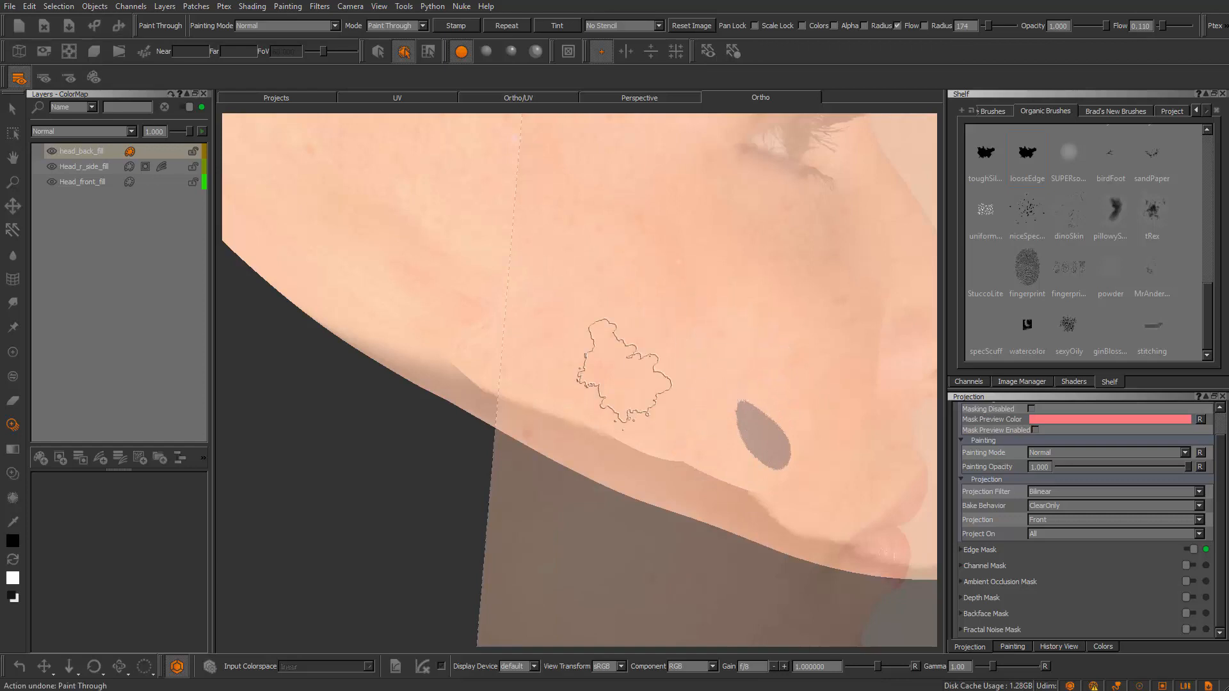
pyautogui.moveTo(624, 371); pyautogui.dragTo(582, 348)
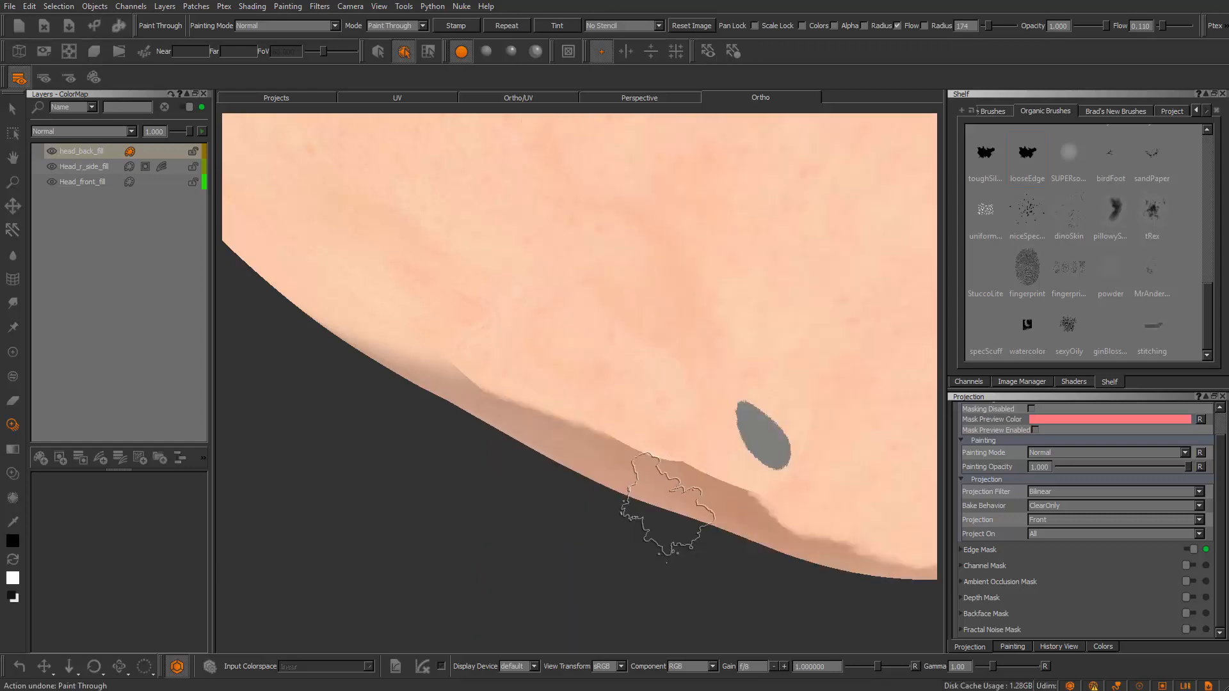
# Even out the skin over the ear and the area beside the cheek with overlapping strokes
pyautogui.keyDown('alt'); pyautogui.moveTo(664, 504); pyautogui.dragTo(683, 467); pyautogui.keyUp('alt')
pyautogui.moveTo(695, 461)
pyautogui.keyDown('alt'); pyautogui.mouseDown(button='right')
pyautogui.moveTo(823, 590)
pyautogui.moveTo(617, 521)
pyautogui.mouseUp(button='right'); pyautogui.keyUp('alt')
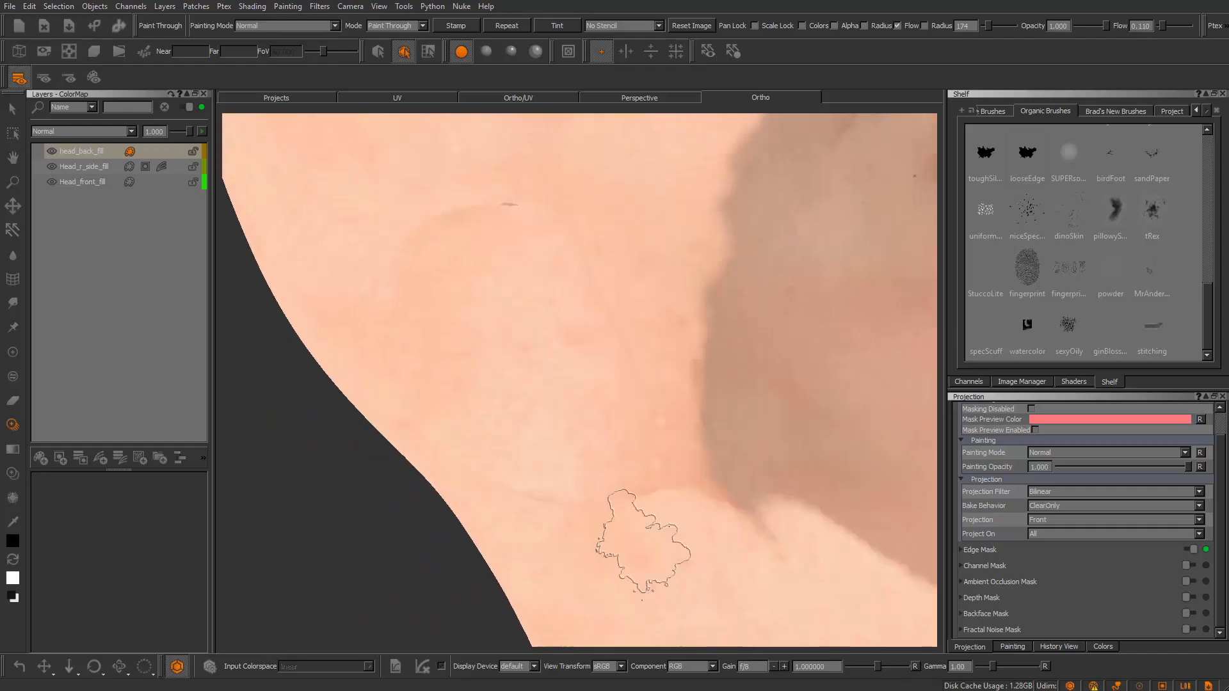
pyautogui.moveTo(487, 298); pyautogui.dragTo(439, 274)
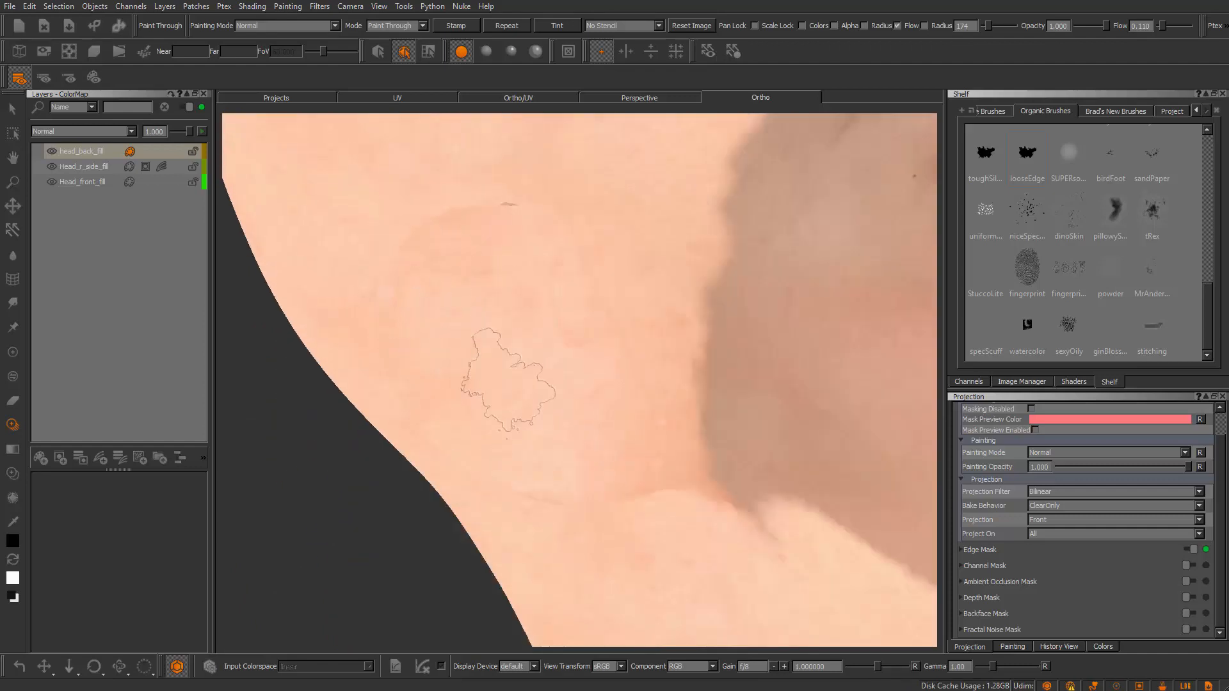
pyautogui.moveTo(507, 384); pyautogui.dragTo(455, 399)
pyautogui.moveTo(553, 374)
pyautogui.mouseDown()
pyautogui.moveTo(518, 351)
pyautogui.moveTo(440, 253)
pyautogui.mouseUp()
pyautogui.moveTo(647, 425); pyautogui.dragTo(729, 433)
# Extend the skin over the darker cheek border, from beside the eye down toward the jaw
pyautogui.keyDown('alt'); pyautogui.moveTo(730, 433); pyautogui.dragTo(658, 389, button='middle'); pyautogui.keyUp('alt')
pyautogui.keyDown('alt'); pyautogui.moveTo(658, 390); pyautogui.dragTo(609, 386, button='right'); pyautogui.keyUp('alt')
pyautogui.moveTo(555, 221)
pyautogui.mouseDown()
pyautogui.moveTo(541, 204)
pyautogui.moveTo(578, 452)
pyautogui.moveTo(631, 480)
pyautogui.moveTo(582, 403)
pyautogui.moveTo(491, 384)
pyautogui.moveTo(639, 424)
pyautogui.moveTo(696, 521)
pyautogui.moveTo(716, 592)
pyautogui.mouseUp()
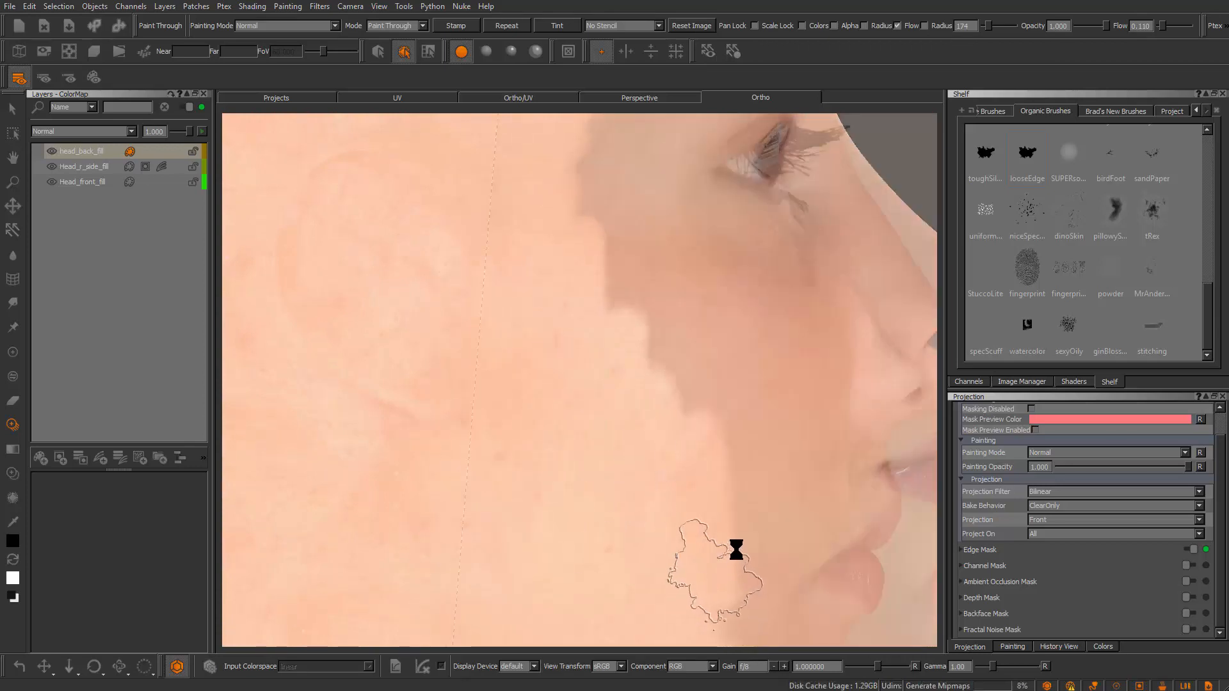
# Align the photo over the back of the head and paint skin down toward the nape
pyautogui.keyDown('alt'); pyautogui.moveTo(648, 474); pyautogui.dragTo(664, 448, button='middle'); pyautogui.keyUp('alt')
pyautogui.keyDown('alt'); pyautogui.moveTo(664, 448); pyautogui.dragTo(608, 453, button='right'); pyautogui.keyUp('alt')
pyautogui.keyDown('alt'); pyautogui.moveTo(608, 453); pyautogui.dragTo(738, 488); pyautogui.keyUp('alt')
pyautogui.keyDown('alt'); pyautogui.moveTo(720, 490); pyautogui.dragTo(856, 506, button='middle'); pyautogui.keyUp('alt')
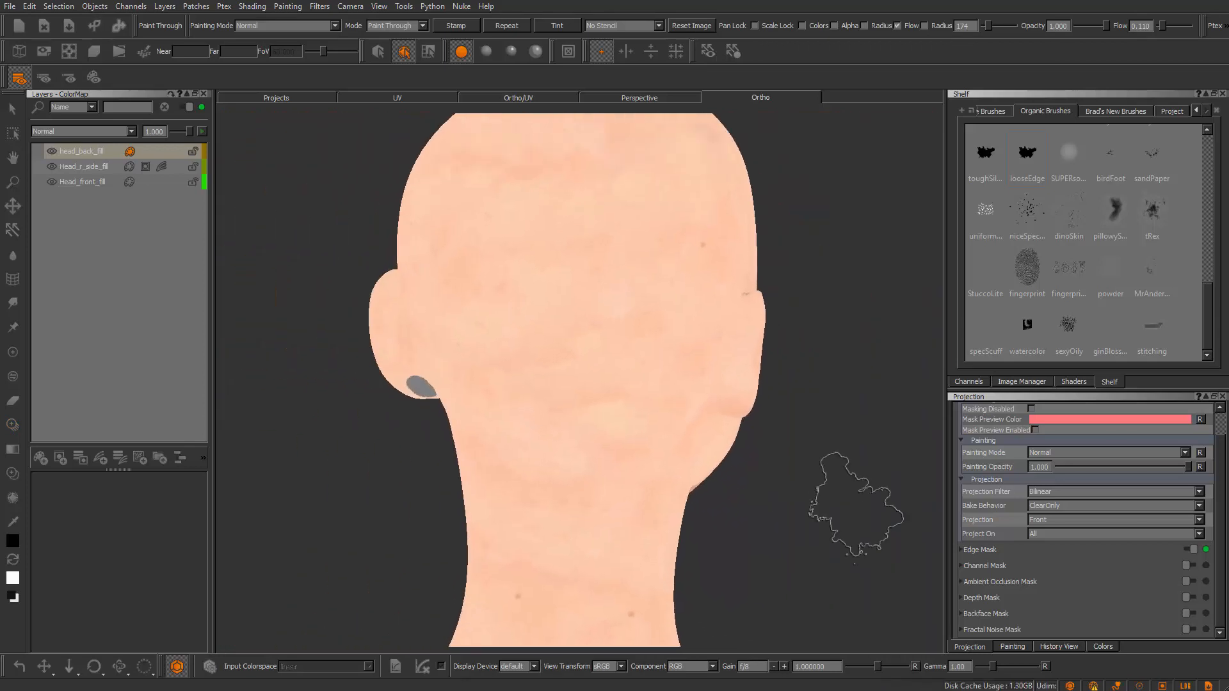
pyautogui.keyDown('alt'); pyautogui.moveTo(615, 427); pyautogui.dragTo(712, 463, button='right'); pyautogui.keyUp('alt')
pyautogui.keyDown('alt'); pyautogui.moveTo(712, 464); pyautogui.dragTo(724, 499, button='middle'); pyautogui.keyUp('alt')
pyautogui.moveTo(669, 362)
pyautogui.keyDown('shift'); pyautogui.mouseDown()
pyautogui.moveTo(538, 381)
pyautogui.moveTo(549, 401)
pyautogui.mouseUp(); pyautogui.keyUp('shift')
pyautogui.moveTo(537, 283); pyautogui.dragTo(609, 503)
# Reposition the photo across the back of the head and repaint the skin above the neck
pyautogui.moveTo(610, 408)
pyautogui.keyDown('shift'); pyautogui.mouseDown()
pyautogui.moveTo(665, 505)
pyautogui.moveTo(750, 491)
pyautogui.mouseUp(); pyautogui.keyUp('shift')
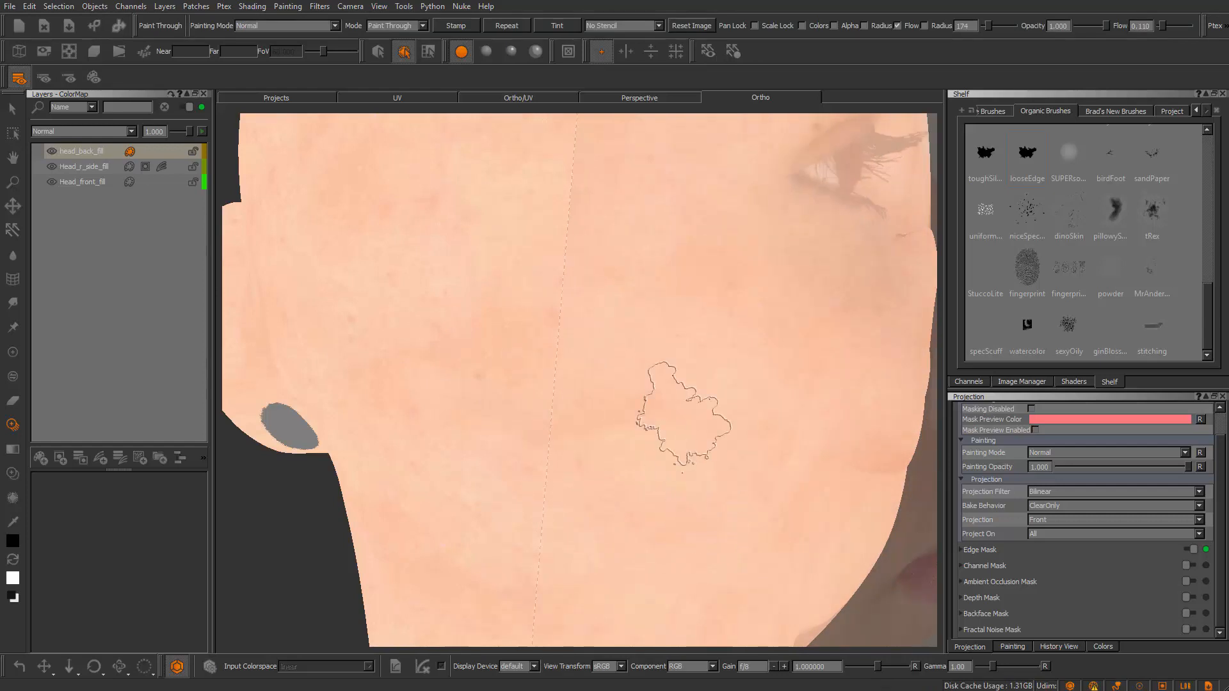
pyautogui.moveTo(684, 418); pyautogui.dragTo(588, 461)
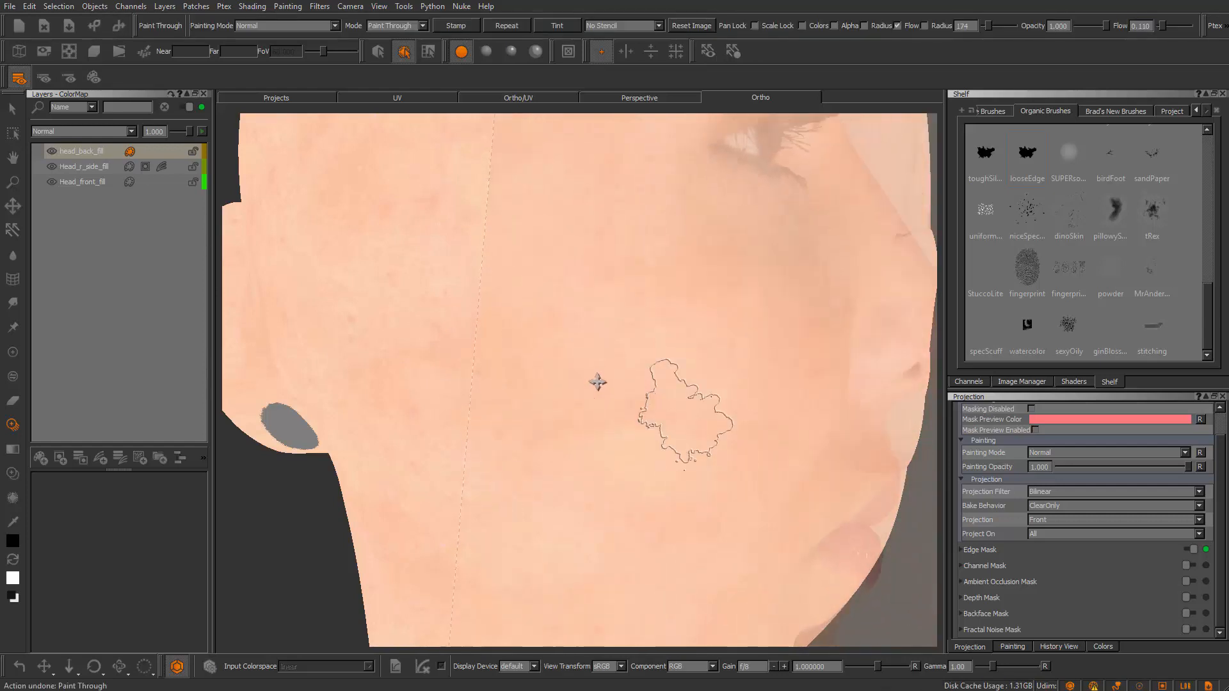
pyautogui.hotkey('ctrl', 'z')
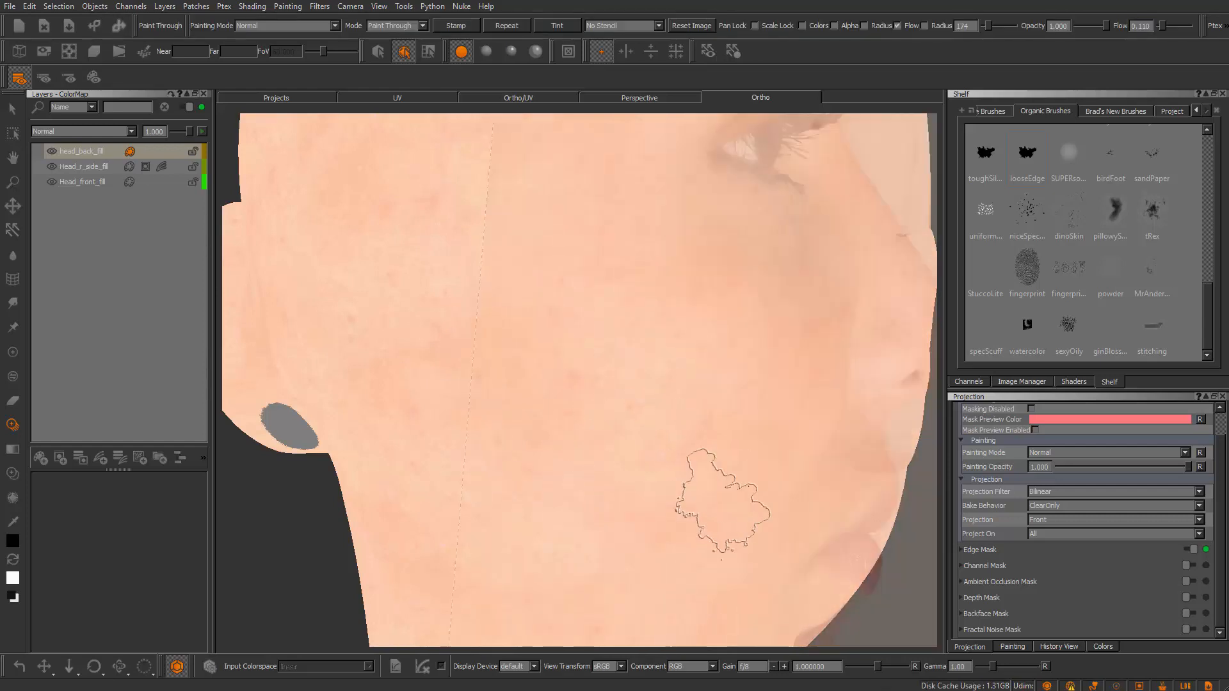
pyautogui.moveTo(661, 423)
pyautogui.keyDown('shift'); pyautogui.mouseDown()
pyautogui.moveTo(684, 466)
pyautogui.moveTo(653, 499)
pyautogui.moveTo(691, 462)
pyautogui.mouseUp(); pyautogui.keyUp('shift')
pyautogui.keyDown('shift'); pyautogui.moveTo(691, 462); pyautogui.dragTo(676, 510); pyautogui.keyUp('shift')
pyautogui.moveTo(679, 510)
pyautogui.mouseDown()
pyautogui.moveTo(708, 513)
pyautogui.moveTo(739, 481)
pyautogui.moveTo(795, 460)
pyautogui.mouseUp()
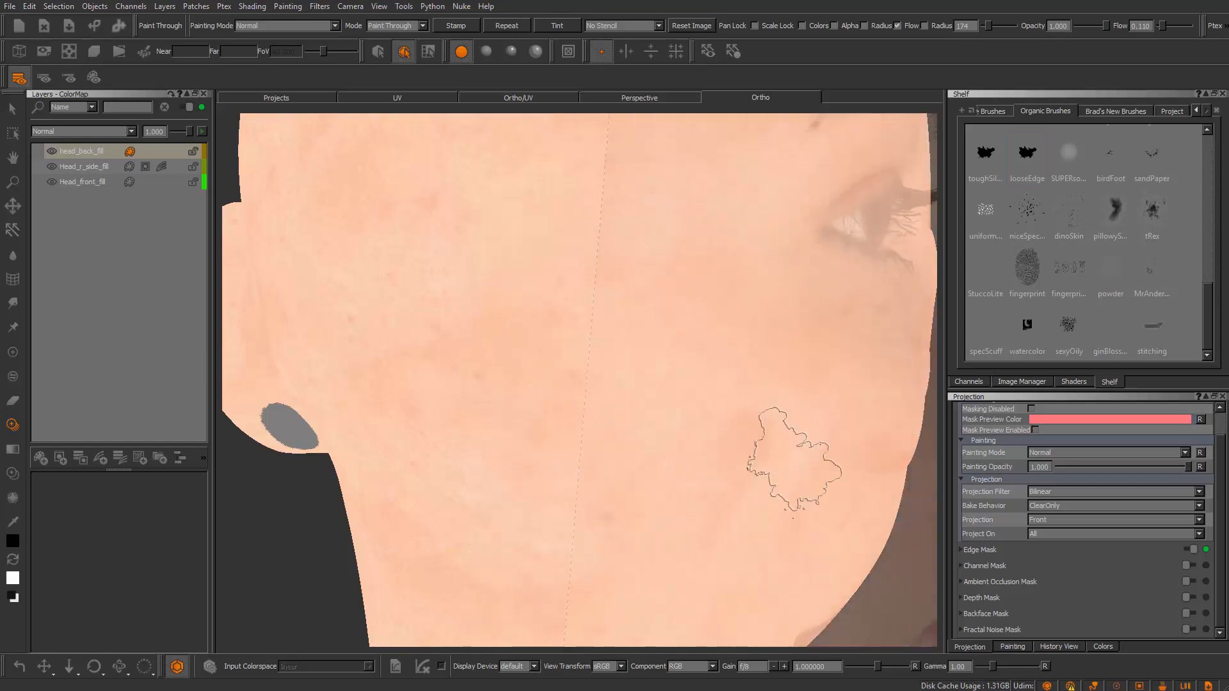
pyautogui.moveTo(730, 435)
pyautogui.keyDown('shift'); pyautogui.mouseDown()
pyautogui.moveTo(768, 395)
pyautogui.moveTo(755, 445)
pyautogui.mouseUp(); pyautogui.keyUp('shift')
pyautogui.moveTo(700, 513); pyautogui.dragTo(669, 541)
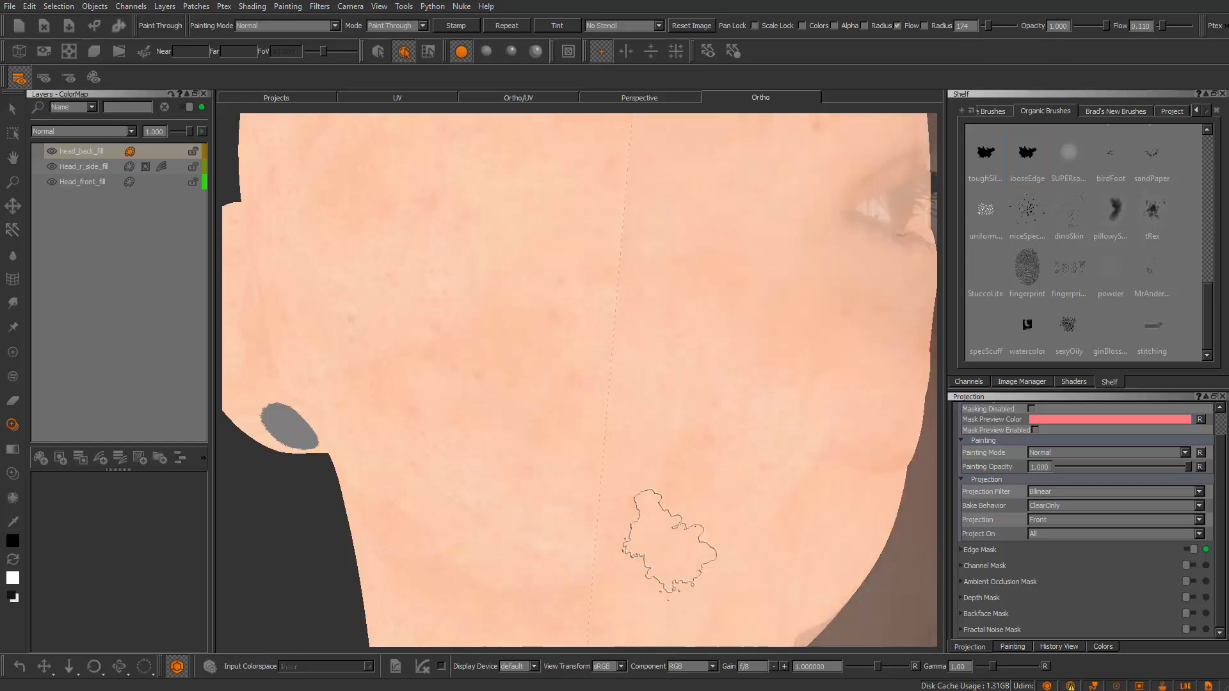
# Realign the photo over the lower back of the head and blend the skin into the neck
pyautogui.moveTo(735, 517)
pyautogui.keyDown('alt'); pyautogui.mouseDown(button='right')
pyautogui.moveTo(659, 452)
pyautogui.moveTo(631, 506)
pyautogui.mouseUp(button='right'); pyautogui.keyUp('alt')
pyautogui.keyDown('alt'); pyautogui.moveTo(631, 505); pyautogui.dragTo(606, 546); pyautogui.keyUp('alt')
pyautogui.moveTo(606, 546)
pyautogui.keyDown('alt'); pyautogui.mouseDown(button='right')
pyautogui.moveTo(713, 544)
pyautogui.moveTo(745, 478)
pyautogui.mouseUp(button='right'); pyautogui.keyUp('alt')
pyautogui.moveTo(689, 451)
pyautogui.keyDown('alt'); pyautogui.mouseDown(button='middle')
pyautogui.moveTo(661, 469)
pyautogui.moveTo(658, 489)
pyautogui.mouseUp(button='middle'); pyautogui.keyUp('alt')
pyautogui.moveTo(691, 450)
pyautogui.keyDown('shift'); pyautogui.mouseDown()
pyautogui.moveTo(675, 419)
pyautogui.moveTo(626, 455)
pyautogui.moveTo(658, 477)
pyautogui.mouseUp(); pyautogui.keyUp('shift')
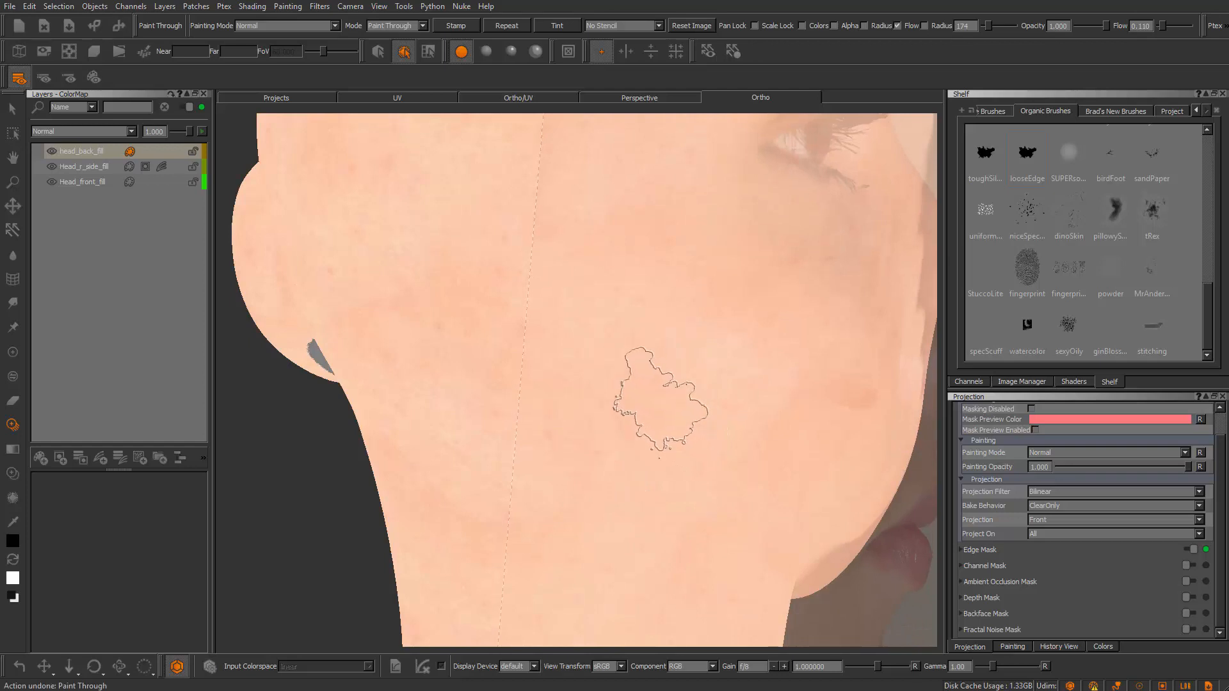
pyautogui.moveTo(660, 401)
pyautogui.mouseDown()
pyautogui.moveTo(645, 426)
pyautogui.moveTo(661, 489)
pyautogui.moveTo(661, 451)
pyautogui.mouseUp()
pyautogui.moveTo(661, 451)
pyautogui.keyDown('ctrl'); pyautogui.mouseDown()
pyautogui.moveTo(647, 406)
pyautogui.moveTo(588, 439)
pyautogui.mouseUp(); pyautogui.keyUp('ctrl')
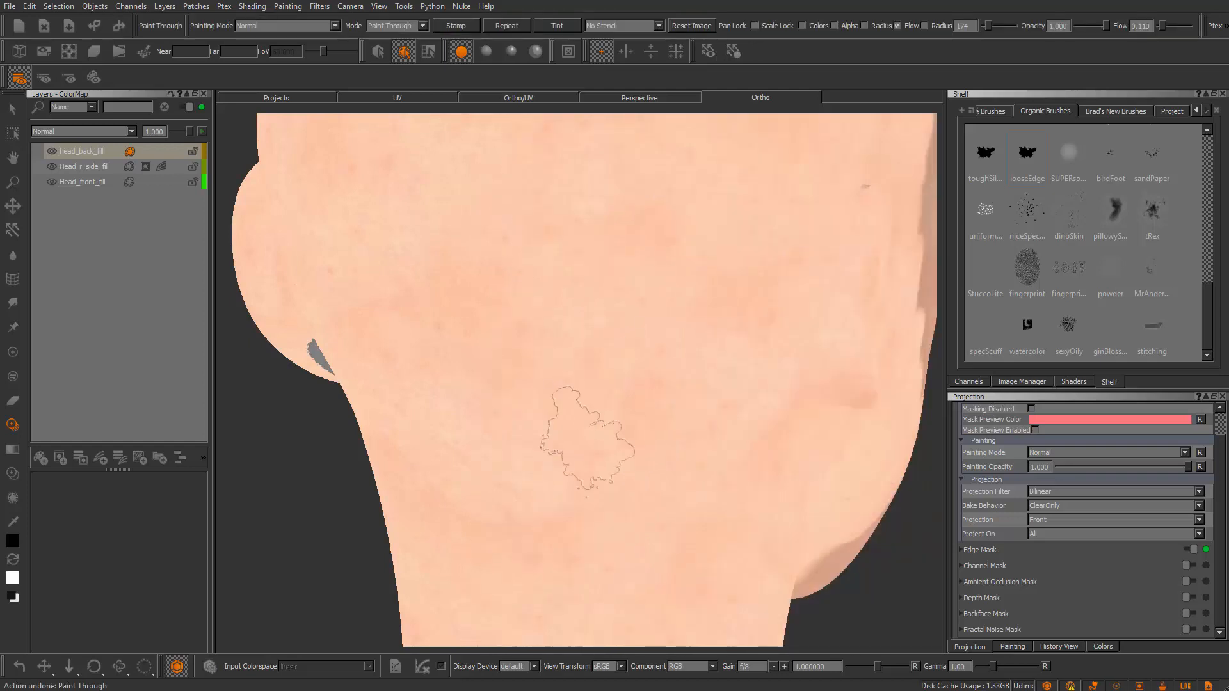
pyautogui.moveTo(696, 449); pyautogui.dragTo(723, 544)
# Place the photo over the side of the face and paint skin along the cheek and jaw border
pyautogui.keyDown('alt'); pyautogui.moveTo(747, 491); pyautogui.dragTo(558, 378, button='right'); pyautogui.keyUp('alt')
pyautogui.moveTo(563, 384)
pyautogui.keyDown('alt'); pyautogui.mouseDown()
pyautogui.moveTo(745, 452)
pyautogui.moveTo(794, 448)
pyautogui.mouseUp(); pyautogui.keyUp('alt')
pyautogui.keyDown('alt'); pyautogui.moveTo(694, 427); pyautogui.dragTo(754, 461, button='right'); pyautogui.keyUp('alt')
pyautogui.keyDown('alt'); pyautogui.moveTo(754, 461); pyautogui.dragTo(617, 471); pyautogui.keyUp('alt')
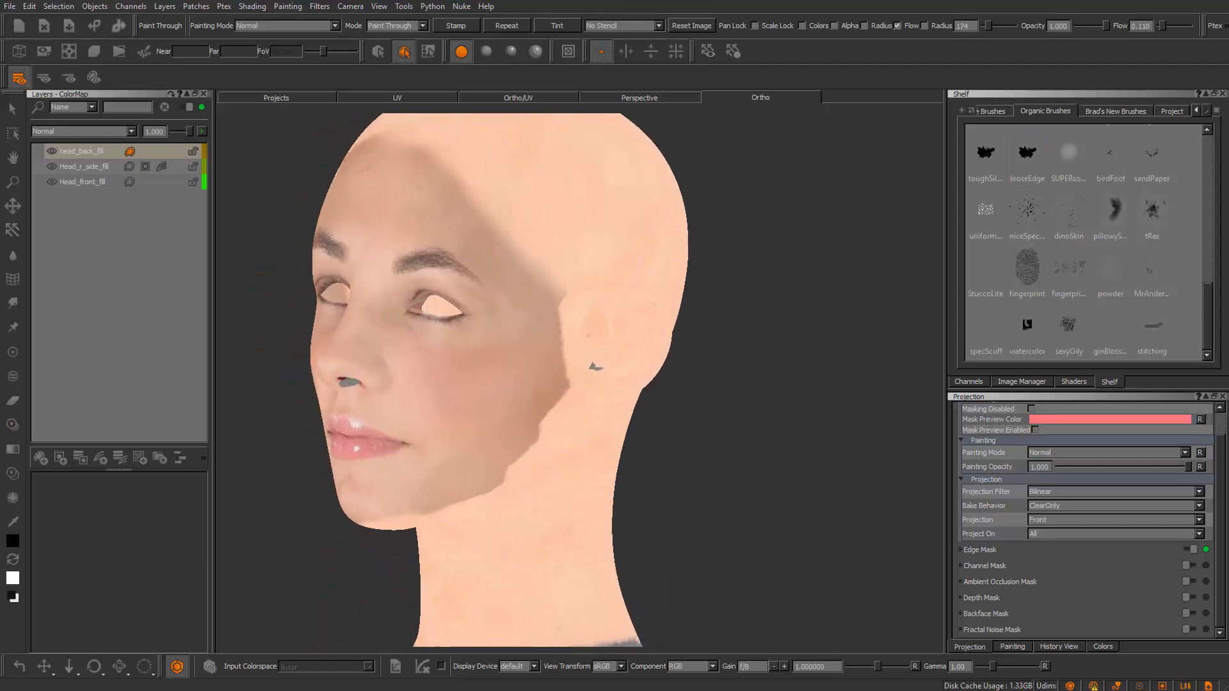
pyautogui.keyDown('alt'); pyautogui.moveTo(618, 470); pyautogui.dragTo(649, 439, button='middle'); pyautogui.keyUp('alt')
pyautogui.keyDown('alt'); pyautogui.moveTo(649, 439); pyautogui.dragTo(694, 442, button='right'); pyautogui.keyUp('alt')
pyautogui.keyDown('alt'); pyautogui.moveTo(695, 438); pyautogui.dragTo(685, 419); pyautogui.keyUp('alt')
pyautogui.keyDown('alt'); pyautogui.moveTo(684, 419); pyautogui.dragTo(696, 403, button='right'); pyautogui.keyUp('alt')
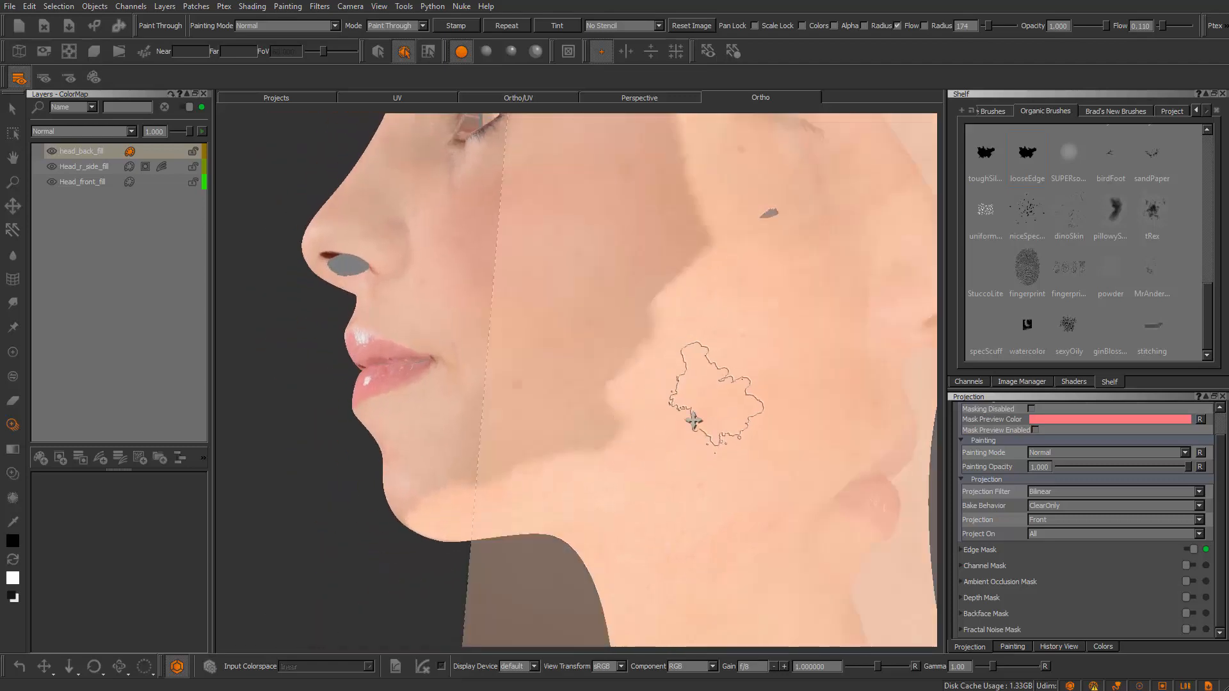
pyautogui.moveTo(693, 420)
pyautogui.keyDown('alt'); pyautogui.mouseDown()
pyautogui.moveTo(625, 351)
pyautogui.moveTo(461, 275)
pyautogui.moveTo(617, 439)
pyautogui.moveTo(545, 374)
pyautogui.mouseUp(); pyautogui.keyUp('alt')
pyautogui.keyDown('shift'); pyautogui.moveTo(614, 377); pyautogui.dragTo(598, 449); pyautogui.keyUp('shift')
pyautogui.moveTo(544, 403)
pyautogui.mouseDown()
pyautogui.moveTo(595, 362)
pyautogui.moveTo(609, 479)
pyautogui.mouseUp()
# Rotate the photo diagonally over the jaw and rework the skin strokes between the cheek and neck
pyautogui.moveTo(563, 384)
pyautogui.keyDown('shift'); pyautogui.mouseDown()
pyautogui.moveTo(518, 419)
pyautogui.moveTo(505, 489)
pyautogui.mouseUp(); pyautogui.keyUp('shift')
pyautogui.moveTo(589, 387); pyautogui.dragTo(667, 328)
pyautogui.hotkey('ctrl', 'z')
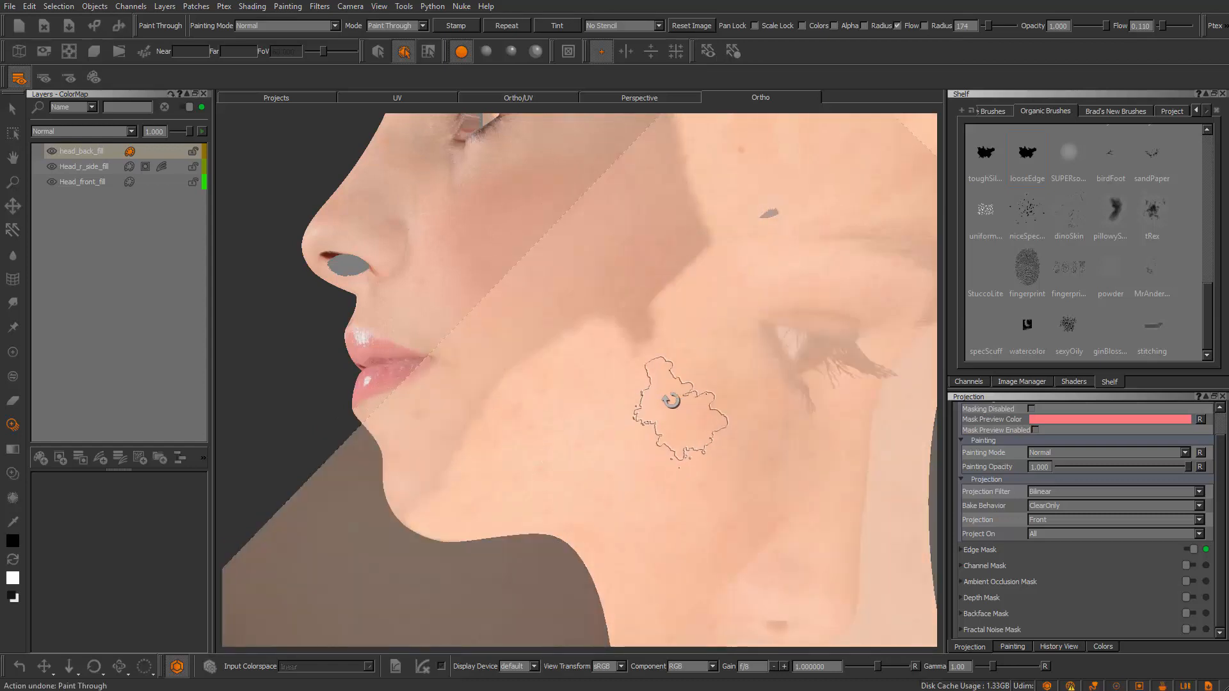
pyautogui.moveTo(676, 406)
pyautogui.keyDown('shift'); pyautogui.mouseDown()
pyautogui.moveTo(727, 300)
pyautogui.moveTo(636, 345)
pyautogui.moveTo(677, 365)
pyautogui.moveTo(659, 383)
pyautogui.moveTo(676, 381)
pyautogui.mouseUp(); pyautogui.keyUp('shift')
pyautogui.hotkey('ctrl', 'z')
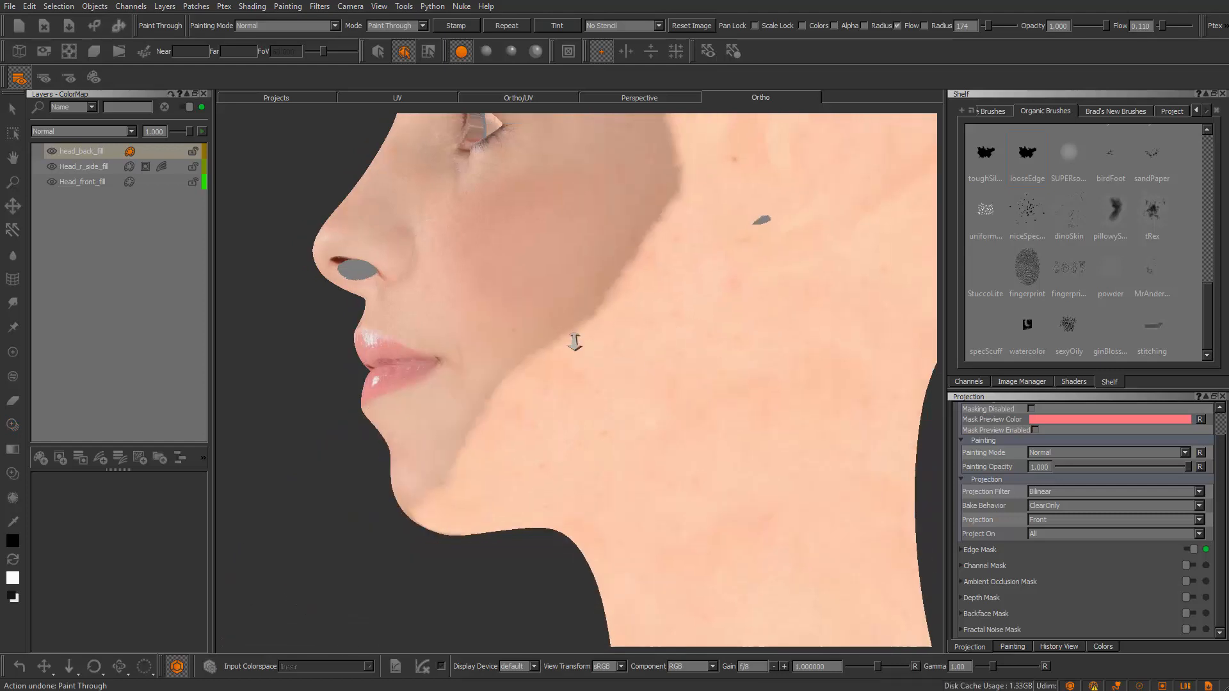
# Rotate and align the photo under the opposite side of the jaw and paint skin up toward the chin
pyautogui.moveTo(576, 340)
pyautogui.mouseDown(button='middle')
pyautogui.moveTo(770, 425)
pyautogui.moveTo(729, 373)
pyautogui.moveTo(773, 424)
pyautogui.mouseUp(button='middle')
pyautogui.keyDown('alt'); pyautogui.moveTo(773, 424); pyautogui.dragTo(711, 442); pyautogui.keyUp('alt')
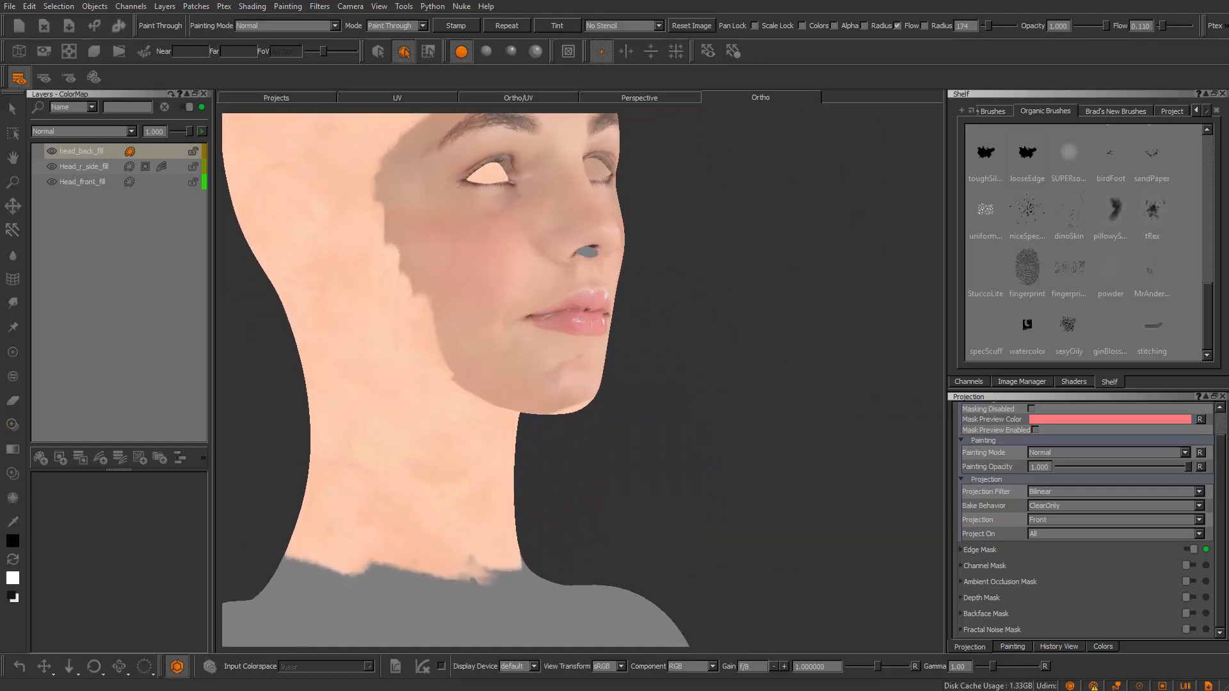
pyautogui.keyDown('alt'); pyautogui.moveTo(686, 461); pyautogui.dragTo(694, 422, button='middle'); pyautogui.keyUp('alt')
pyautogui.keyDown('alt'); pyautogui.moveTo(693, 422); pyautogui.dragTo(732, 444, button='right'); pyautogui.keyUp('alt')
pyautogui.keyDown('alt'); pyautogui.moveTo(732, 444); pyautogui.dragTo(725, 497, button='middle'); pyautogui.keyUp('alt')
pyautogui.moveTo(668, 472)
pyautogui.keyDown('shift'); pyautogui.mouseDown()
pyautogui.moveTo(576, 436)
pyautogui.moveTo(536, 240)
pyautogui.mouseUp(); pyautogui.keyUp('shift')
pyautogui.keyDown('shift'); pyautogui.moveTo(535, 227); pyautogui.dragTo(462, 492, button='middle'); pyautogui.keyUp('shift')
pyautogui.keyDown('shift'); pyautogui.moveTo(462, 492); pyautogui.dragTo(506, 346); pyautogui.keyUp('shift')
pyautogui.moveTo(508, 341)
pyautogui.keyDown('shift'); pyautogui.mouseDown(button='middle')
pyautogui.moveTo(520, 391)
pyautogui.moveTo(506, 380)
pyautogui.mouseUp(button='middle'); pyautogui.keyUp('shift')
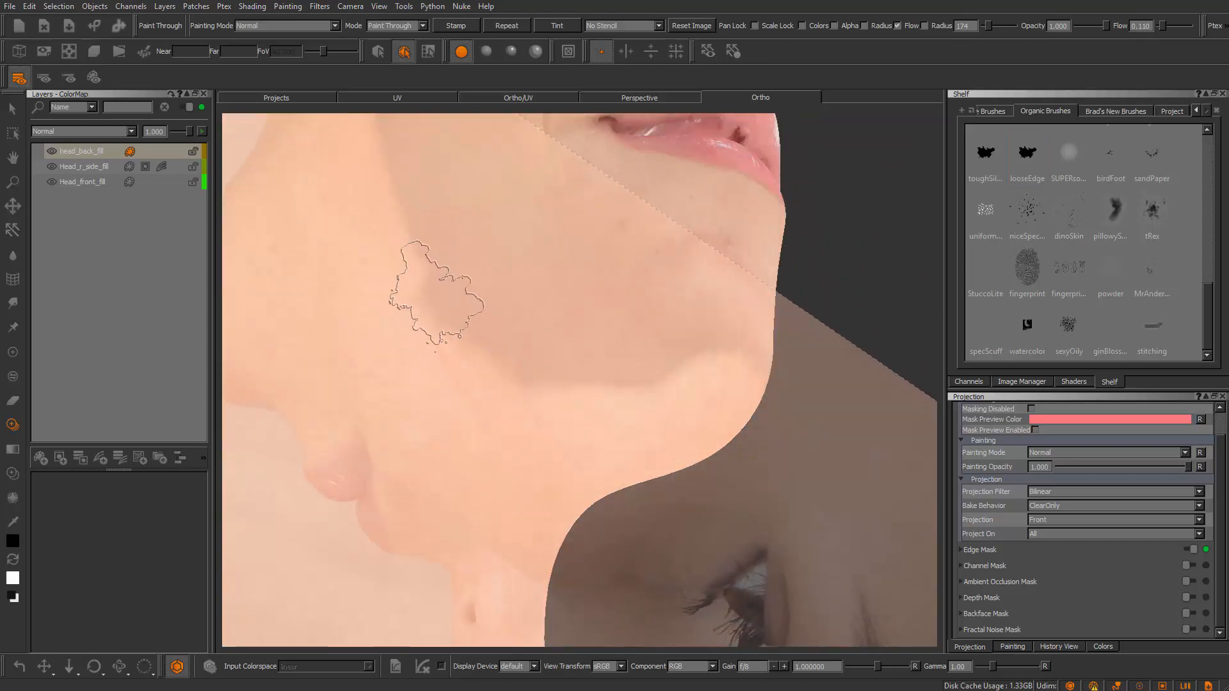
pyautogui.keyDown('shift'); pyautogui.moveTo(423, 284); pyautogui.dragTo(396, 308, button='middle'); pyautogui.keyUp('shift')
pyautogui.moveTo(427, 285); pyautogui.dragTo(552, 370)
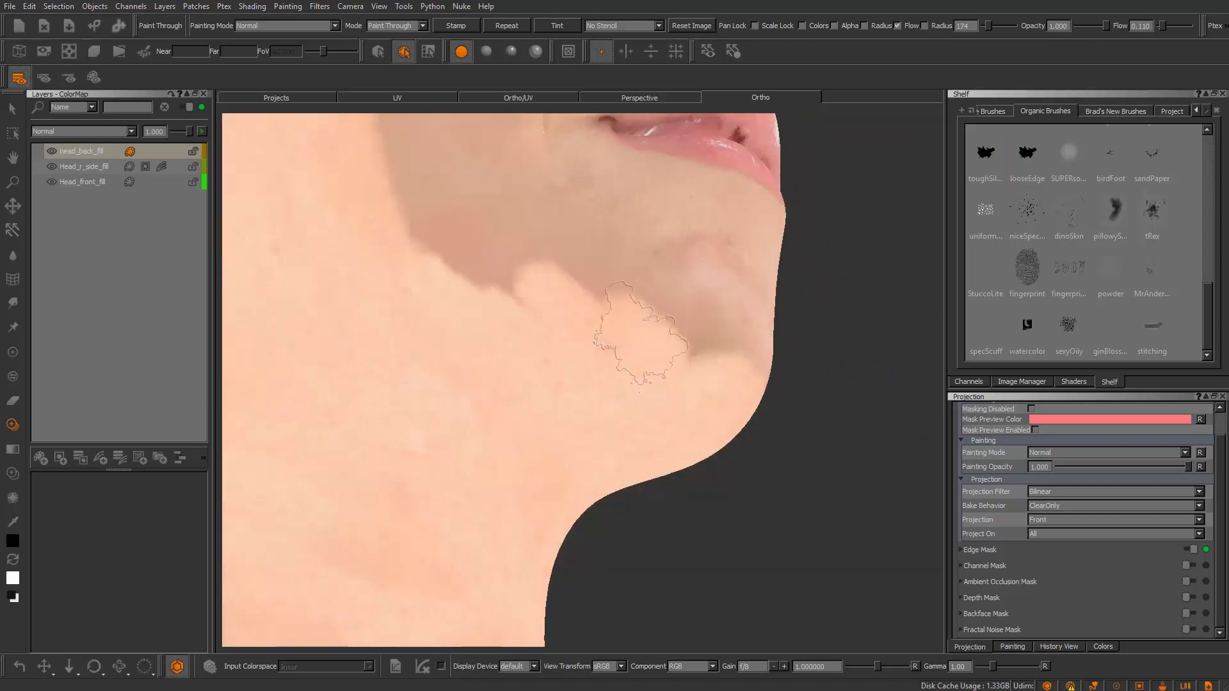
pyautogui.moveTo(641, 336); pyautogui.dragTo(695, 348)
# Slide the photo along the jaw and extend the skin from the cheek to the chin
pyautogui.keyDown('shift'); pyautogui.moveTo(522, 384); pyautogui.dragTo(569, 317, button='middle'); pyautogui.keyUp('shift')
pyautogui.moveTo(447, 245)
pyautogui.mouseDown()
pyautogui.moveTo(678, 285)
pyautogui.moveTo(749, 372)
pyautogui.moveTo(710, 379)
pyautogui.mouseUp()
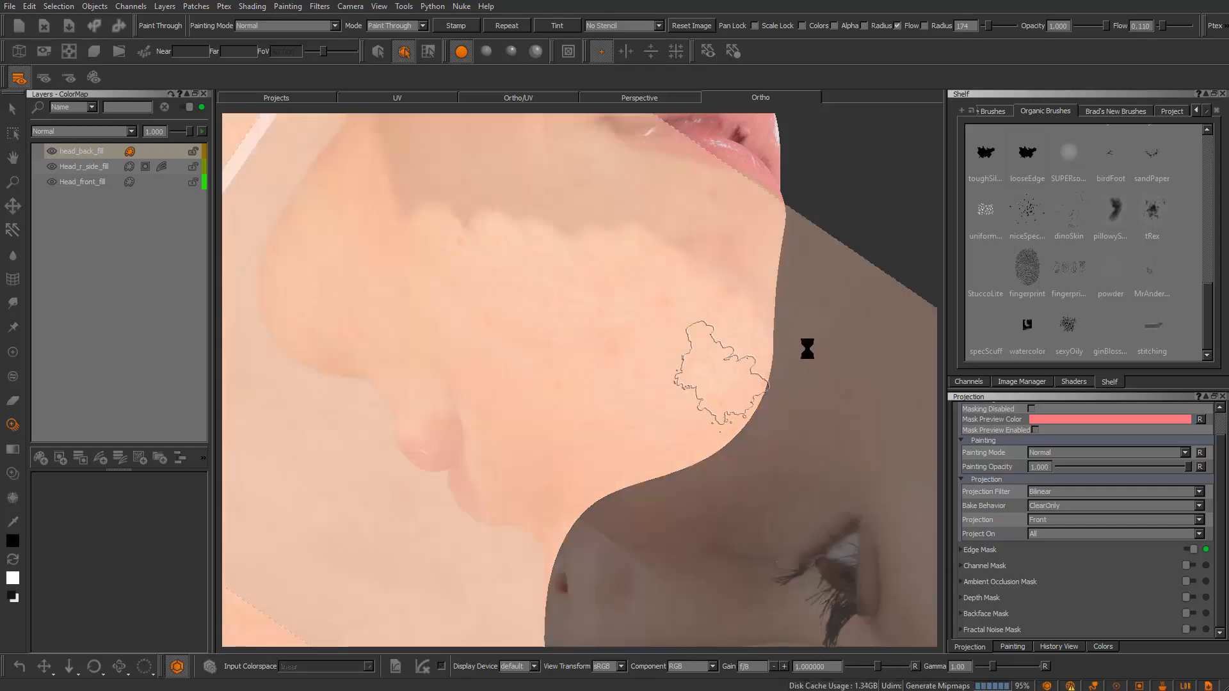
# Align the photo beneath the mouth and cover the chin and jawline with skin from the front
pyautogui.keyDown('alt'); pyautogui.moveTo(807, 349); pyautogui.dragTo(685, 351); pyautogui.keyUp('alt')
pyautogui.keyDown('alt'); pyautogui.moveTo(684, 352); pyautogui.dragTo(574, 393, button='middle'); pyautogui.keyUp('alt')
pyautogui.keyDown('shift'); pyautogui.moveTo(846, 364); pyautogui.dragTo(638, 332); pyautogui.keyUp('shift')
pyautogui.keyDown('shift'); pyautogui.moveTo(639, 339); pyautogui.dragTo(782, 394, button='middle'); pyautogui.keyUp('shift')
pyautogui.moveTo(547, 383); pyautogui.dragTo(553, 392)
pyautogui.moveTo(650, 415)
pyautogui.mouseDown()
pyautogui.moveTo(867, 335)
pyautogui.moveTo(870, 377)
pyautogui.mouseUp()
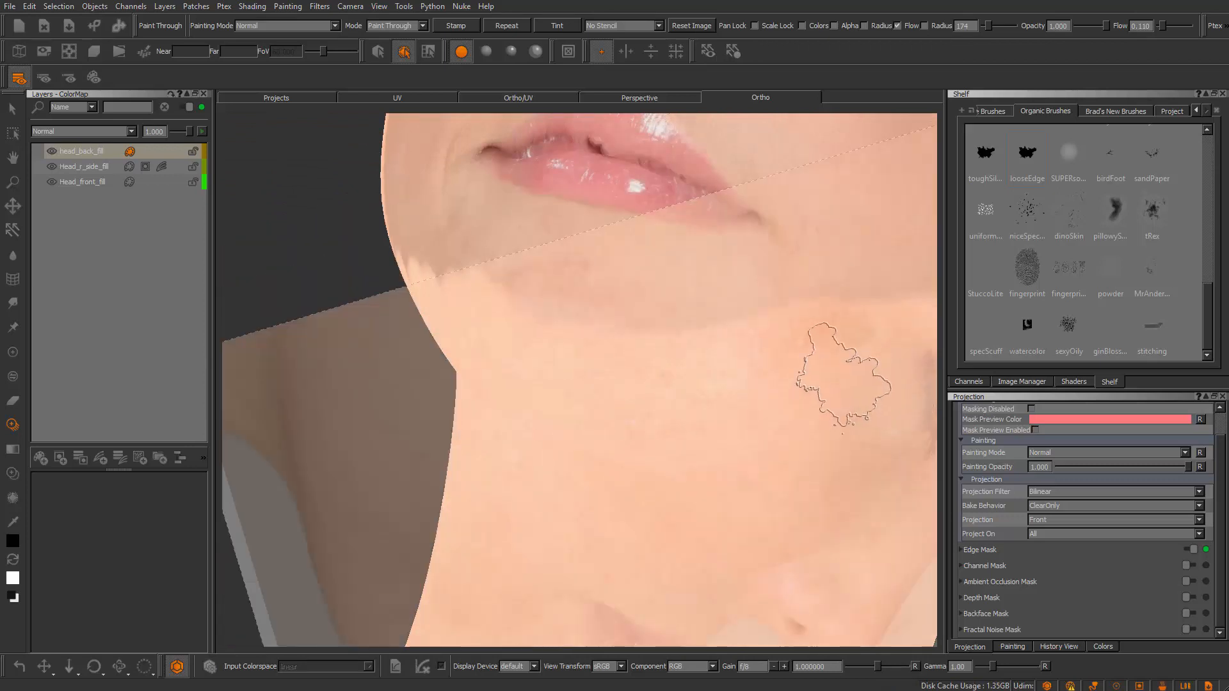
pyautogui.keyDown('shift'); pyautogui.moveTo(716, 370); pyautogui.dragTo(866, 348, button='middle'); pyautogui.keyUp('shift')
pyautogui.moveTo(867, 348)
pyautogui.mouseDown()
pyautogui.moveTo(826, 362)
pyautogui.moveTo(858, 364)
pyautogui.moveTo(858, 478)
pyautogui.mouseUp()
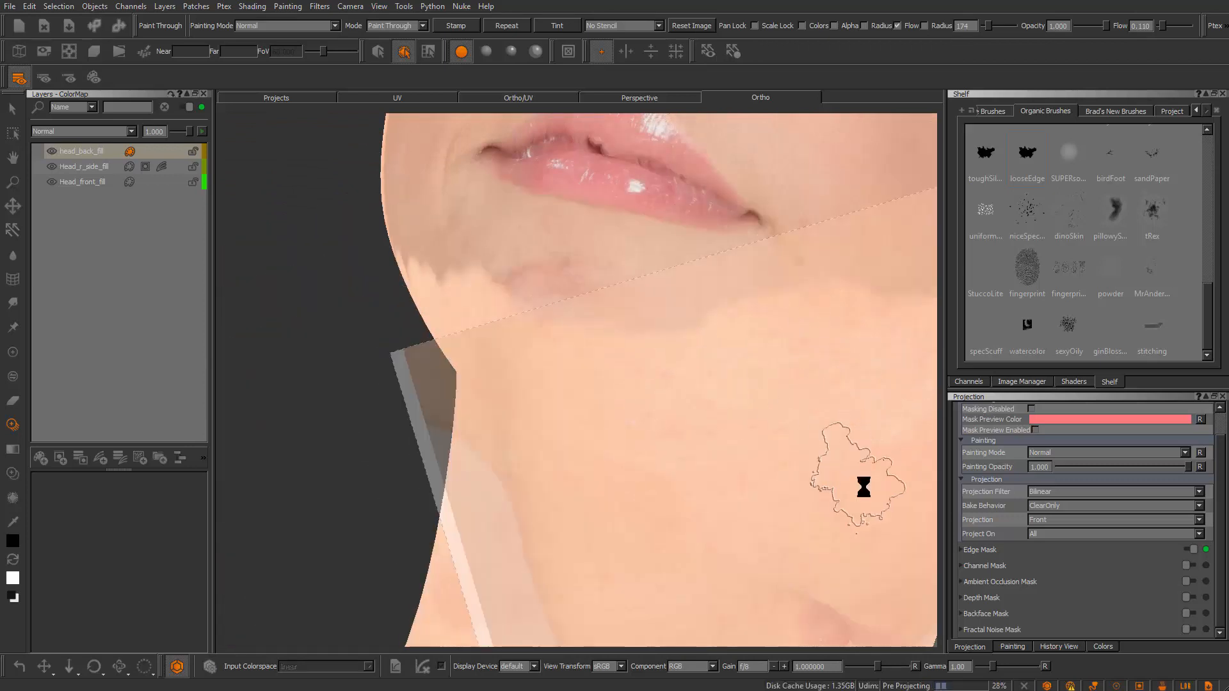
pyautogui.keyDown('alt'); pyautogui.moveTo(858, 478); pyautogui.dragTo(526, 405, button='right'); pyautogui.keyUp('alt')
pyautogui.moveTo(526, 405)
pyautogui.keyDown('alt'); pyautogui.mouseDown()
pyautogui.moveTo(617, 367)
pyautogui.moveTo(550, 384)
pyautogui.mouseUp(); pyautogui.keyUp('alt')
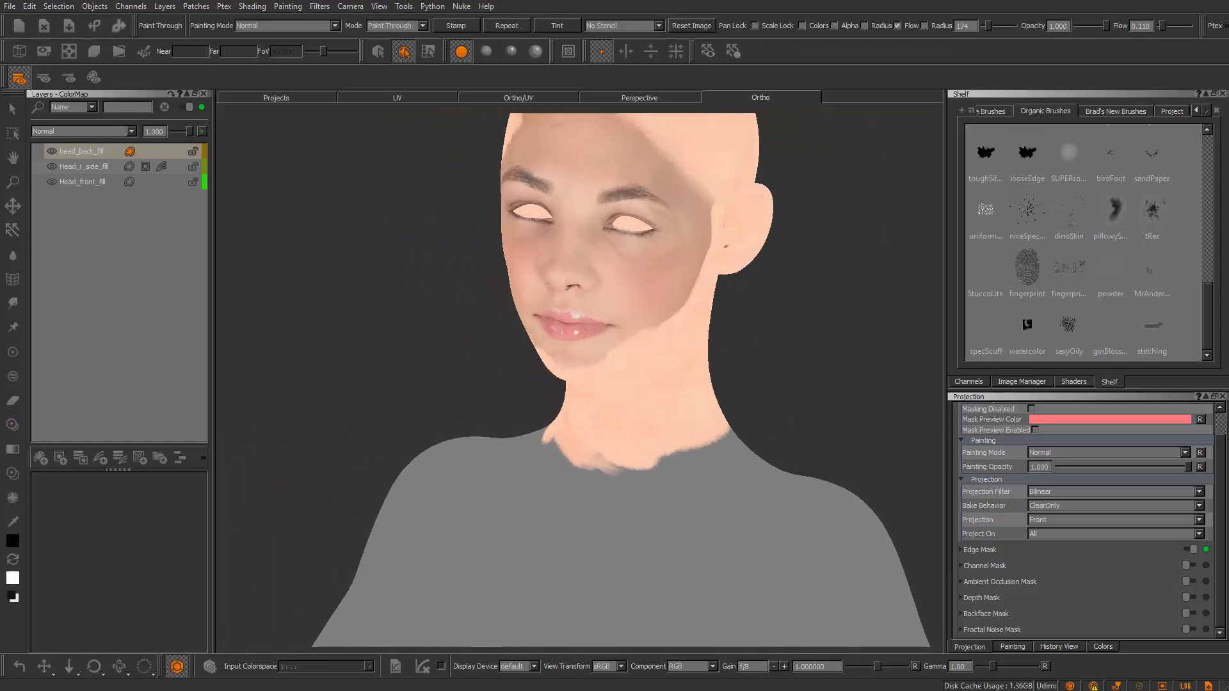
# Switch to the Paint tool and add an HSV adjustment stack to the head_back_fill layer
pyautogui.moveTo(550, 384)
pyautogui.keyDown('alt'); pyautogui.mouseDown(button='right')
pyautogui.moveTo(723, 407)
pyautogui.moveTo(625, 346)
pyautogui.mouseUp(button='right'); pyautogui.keyUp('alt')
pyautogui.keyDown('alt'); pyautogui.moveTo(625, 346); pyautogui.dragTo(702, 401); pyautogui.keyUp('alt')
pyautogui.keyDown('alt'); pyautogui.moveTo(702, 400); pyautogui.dragTo(732, 409, button='right'); pyautogui.keyUp('alt')
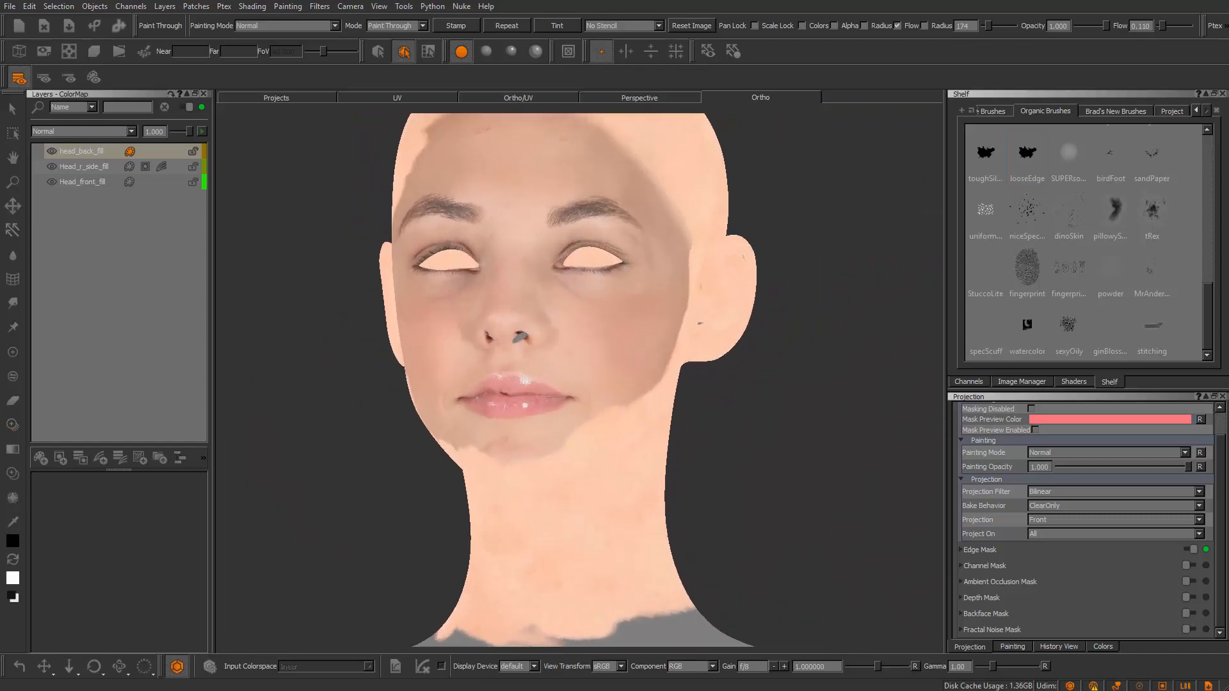
pyautogui.keyDown('alt'); pyautogui.moveTo(733, 410); pyautogui.dragTo(742, 404); pyautogui.keyUp('alt')
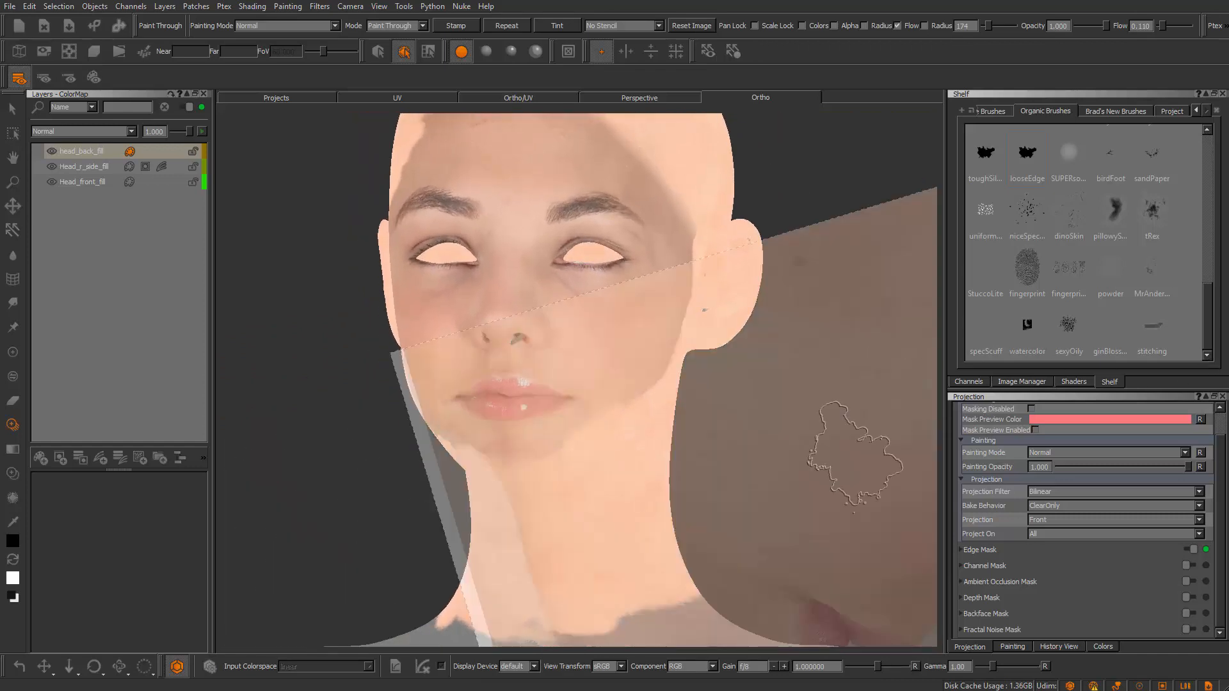
pyautogui.press('p')
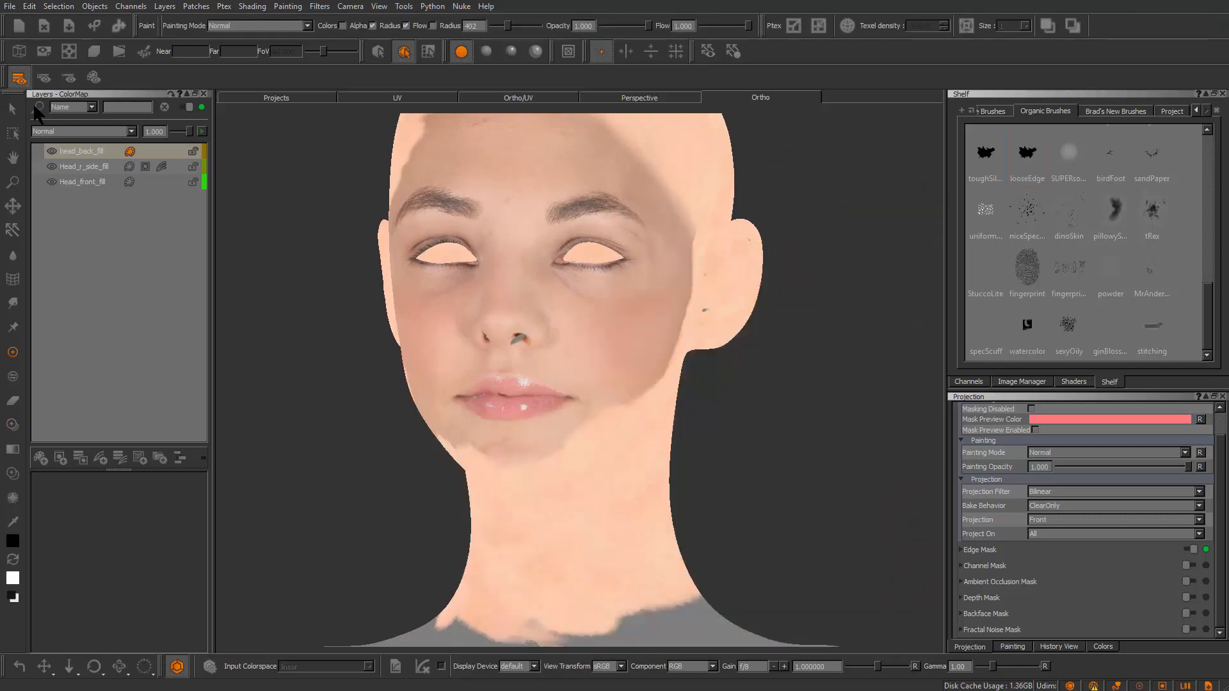
pyautogui.rightClick(96, 151)
pyautogui.moveTo(171, 387)
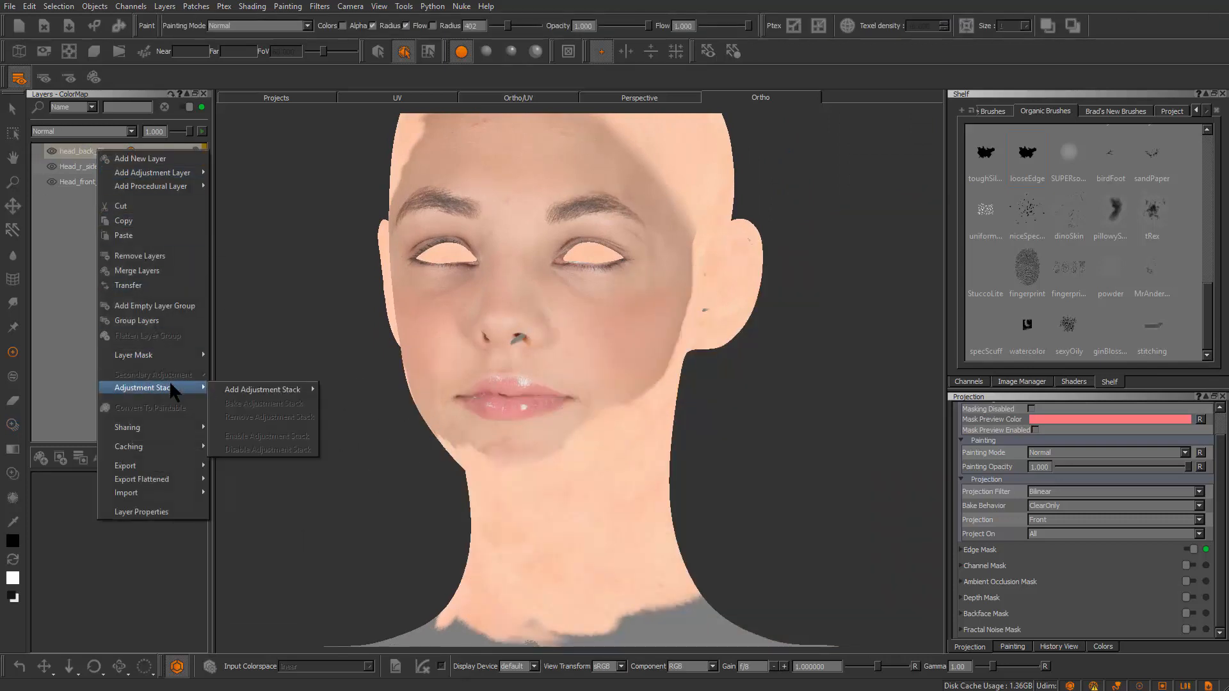
pyautogui.moveTo(273, 392)
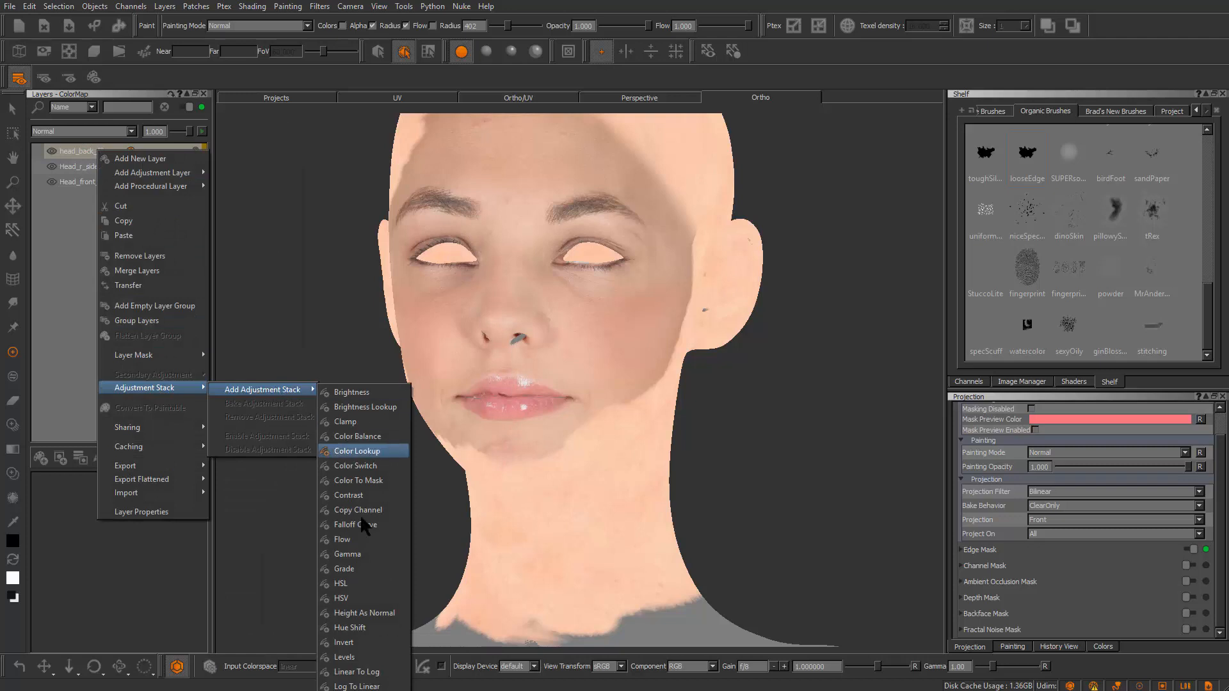
pyautogui.click(359, 585)
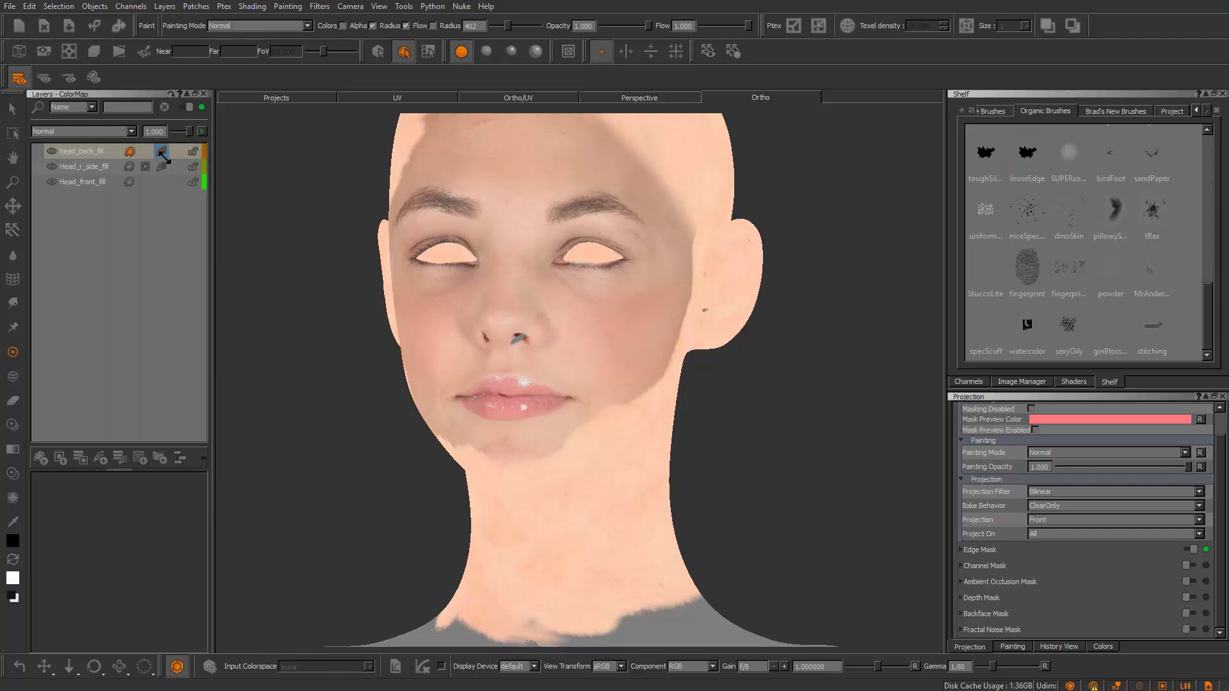
# Set the head_back_fill HSV adjustment's Saturation Scale to 1.135 and Value Scale to 0.780
pyautogui.click(163, 153)
pyautogui.click(214, 224)
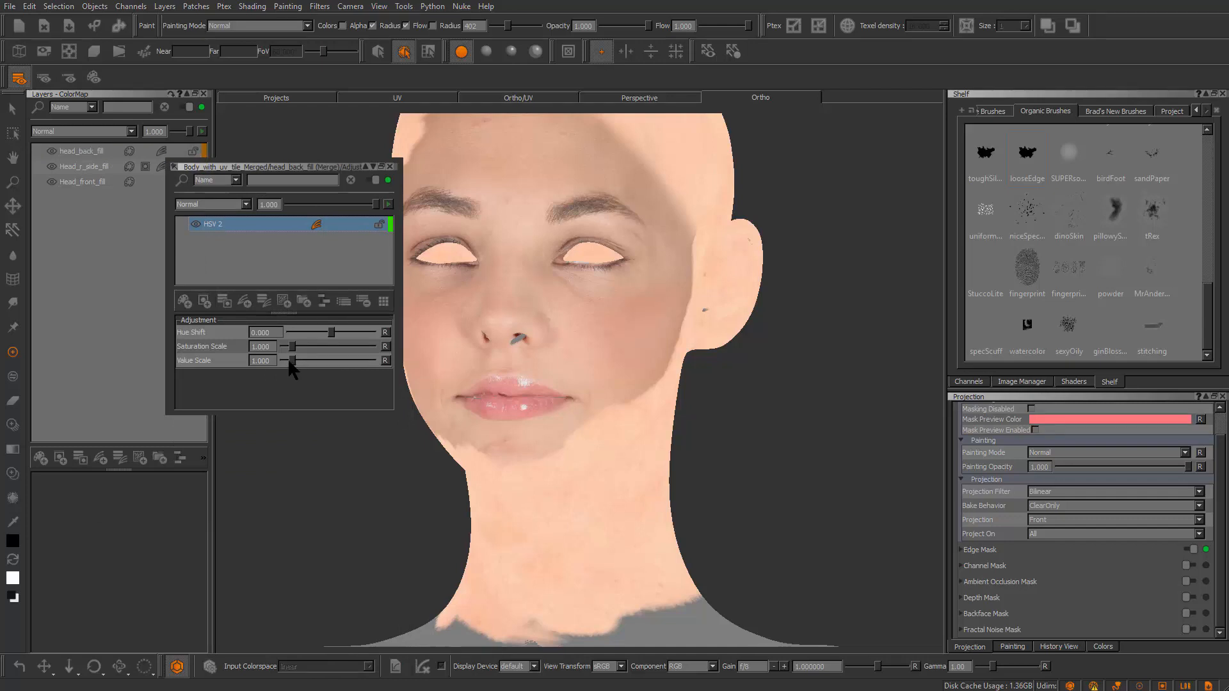
pyautogui.moveTo(286, 358); pyautogui.dragTo(285, 358)
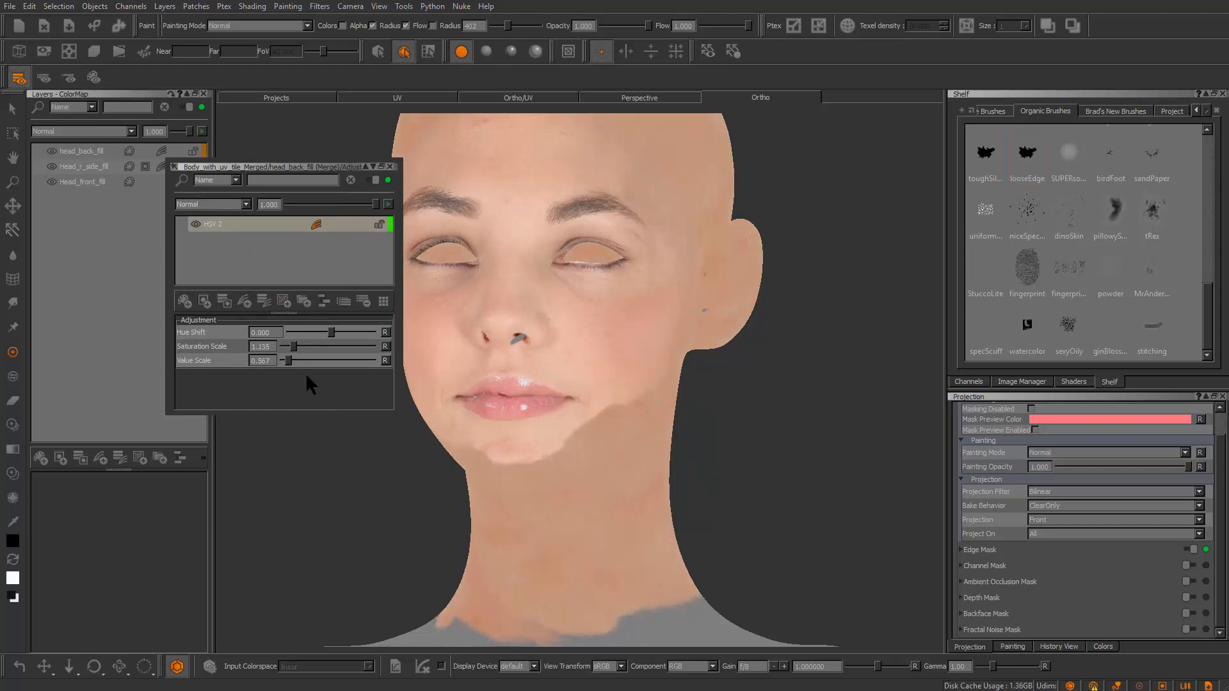
pyautogui.moveTo(290, 368); pyautogui.dragTo(290, 361)
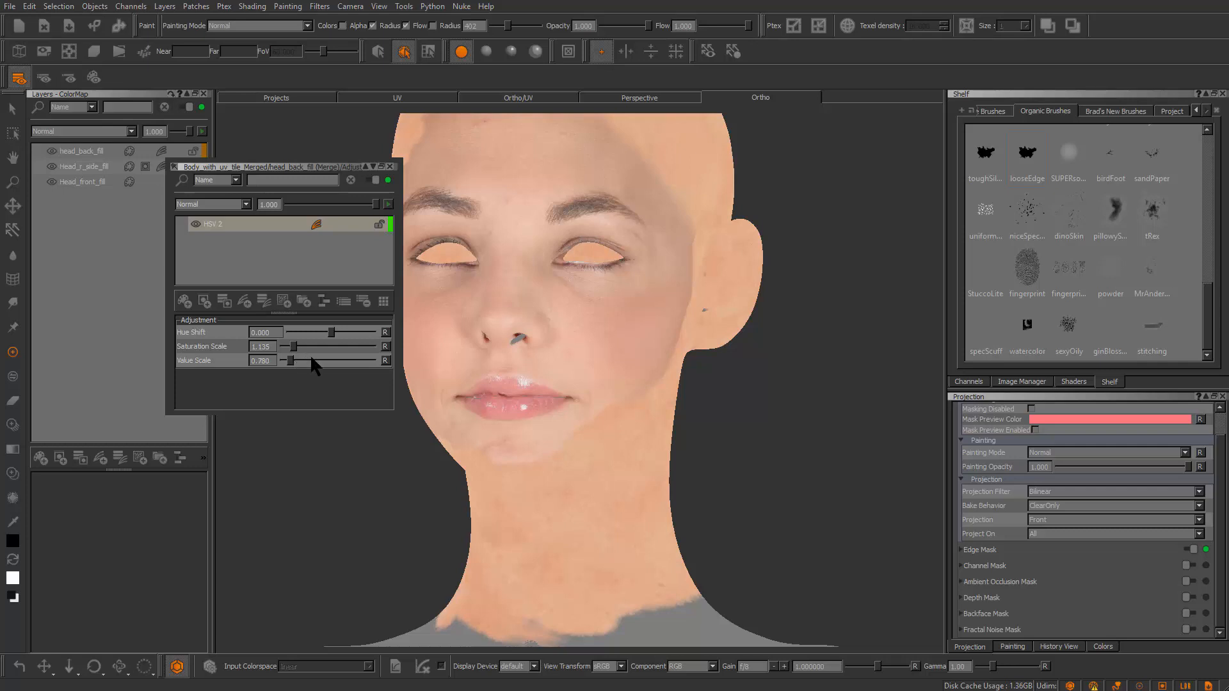
# Reopen the head_back_fill HSV adjustment and darken the layer with a Value Scale of 0.571
pyautogui.moveTo(480, 319)
pyautogui.keyDown('alt'); pyautogui.mouseDown()
pyautogui.moveTo(587, 313)
pyautogui.moveTo(403, 323)
pyautogui.moveTo(502, 320)
pyautogui.mouseUp(); pyautogui.keyUp('alt')
pyautogui.scroll(2, 318, 297)
pyautogui.click(158, 154)
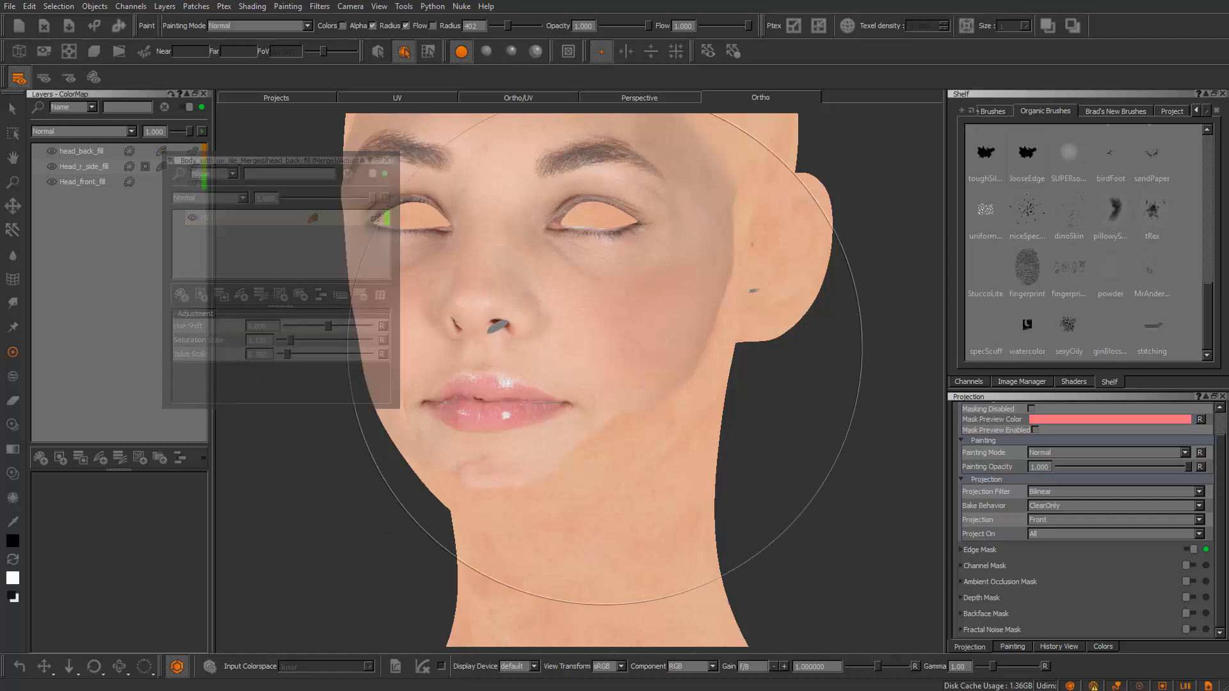
pyautogui.click(163, 152)
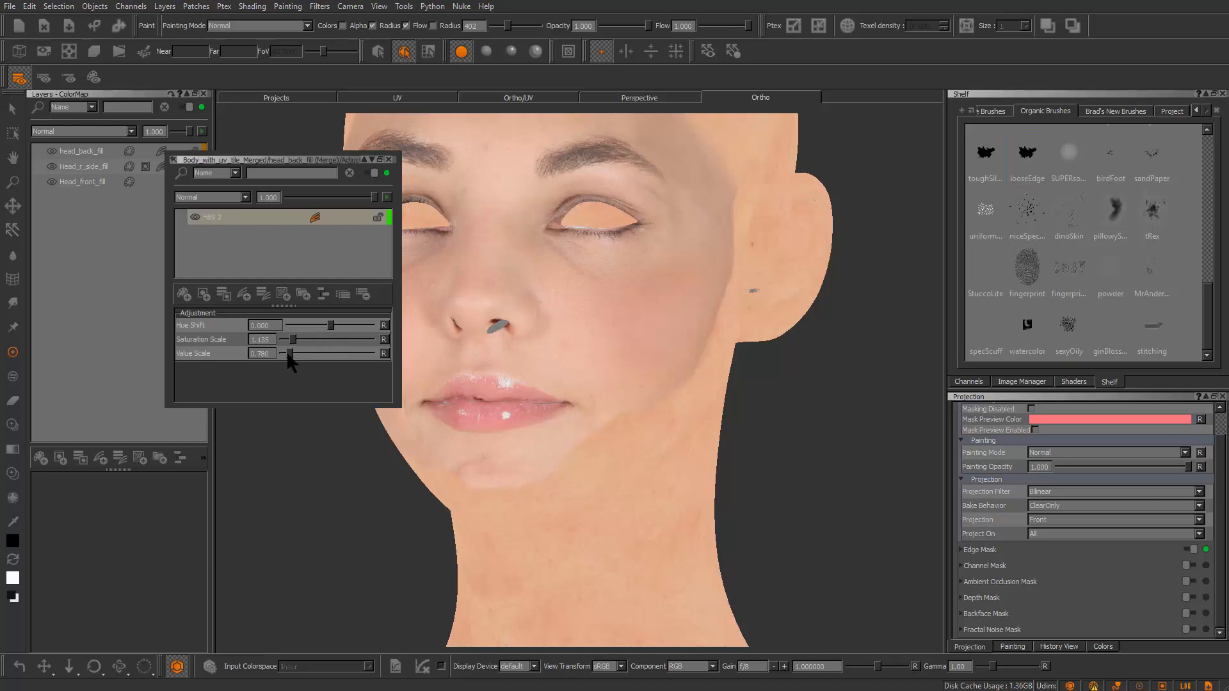
pyautogui.moveTo(288, 355); pyautogui.dragTo(287, 356)
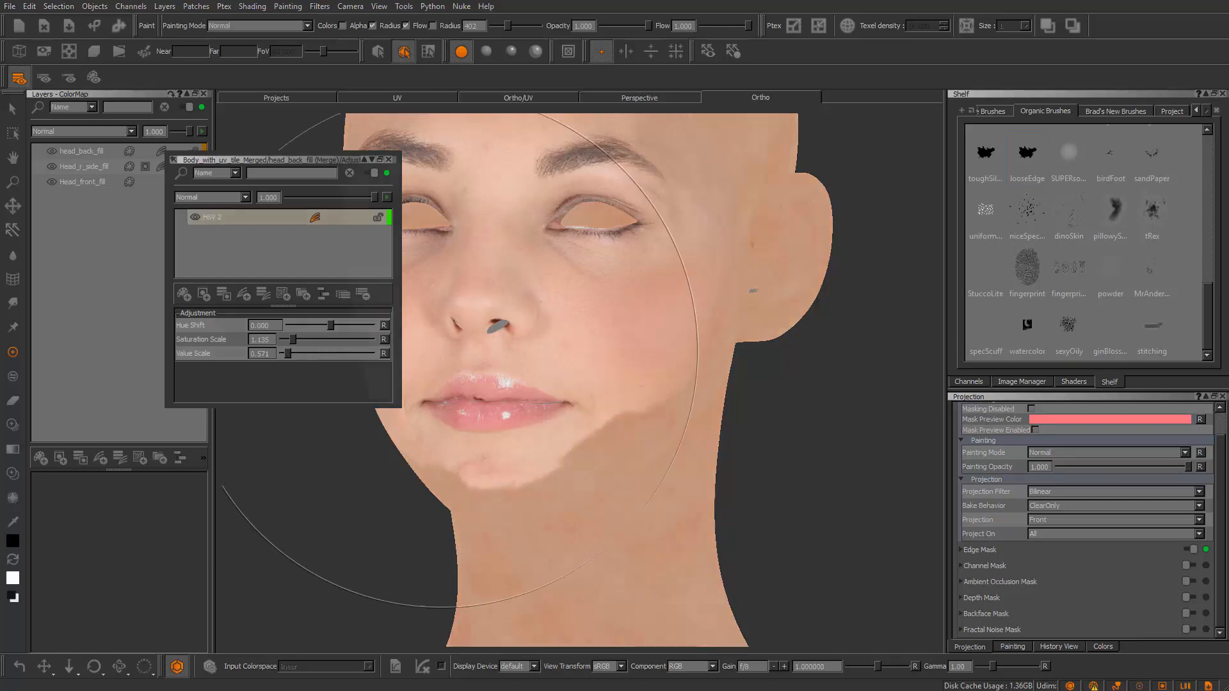
# Reduce the paint brush radius to 112 over the forehead
pyautogui.keyDown('alt'); pyautogui.moveTo(643, 286); pyautogui.dragTo(682, 492, button='middle'); pyautogui.keyUp('alt')
pyautogui.keyDown('alt'); pyautogui.moveTo(659, 444); pyautogui.dragTo(599, 407, button='right'); pyautogui.keyUp('alt')
pyautogui.moveTo(598, 407)
pyautogui.keyDown('alt'); pyautogui.mouseDown()
pyautogui.moveTo(560, 373)
pyautogui.moveTo(595, 376)
pyautogui.mouseUp(); pyautogui.keyUp('alt')
pyautogui.keyDown('alt'); pyautogui.moveTo(595, 376); pyautogui.dragTo(565, 307, button='middle'); pyautogui.keyUp('alt')
pyautogui.keyDown('alt'); pyautogui.moveTo(565, 308); pyautogui.dragTo(614, 278, button='right'); pyautogui.keyUp('alt')
pyautogui.press('r')
pyautogui.moveTo(620, 252); pyautogui.dragTo(515, 275)
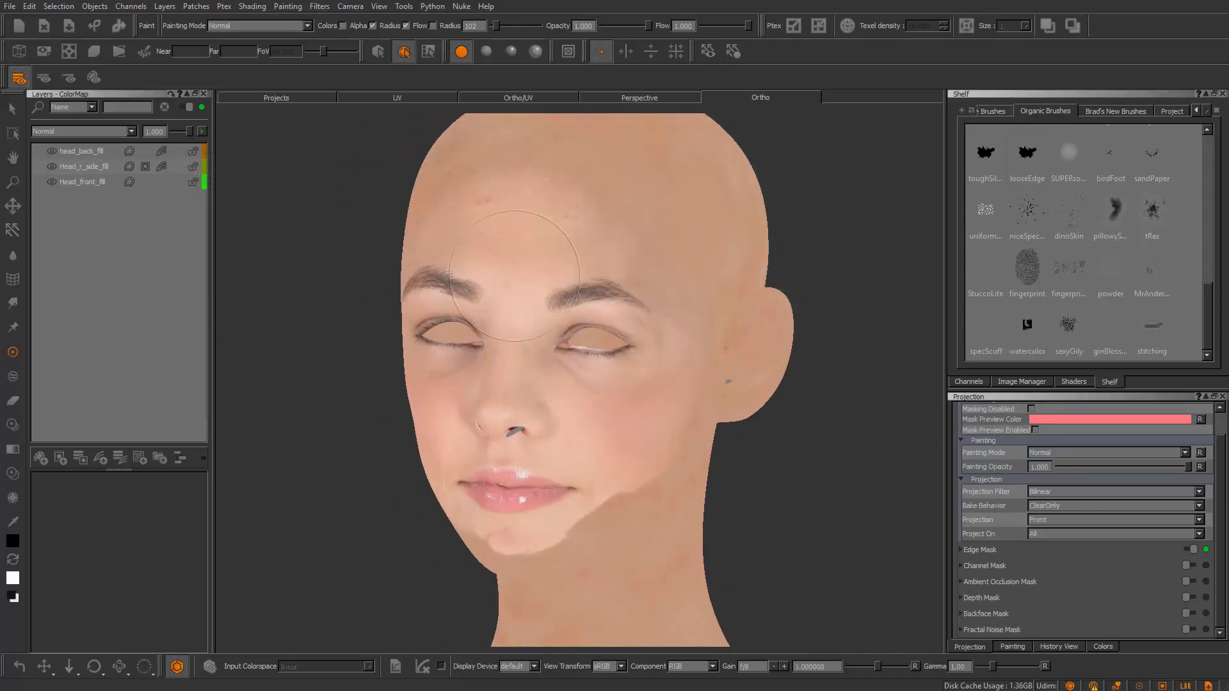
pyautogui.keyDown('alt'); pyautogui.moveTo(528, 255); pyautogui.dragTo(490, 309, button='middle'); pyautogui.keyUp('alt')
pyautogui.press('r')
pyautogui.moveTo(539, 295); pyautogui.dragTo(545, 295)
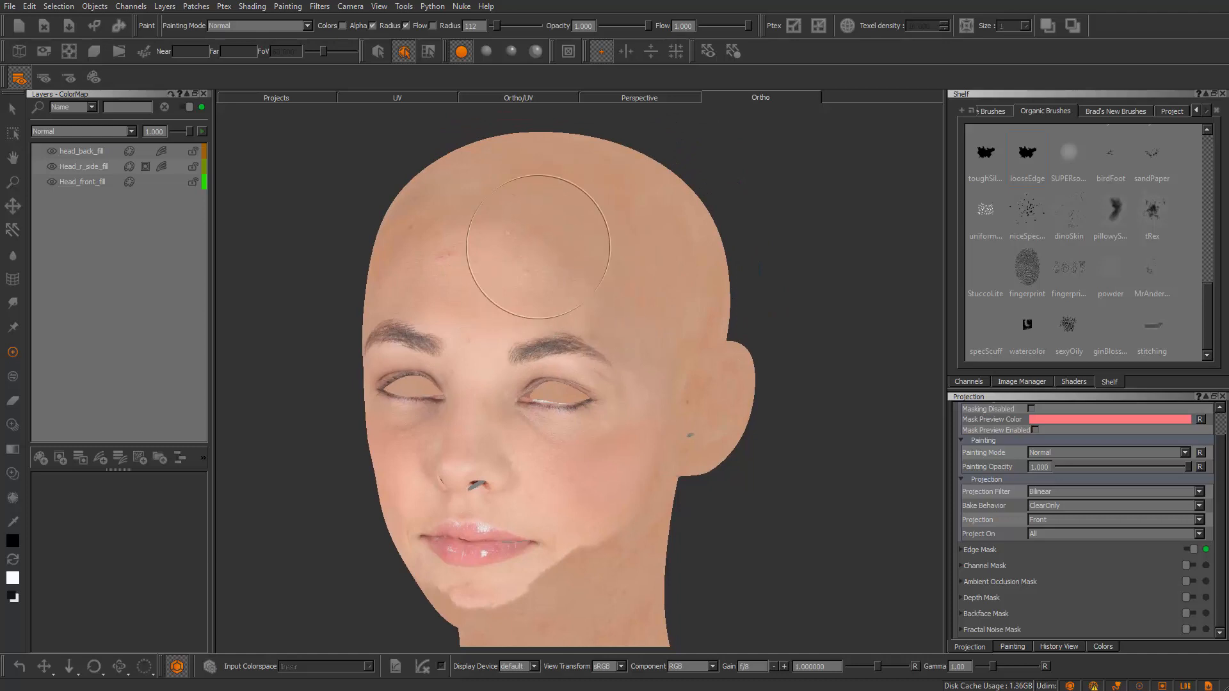
# Add a Reveal All layer mask to head_back_fill
pyautogui.rightClick(145, 148)
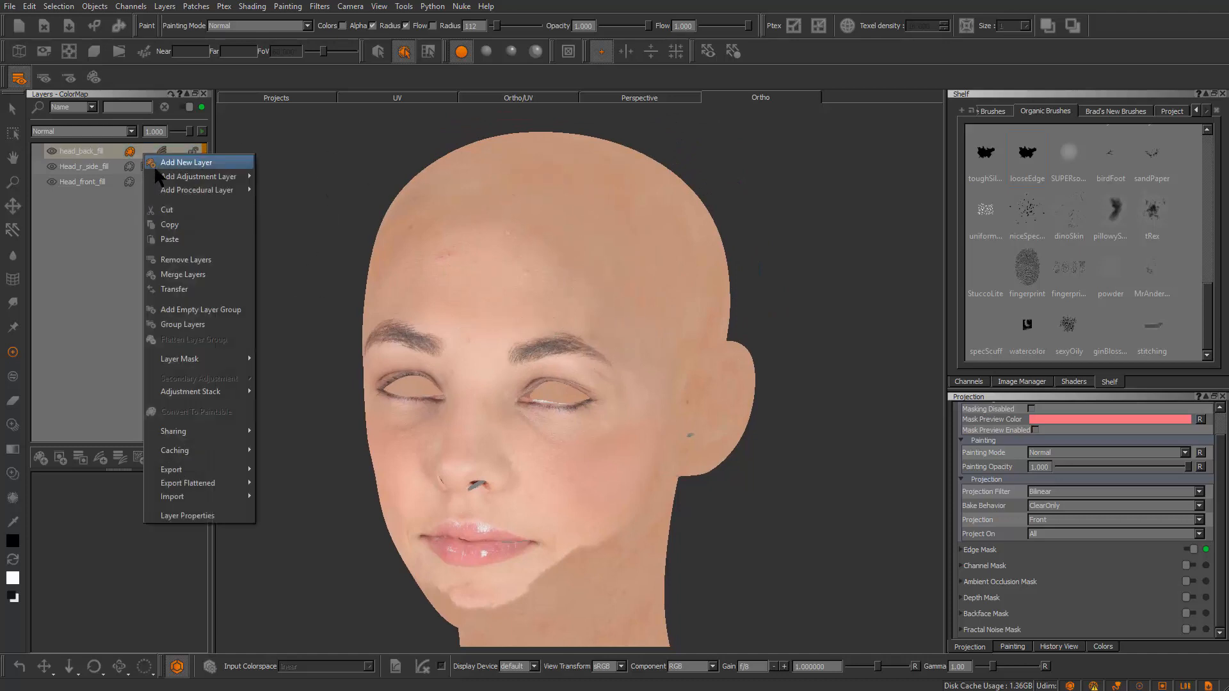
pyautogui.moveTo(208, 180)
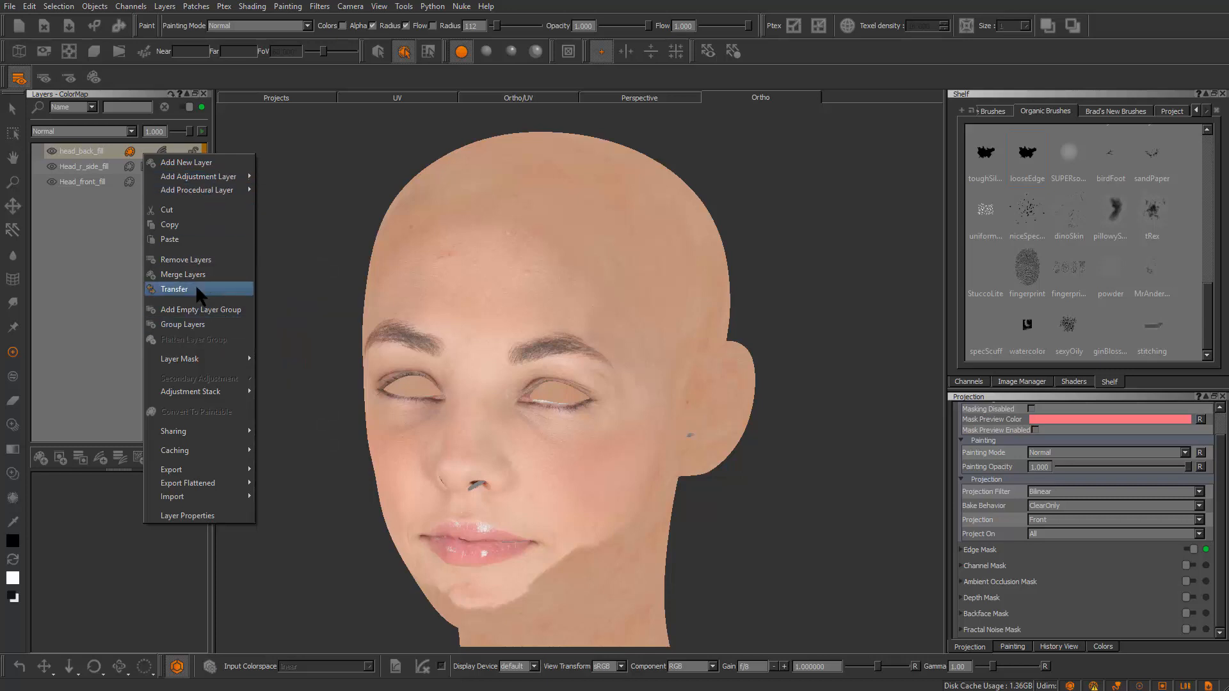
pyautogui.moveTo(224, 358)
pyautogui.moveTo(317, 359)
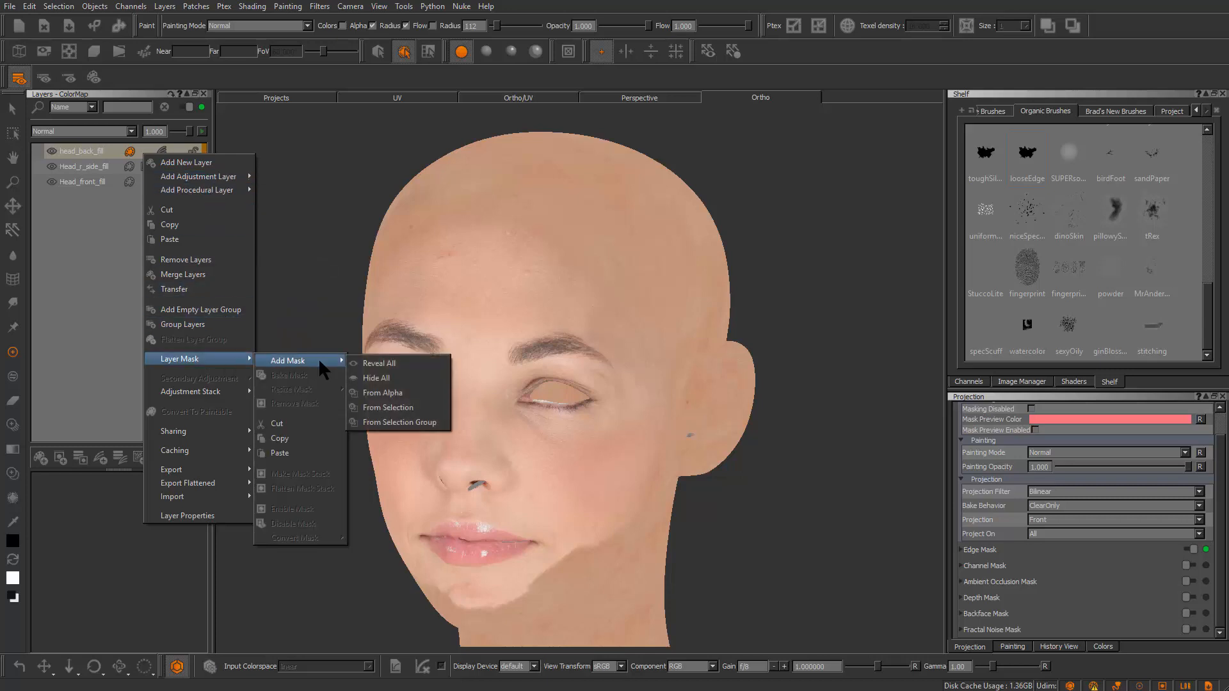
pyautogui.click(395, 365)
# Enlarge the brush radius to 212 and paint the head_back_fill mask to blend the skin edge around the forehead and temple
pyautogui.scroll(3, 460, 304)
pyautogui.press('p')
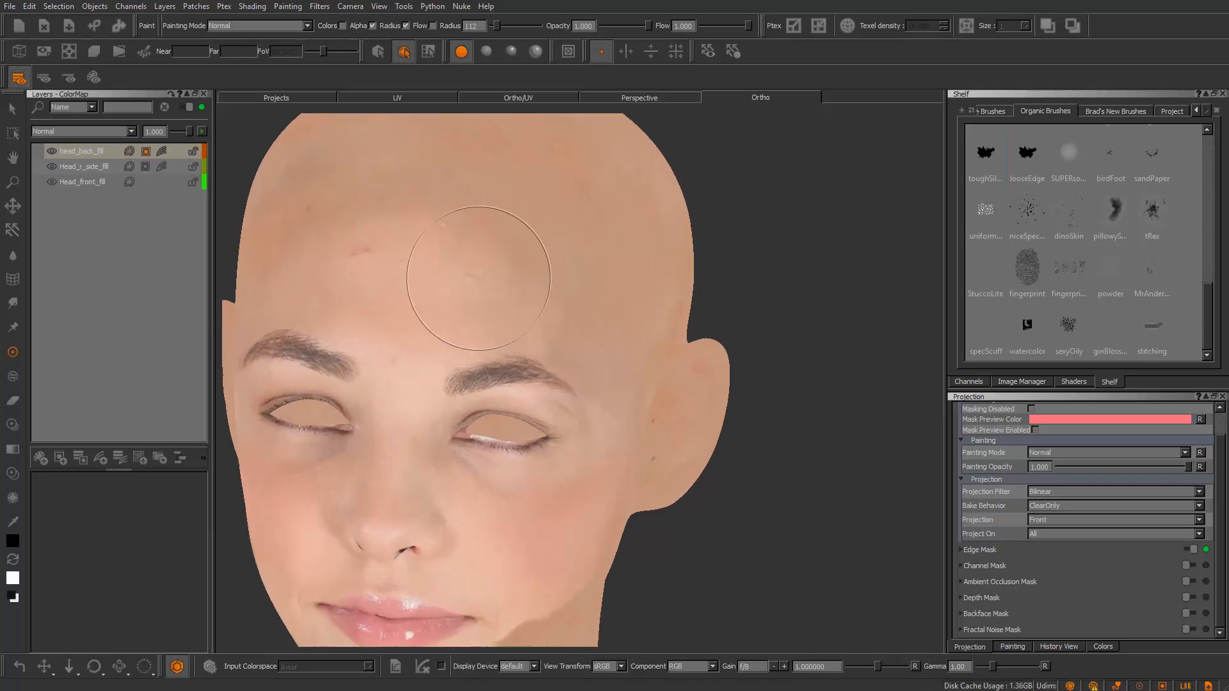
pyautogui.press('r')
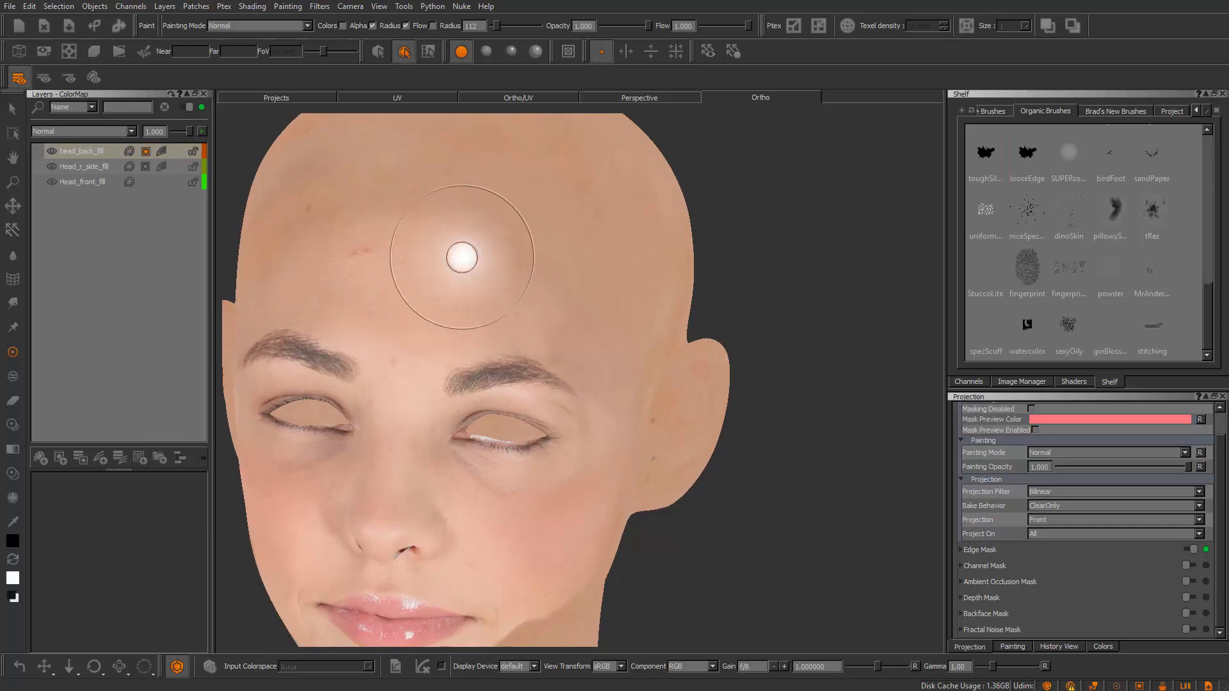
pyautogui.moveTo(462, 255); pyautogui.dragTo(498, 269)
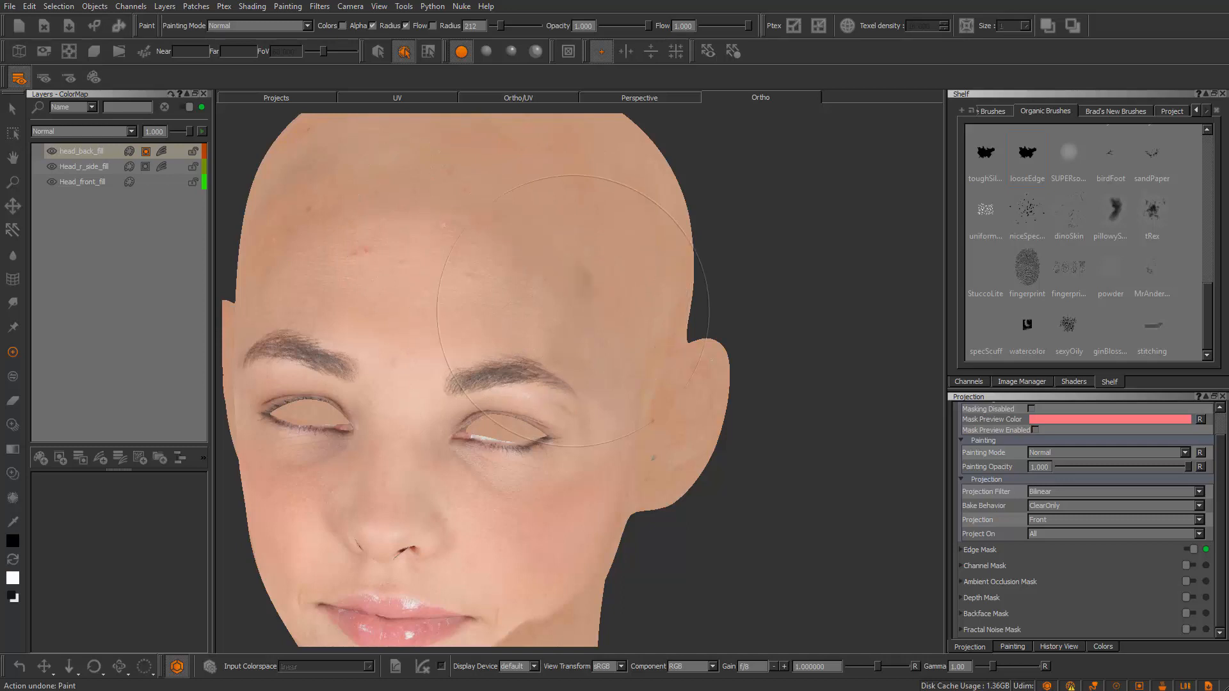
pyautogui.click(585, 328)
pyautogui.moveTo(537, 340)
pyautogui.keyDown('alt'); pyautogui.mouseDown()
pyautogui.moveTo(488, 241)
pyautogui.moveTo(541, 313)
pyautogui.moveTo(489, 362)
pyautogui.moveTo(532, 317)
pyautogui.mouseUp(); pyautogui.keyUp('alt')
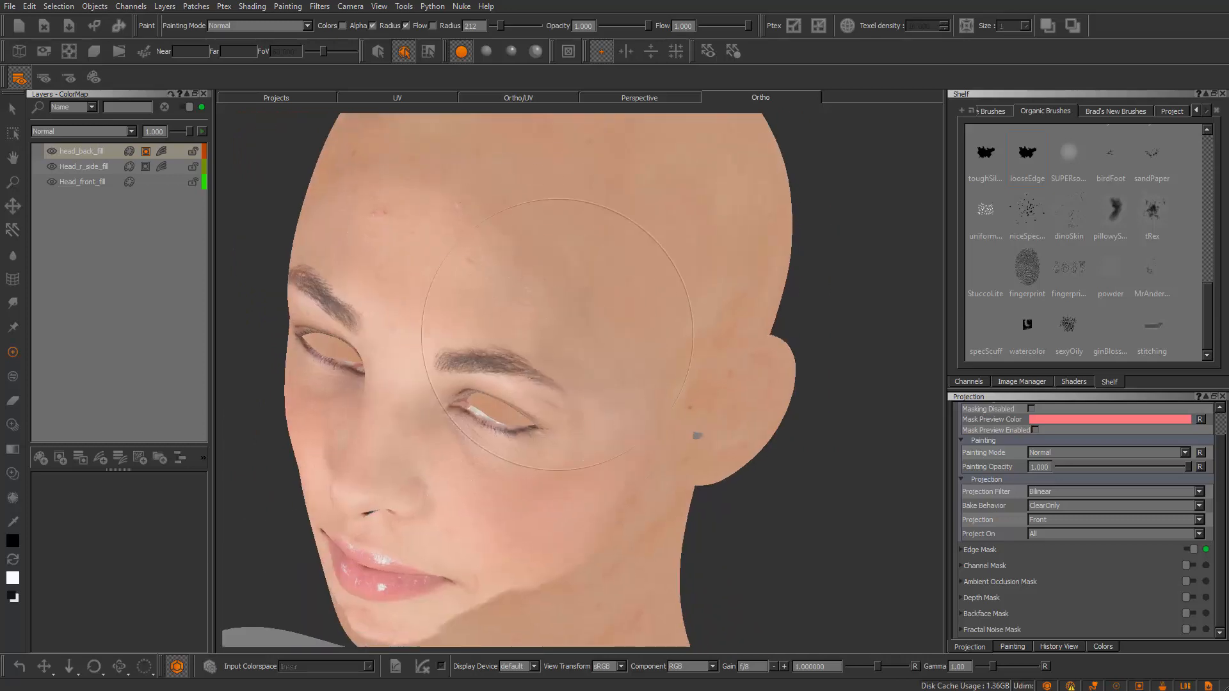
# Paint the head_back_fill mask along both sides of the jaw and chin to blend the face into the neck, undoing the last stroke
pyautogui.press('b')
pyautogui.keyDown('alt'); pyautogui.moveTo(539, 353); pyautogui.dragTo(518, 290, button='middle'); pyautogui.keyUp('alt')
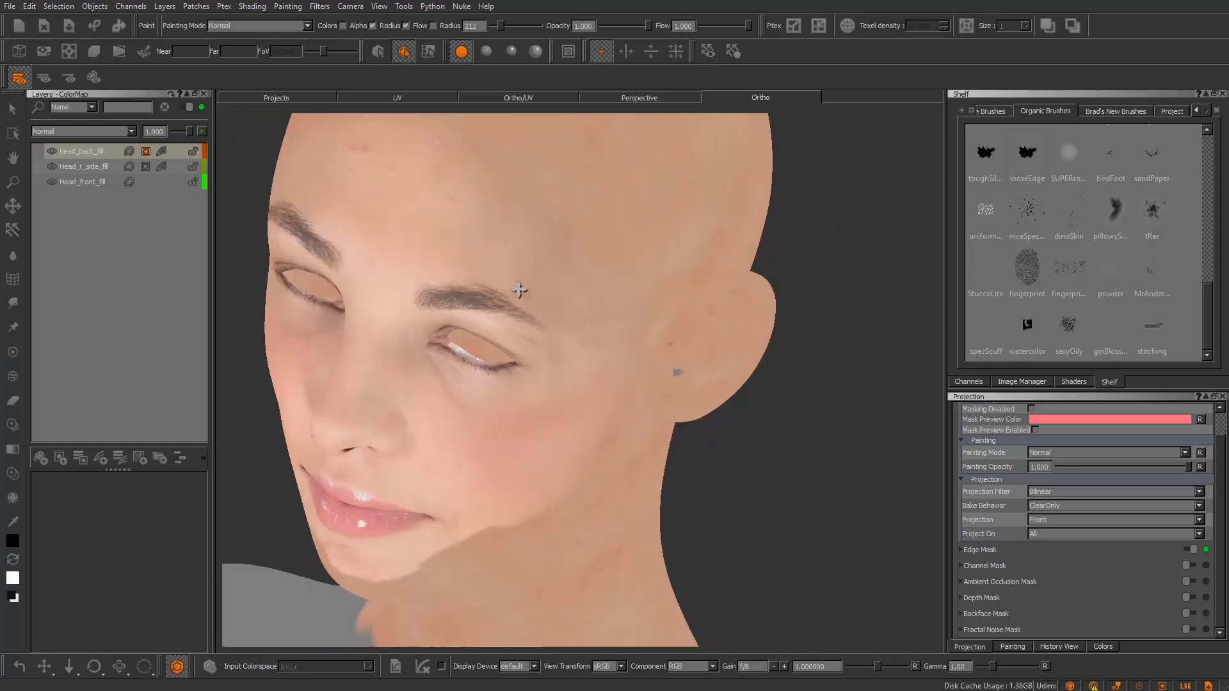
pyautogui.moveTo(519, 290)
pyautogui.keyDown('alt'); pyautogui.mouseDown()
pyautogui.moveTo(488, 247)
pyautogui.moveTo(486, 280)
pyautogui.mouseUp(); pyautogui.keyUp('alt')
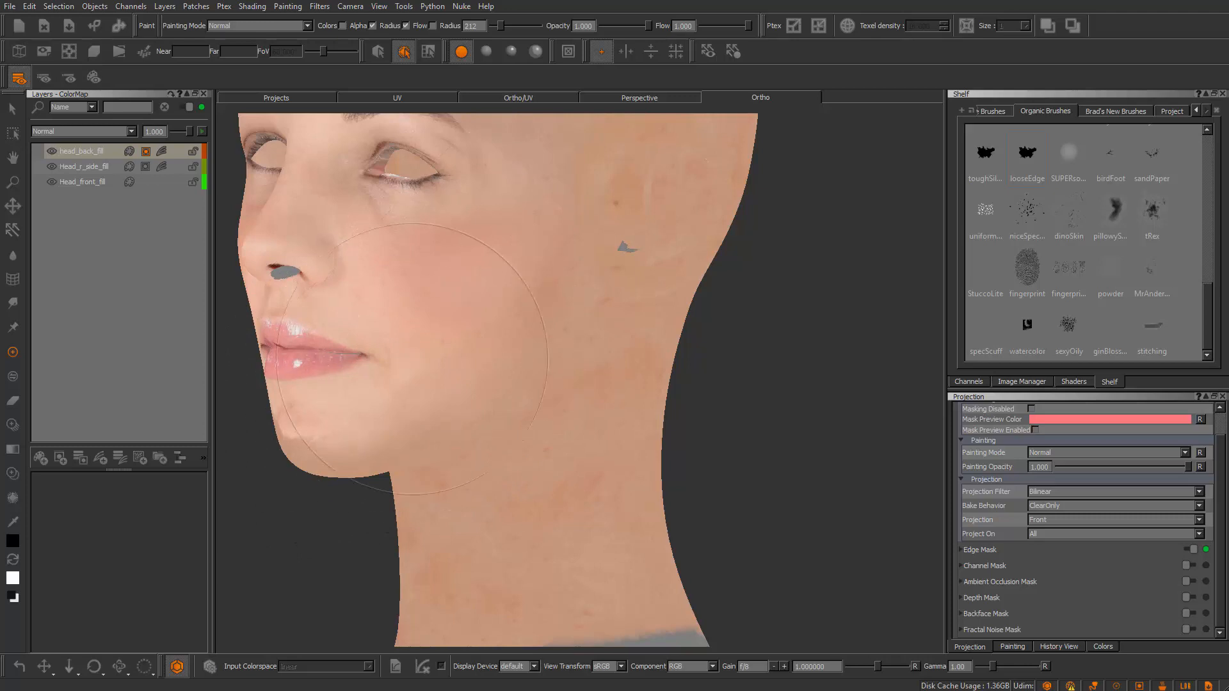
pyautogui.moveTo(359, 401)
pyautogui.keyDown('alt'); pyautogui.mouseDown(button='middle')
pyautogui.moveTo(332, 387)
pyautogui.moveTo(461, 367)
pyautogui.mouseUp(button='middle'); pyautogui.keyUp('alt')
pyautogui.moveTo(461, 367)
pyautogui.keyDown('alt'); pyautogui.mouseDown()
pyautogui.moveTo(407, 393)
pyautogui.moveTo(493, 406)
pyautogui.mouseUp(); pyautogui.keyUp('alt')
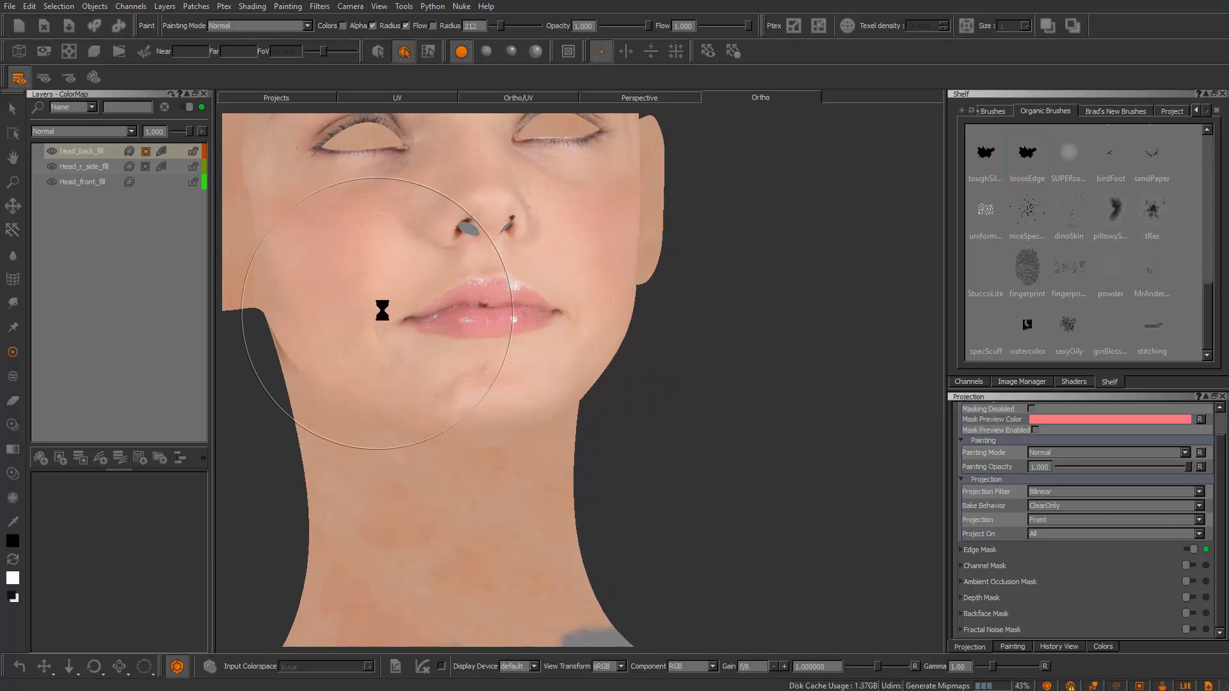
pyautogui.keyDown('alt'); pyautogui.moveTo(373, 316); pyautogui.dragTo(490, 335); pyautogui.keyUp('alt')
pyautogui.hotkey('ctrl', 'z')
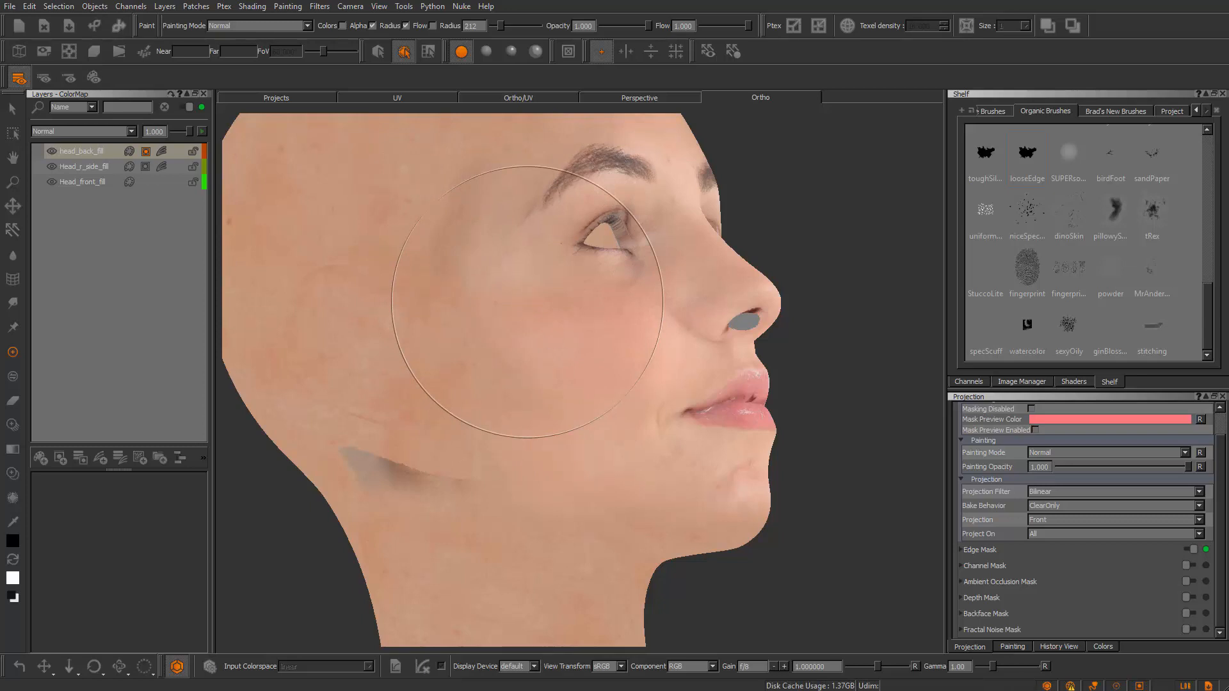
# Slightly lower the Saturation Scale in the head_back_fill HSV adjustment
pyautogui.moveTo(515, 323)
pyautogui.keyDown('alt'); pyautogui.mouseDown()
pyautogui.moveTo(522, 313)
pyautogui.moveTo(589, 406)
pyautogui.moveTo(536, 329)
pyautogui.moveTo(628, 376)
pyautogui.moveTo(441, 384)
pyautogui.moveTo(256, 464)
pyautogui.moveTo(394, 459)
pyautogui.mouseUp(); pyautogui.keyUp('alt')
pyautogui.keyDown('alt'); pyautogui.moveTo(393, 460); pyautogui.dragTo(349, 416, button='right'); pyautogui.keyUp('alt')
pyautogui.keyDown('alt'); pyautogui.moveTo(349, 416); pyautogui.dragTo(326, 406); pyautogui.keyUp('alt')
pyautogui.keyDown('alt'); pyautogui.moveTo(326, 405); pyautogui.dragTo(383, 336, button='right'); pyautogui.keyUp('alt')
pyautogui.keyDown('alt'); pyautogui.moveTo(383, 335); pyautogui.dragTo(557, 358); pyautogui.keyUp('alt')
pyautogui.click(158, 151)
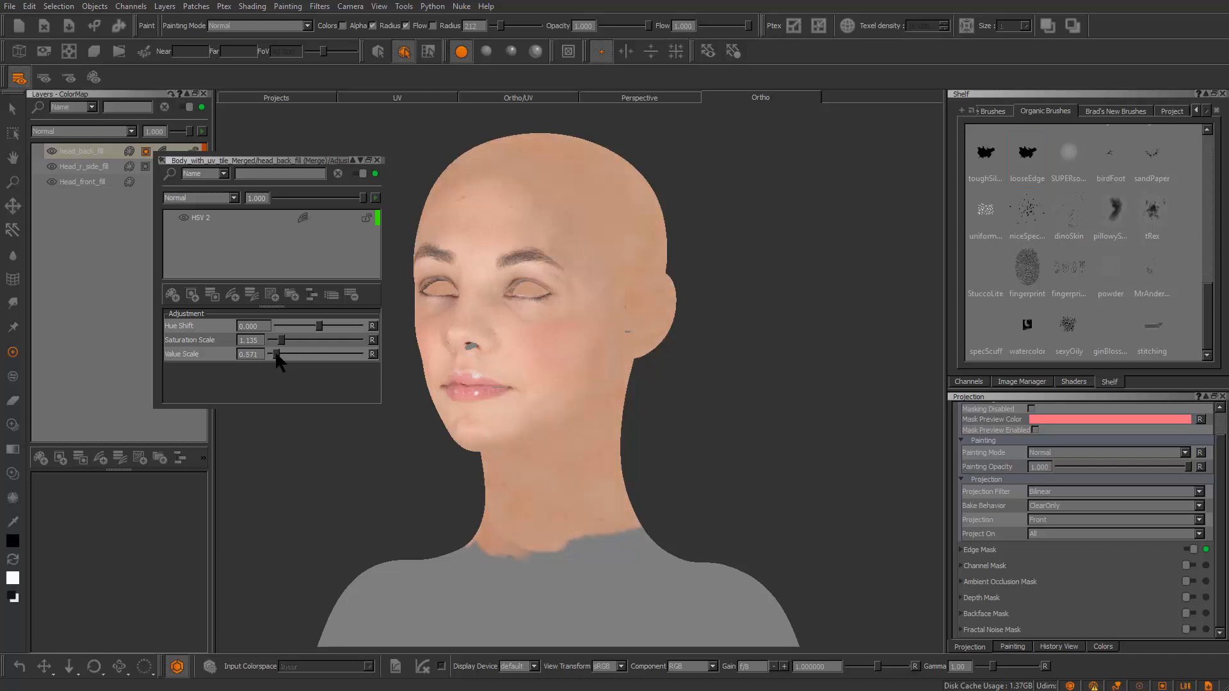
pyautogui.moveTo(282, 340); pyautogui.dragTo(281, 341)
# Reduce the brush radius to 162 and try a mask stroke from the crown down to the temple, then undo it
pyautogui.keyDown('alt'); pyautogui.moveTo(756, 301); pyautogui.dragTo(590, 428, button='right'); pyautogui.keyUp('alt')
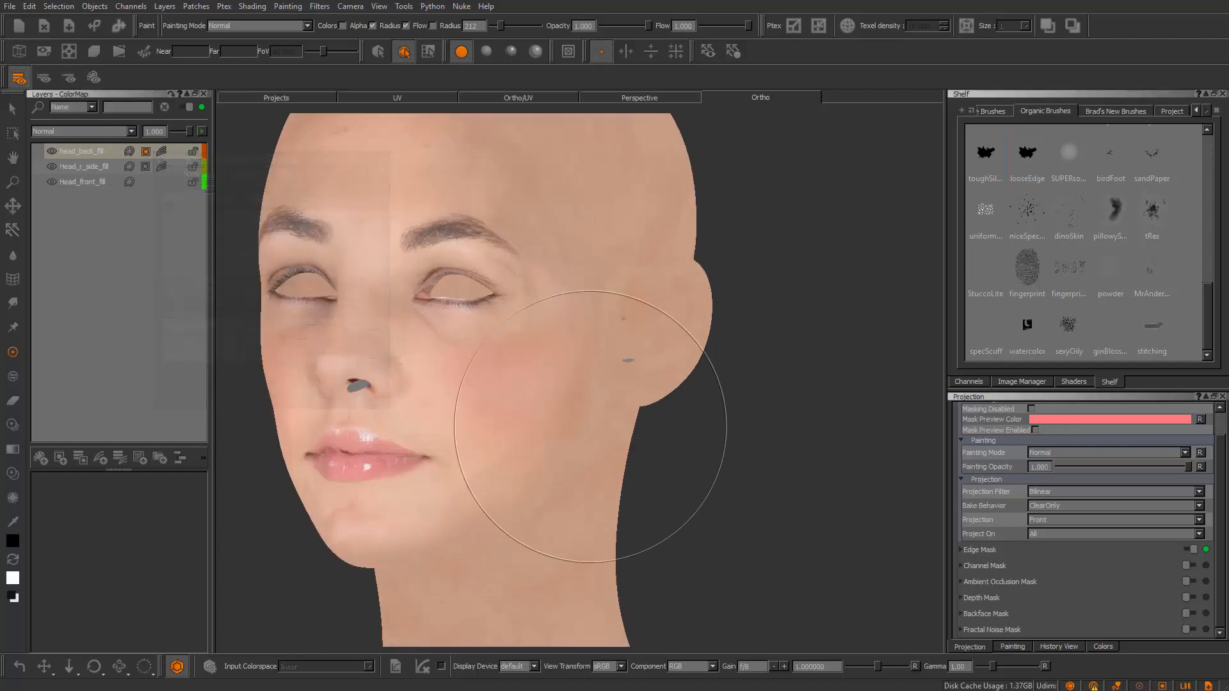
pyautogui.keyDown('alt'); pyautogui.moveTo(589, 428); pyautogui.dragTo(567, 360); pyautogui.keyUp('alt')
pyautogui.press('r')
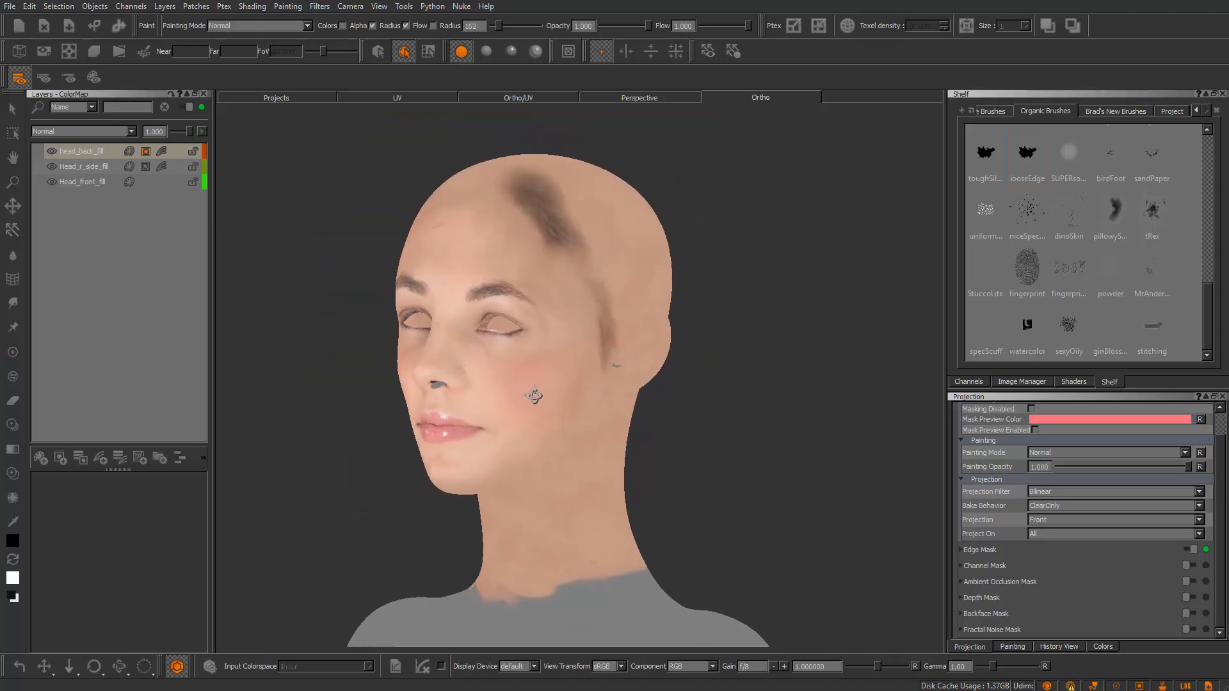
pyautogui.hotkey('ctrl', 'z')
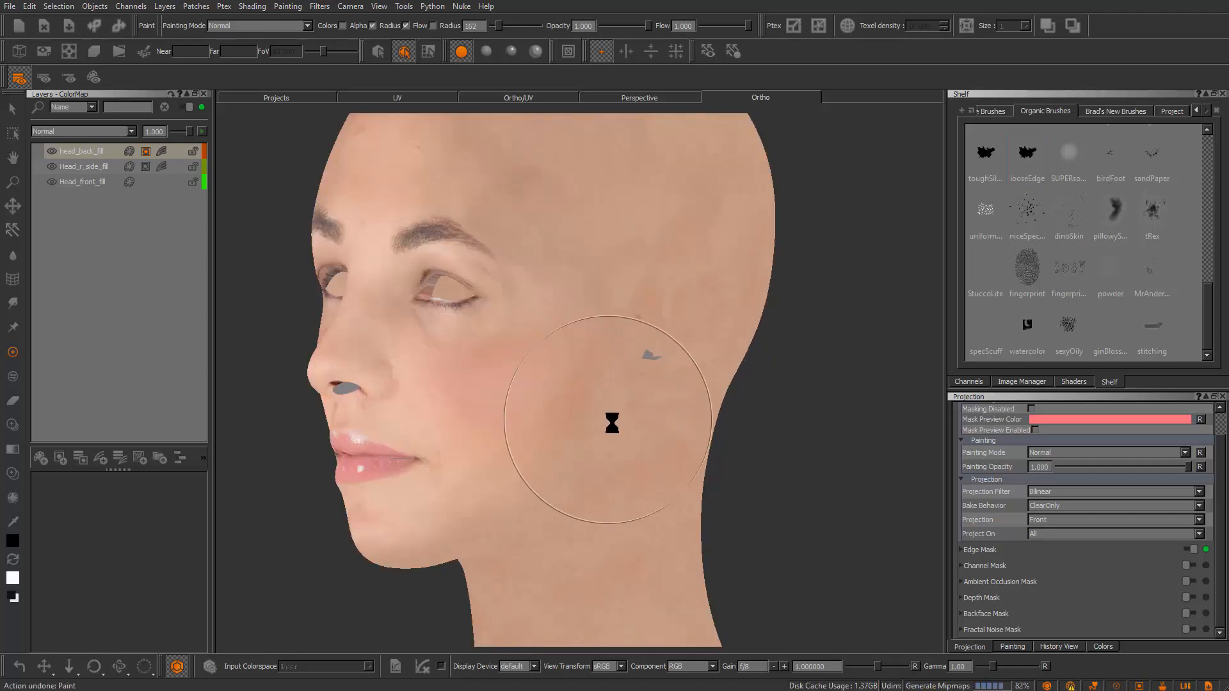
# Examine the skin blend across the face, jaw and neck from several angles, with shaded lighting and with flat lighting
pyautogui.keyDown('alt'); pyautogui.moveTo(608, 419); pyautogui.dragTo(643, 427); pyautogui.keyUp('alt')
pyautogui.keyDown('alt'); pyautogui.moveTo(645, 428); pyautogui.dragTo(721, 461, button='right'); pyautogui.keyUp('alt')
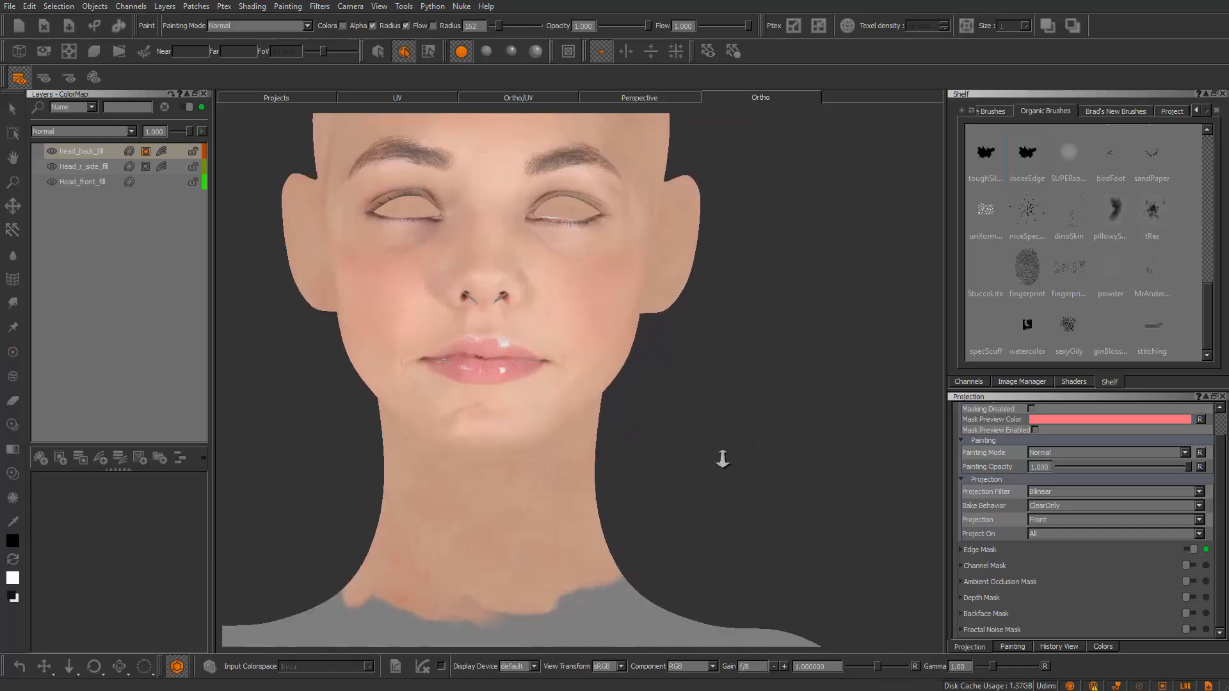
pyautogui.keyDown('alt'); pyautogui.moveTo(614, 435); pyautogui.dragTo(553, 427); pyautogui.keyUp('alt')
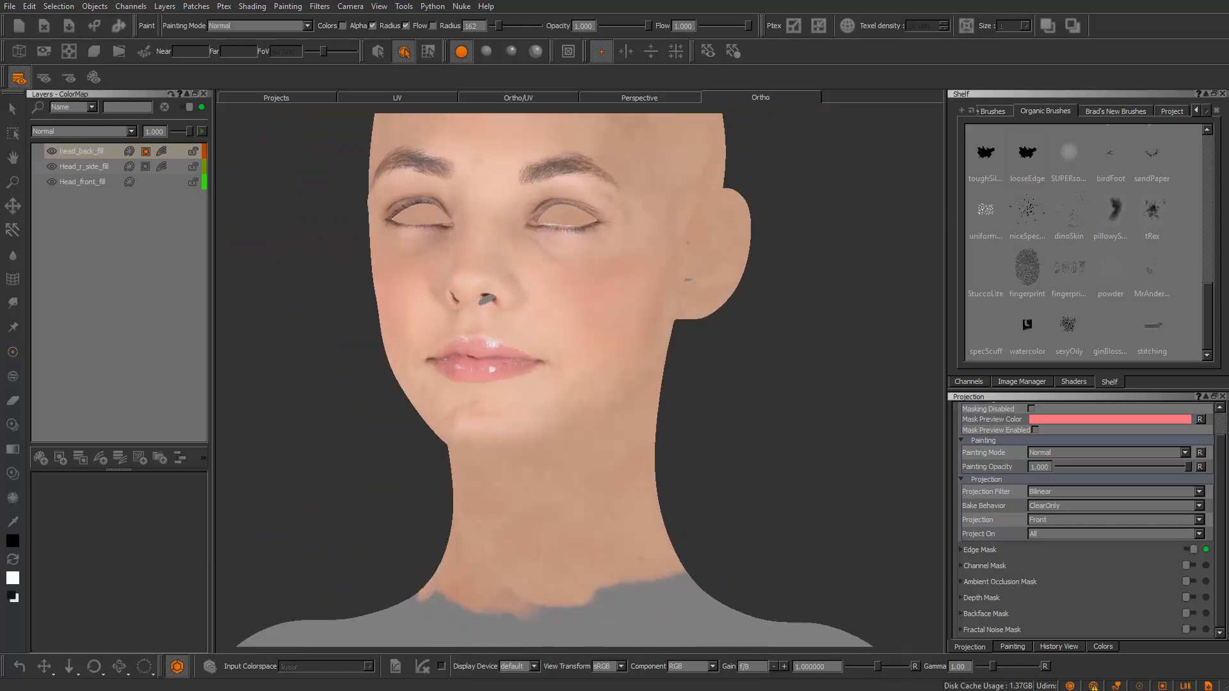
pyautogui.click(485, 53)
pyautogui.keyDown('alt'); pyautogui.moveTo(568, 450); pyautogui.dragTo(559, 362, button='right'); pyautogui.keyUp('alt')
pyautogui.moveTo(560, 362)
pyautogui.keyDown('alt'); pyautogui.mouseDown()
pyautogui.moveTo(642, 370)
pyautogui.moveTo(561, 388)
pyautogui.mouseUp(); pyautogui.keyUp('alt')
pyautogui.keyDown('alt'); pyautogui.moveTo(561, 388); pyautogui.dragTo(630, 422, button='right'); pyautogui.keyUp('alt')
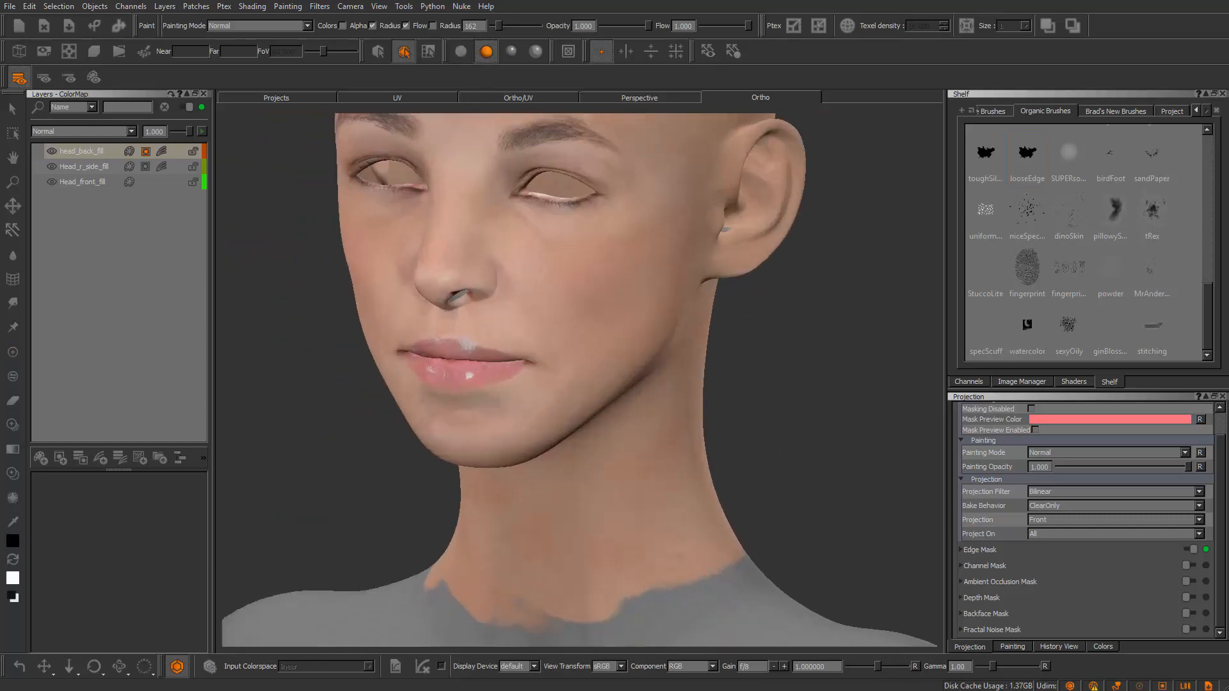
pyautogui.keyDown('alt'); pyautogui.moveTo(630, 423); pyautogui.dragTo(656, 419); pyautogui.keyUp('alt')
pyautogui.keyDown('alt'); pyautogui.moveTo(656, 420); pyautogui.dragTo(592, 384, button='right'); pyautogui.keyUp('alt')
pyautogui.keyDown('alt'); pyautogui.moveTo(592, 384); pyautogui.dragTo(567, 384); pyautogui.keyUp('alt')
pyautogui.click(465, 52)
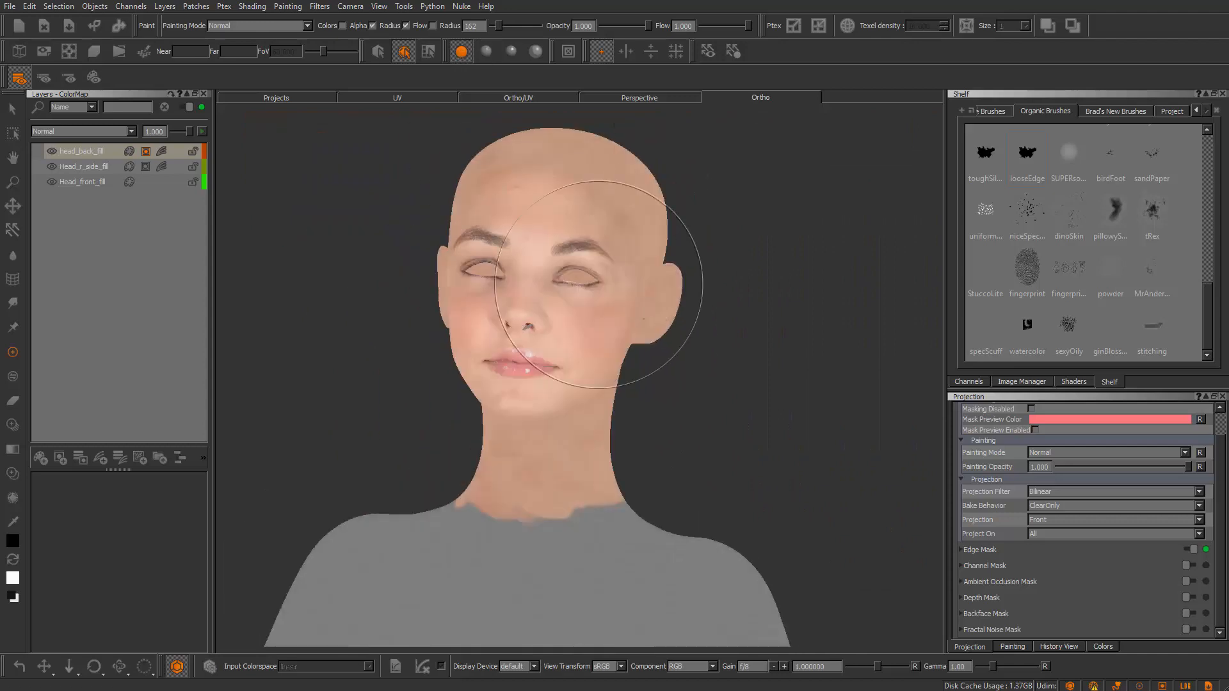
pyautogui.keyDown('alt'); pyautogui.moveTo(599, 284); pyautogui.dragTo(625, 405, button='right'); pyautogui.keyUp('alt')
pyautogui.keyDown('alt'); pyautogui.moveTo(625, 406); pyautogui.dragTo(587, 292); pyautogui.keyUp('alt')
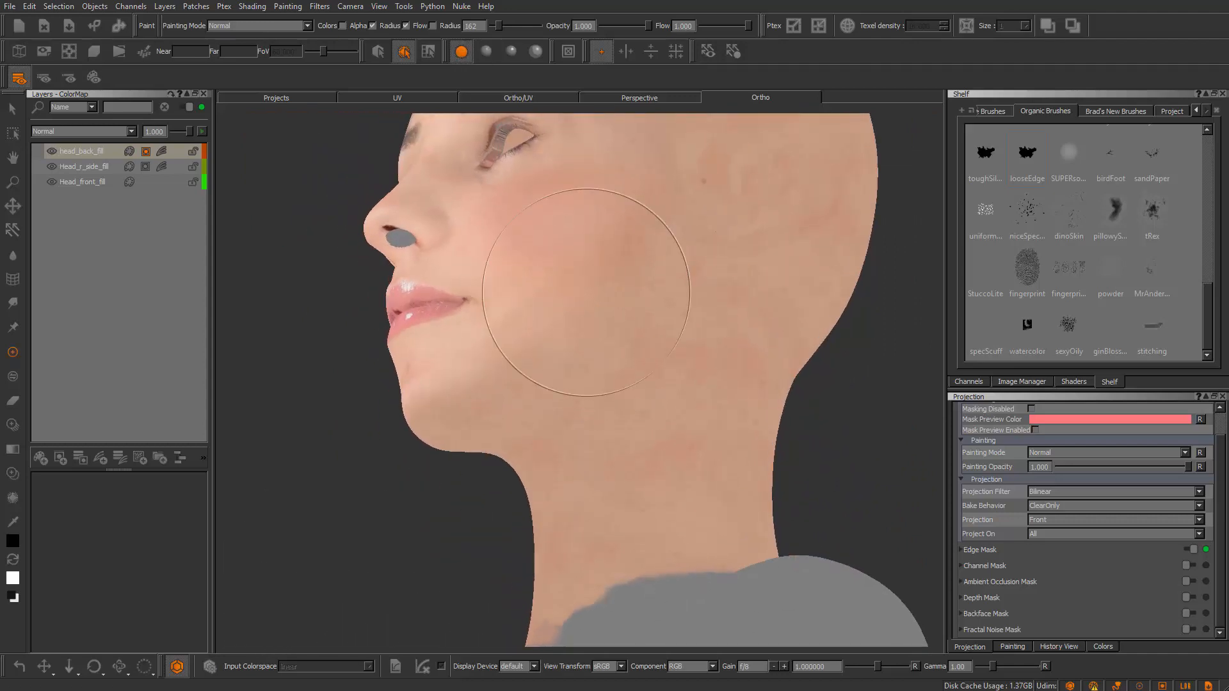
pyautogui.keyDown('alt'); pyautogui.moveTo(576, 241); pyautogui.dragTo(467, 420); pyautogui.keyUp('alt')
pyautogui.keyDown('alt'); pyautogui.moveTo(467, 420); pyautogui.dragTo(528, 388, button='right'); pyautogui.keyUp('alt')
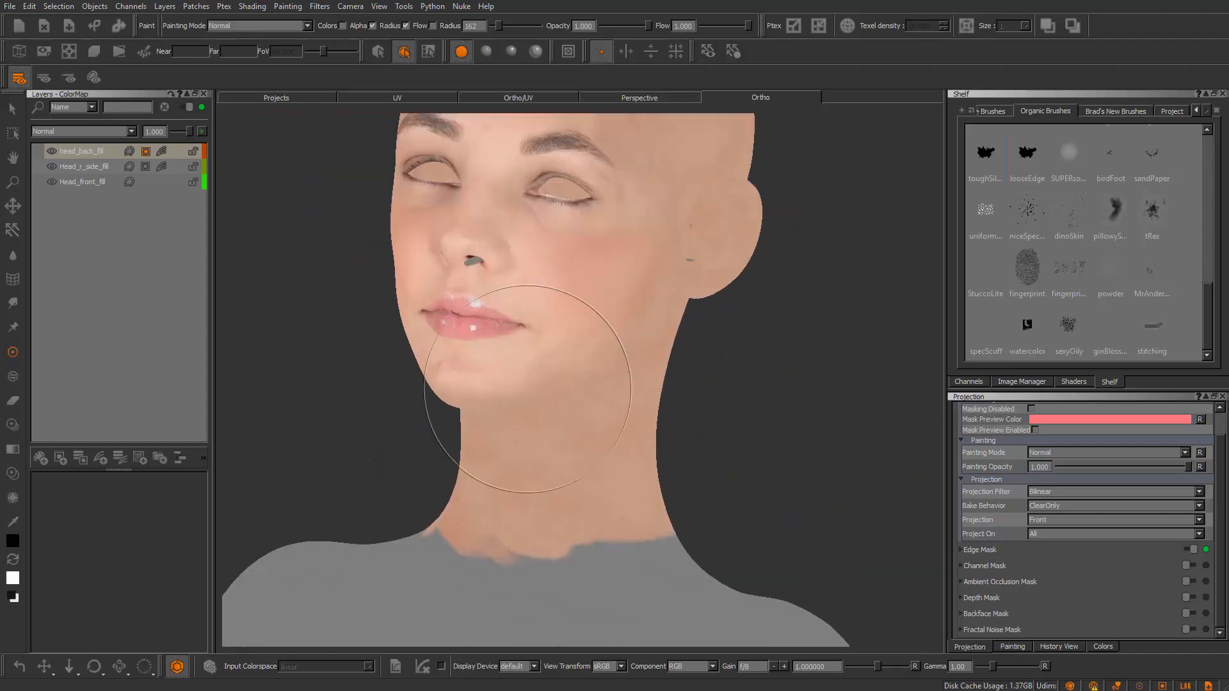
# Add another HSV adjustment above HSV 2 in the head_back_fill adjustment stack and rename it HSV_bottom
pyautogui.keyDown('alt'); pyautogui.moveTo(527, 388); pyautogui.dragTo(531, 417, button='middle'); pyautogui.keyUp('alt')
pyautogui.keyDown('alt'); pyautogui.moveTo(531, 417); pyautogui.dragTo(476, 356, button='right'); pyautogui.keyUp('alt')
pyautogui.keyDown('alt'); pyautogui.moveTo(477, 355); pyautogui.dragTo(452, 370); pyautogui.keyUp('alt')
pyautogui.keyDown('alt'); pyautogui.moveTo(472, 384); pyautogui.dragTo(518, 442, button='right'); pyautogui.keyUp('alt')
pyautogui.keyDown('alt'); pyautogui.moveTo(518, 358); pyautogui.dragTo(563, 358); pyautogui.keyUp('alt')
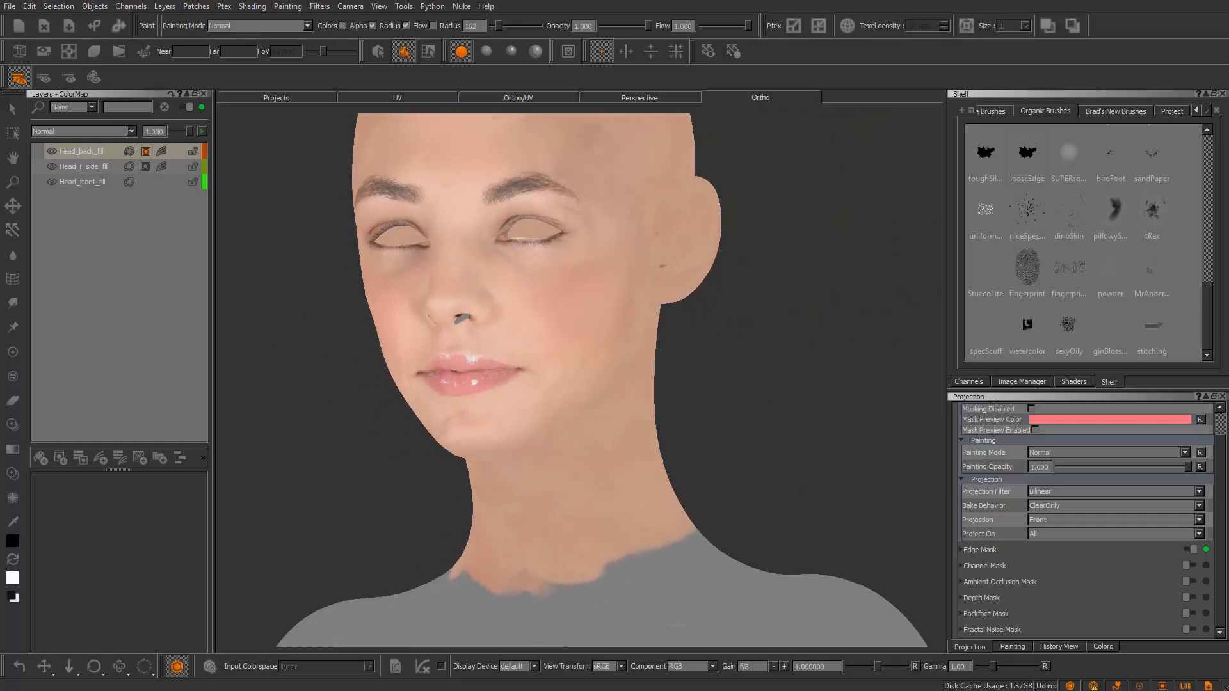
pyautogui.click(162, 152)
pyautogui.click(247, 214)
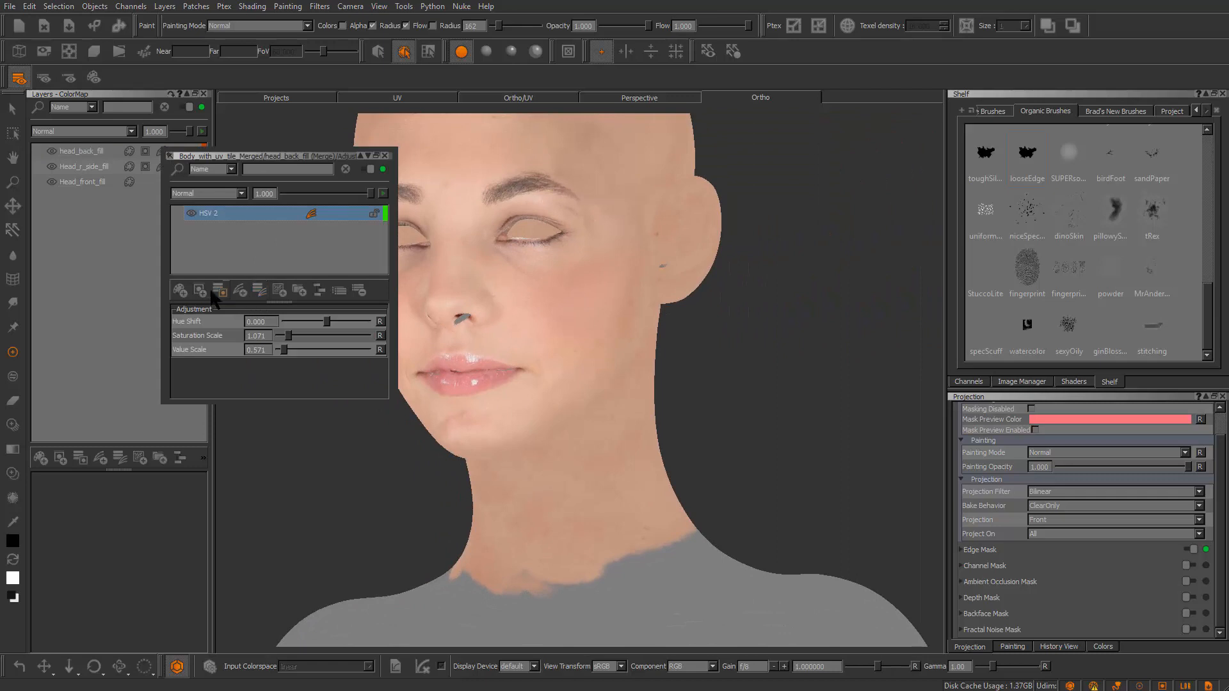
pyautogui.click(239, 289)
pyautogui.click(227, 256)
pyautogui.click(239, 288)
pyautogui.click(289, 483)
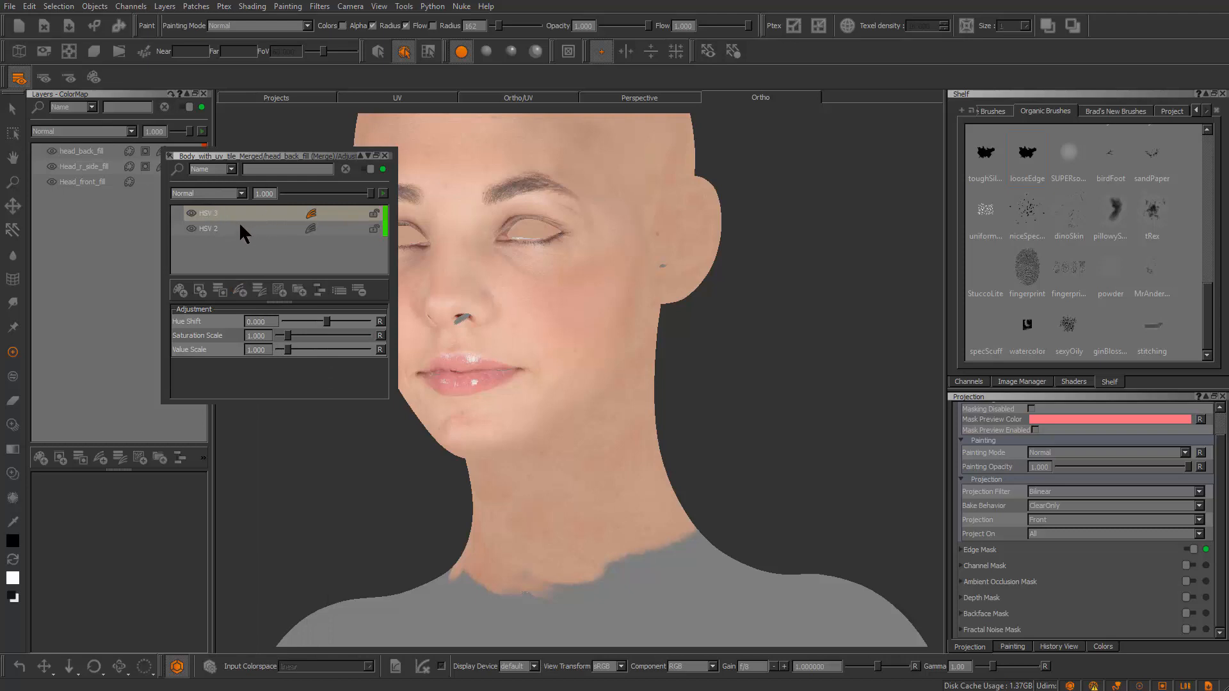
pyautogui.doubleClick(213, 215)
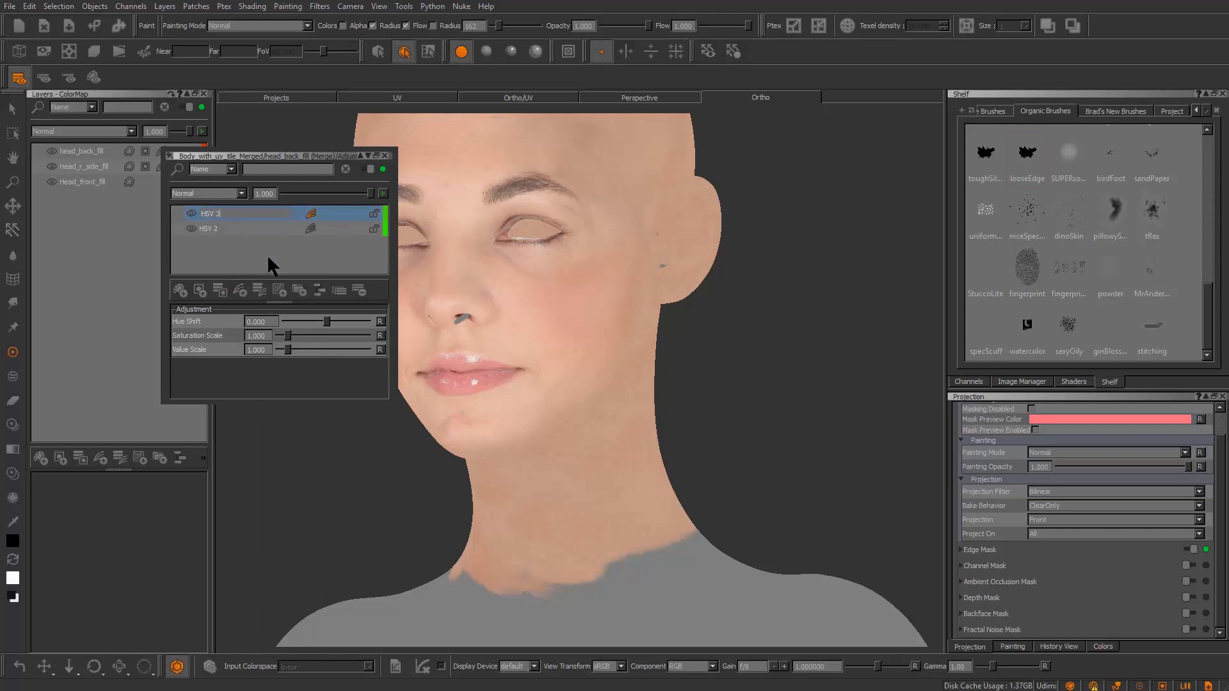
pyautogui.press('BackSpace')
pyautogui.press('Return')
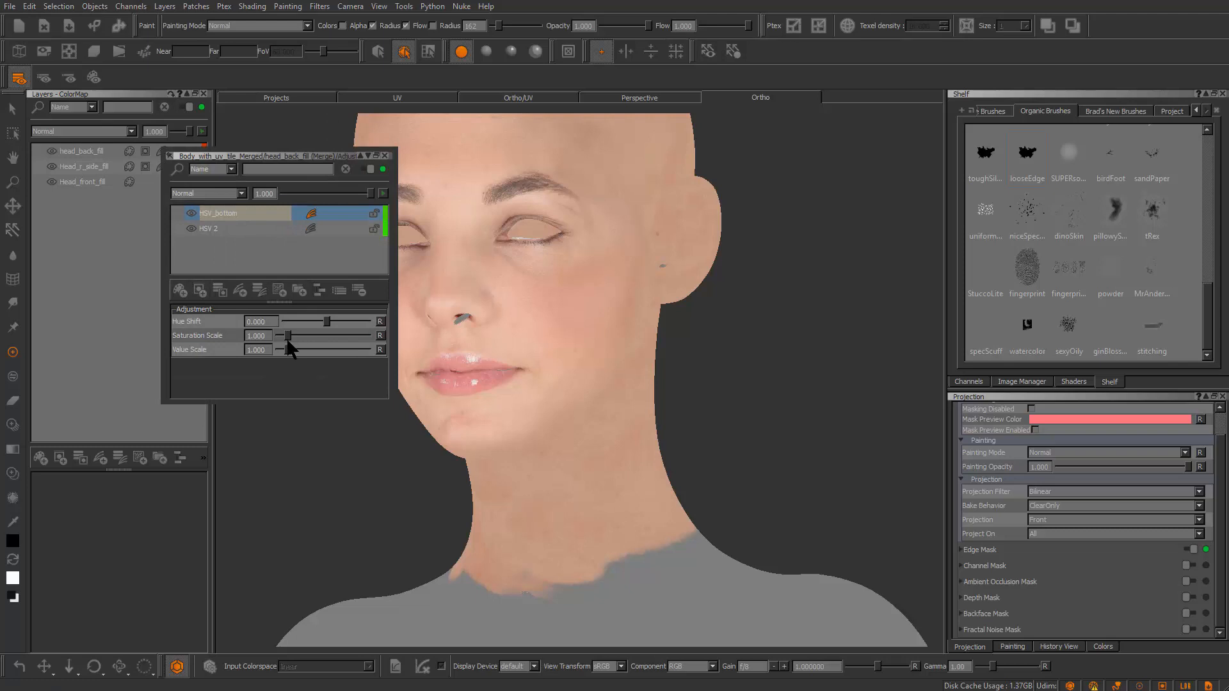
# Set HSV_bottom's Value Scale to 1.286 and give the adjustment a Hide All layer mask
pyautogui.moveTo(288, 349); pyautogui.dragTo(287, 348)
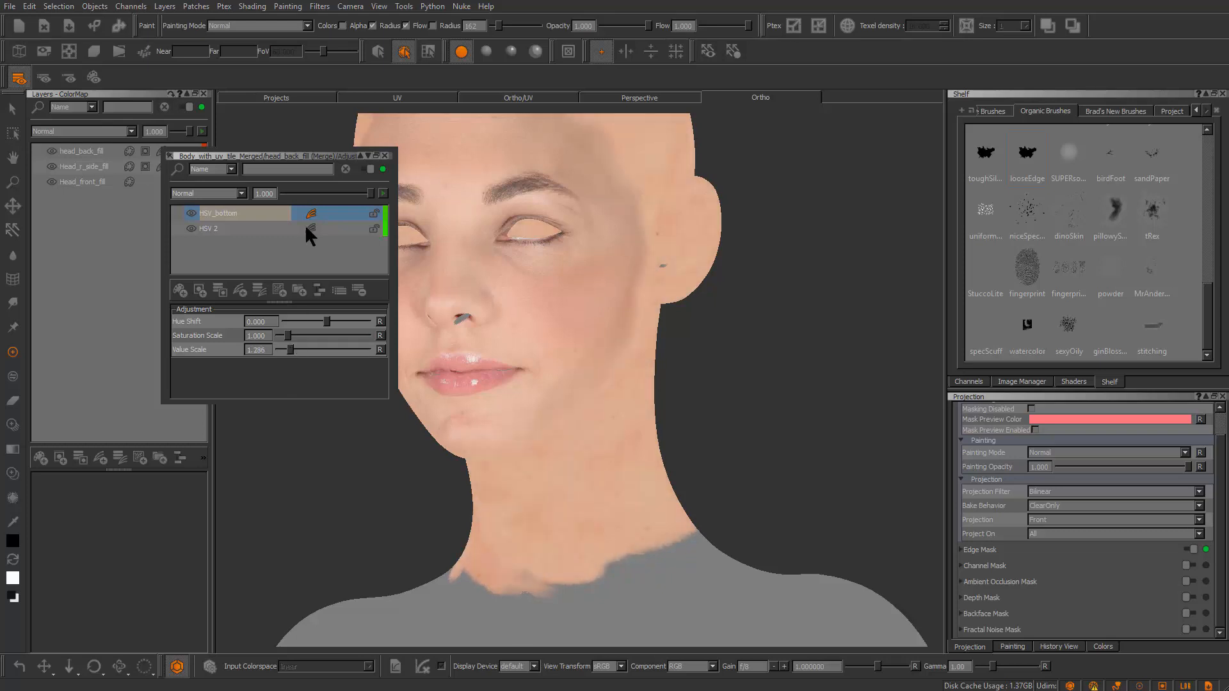
pyautogui.rightClick(326, 214)
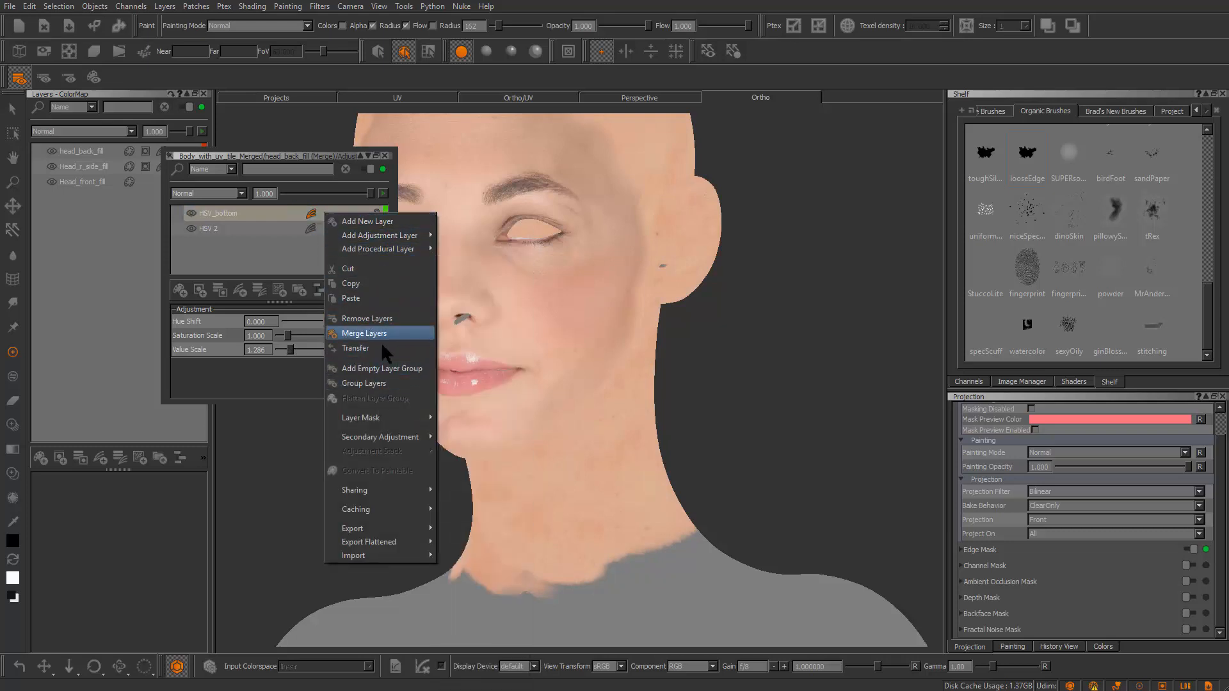
pyautogui.moveTo(396, 416)
pyautogui.moveTo(497, 420)
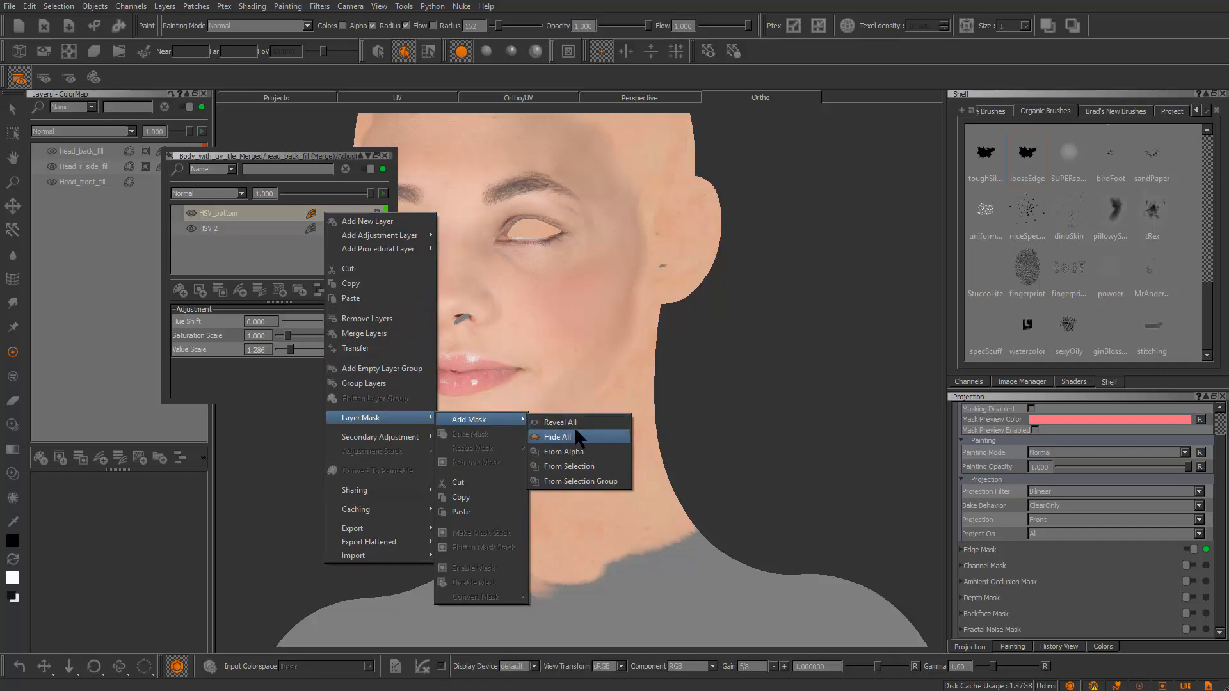
pyautogui.click(557, 436)
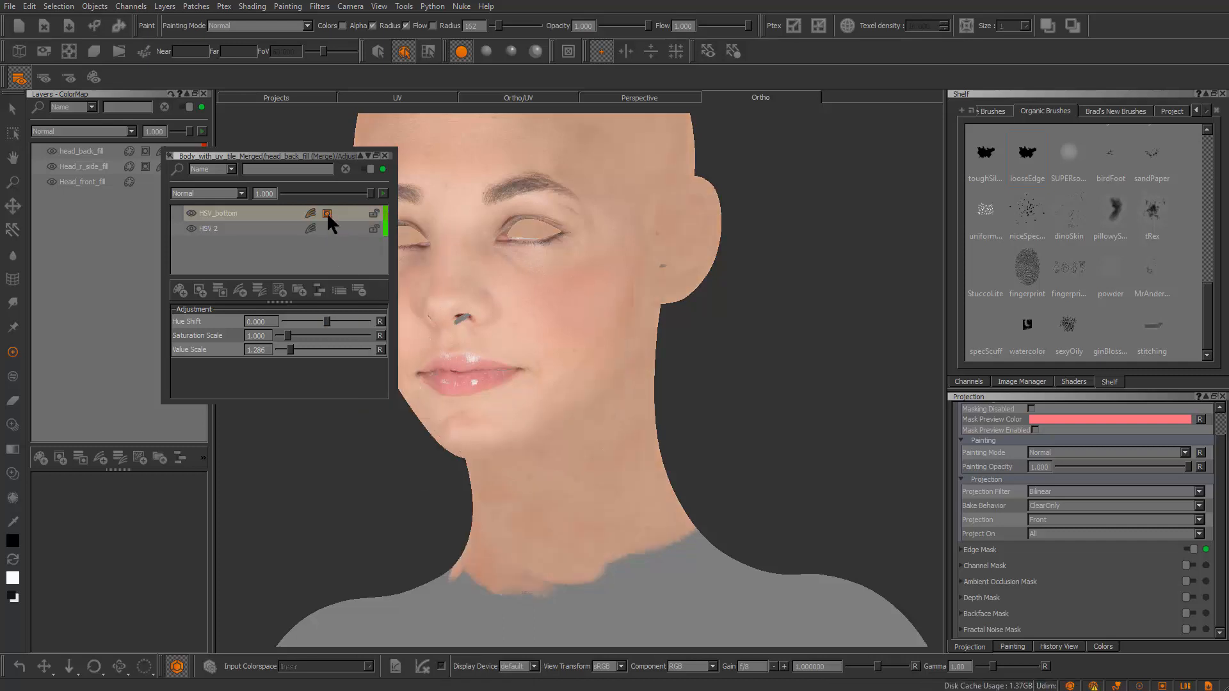
# Paint white in the HSV_bottom mask over the side of the neck with a brush radius of 180, undoing the last stroke
pyautogui.press('x')
pyautogui.keyDown('alt'); pyautogui.moveTo(605, 369); pyautogui.dragTo(580, 359); pyautogui.keyUp('alt')
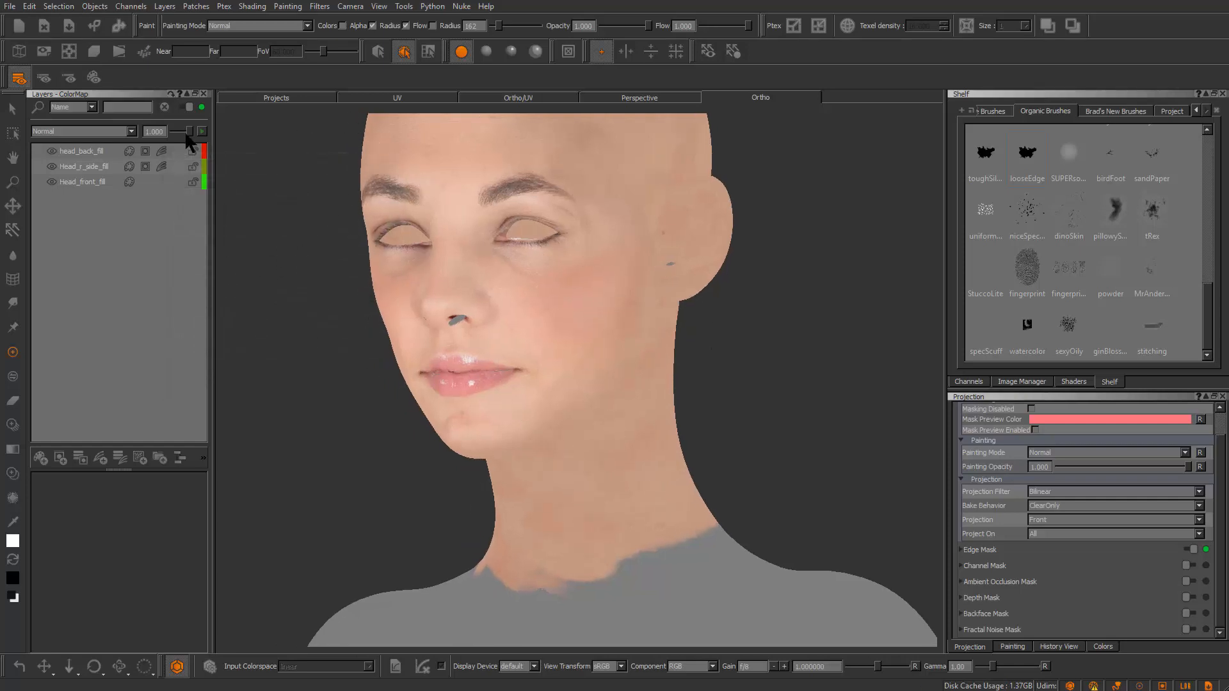
pyautogui.click(160, 152)
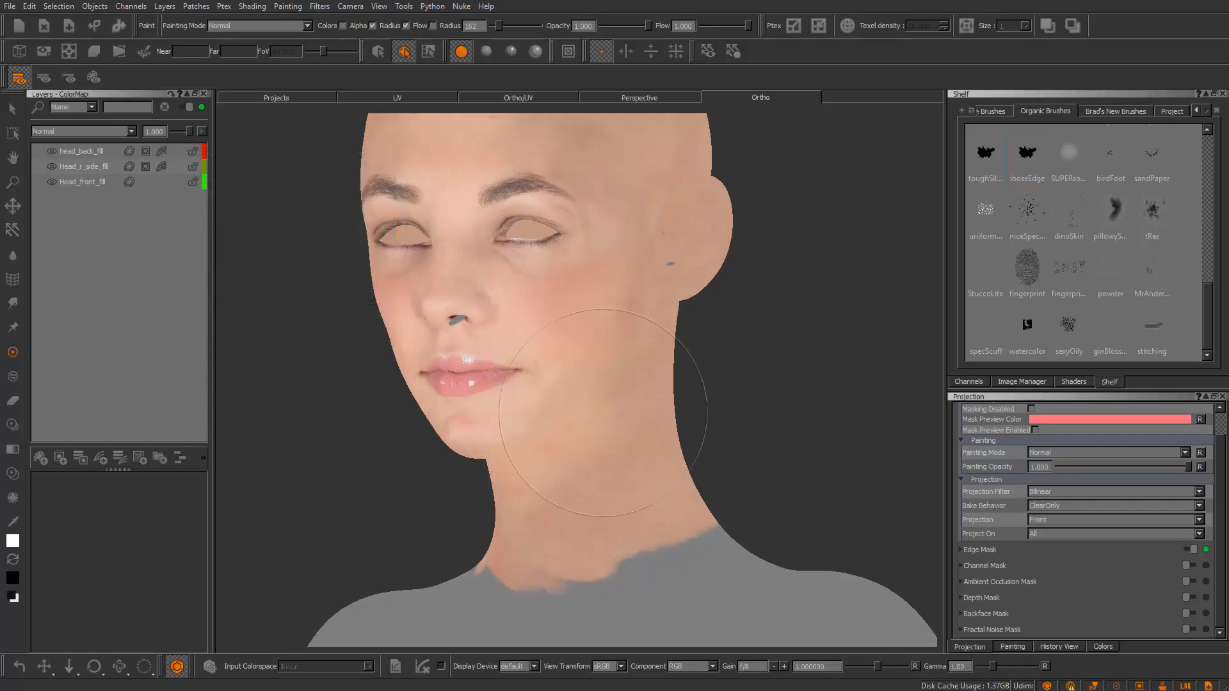
pyautogui.press(']')
pyautogui.moveTo(598, 471); pyautogui.dragTo(581, 407)
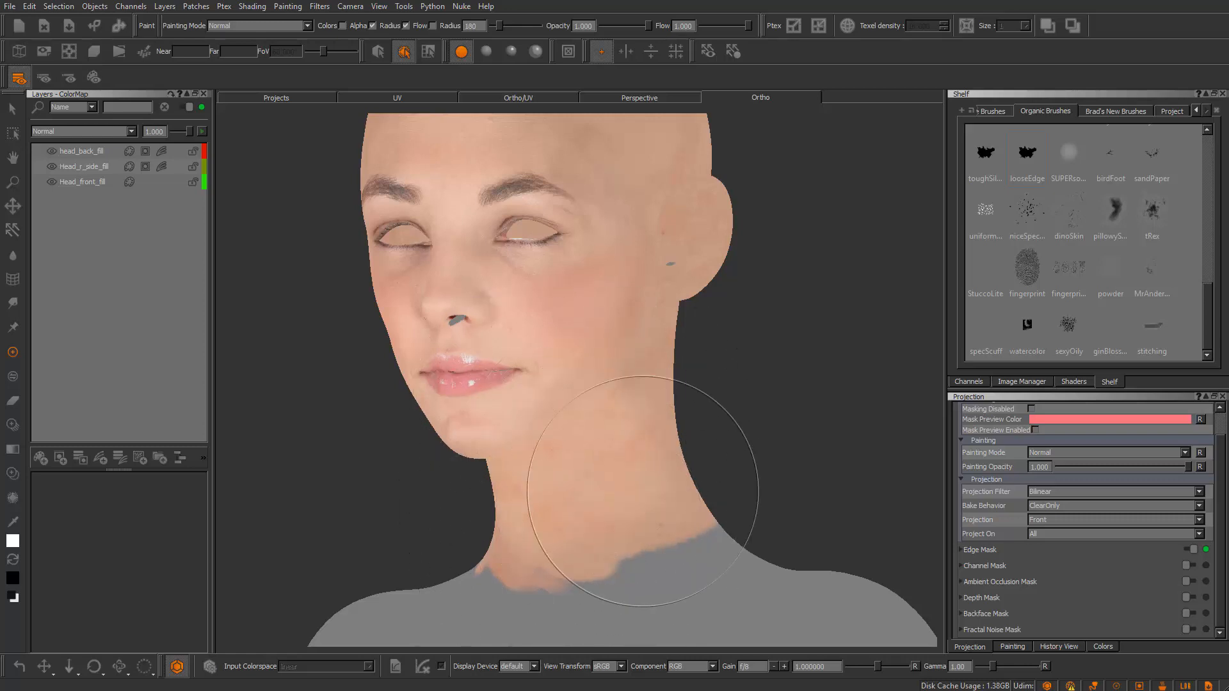
pyautogui.moveTo(569, 413)
pyautogui.mouseDown(button='middle')
pyautogui.moveTo(598, 382)
pyautogui.moveTo(615, 393)
pyautogui.mouseUp(button='middle')
pyautogui.hotkey('ctrl', 'z')
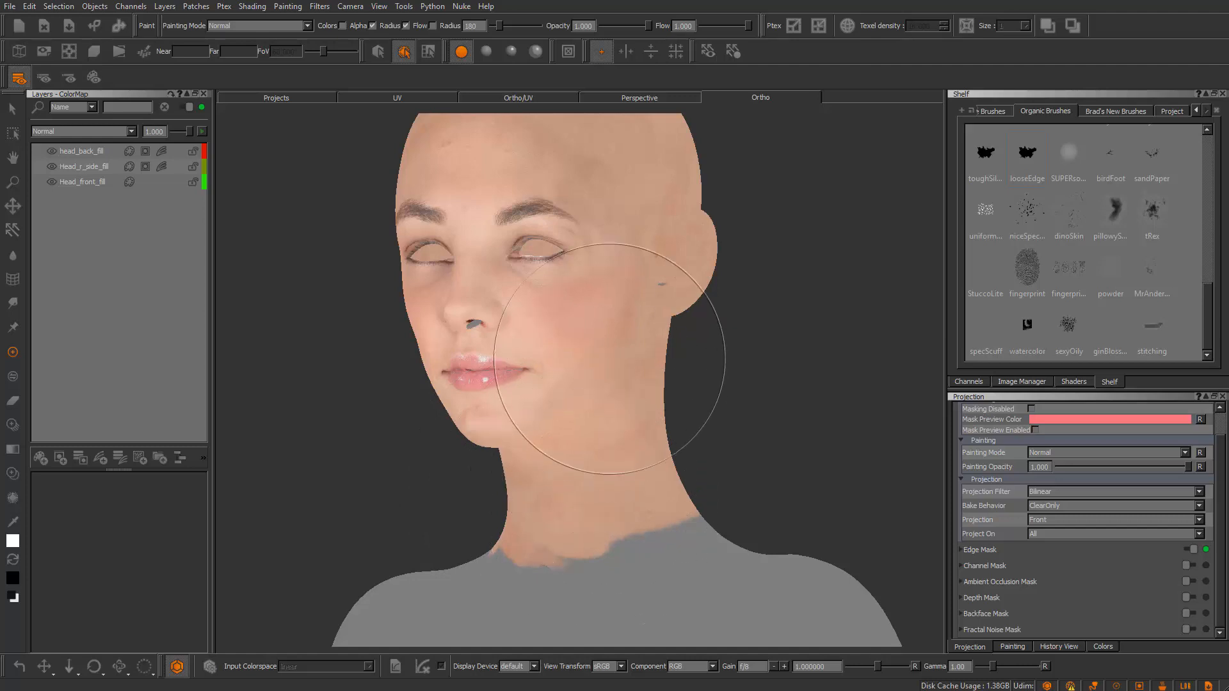
pyautogui.press('b')
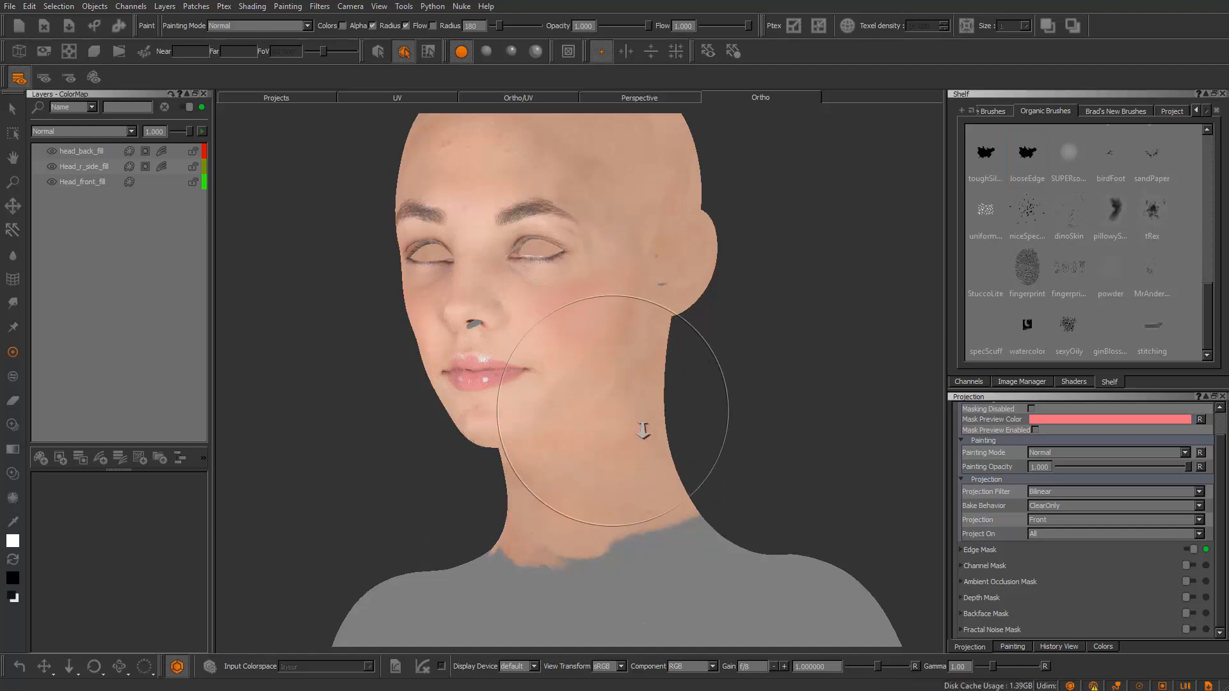
# Compare the jaw with Head_r_side_fill hidden and shown, then try a black stroke in its mask near the mouth corner
pyautogui.keyDown('alt'); pyautogui.moveTo(643, 430); pyautogui.dragTo(659, 435, button='right'); pyautogui.keyUp('alt')
pyautogui.keyDown('alt'); pyautogui.moveTo(660, 435); pyautogui.dragTo(563, 403); pyautogui.keyUp('alt')
pyautogui.keyDown('alt'); pyautogui.moveTo(562, 404); pyautogui.dragTo(608, 400, button='right'); pyautogui.keyUp('alt')
pyautogui.keyDown('alt'); pyautogui.moveTo(609, 401); pyautogui.dragTo(634, 391); pyautogui.keyUp('alt')
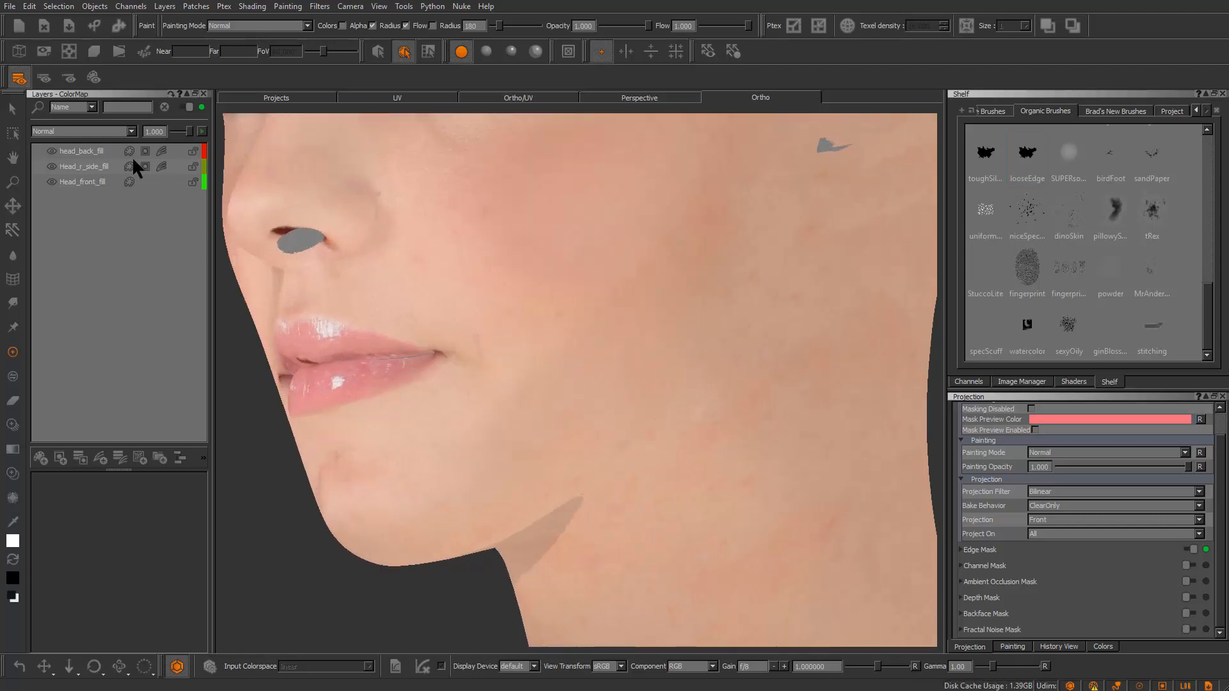
pyautogui.click(51, 166)
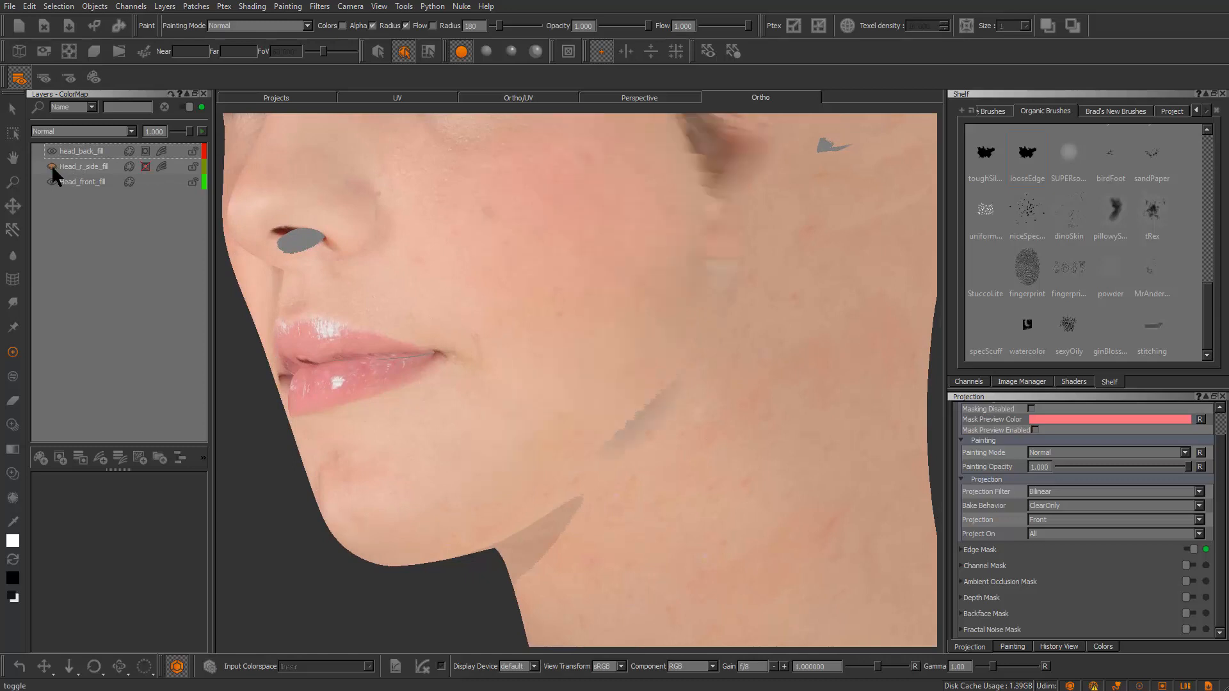
pyautogui.click(50, 167)
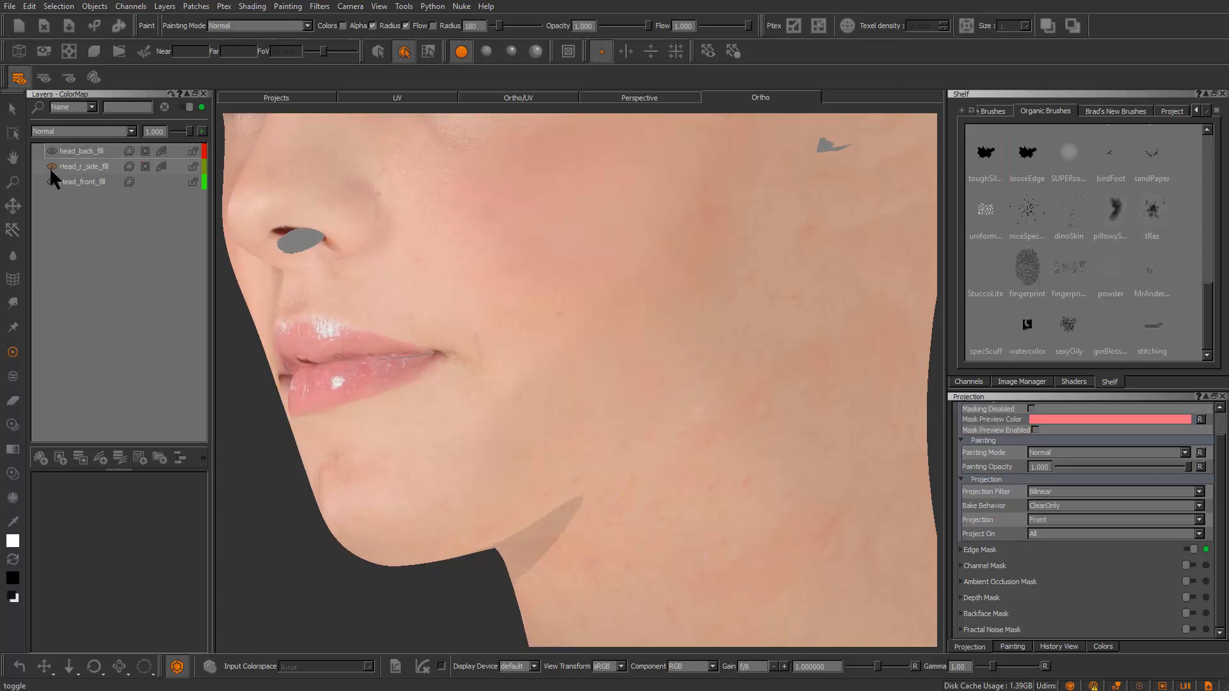
pyautogui.click(145, 166)
pyautogui.press('x')
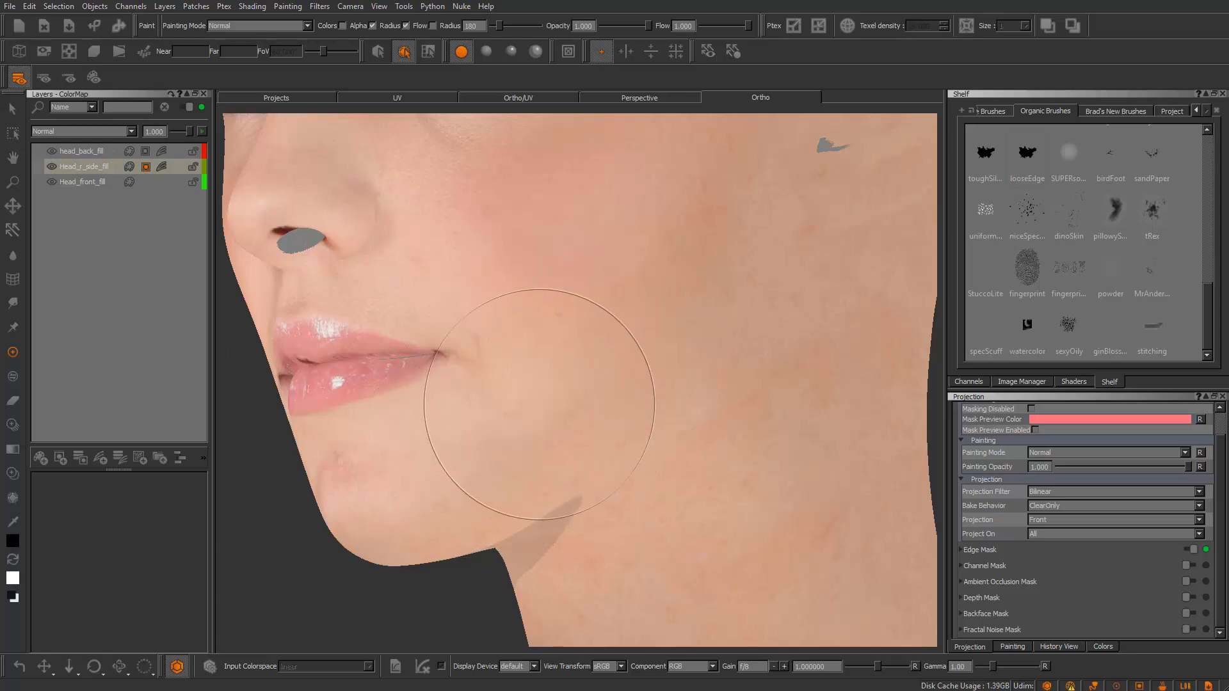
pyautogui.moveTo(539, 404); pyautogui.dragTo(546, 414)
# Check the chin and neck from below with Head_r_side_fill hidden, and undo the latest changes to that layer
pyautogui.keyDown('alt'); pyautogui.moveTo(710, 482); pyautogui.dragTo(476, 429, button='right'); pyautogui.keyUp('alt')
pyautogui.keyDown('alt'); pyautogui.moveTo(512, 441); pyautogui.dragTo(626, 474); pyautogui.keyUp('alt')
pyautogui.keyDown('alt'); pyautogui.moveTo(626, 475); pyautogui.dragTo(639, 476, button='right'); pyautogui.keyUp('alt')
pyautogui.keyDown('alt'); pyautogui.moveTo(634, 473); pyautogui.dragTo(601, 316); pyautogui.keyUp('alt')
pyautogui.keyDown('alt'); pyautogui.moveTo(601, 315); pyautogui.dragTo(634, 342, button='right'); pyautogui.keyUp('alt')
pyautogui.keyDown('alt'); pyautogui.moveTo(634, 342); pyautogui.dragTo(612, 375); pyautogui.keyUp('alt')
pyautogui.keyDown('alt'); pyautogui.moveTo(612, 376); pyautogui.dragTo(358, 301, button='right'); pyautogui.keyUp('alt')
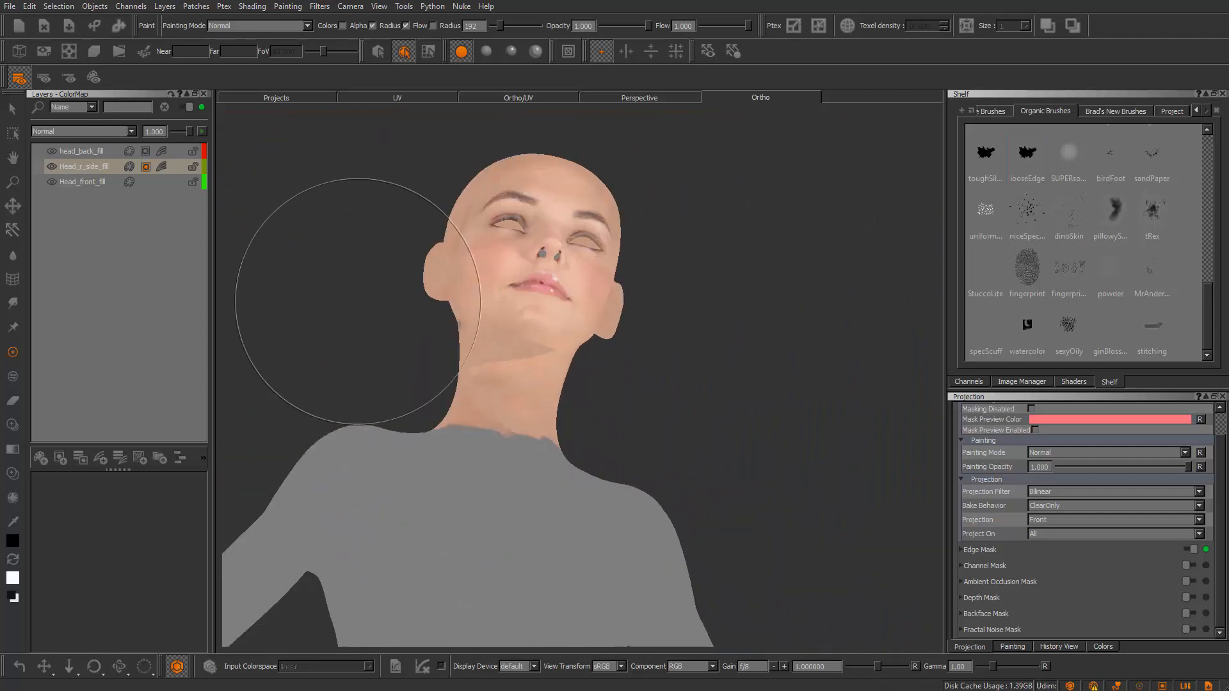
pyautogui.click(52, 167)
pyautogui.keyDown('alt'); pyautogui.moveTo(570, 309); pyautogui.dragTo(505, 307); pyautogui.keyUp('alt')
pyautogui.hotkey('ctrl', 'z')
pyautogui.hotkey('ctrl', 'z')
pyautogui.hotkey('ctrl', 'z')
pyautogui.hotkey('ctrl', 'z')
pyautogui.hotkey('ctrl', 'z')
pyautogui.hotkey('ctrl', 'z')
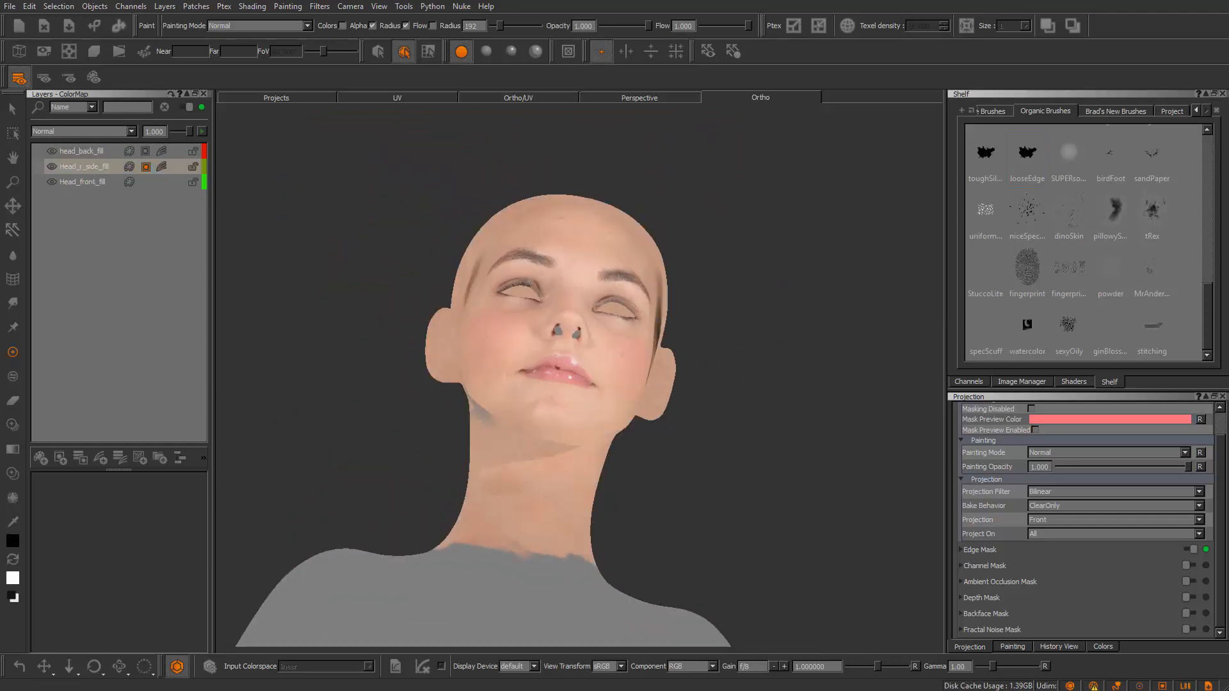
# Paint white in the HSV_bottom mask across the throat and the other side of the neck, enlarging the brush radius to 280
pyautogui.keyDown('alt'); pyautogui.moveTo(573, 350); pyautogui.dragTo(521, 355); pyautogui.keyUp('alt')
pyautogui.keyDown('alt'); pyautogui.moveTo(521, 355); pyautogui.dragTo(576, 374, button='right'); pyautogui.keyUp('alt')
pyautogui.keyDown('alt'); pyautogui.moveTo(575, 374); pyautogui.dragTo(608, 327); pyautogui.keyUp('alt')
pyautogui.keyDown('alt'); pyautogui.moveTo(609, 327); pyautogui.dragTo(647, 384, button='right'); pyautogui.keyUp('alt')
pyautogui.keyDown('alt'); pyautogui.moveTo(646, 384); pyautogui.dragTo(595, 362); pyautogui.keyUp('alt')
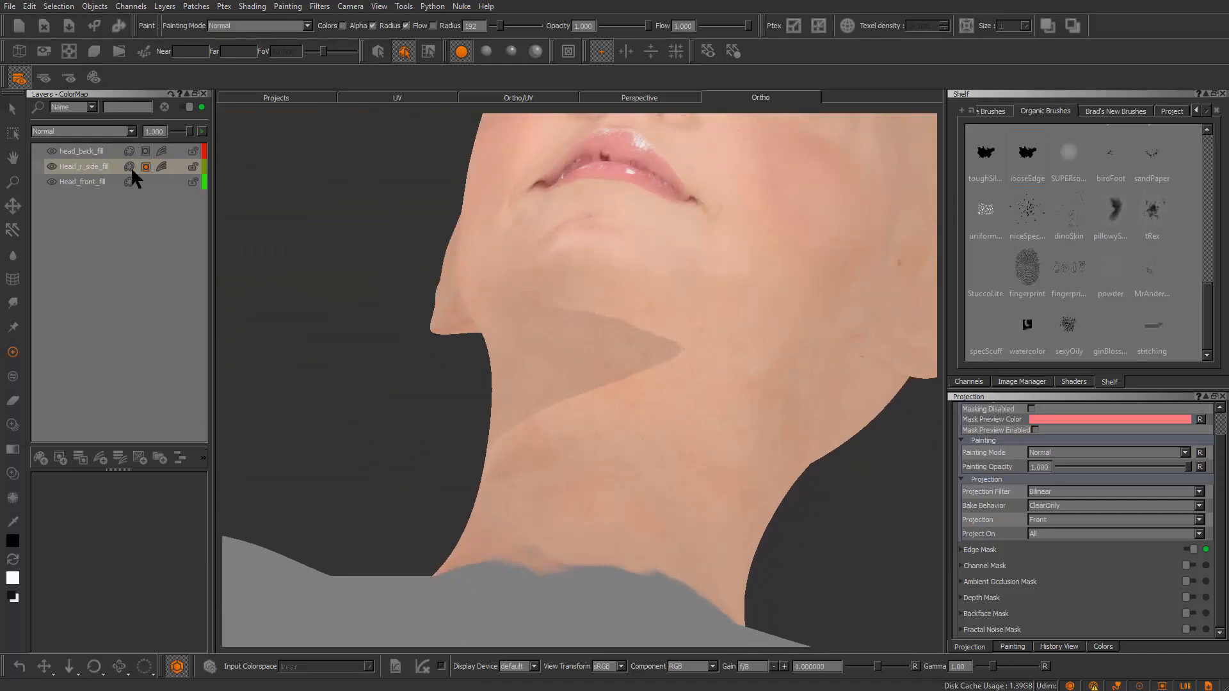
pyautogui.click(48, 151)
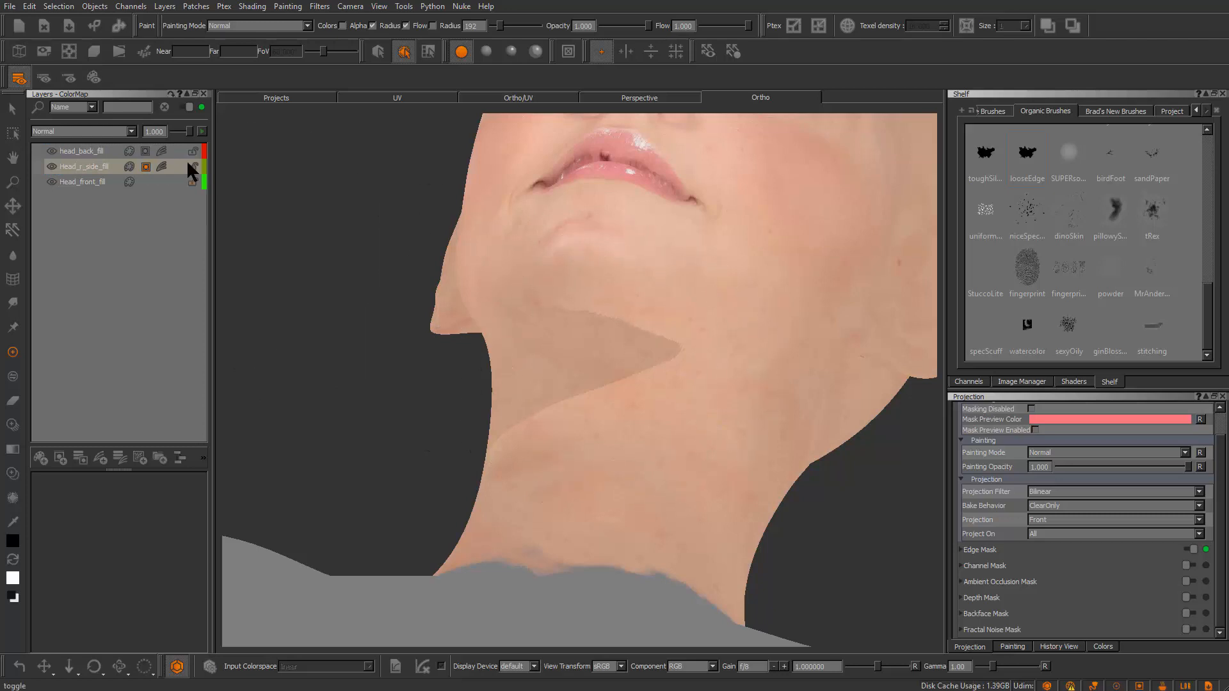
pyautogui.click(161, 151)
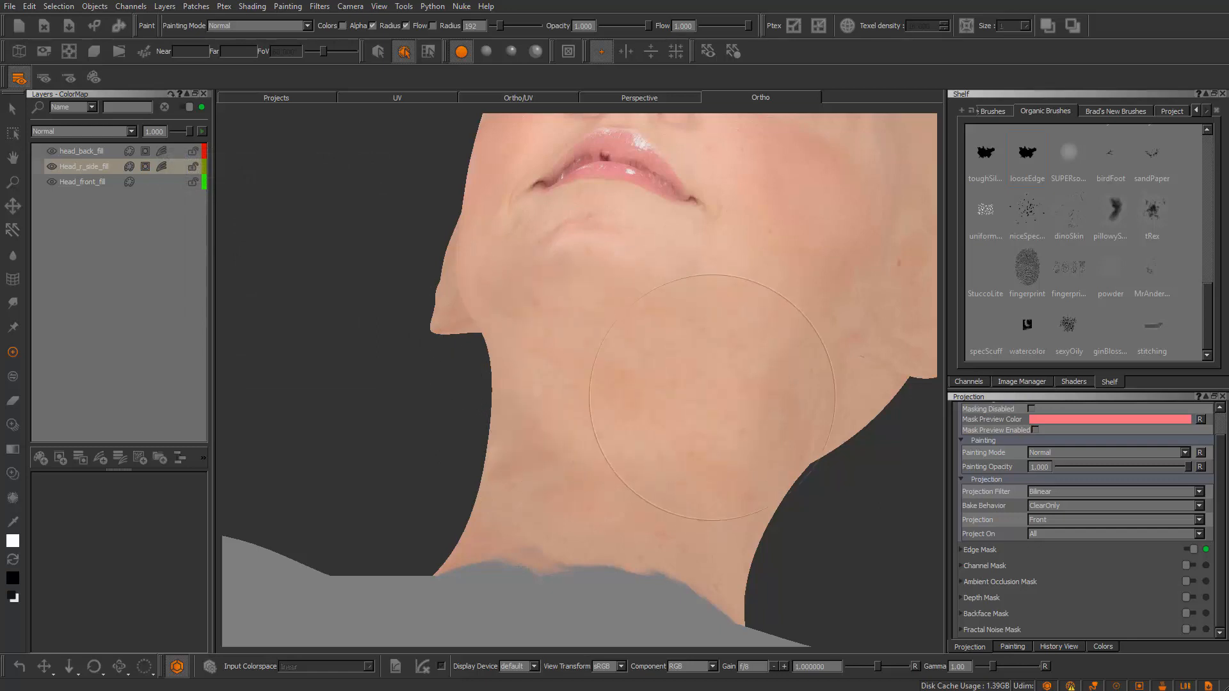
pyautogui.scroll(-3, 640, 377)
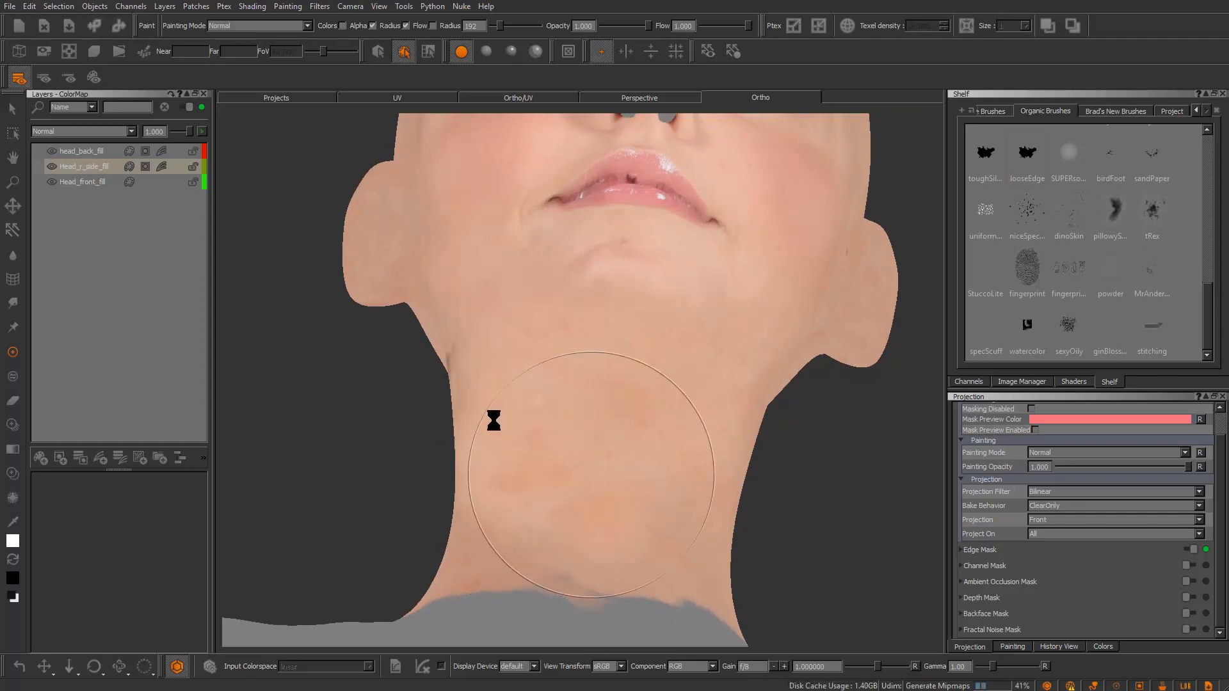
pyautogui.moveTo(507, 398)
pyautogui.mouseDown(button='middle')
pyautogui.moveTo(537, 394)
pyautogui.moveTo(550, 419)
pyautogui.mouseUp(button='middle')
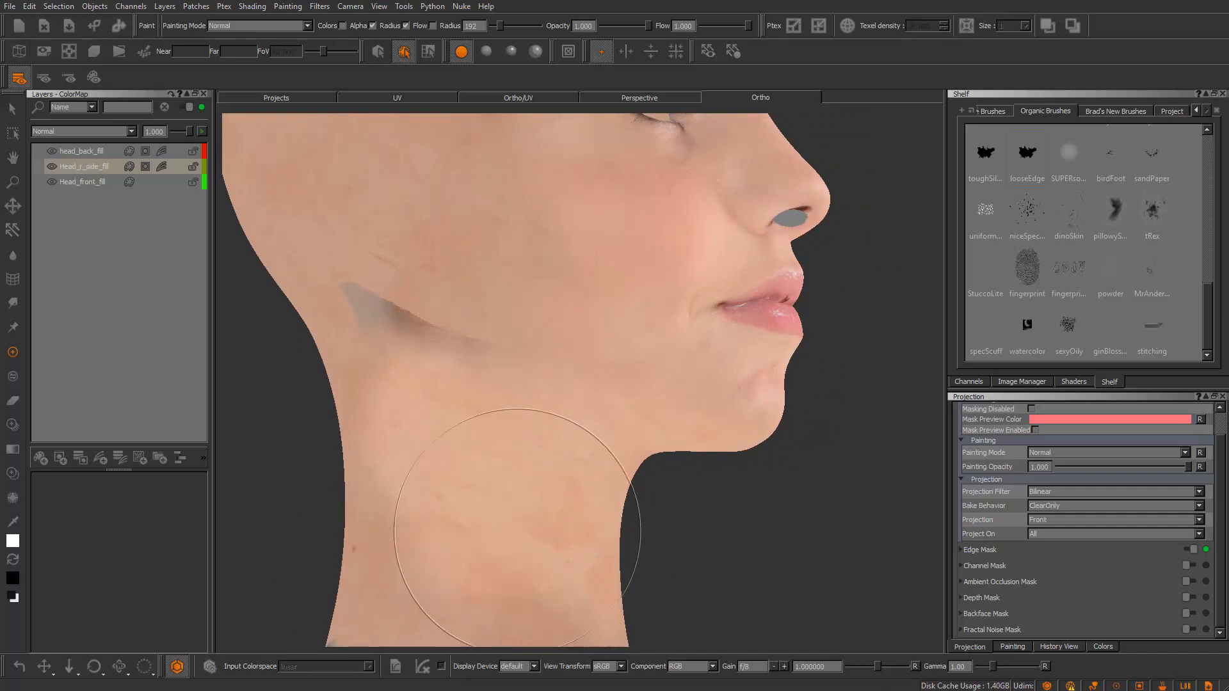
pyautogui.press('r')
pyautogui.moveTo(517, 532); pyautogui.dragTo(573, 532)
pyautogui.moveTo(496, 557); pyautogui.dragTo(502, 584)
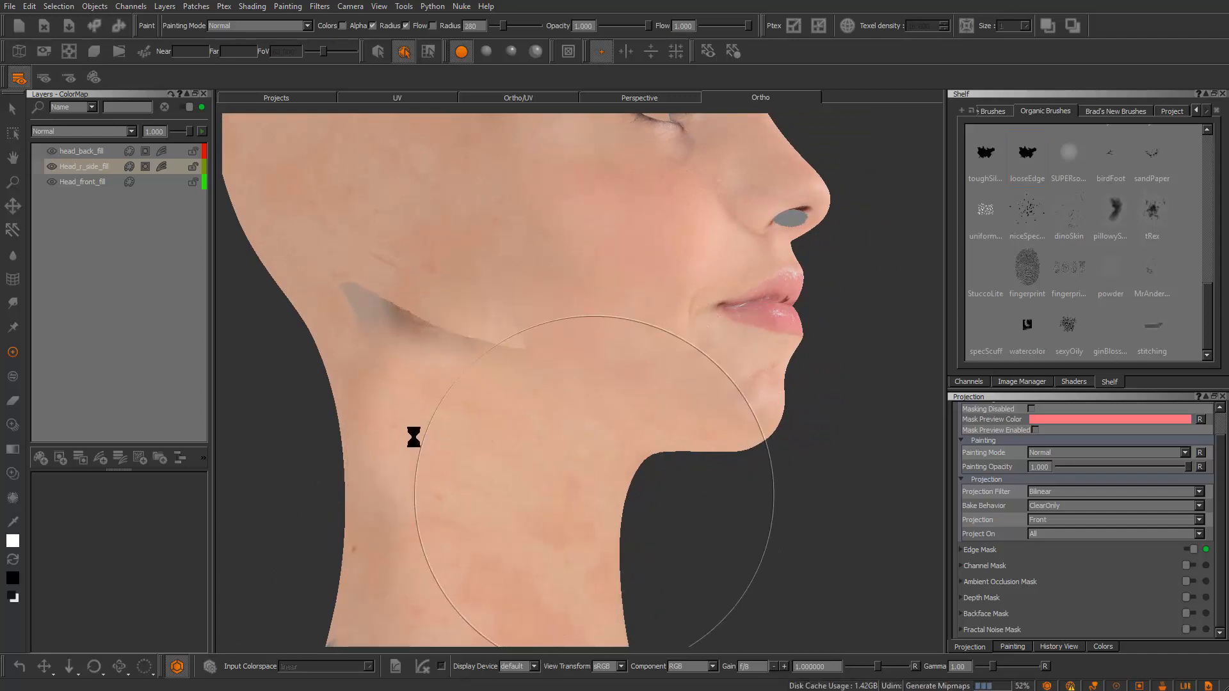
# Fill the gray gap at the back of the jaw by painting white in the head_back_fill mask, after comparing with Head_r_side_fill hidden
pyautogui.keyDown('alt'); pyautogui.moveTo(496, 466); pyautogui.dragTo(480, 458, button='right'); pyautogui.keyUp('alt')
pyautogui.keyDown('alt'); pyautogui.moveTo(480, 458); pyautogui.dragTo(496, 409); pyautogui.keyUp('alt')
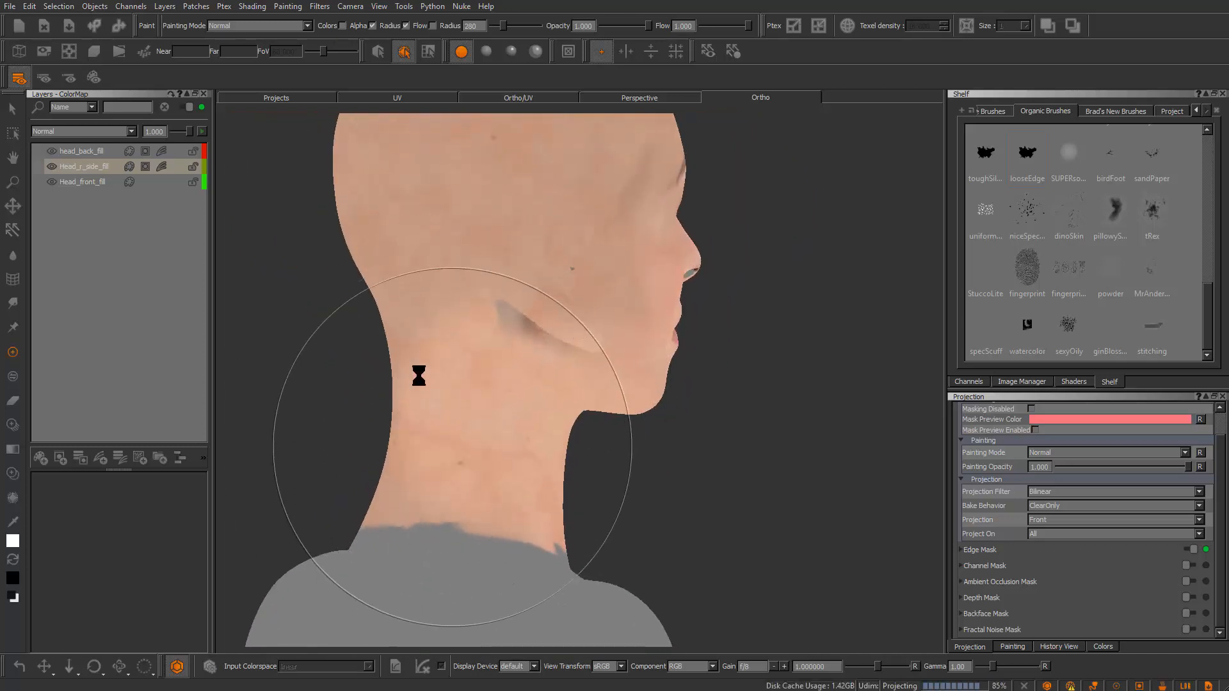
pyautogui.keyDown('alt'); pyautogui.moveTo(447, 386); pyautogui.dragTo(424, 398); pyautogui.keyUp('alt')
pyautogui.keyDown('alt'); pyautogui.moveTo(423, 398); pyautogui.dragTo(480, 409, button='right'); pyautogui.keyUp('alt')
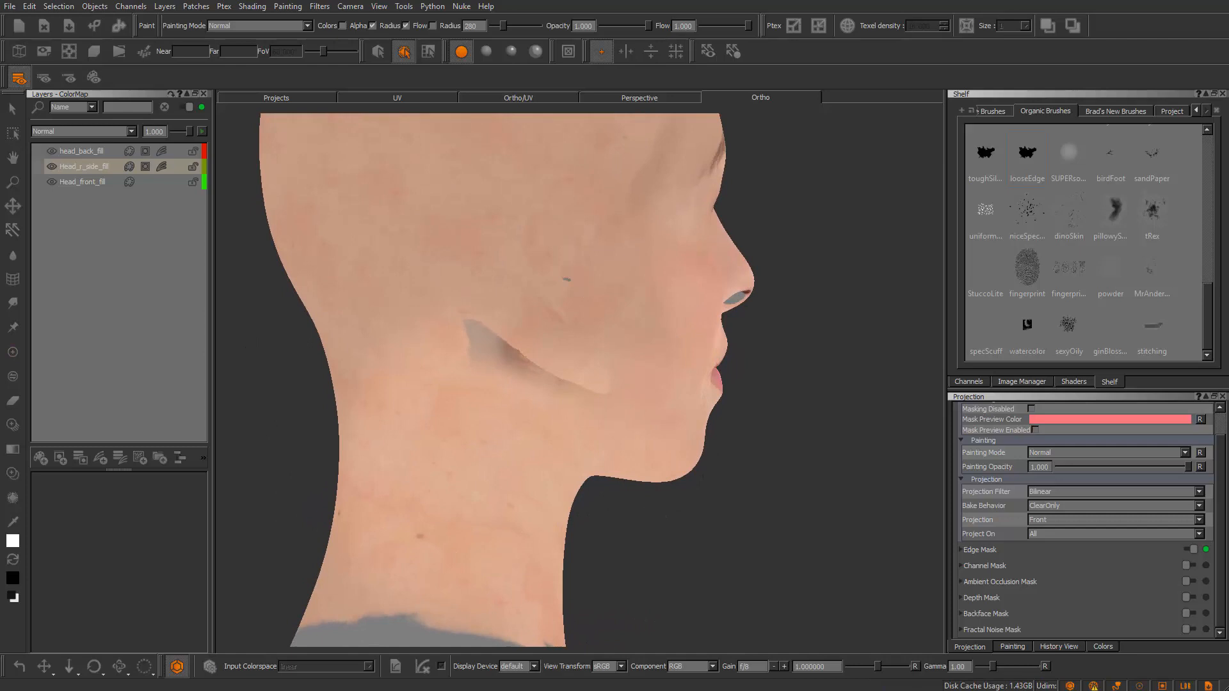
pyautogui.click(146, 150)
pyautogui.click(52, 166)
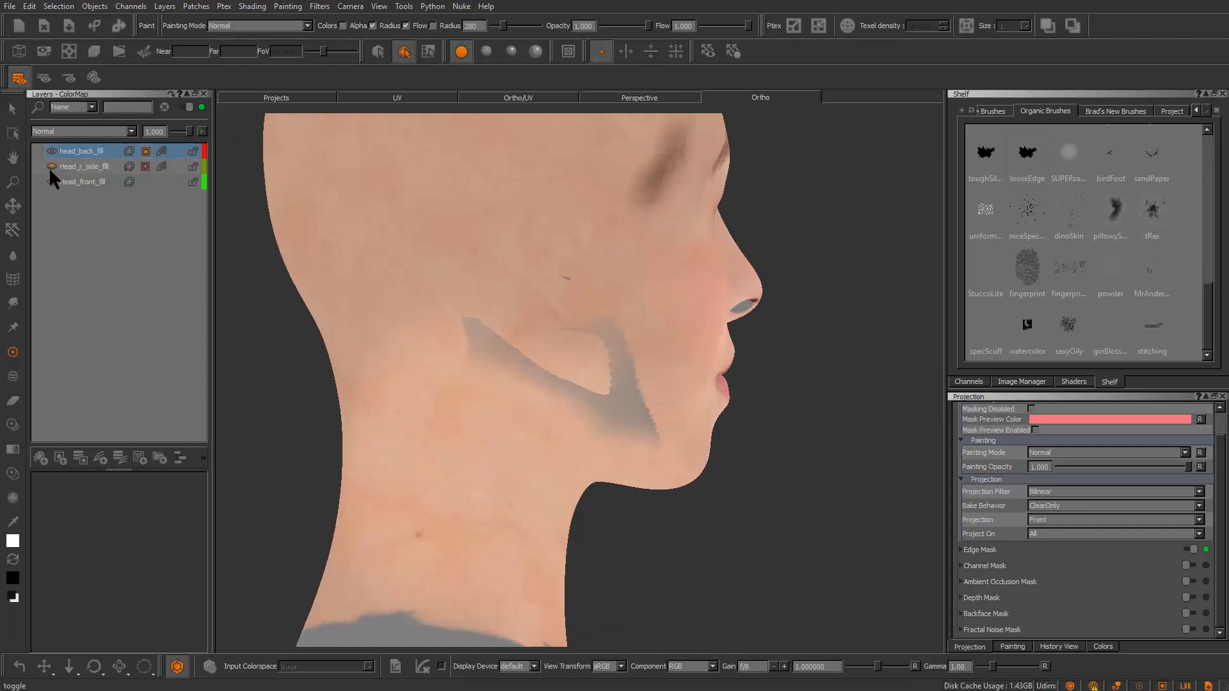
pyautogui.click(55, 168)
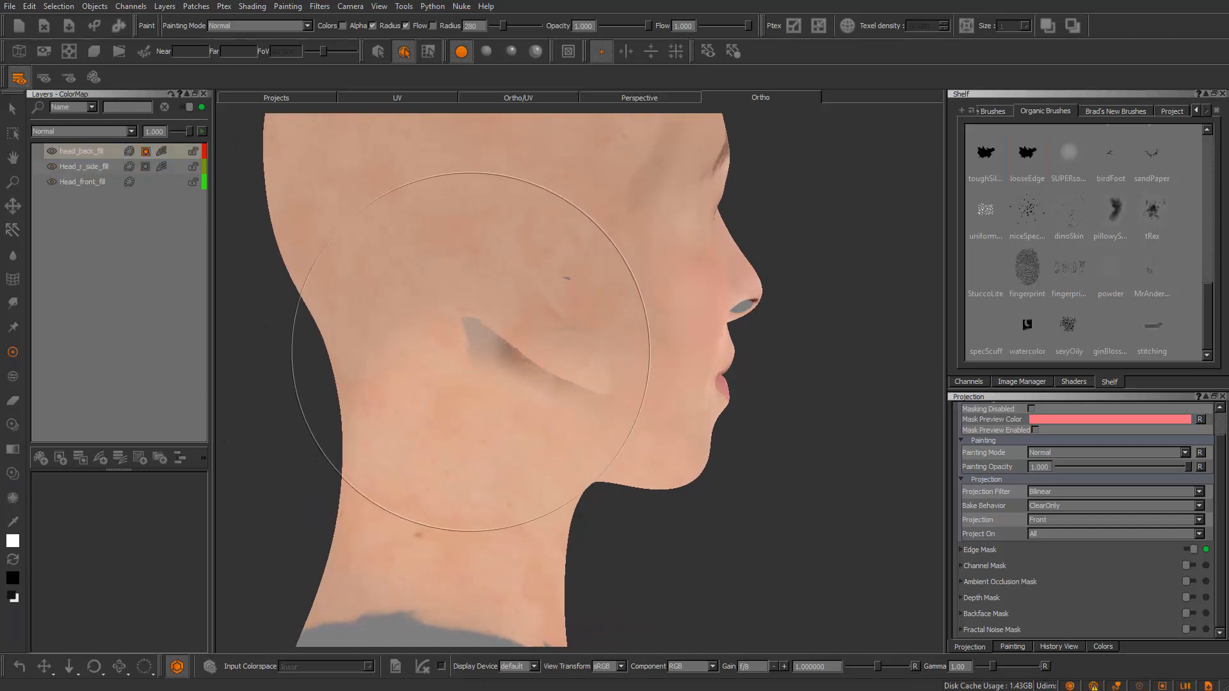
pyautogui.press('x')
pyautogui.press('x')
pyautogui.click(487, 356)
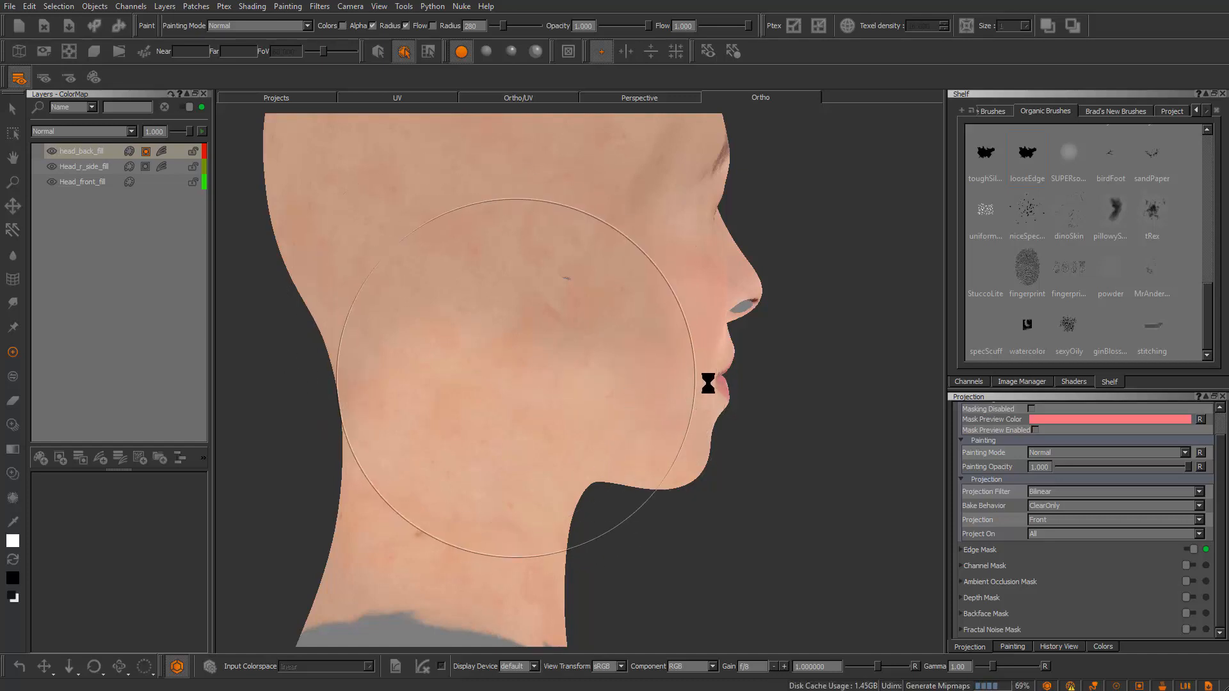
# Open the HSV_bottom adjustment mask of head_back_fill and paint white over the tone seam on the lower neck
pyautogui.moveTo(636, 370)
pyautogui.keyDown('alt'); pyautogui.mouseDown()
pyautogui.moveTo(510, 356)
pyautogui.moveTo(379, 392)
pyautogui.moveTo(350, 337)
pyautogui.moveTo(419, 357)
pyautogui.moveTo(394, 359)
pyautogui.mouseUp(); pyautogui.keyUp('alt')
pyautogui.keyDown('alt'); pyautogui.moveTo(394, 359); pyautogui.dragTo(343, 340, button='middle'); pyautogui.keyUp('alt')
pyautogui.keyDown('alt'); pyautogui.moveTo(390, 362); pyautogui.dragTo(486, 349, button='right'); pyautogui.keyUp('alt')
pyautogui.keyDown('alt'); pyautogui.moveTo(539, 520); pyautogui.dragTo(447, 359, button='middle'); pyautogui.keyUp('alt')
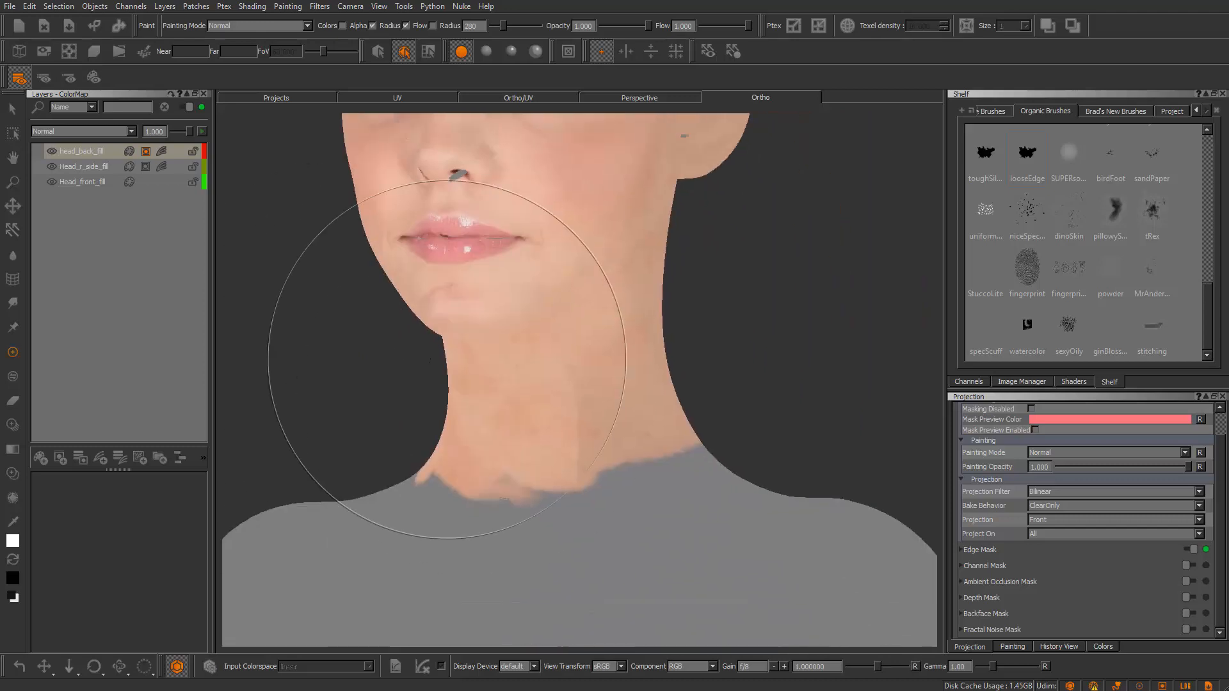
pyautogui.keyDown('alt'); pyautogui.moveTo(447, 359); pyautogui.dragTo(451, 374); pyautogui.keyUp('alt')
pyautogui.keyDown('alt'); pyautogui.moveTo(451, 375); pyautogui.dragTo(535, 350, button='right'); pyautogui.keyUp('alt')
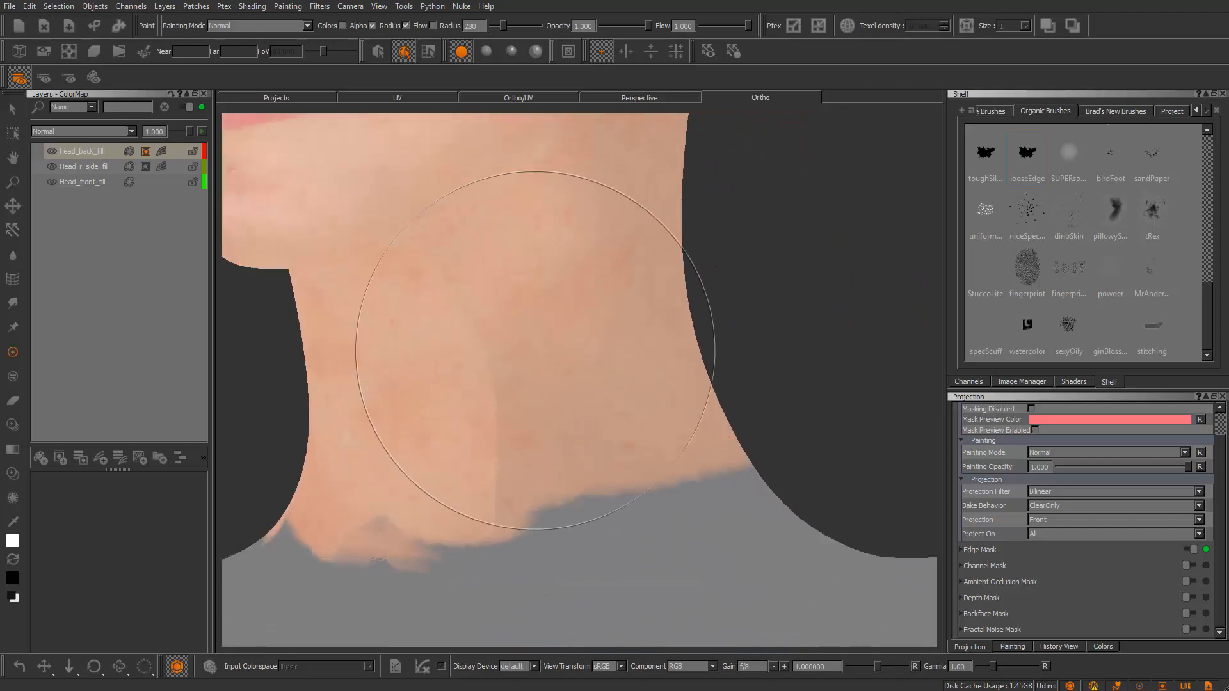
pyautogui.click(164, 152)
pyautogui.click(336, 213)
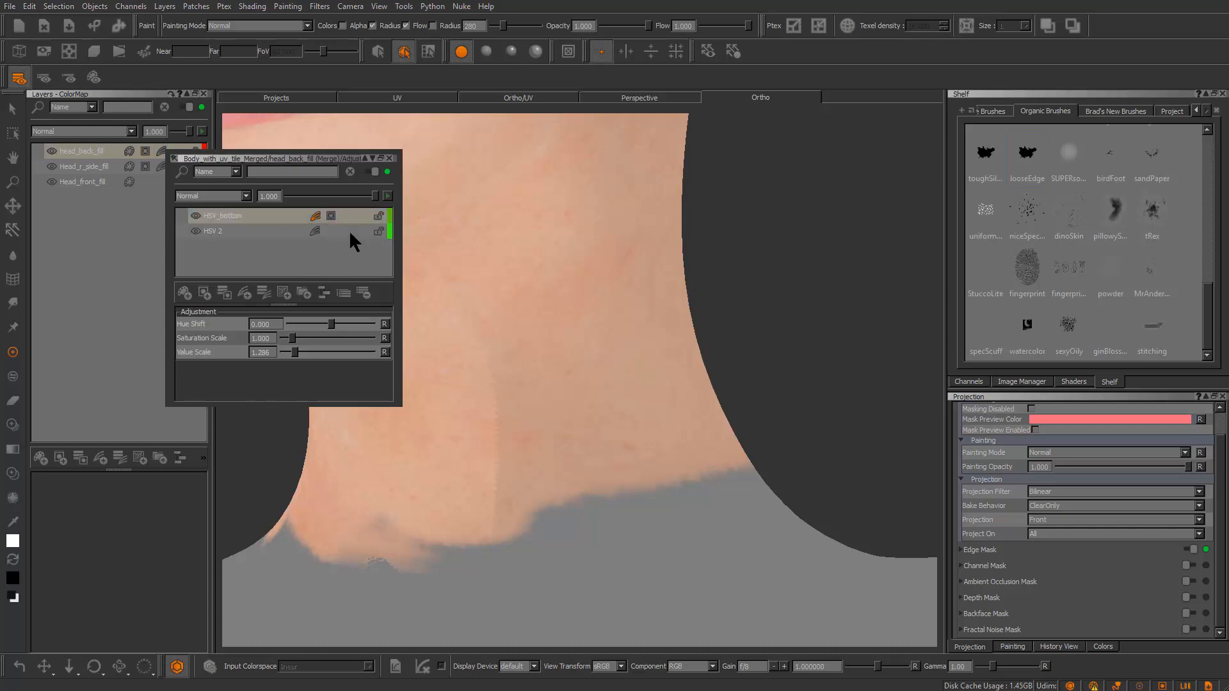
pyautogui.click(329, 214)
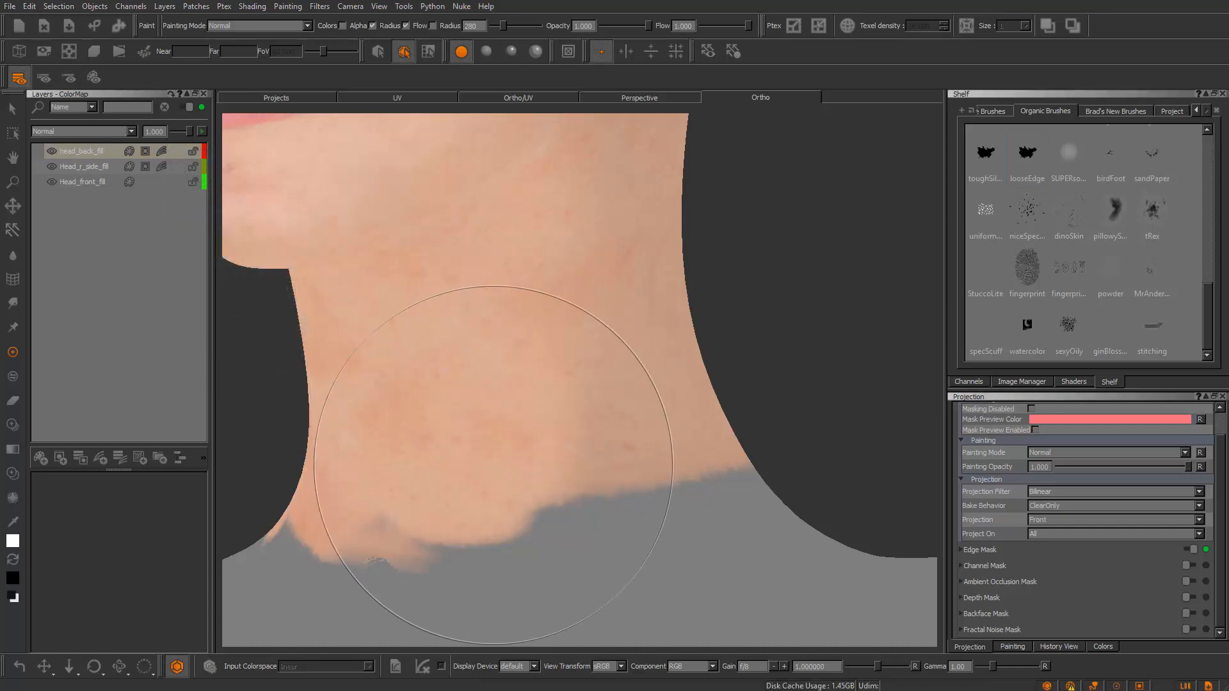
# Extend the white painting in the HSV_bottom mask toward the back of the neck with brush radius 216, undoing a stray stroke
pyautogui.keyDown('alt'); pyautogui.moveTo(493, 465); pyautogui.dragTo(508, 393, button='right'); pyautogui.keyUp('alt')
pyautogui.keyDown('alt'); pyautogui.moveTo(515, 395); pyautogui.dragTo(569, 403); pyautogui.keyUp('alt')
pyautogui.keyDown('alt'); pyautogui.moveTo(570, 403); pyautogui.dragTo(614, 400, button='middle'); pyautogui.keyUp('alt')
pyautogui.moveTo(697, 403)
pyautogui.keyDown('alt'); pyautogui.mouseDown()
pyautogui.moveTo(616, 412)
pyautogui.moveTo(582, 396)
pyautogui.mouseUp(); pyautogui.keyUp('alt')
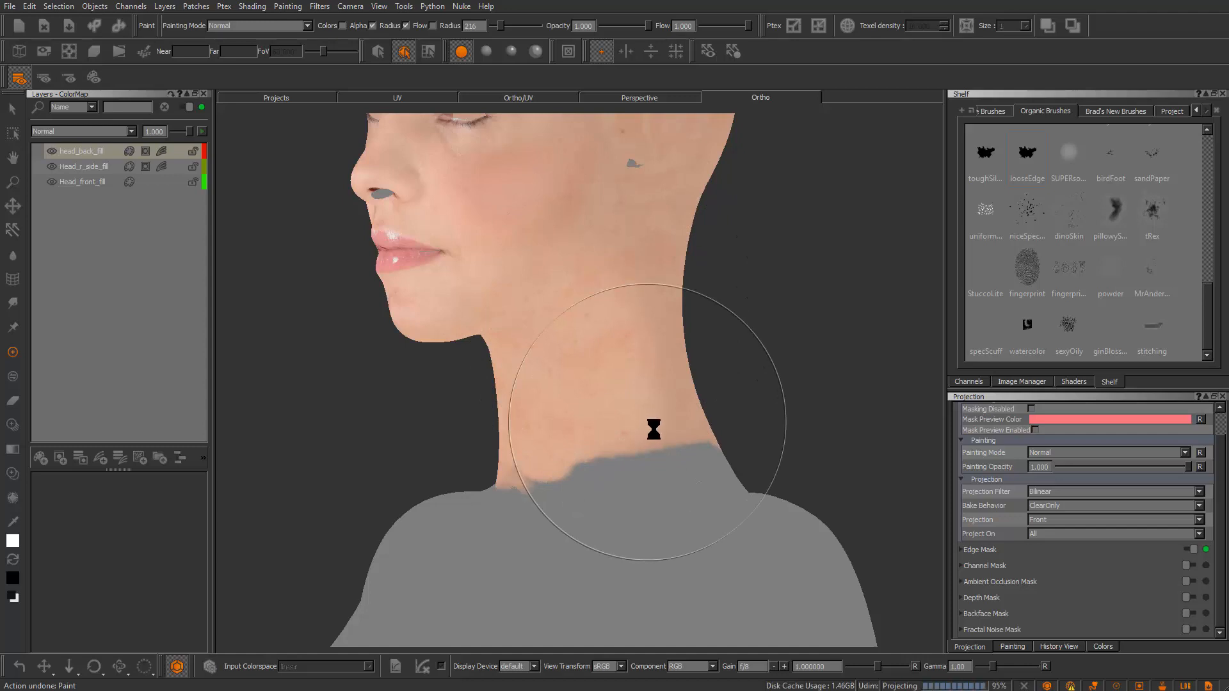
# Examine how the texture blends across the neck, jaw, side of the skull and front of the head
pyautogui.keyDown('alt'); pyautogui.moveTo(647, 423); pyautogui.dragTo(620, 376); pyautogui.keyUp('alt')
pyautogui.keyDown('alt'); pyautogui.moveTo(620, 376); pyautogui.dragTo(501, 359, button='right'); pyautogui.keyUp('alt')
pyautogui.keyDown('alt'); pyautogui.moveTo(501, 359); pyautogui.dragTo(639, 343); pyautogui.keyUp('alt')
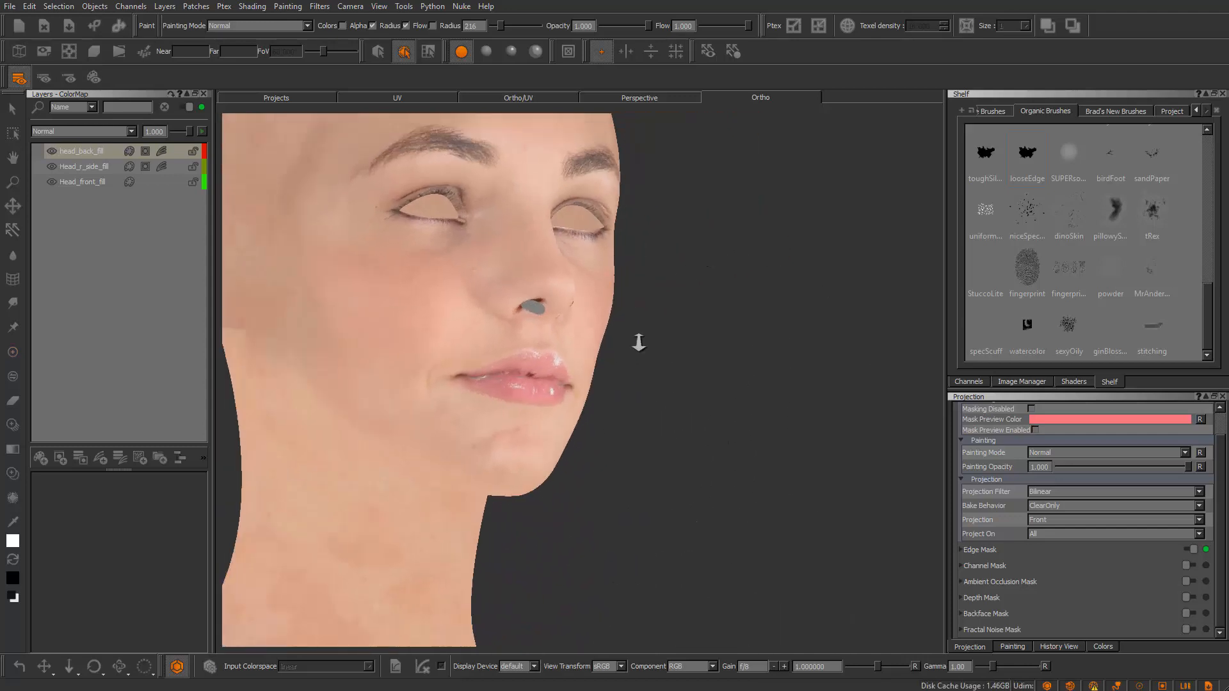
pyautogui.keyDown('alt'); pyautogui.moveTo(639, 343); pyautogui.dragTo(631, 384, button='right'); pyautogui.keyUp('alt')
pyautogui.moveTo(630, 384)
pyautogui.keyDown('alt'); pyautogui.mouseDown()
pyautogui.moveTo(645, 385)
pyautogui.moveTo(486, 381)
pyautogui.moveTo(640, 385)
pyautogui.mouseUp(); pyautogui.keyUp('alt')
pyautogui.keyDown('alt'); pyautogui.moveTo(640, 385); pyautogui.dragTo(677, 482, button='right'); pyautogui.keyUp('alt')
pyautogui.keyDown('alt'); pyautogui.moveTo(640, 397); pyautogui.dragTo(691, 458, button='middle'); pyautogui.keyUp('alt')
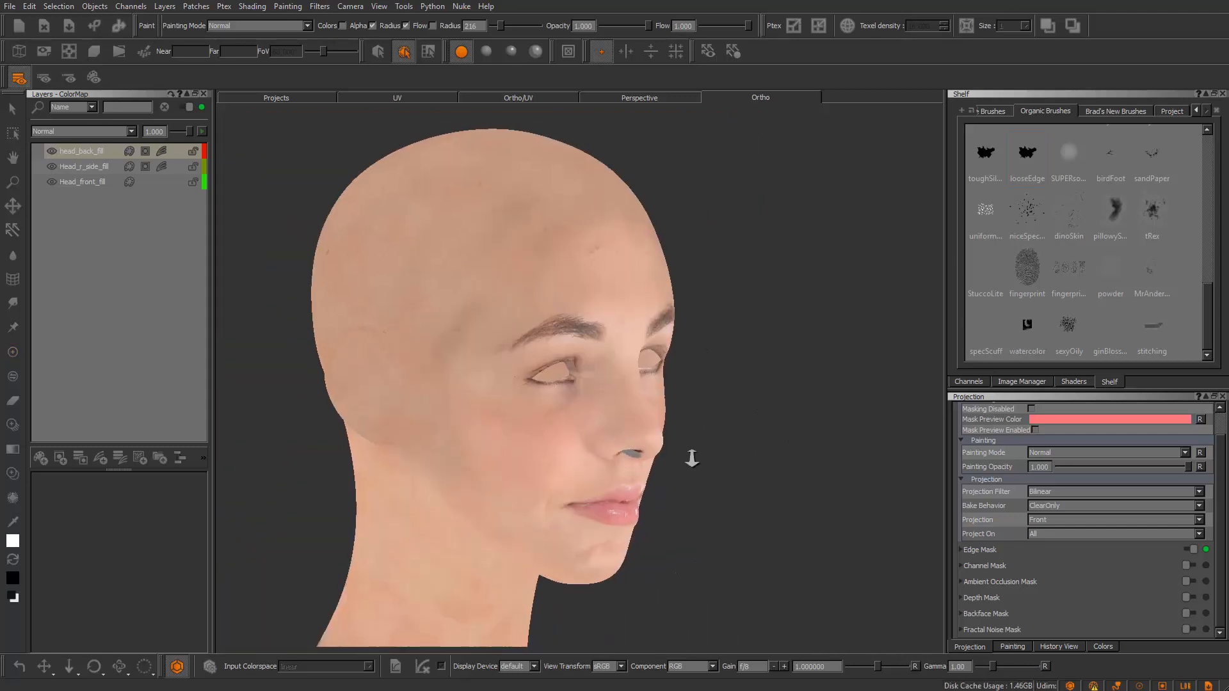
pyautogui.keyDown('alt'); pyautogui.moveTo(691, 458); pyautogui.dragTo(659, 390, button='right'); pyautogui.keyUp('alt')
pyautogui.keyDown('alt'); pyautogui.moveTo(659, 391); pyautogui.dragTo(537, 384); pyautogui.keyUp('alt')
pyautogui.keyDown('alt'); pyautogui.moveTo(537, 384); pyautogui.dragTo(483, 385, button='right'); pyautogui.keyUp('alt')
pyautogui.keyDown('alt'); pyautogui.moveTo(483, 385); pyautogui.dragTo(420, 318, button='middle'); pyautogui.keyUp('alt')
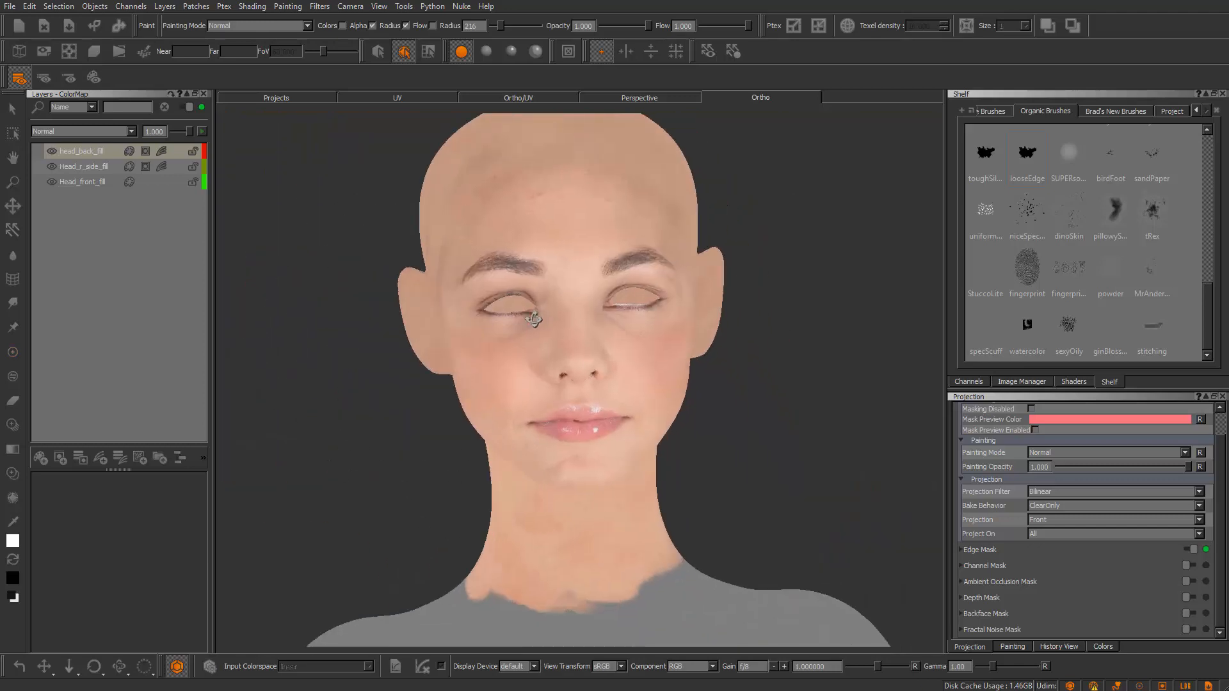
# Examine the eyes, nose, lips and cheek up close, and check the face-to-side transition in profile
pyautogui.moveTo(419, 318)
pyautogui.keyDown('alt'); pyautogui.mouseDown()
pyautogui.moveTo(476, 317)
pyautogui.moveTo(414, 305)
pyautogui.mouseUp(); pyautogui.keyUp('alt')
pyautogui.keyDown('alt'); pyautogui.moveTo(414, 305); pyautogui.dragTo(574, 365, button='right'); pyautogui.keyUp('alt')
pyautogui.keyDown('alt'); pyautogui.moveTo(573, 365); pyautogui.dragTo(590, 367); pyautogui.keyUp('alt')
pyautogui.keyDown('alt'); pyautogui.moveTo(576, 370); pyautogui.dragTo(499, 432, button='middle'); pyautogui.keyUp('alt')
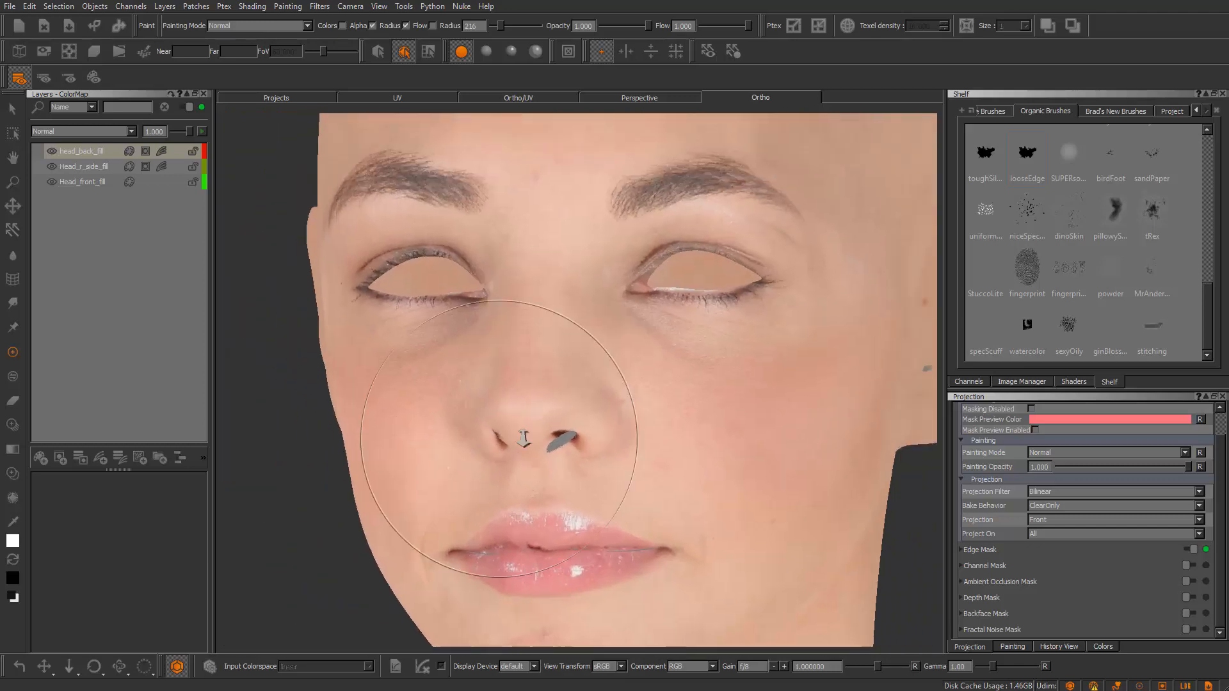
pyautogui.keyDown('alt'); pyautogui.moveTo(499, 434); pyautogui.dragTo(557, 410, button='right'); pyautogui.keyUp('alt')
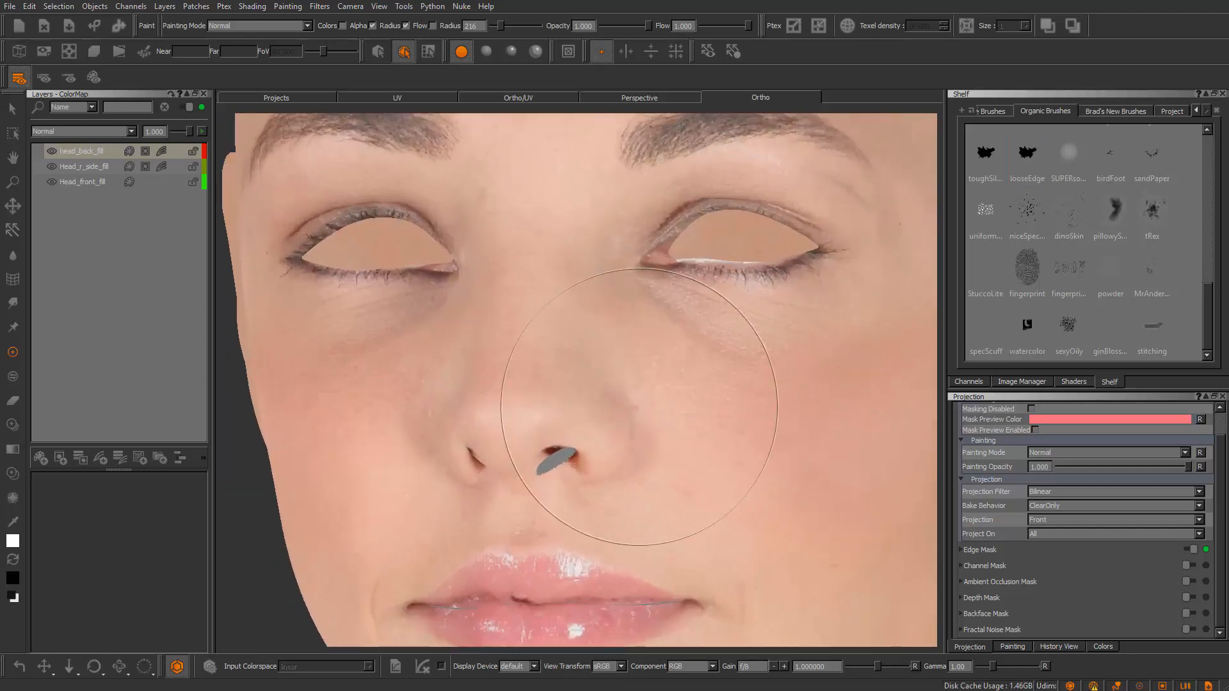
pyautogui.keyDown('alt'); pyautogui.moveTo(725, 474); pyautogui.dragTo(528, 398, button='right'); pyautogui.keyUp('alt')
pyautogui.keyDown('alt'); pyautogui.moveTo(528, 398); pyautogui.dragTo(736, 423); pyautogui.keyUp('alt')
pyautogui.keyDown('alt'); pyautogui.moveTo(499, 359); pyautogui.dragTo(532, 376, button='right'); pyautogui.keyUp('alt')
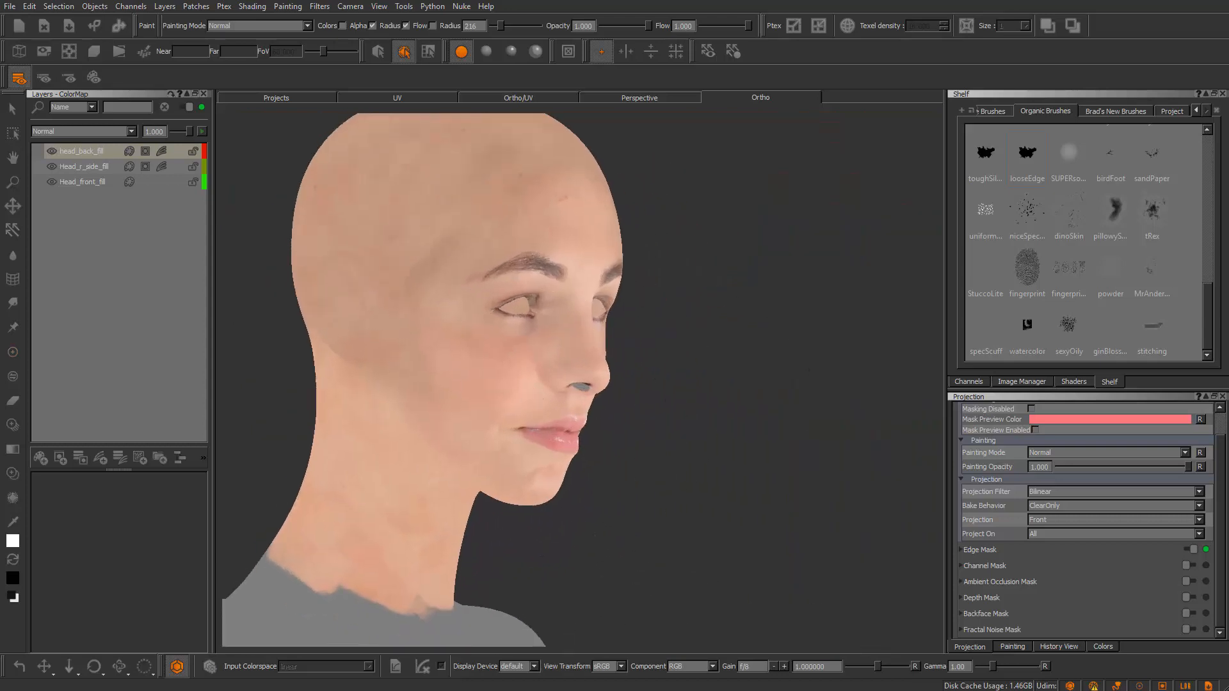
pyautogui.keyDown('alt'); pyautogui.moveTo(531, 376); pyautogui.dragTo(551, 376); pyautogui.keyUp('alt')
pyautogui.keyDown('alt'); pyautogui.moveTo(551, 376); pyautogui.dragTo(659, 438, button='middle'); pyautogui.keyUp('alt')
pyautogui.keyDown('alt'); pyautogui.moveTo(659, 438); pyautogui.dragTo(755, 471, button='right'); pyautogui.keyUp('alt')
pyautogui.keyDown('alt'); pyautogui.moveTo(755, 470); pyautogui.dragTo(783, 470); pyautogui.keyUp('alt')
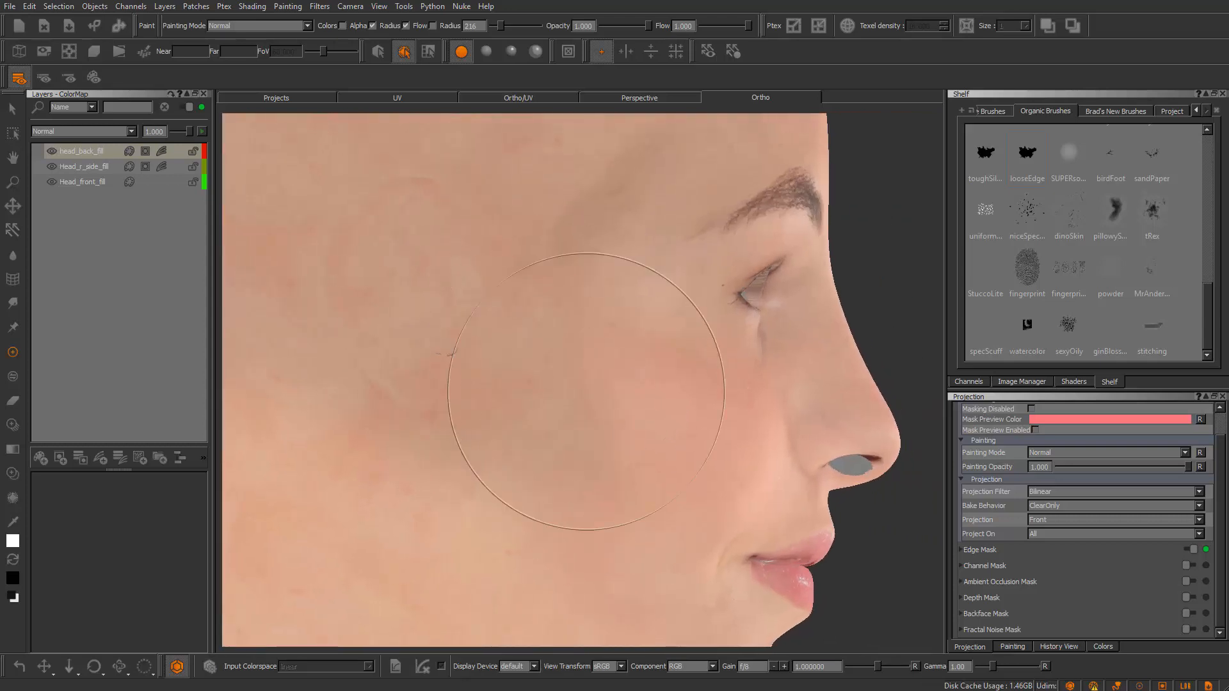
pyautogui.keyDown('alt'); pyautogui.moveTo(647, 313); pyautogui.dragTo(602, 313); pyautogui.keyUp('alt')
pyautogui.keyDown('alt'); pyautogui.moveTo(601, 314); pyautogui.dragTo(560, 316, button='right'); pyautogui.keyUp('alt')
pyautogui.keyDown('alt'); pyautogui.moveTo(560, 316); pyautogui.dragTo(528, 319); pyautogui.keyUp('alt')
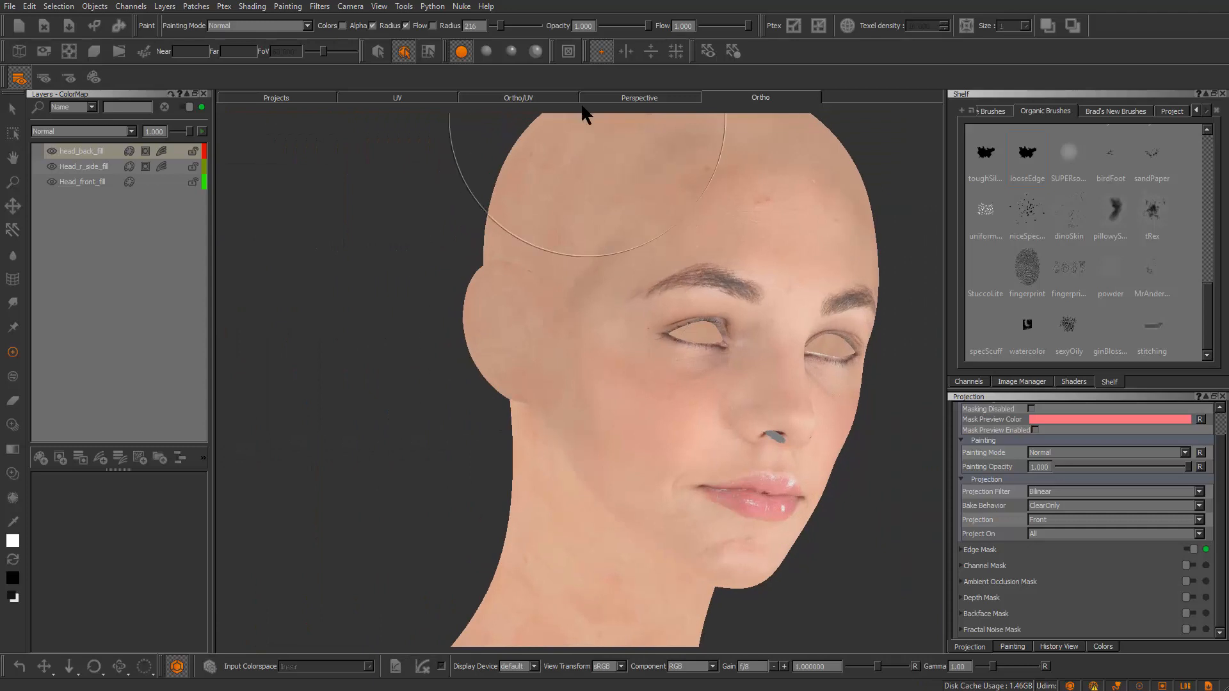
# Preview the textured head with basic lighting from below, and return the mesh to flat lighting
pyautogui.click(490, 54)
pyautogui.moveTo(765, 314)
pyautogui.keyDown('alt'); pyautogui.mouseDown()
pyautogui.moveTo(789, 307)
pyautogui.moveTo(808, 258)
pyautogui.moveTo(620, 285)
pyautogui.moveTo(601, 274)
pyautogui.moveTo(646, 240)
pyautogui.mouseUp(); pyautogui.keyUp('alt')
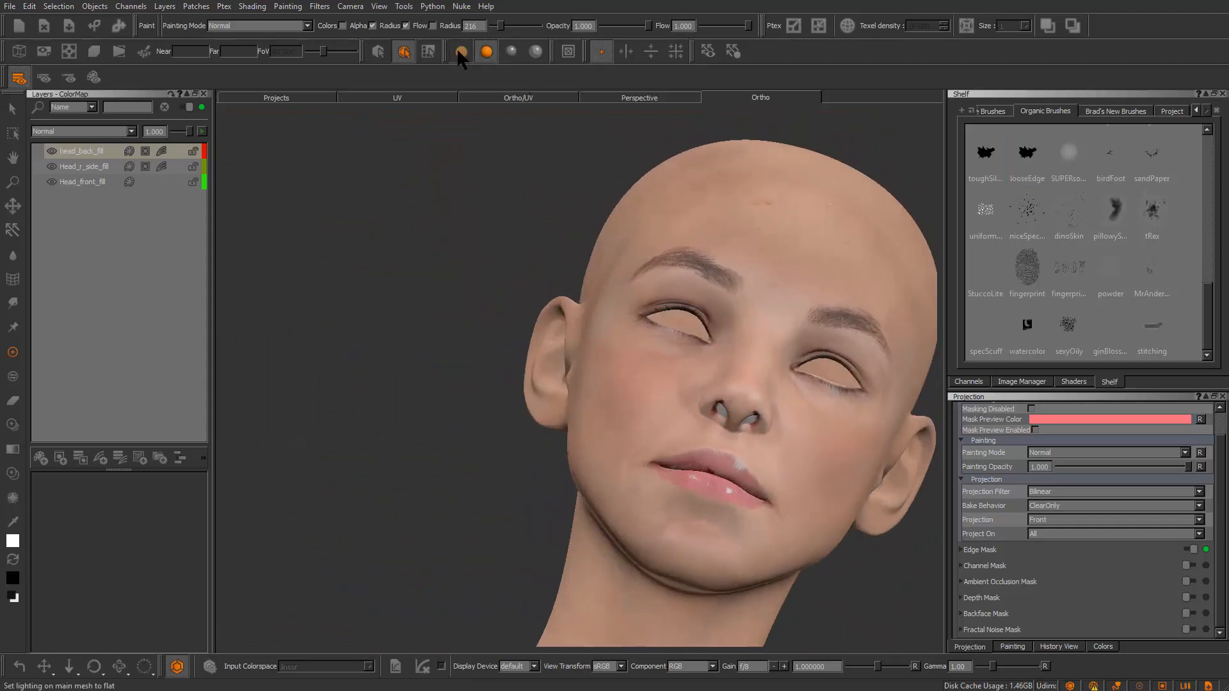
pyautogui.click(459, 51)
pyautogui.moveTo(579, 346)
pyautogui.keyDown('alt'); pyautogui.mouseDown()
pyautogui.moveTo(617, 361)
pyautogui.moveTo(705, 350)
pyautogui.moveTo(546, 365)
pyautogui.moveTo(455, 406)
pyautogui.moveTo(460, 471)
pyautogui.moveTo(590, 448)
pyautogui.moveTo(489, 397)
pyautogui.moveTo(548, 384)
pyautogui.moveTo(575, 398)
pyautogui.moveTo(782, 412)
pyautogui.mouseUp(); pyautogui.keyUp('alt')
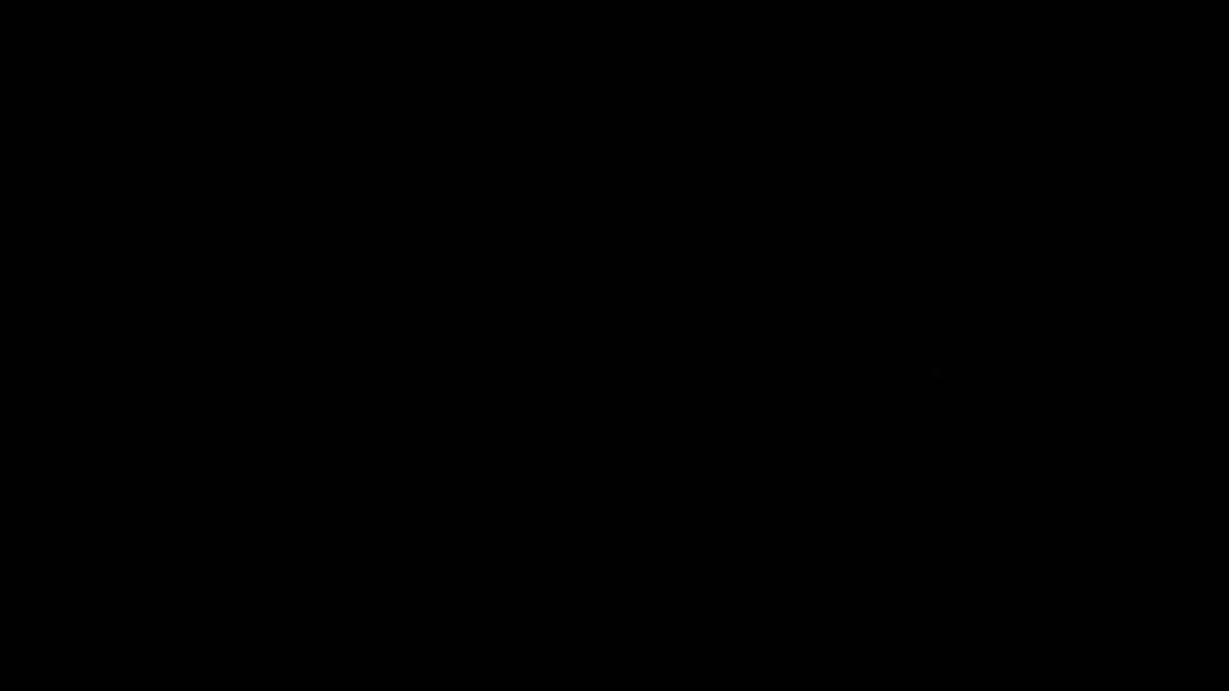